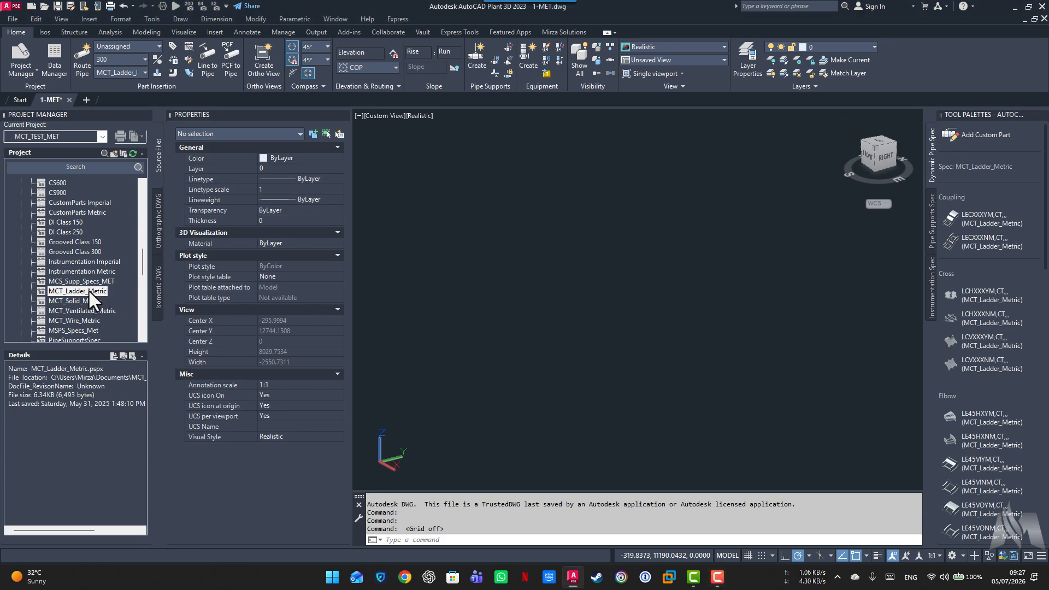
# Bring the MCT_Ladder_Metric spec into the tool palettes and look through its parts and the available sizes
pyautogui.rightClick(74, 293)
pyautogui.click(117, 315)
pyautogui.scroll(-10, 995, 377)
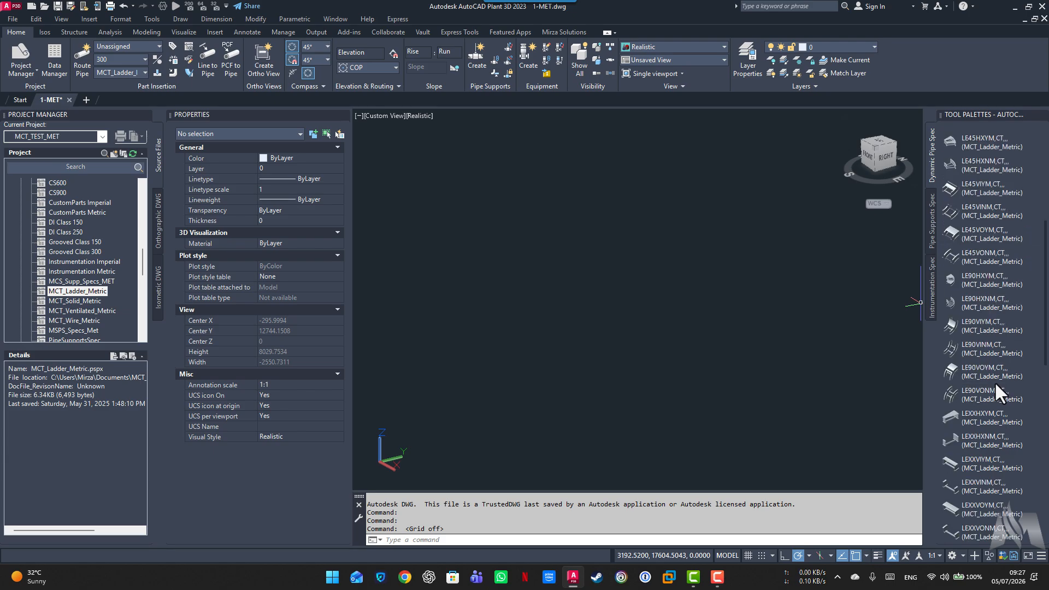
pyautogui.scroll(10, 995, 382)
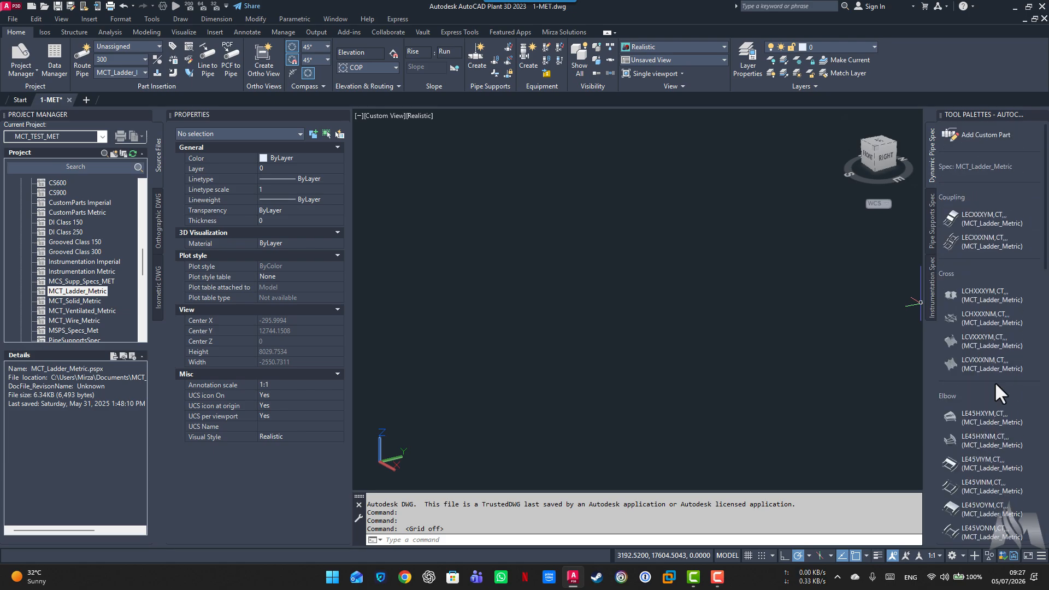
pyautogui.click(133, 60)
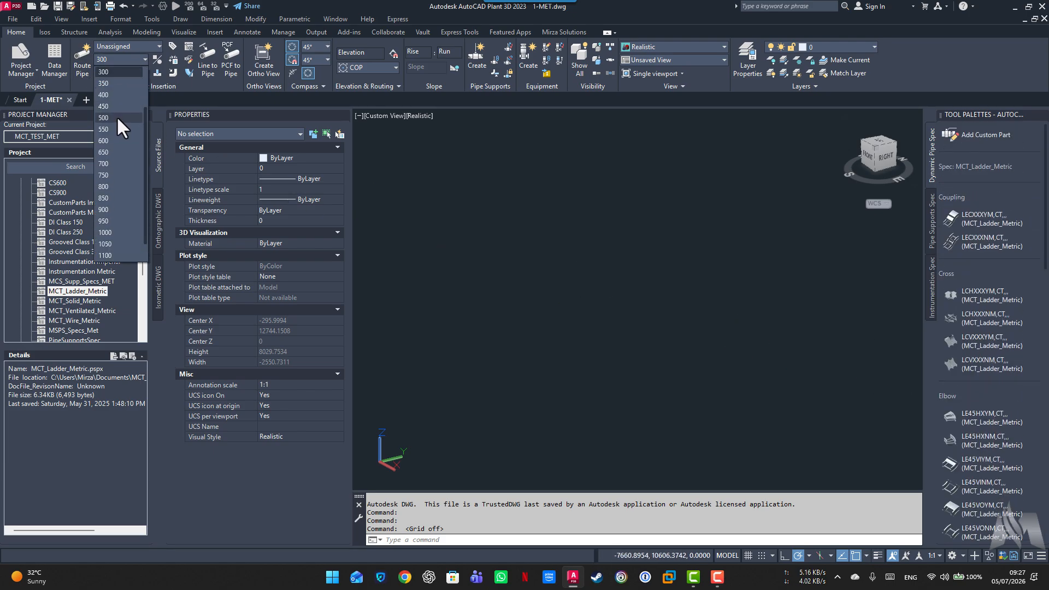
pyautogui.click(130, 59)
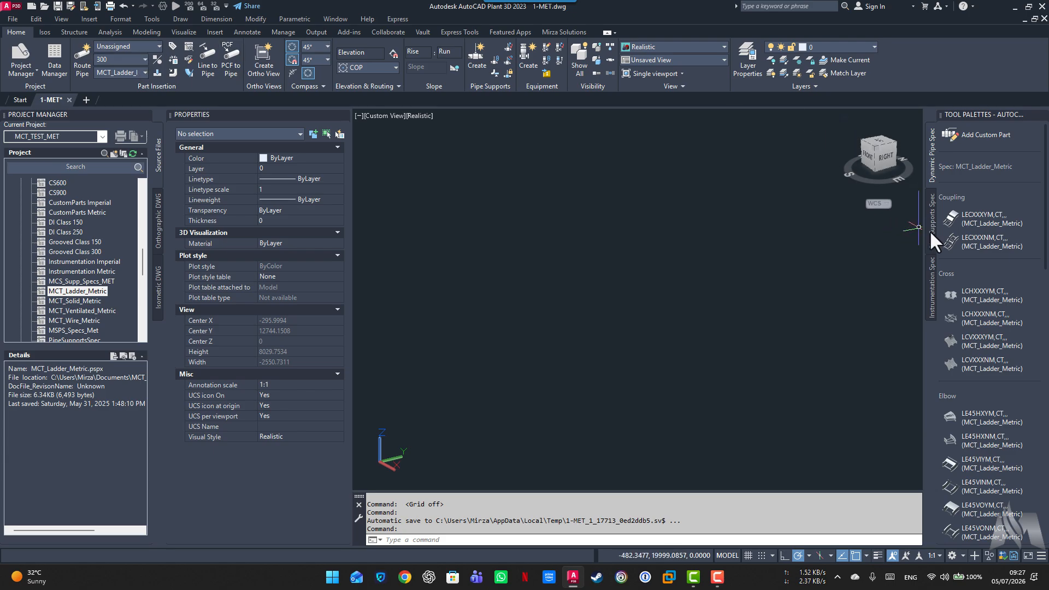
# Place one size 300 LECXXXNM riser coupling in the model at the default rotation angle and show it in the southeast isometric view
pyautogui.click(949, 242)
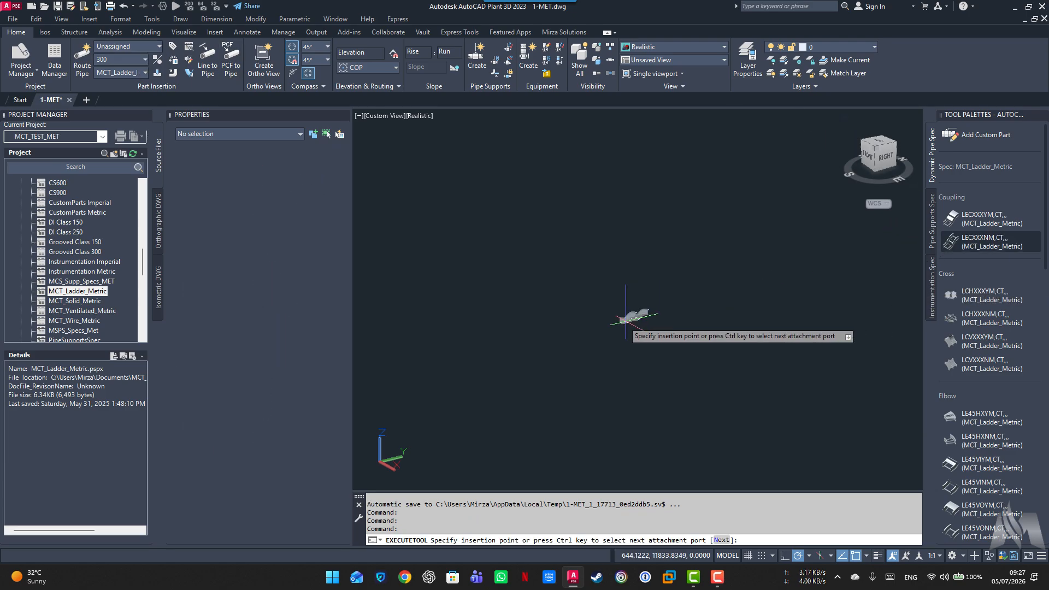
pyautogui.click(571, 306)
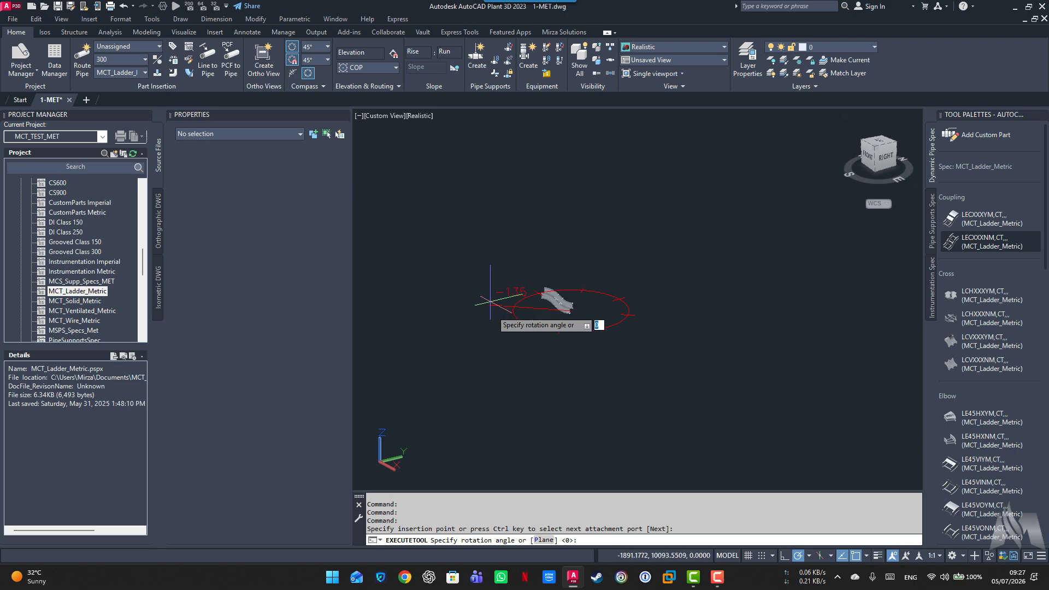
pyautogui.press('Return')
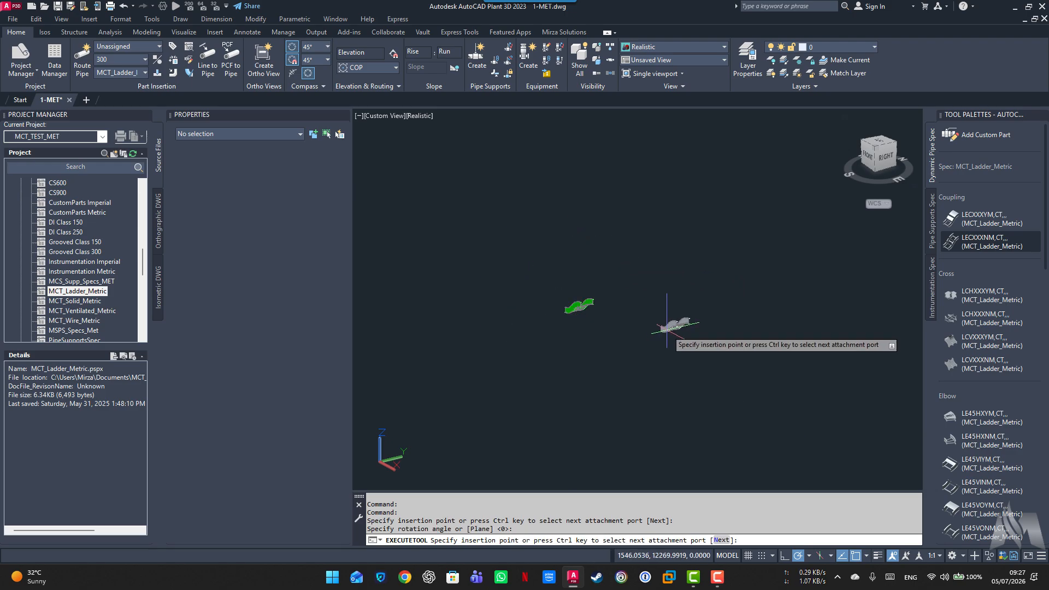
pyautogui.press('Escape')
pyautogui.click(877, 151)
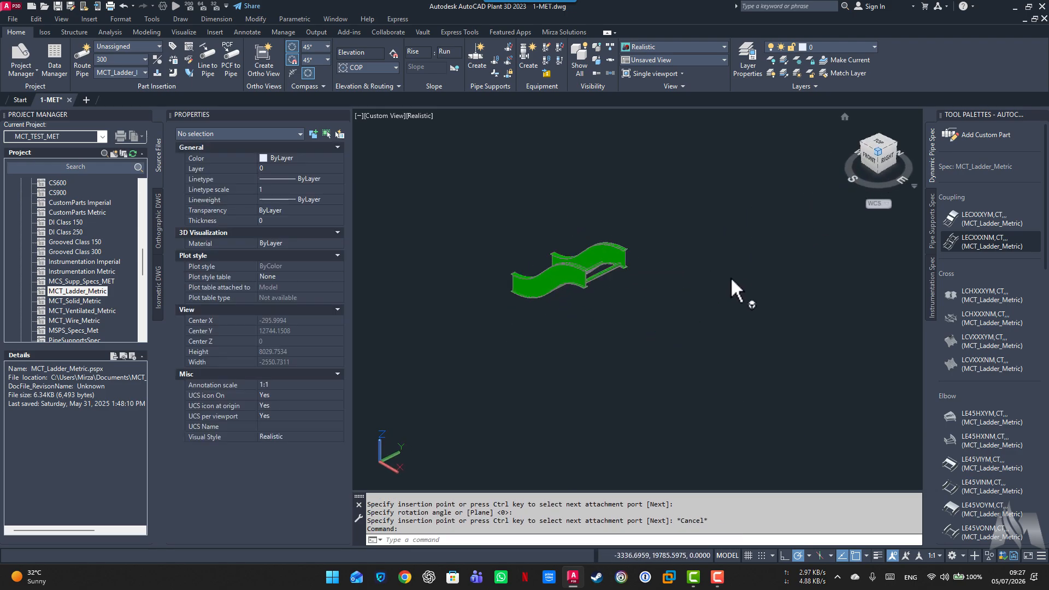
pyautogui.scroll(-2, 623, 325)
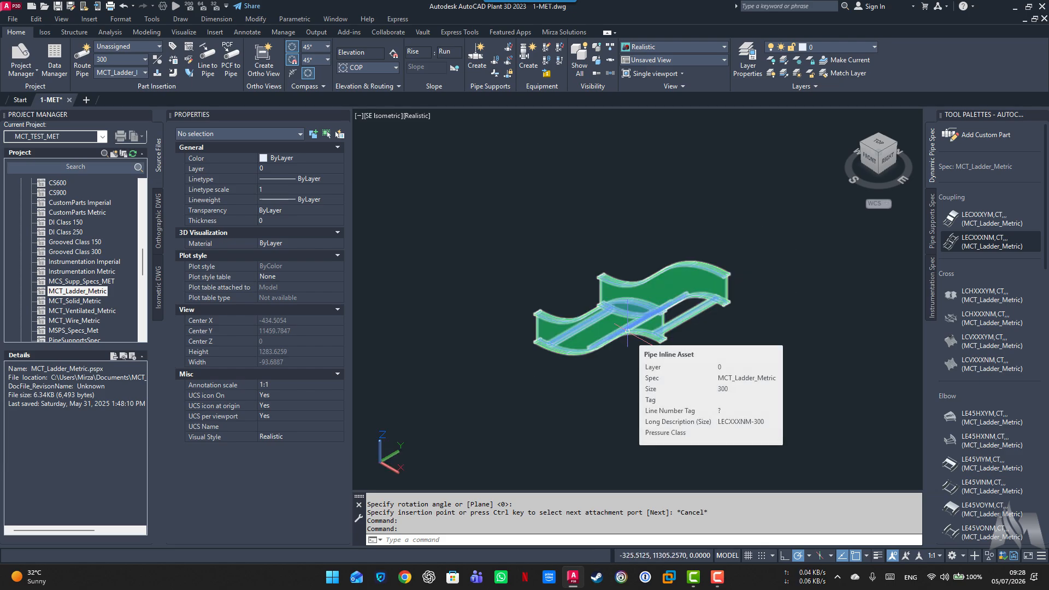
# Examine the placed riser coupling's properties, including its part geometry preview and editable dimensions
pyautogui.click(631, 318)
pyautogui.scroll(-9, 223, 419)
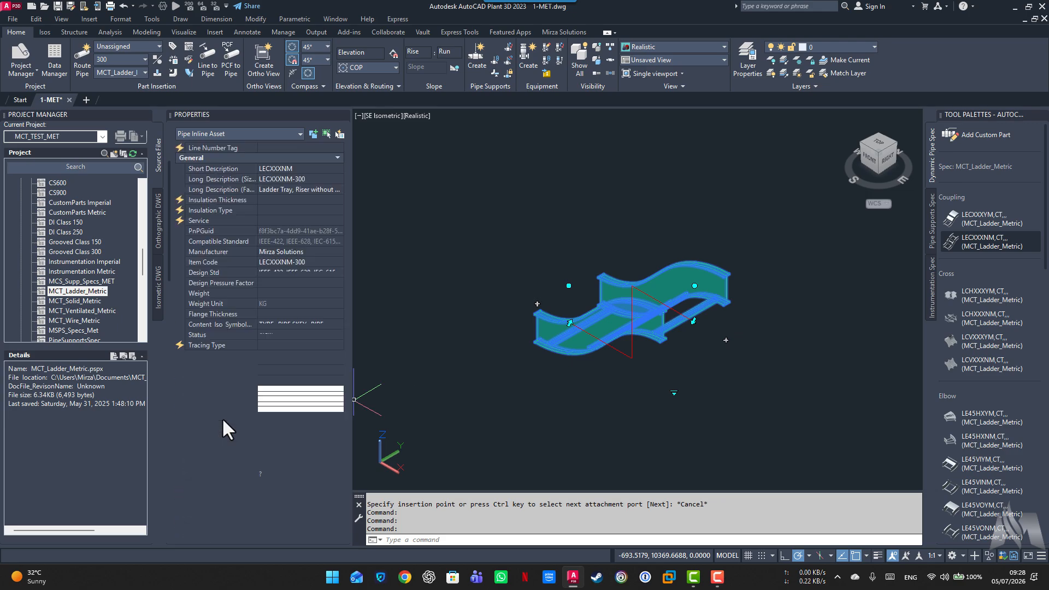
pyautogui.scroll(-6, 221, 418)
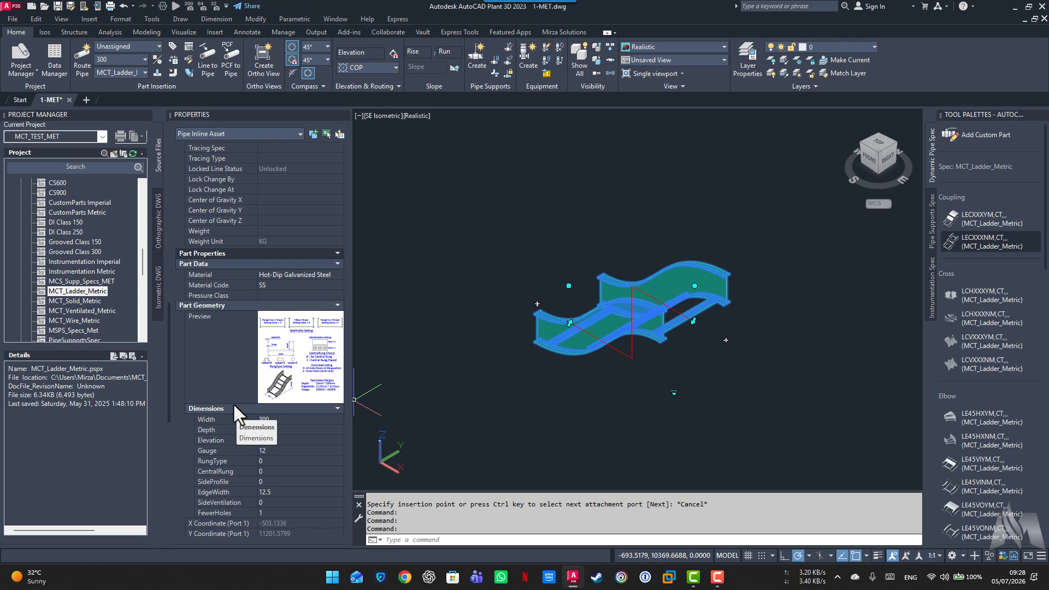
pyautogui.hotkey('ctrl', '1')
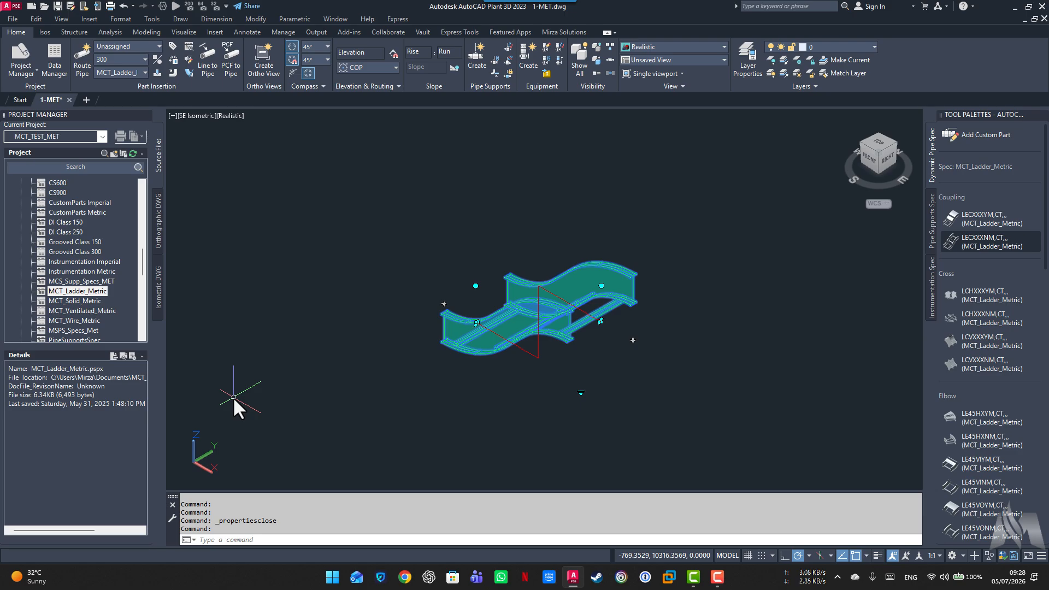
pyautogui.hotkey('ctrl', '1')
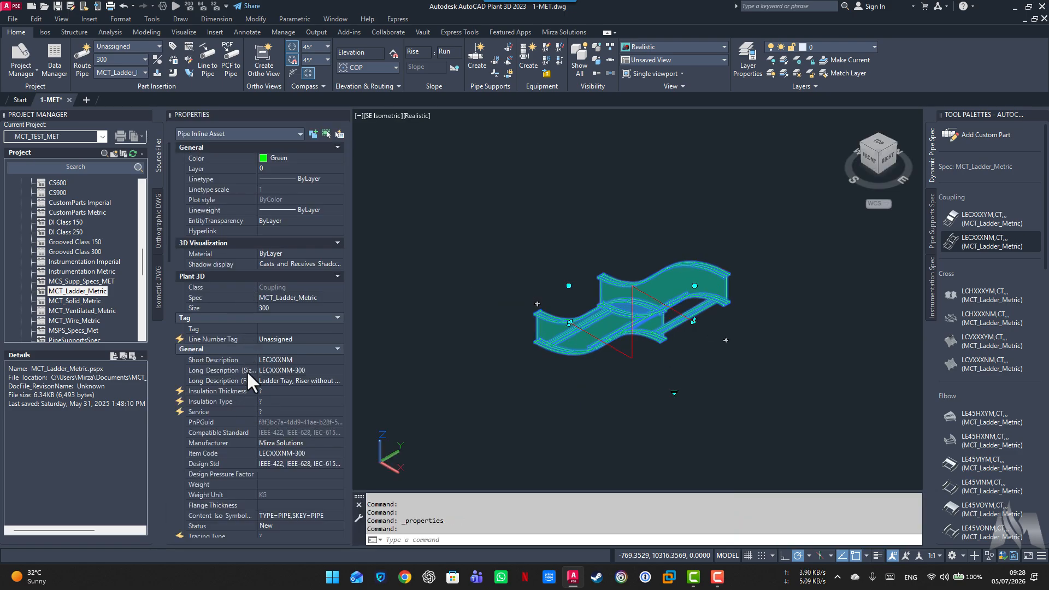
pyautogui.scroll(-3, 247, 370)
pyautogui.scroll(-15, 246, 371)
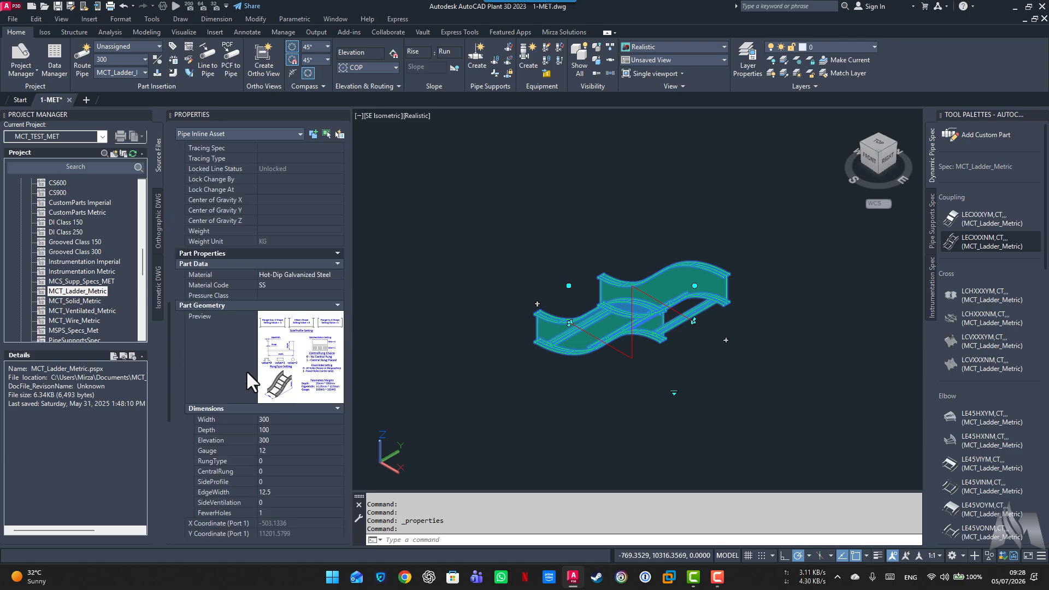
pyautogui.scroll(-3, 246, 372)
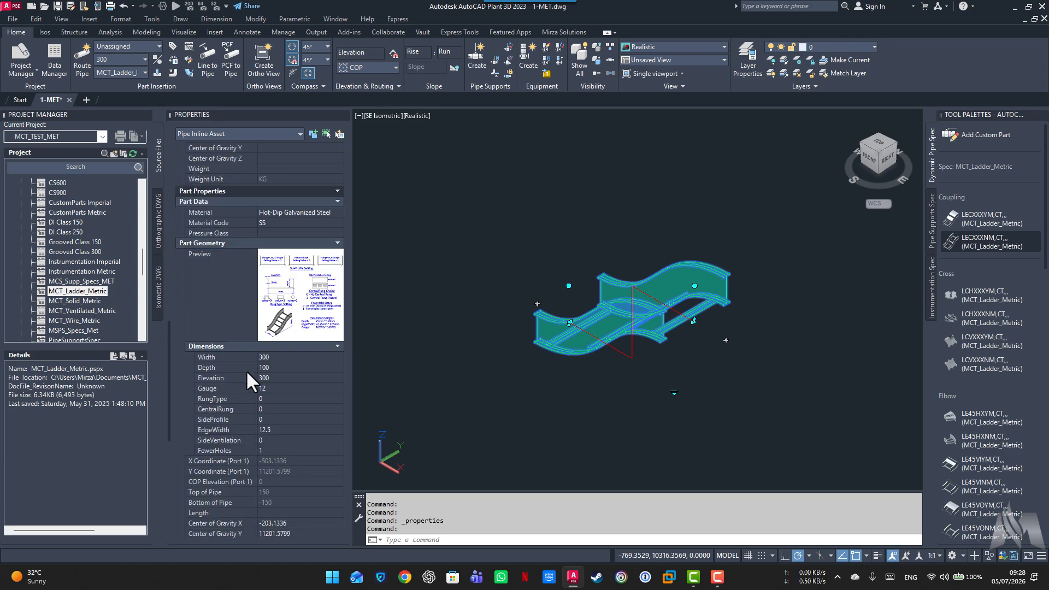
pyautogui.click(305, 314)
# Set the riser coupling's Elevation dimension to 750
pyautogui.click(289, 379)
pyautogui.write('750')
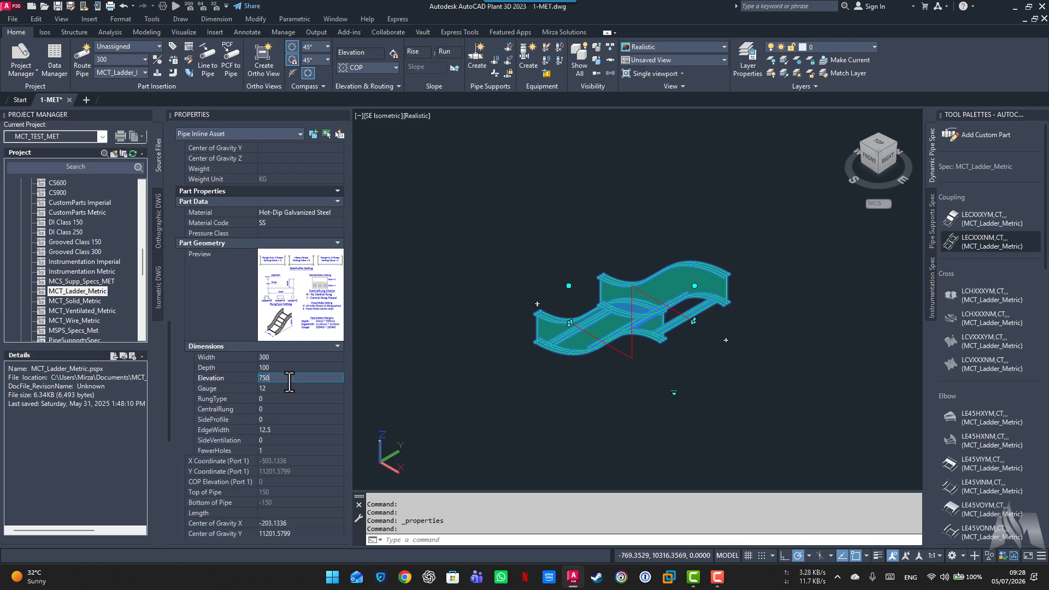
pyautogui.press('Tab')
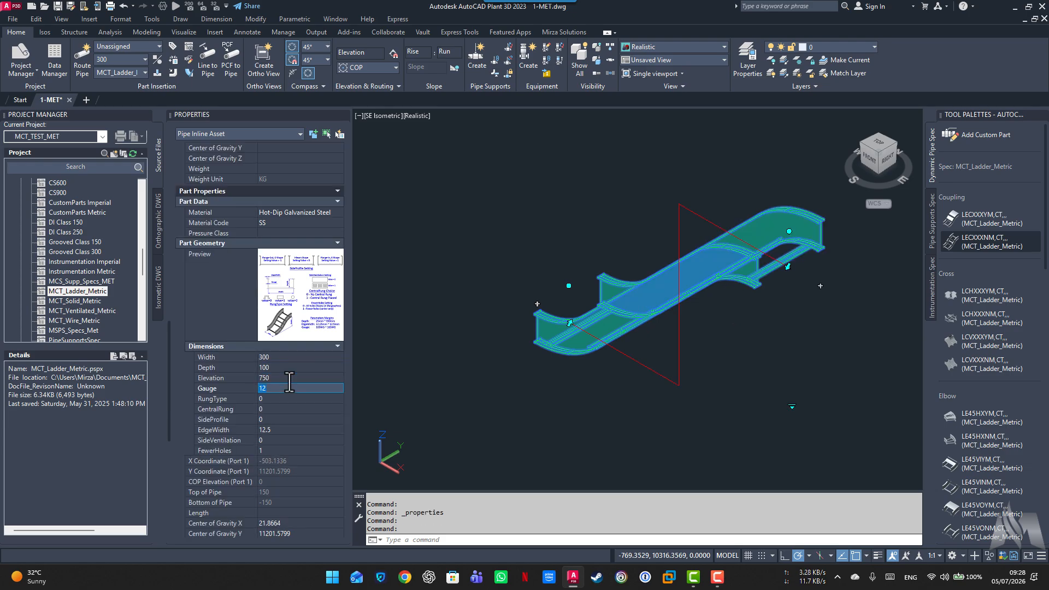
# View the riser coupling from the southwest isometric direction and delete it from the model
pyautogui.click(862, 142)
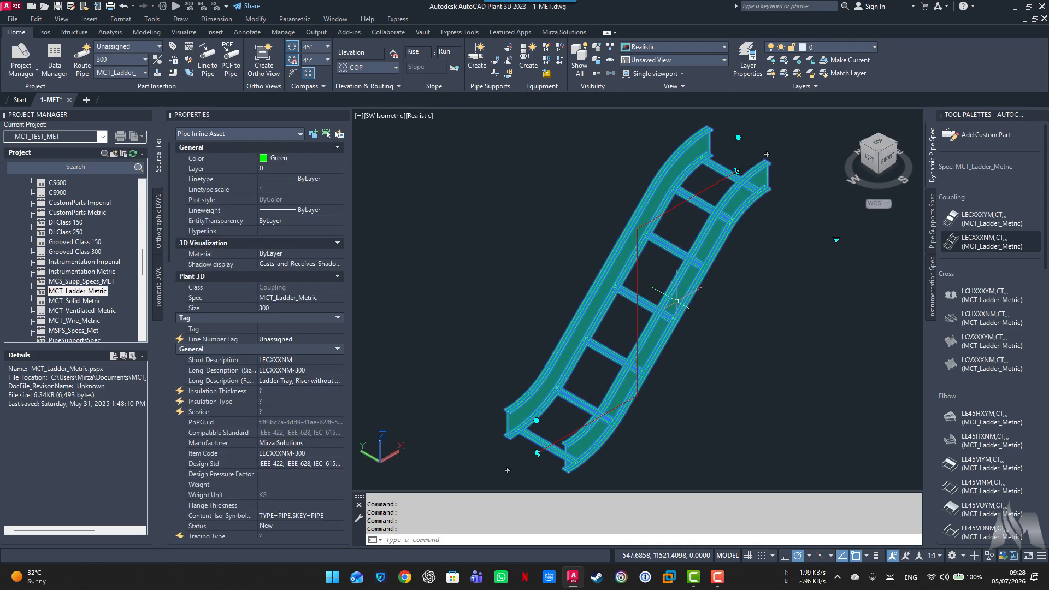
pyautogui.scroll(-2, 677, 301)
pyautogui.scroll(-2, 677, 302)
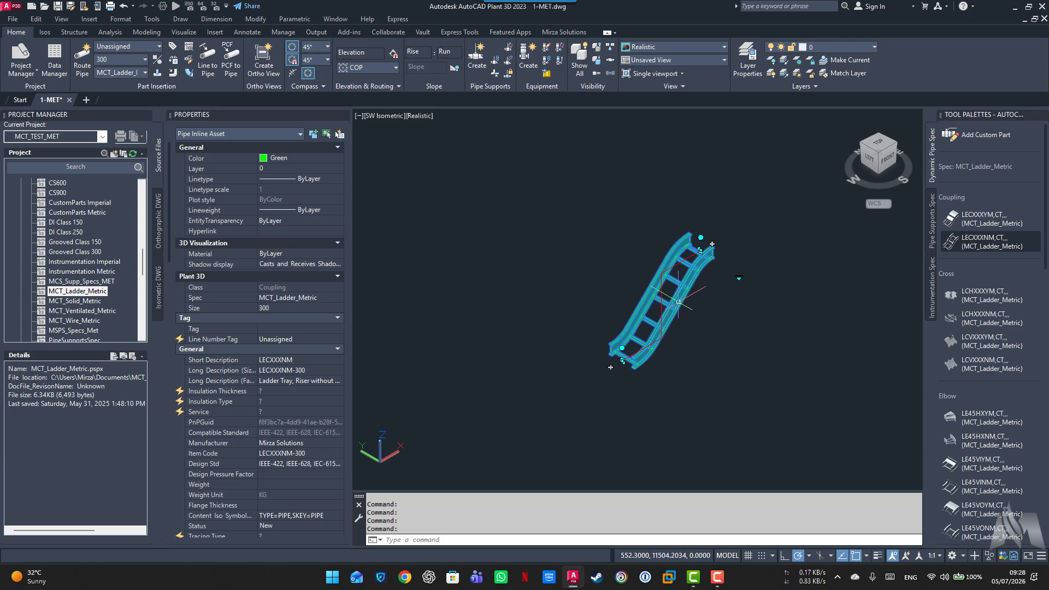
pyautogui.press('Delete')
# Place one LSXXXXNM straight ladder tray section from the Sleeve group, running along the X axis
pyautogui.scroll(-5, 978, 378)
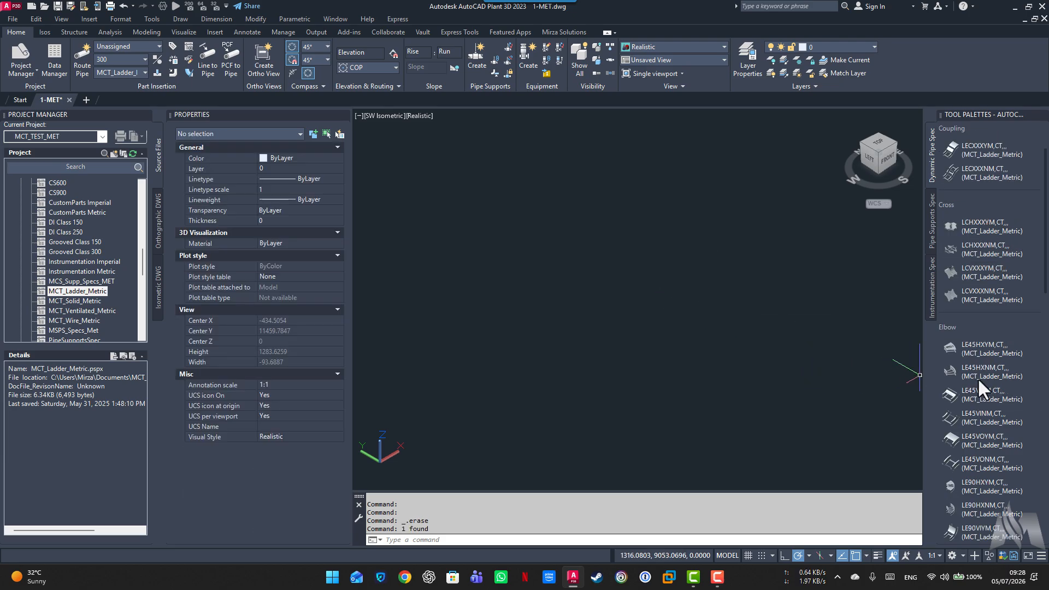
pyautogui.scroll(-3, 977, 377)
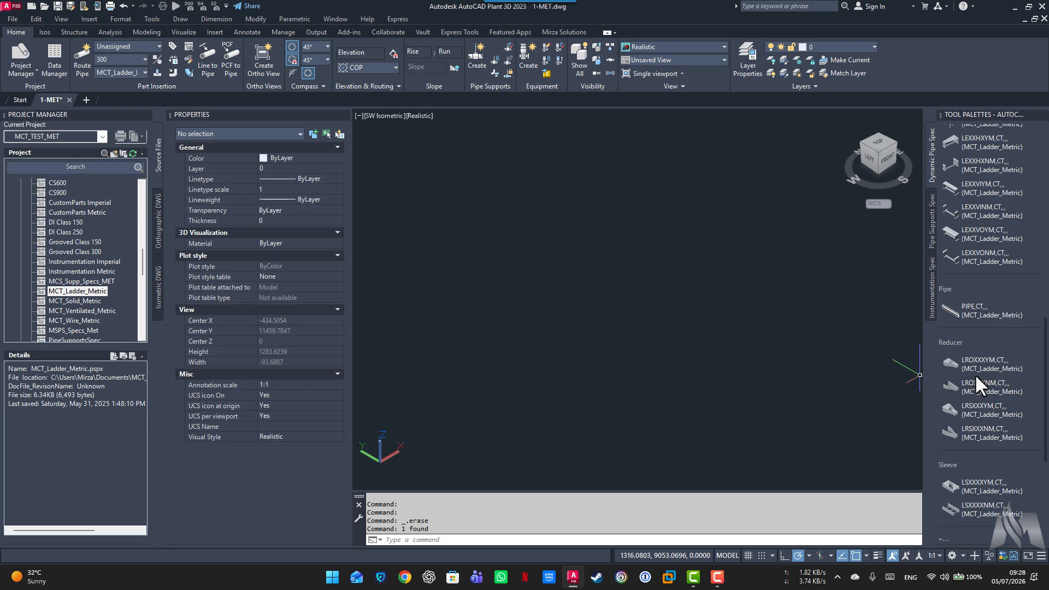
pyautogui.scroll(-3, 976, 377)
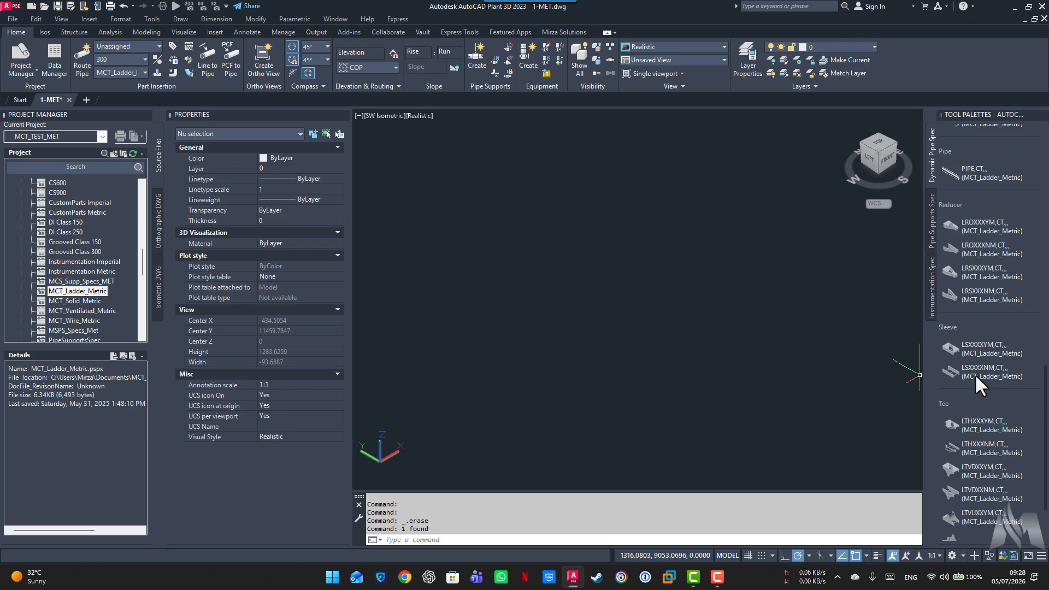
pyautogui.click(947, 373)
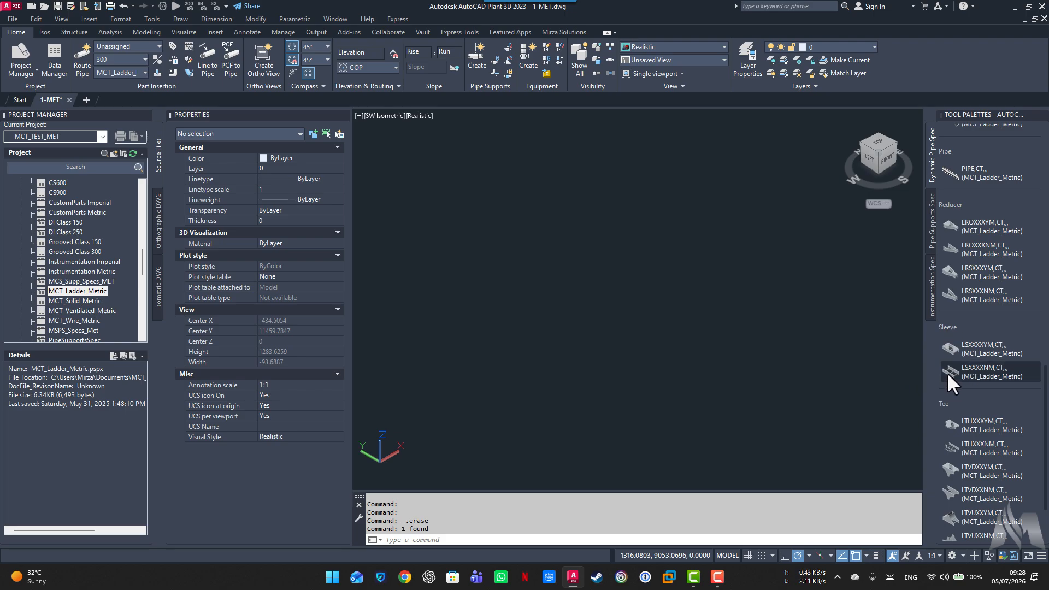
pyautogui.click(516, 386)
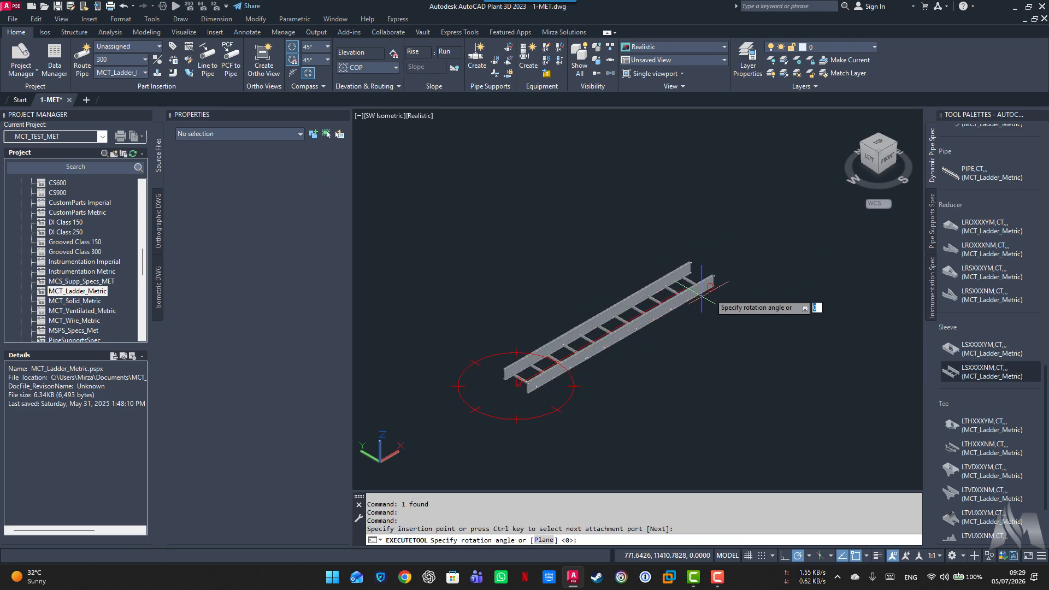
pyautogui.click(734, 271)
pyautogui.press('Escape')
# Set the straight ladder tray section's Length to 8000
pyautogui.click(599, 349)
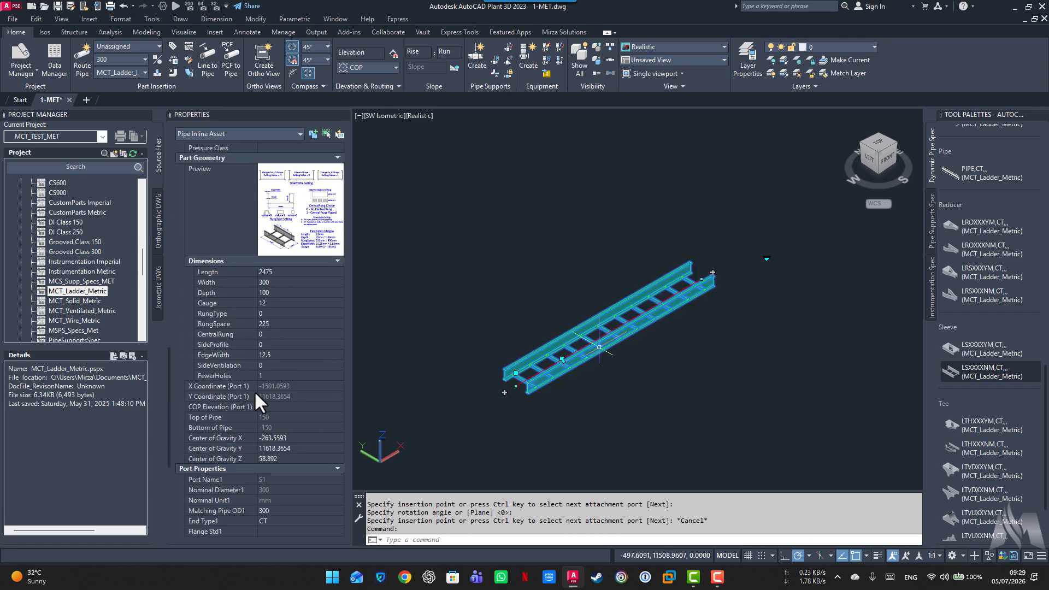
pyautogui.click(281, 272)
pyautogui.write('8')
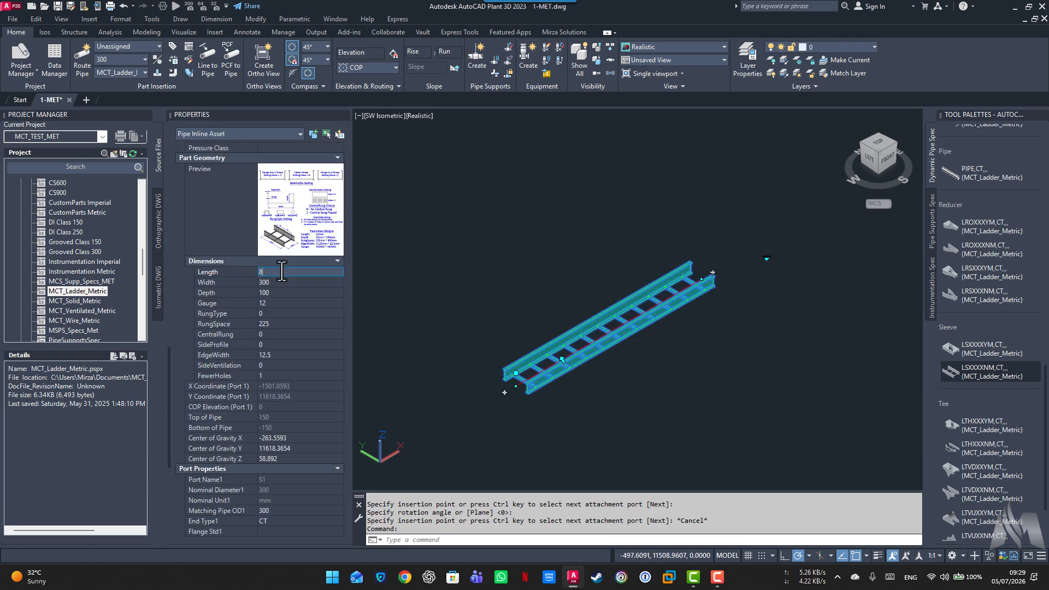
pyautogui.write('000')
pyautogui.press('Tab')
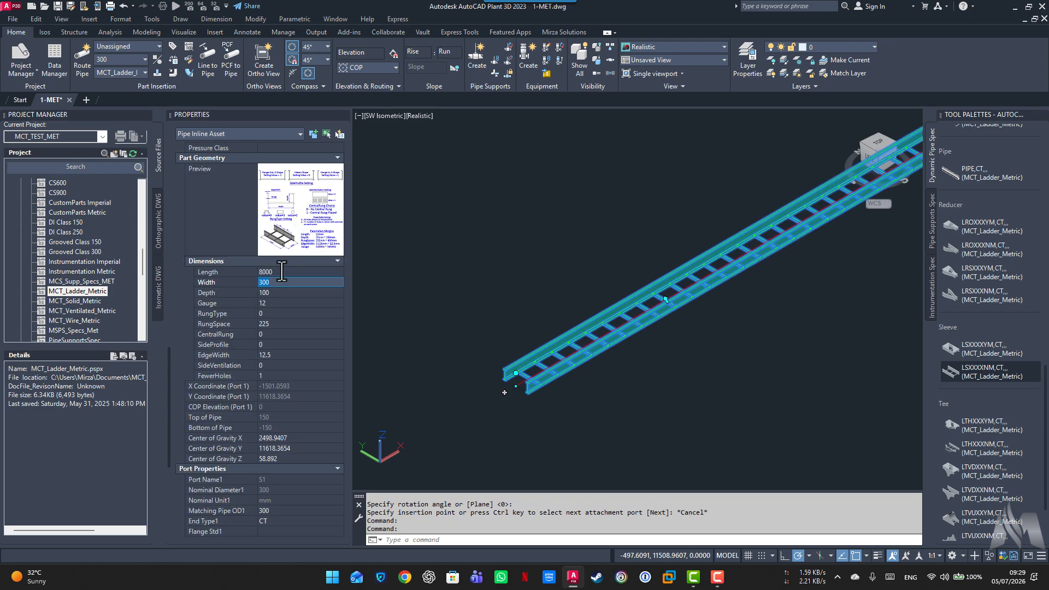
# Attach an LE90HXNM horizontal 90° elbow to the far end of the straight tray, turning it 90 degrees from the run
pyautogui.scroll(-3, 568, 317)
pyautogui.moveTo(784, 246); pyautogui.dragTo(603, 339, button='middle')
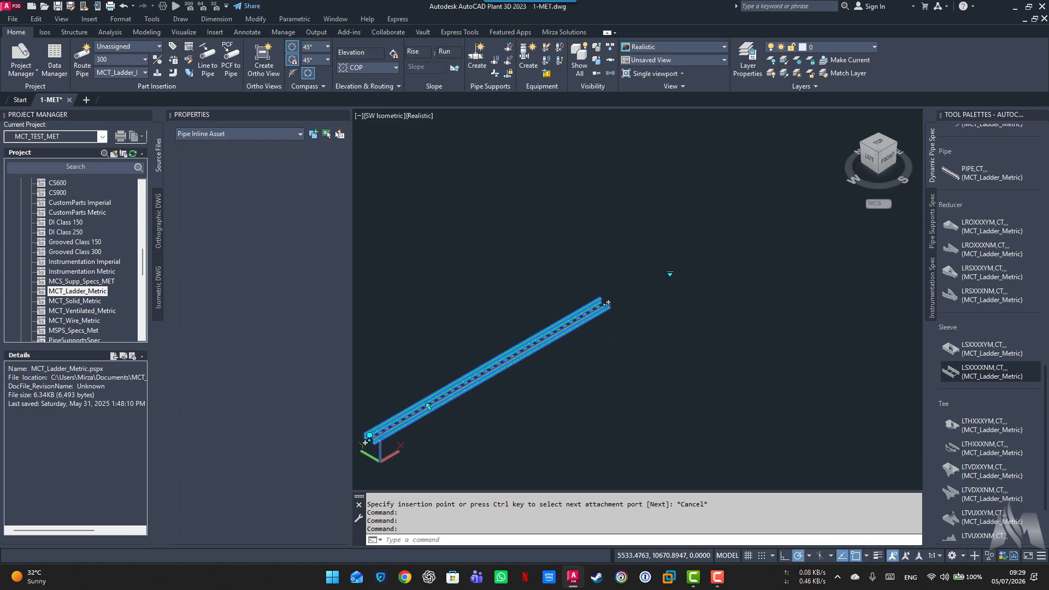
pyautogui.scroll(1, 604, 338)
pyautogui.scroll(2, 625, 292)
pyautogui.scroll(-10, 1024, 337)
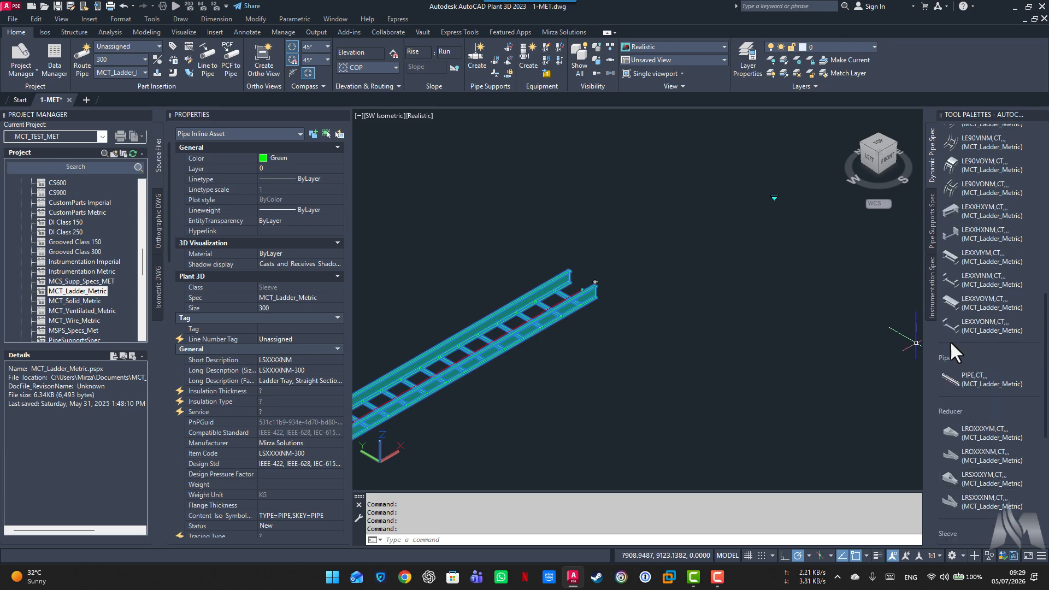
pyautogui.click(956, 236)
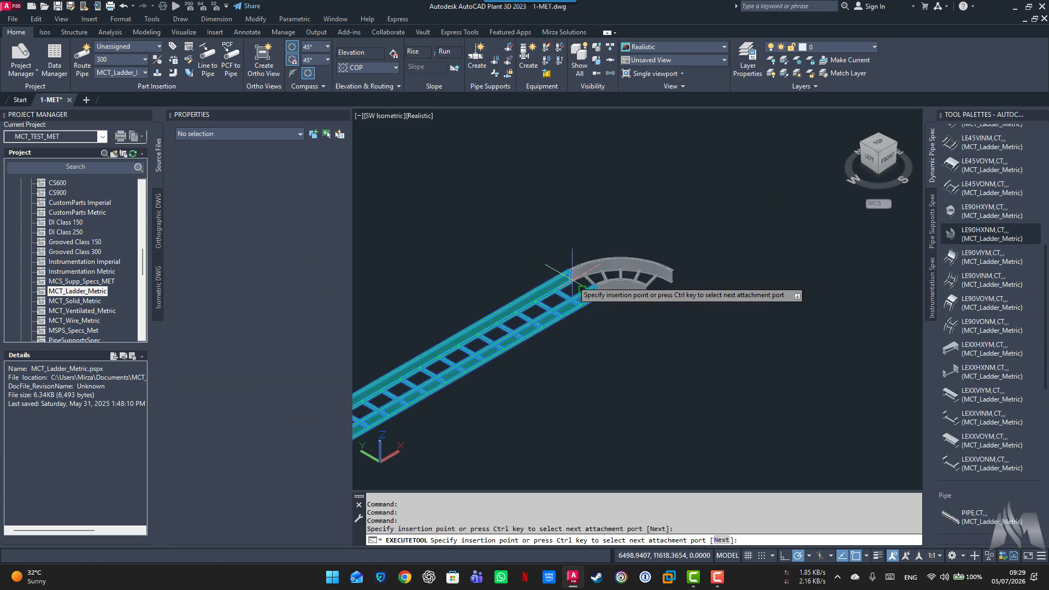
pyautogui.click(578, 291)
pyautogui.click(841, 431)
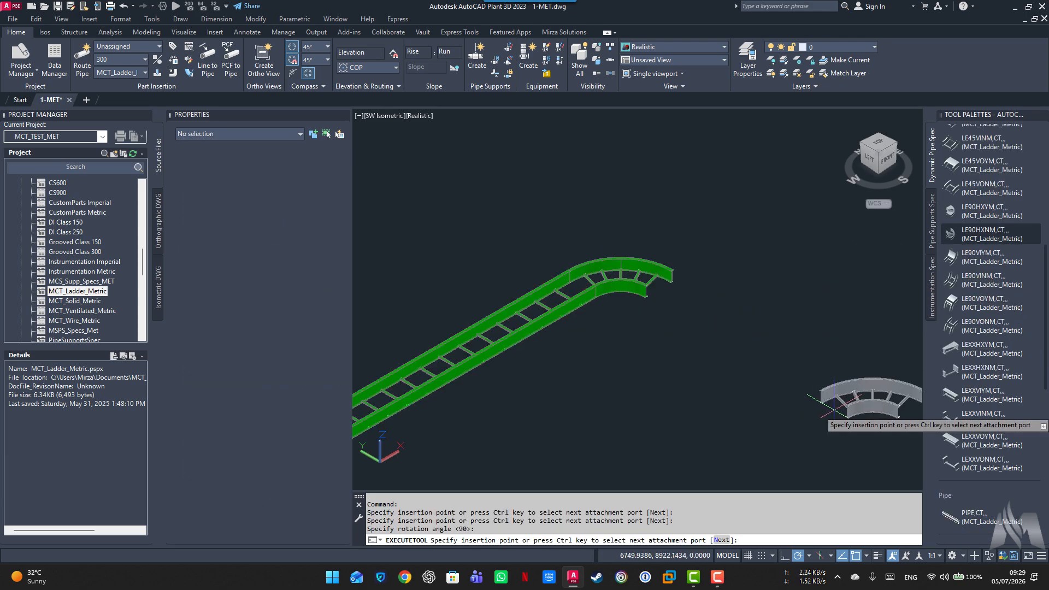
pyautogui.press('Escape')
pyautogui.click(631, 296)
pyautogui.press('Escape')
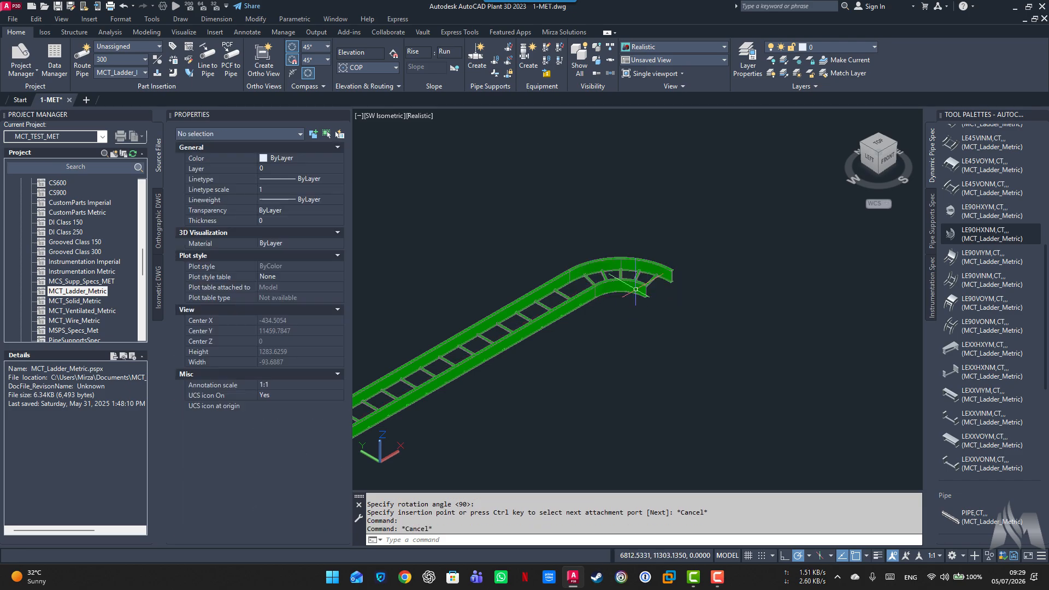
# Set the BendRadius of the horizontal 90° ladder elbow to 900
pyautogui.click(632, 295)
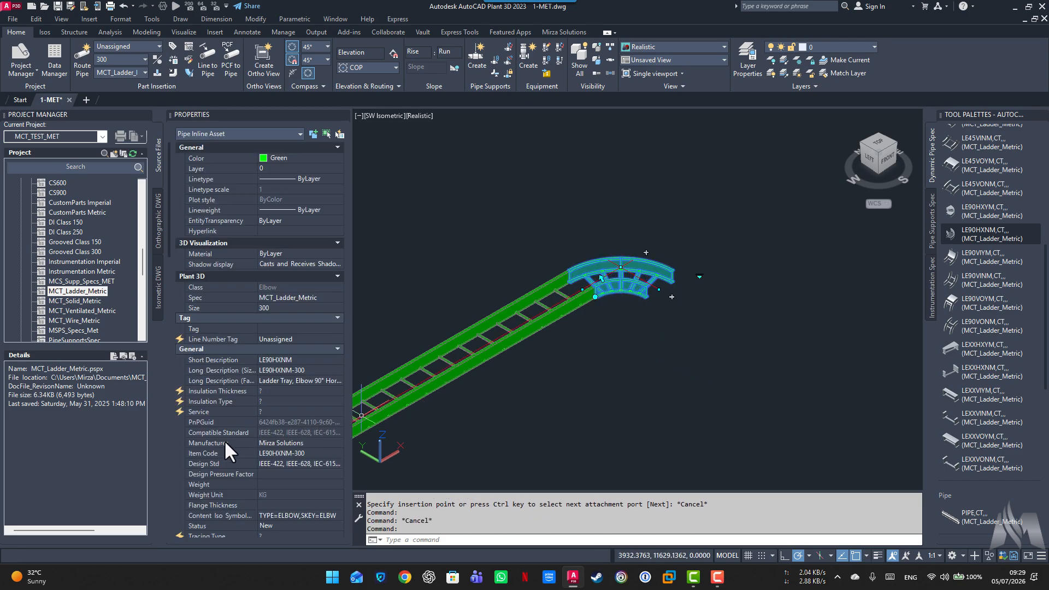
pyautogui.scroll(-10, 221, 441)
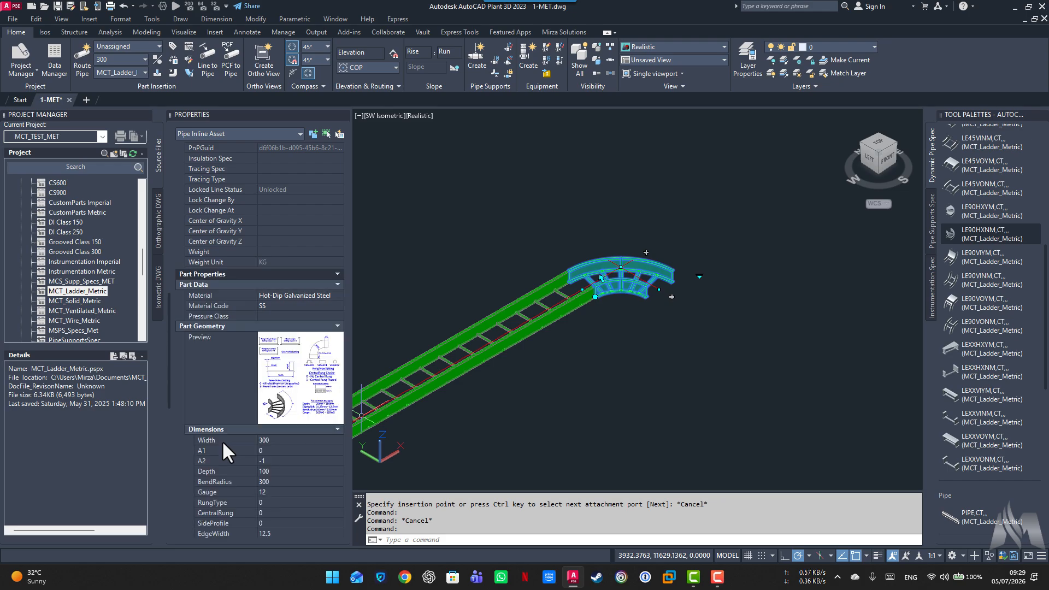
pyautogui.click(270, 483)
pyautogui.write('900')
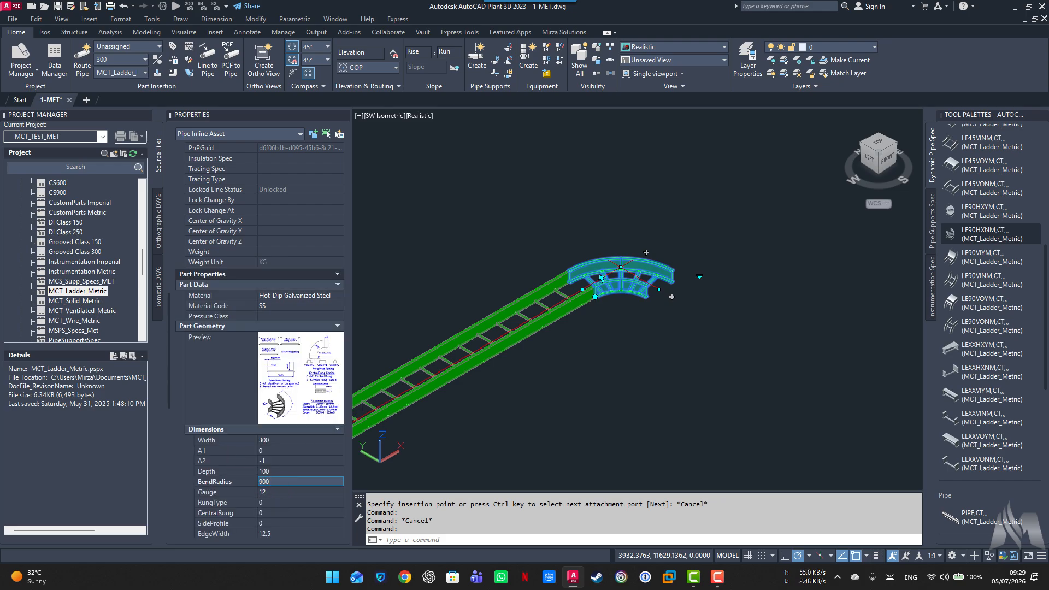
pyautogui.press('Tab')
pyautogui.press('Escape')
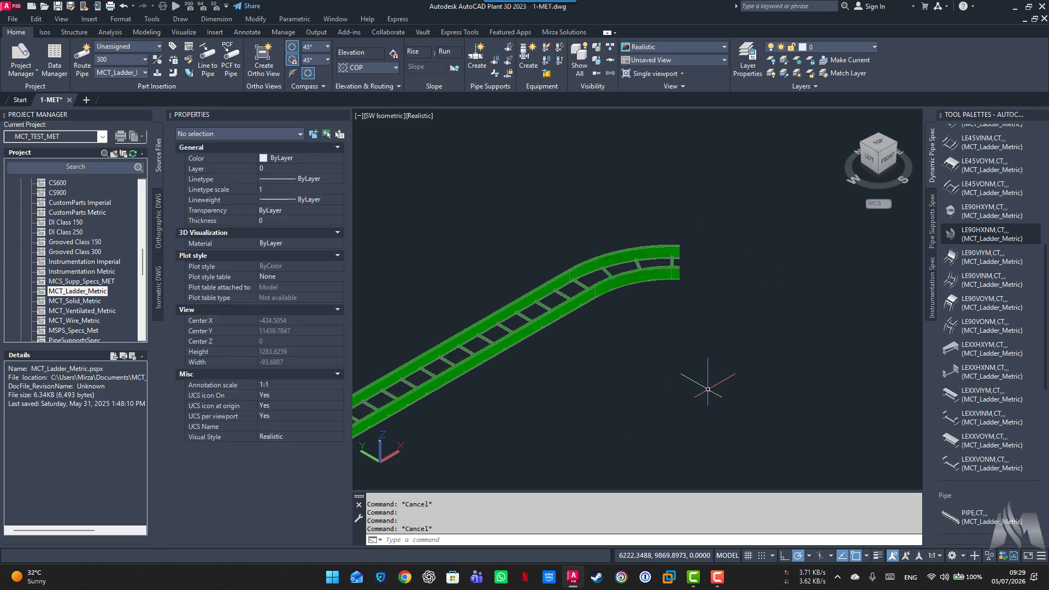
# Attach an LSXXXXNM straight ladder tray section to the elbow's free end with a rotation angle of 0
pyautogui.moveTo(714, 377); pyautogui.dragTo(652, 357, button='middle')
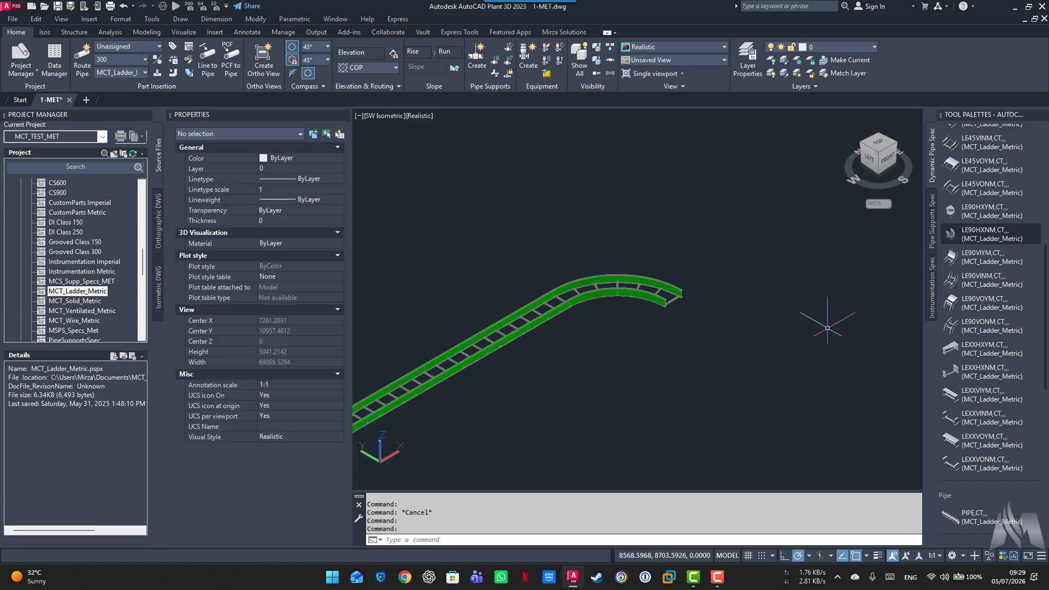
pyautogui.scroll(-4, 968, 398)
pyautogui.click(949, 510)
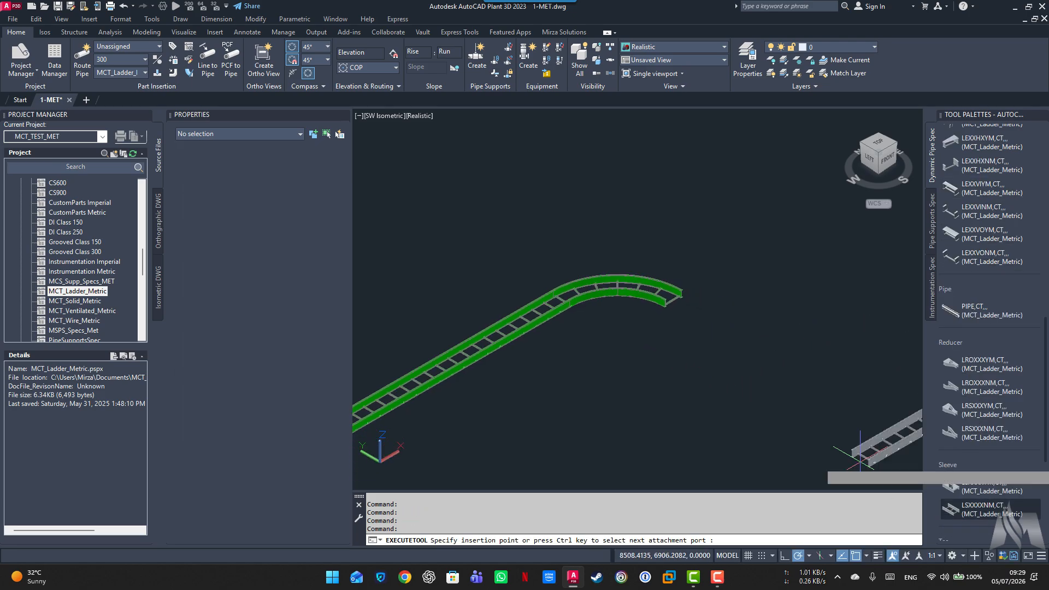
pyautogui.click(679, 295)
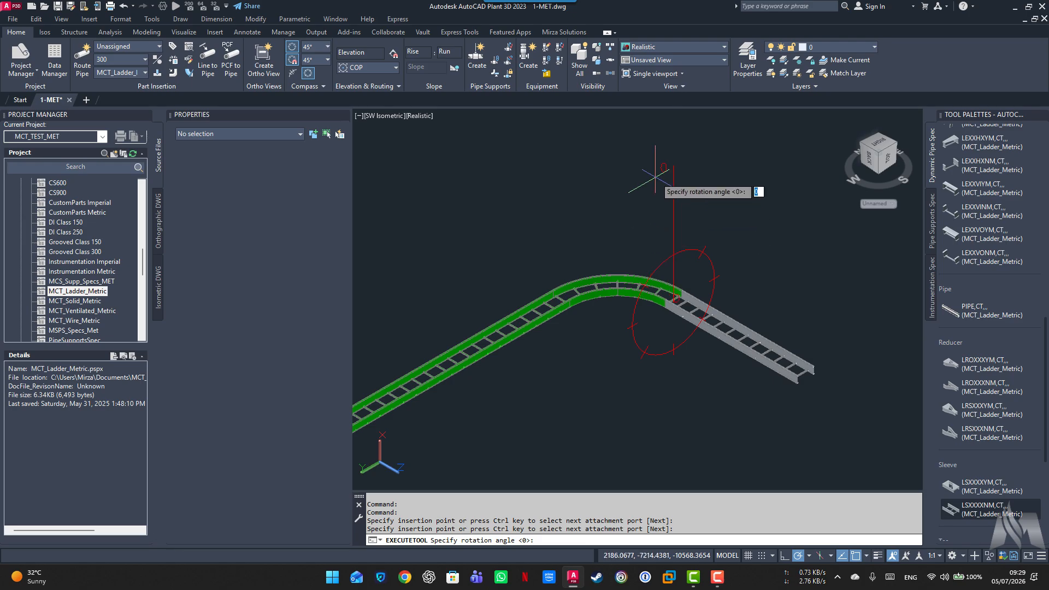
pyautogui.press('Return')
pyautogui.press('Escape')
# Set the Length of the straight tray section after the elbow to 2000
pyautogui.click(720, 333)
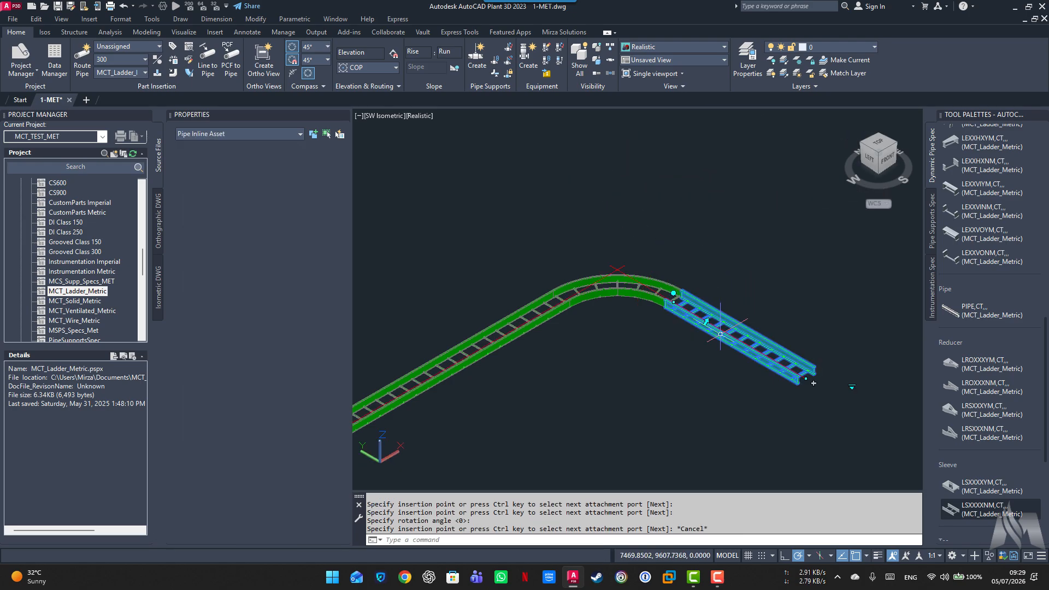
pyautogui.scroll(-10, 257, 447)
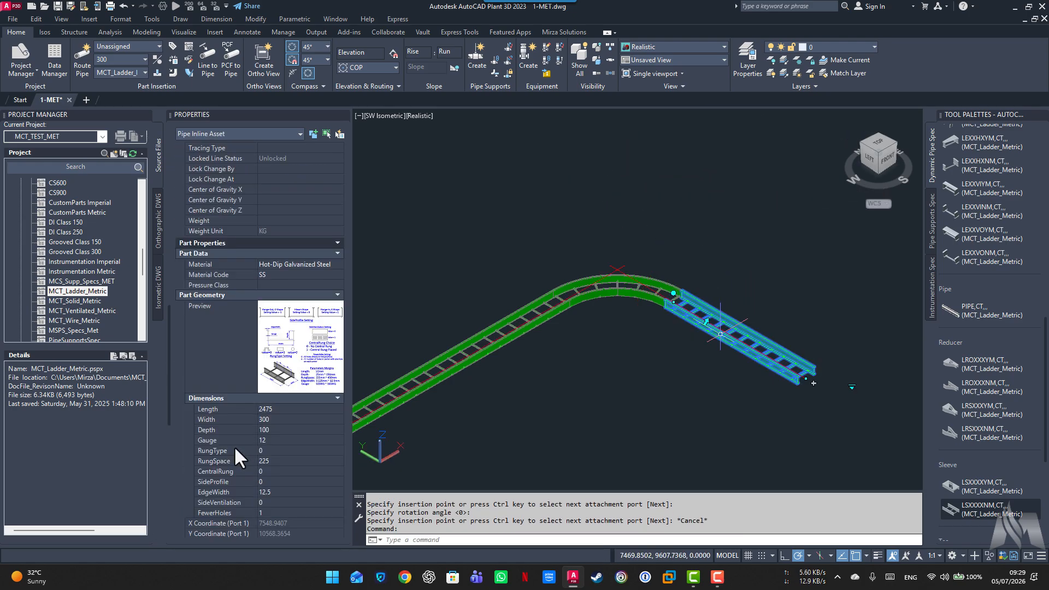
pyautogui.click(293, 410)
pyautogui.write('2000')
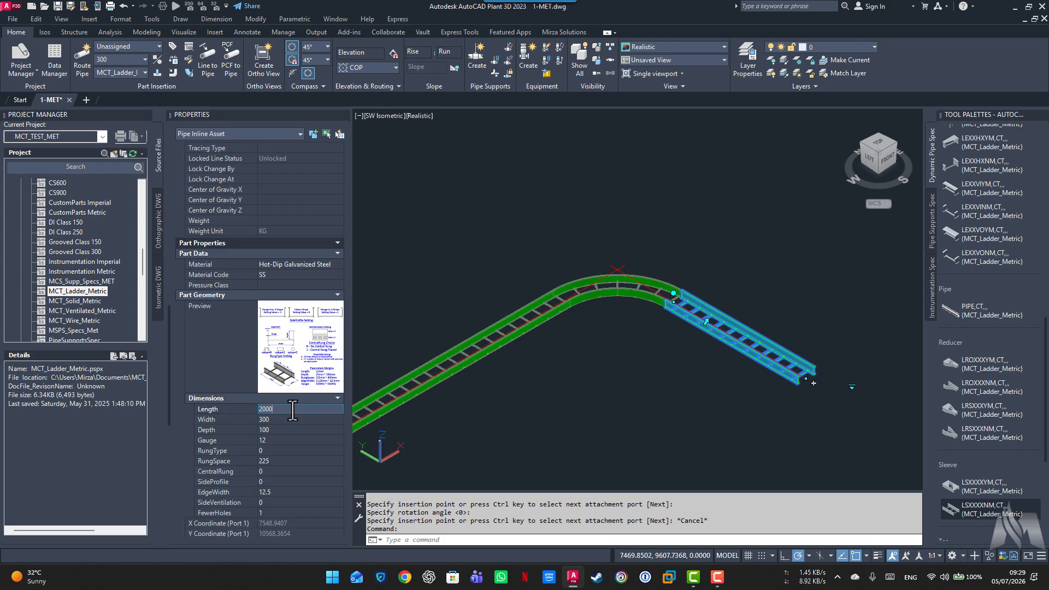
pyautogui.press('Return')
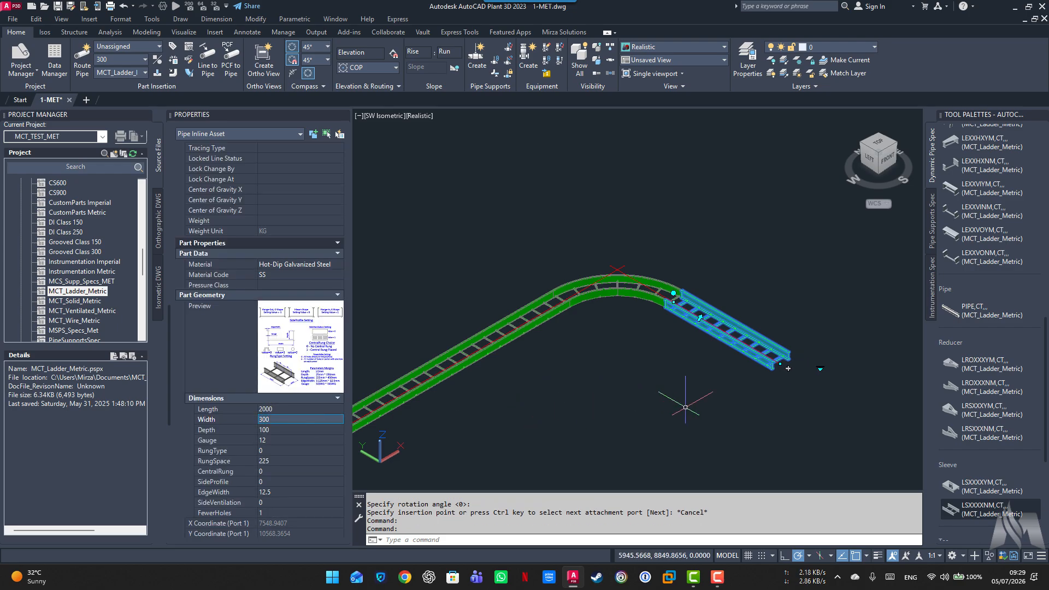
pyautogui.press('Escape')
# Attach an LRSXXXNM straight reducer to the open end of the 2000-long tray at rotation angle 0
pyautogui.click(948, 430)
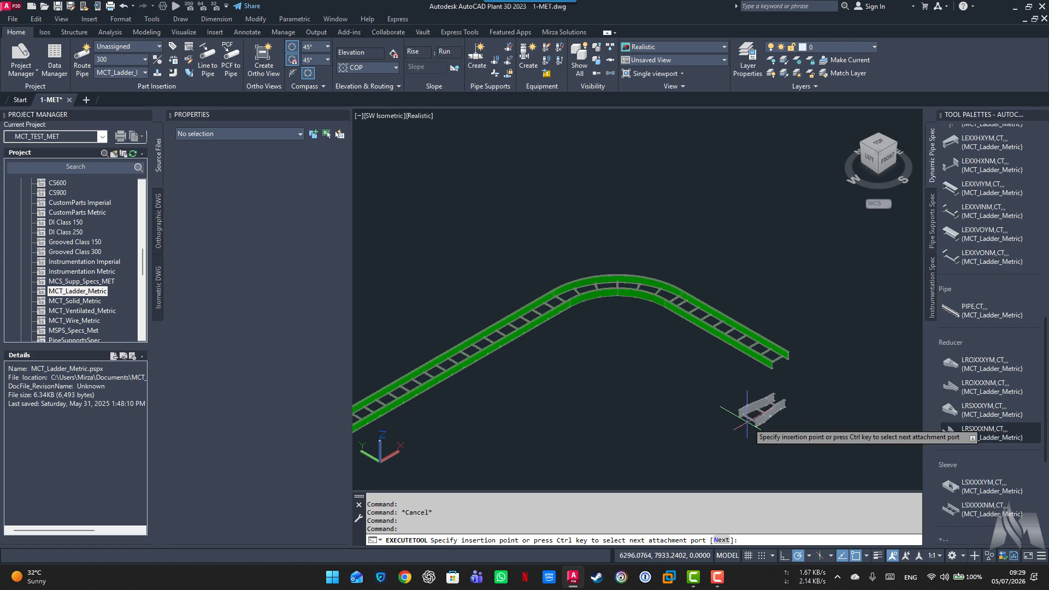
pyautogui.moveTo(746, 423); pyautogui.dragTo(648, 386, button='middle')
pyautogui.click(673, 333)
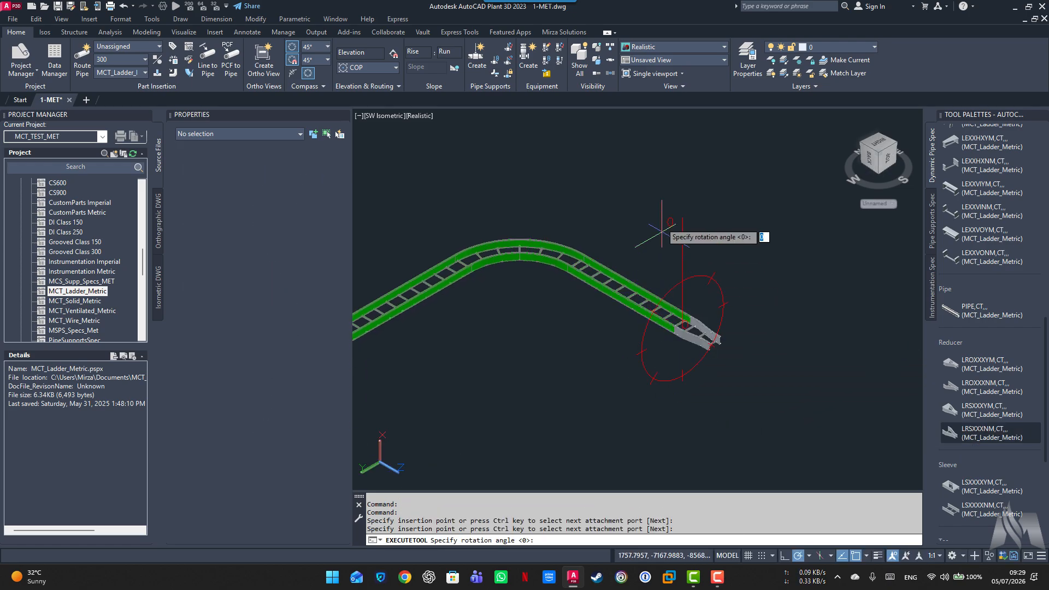
pyautogui.click(650, 180)
pyautogui.press('Escape')
pyautogui.click(703, 340)
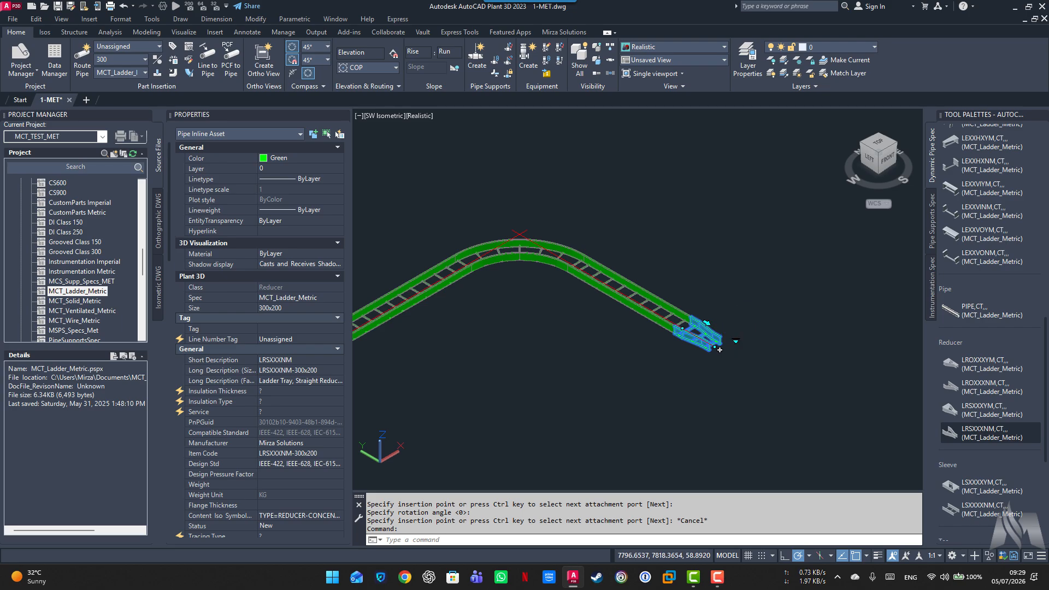
pyautogui.click(735, 341)
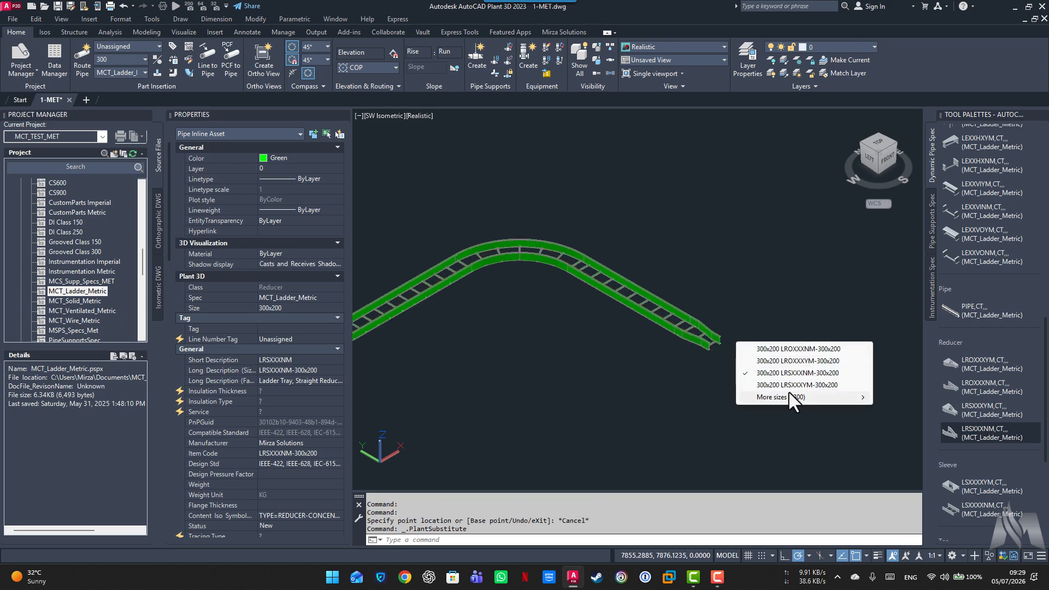
pyautogui.moveTo(787, 397)
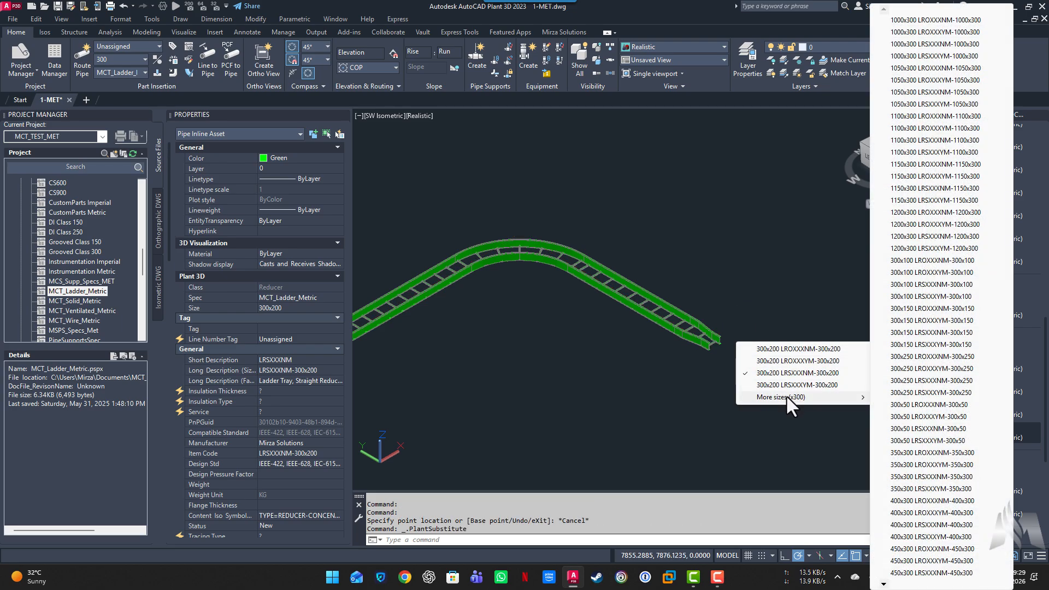
pyautogui.press('Escape')
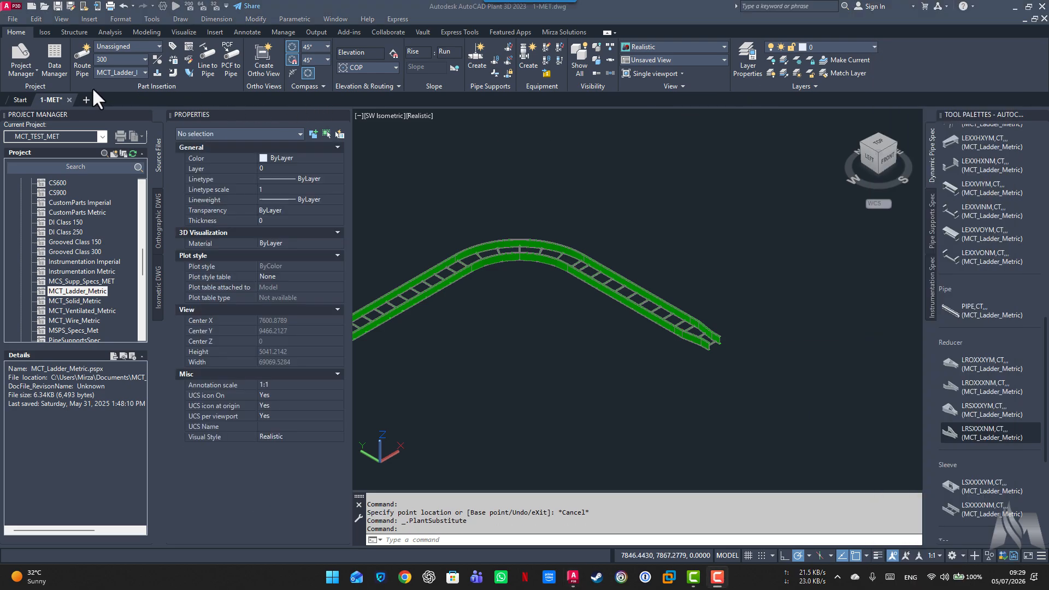
# Substitute the straight reducer at the end of the run with the 300x150 LRSXXXNM-300x150 size
pyautogui.click(706, 344)
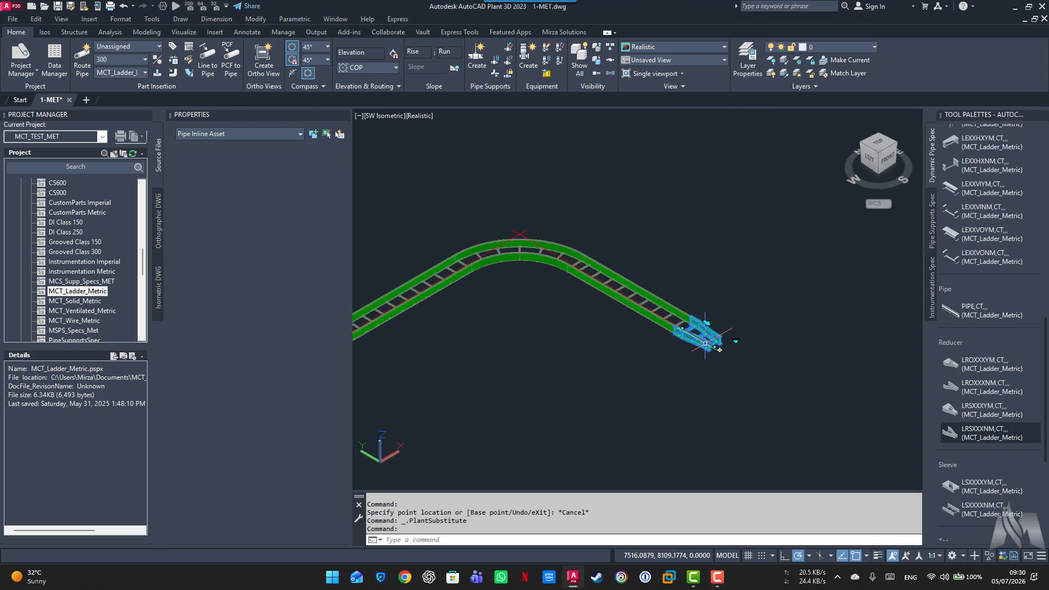
pyautogui.moveTo(719, 350)
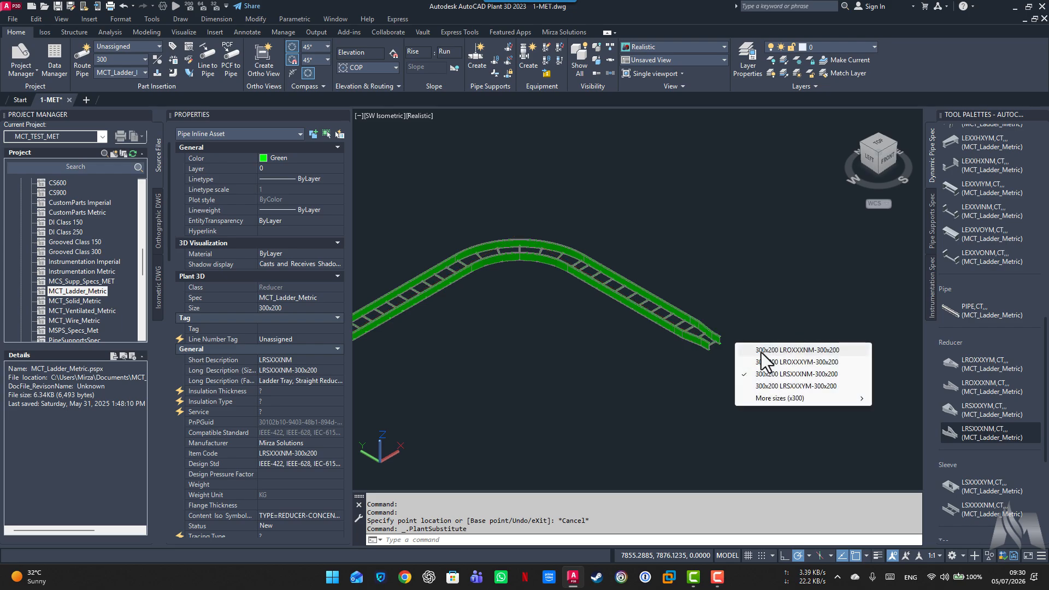
pyautogui.moveTo(768, 398)
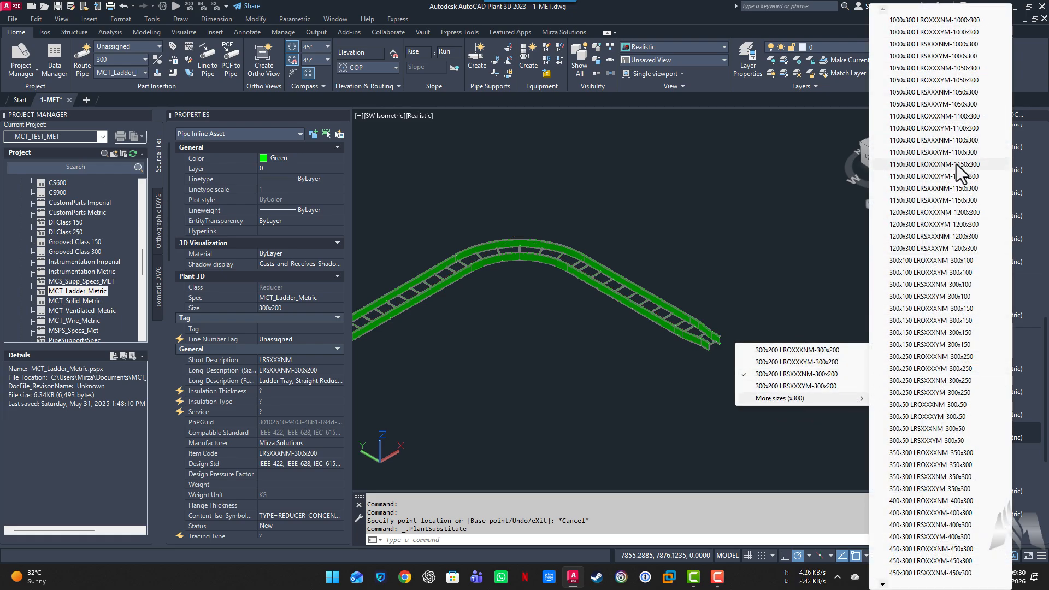
pyautogui.click(882, 584)
pyautogui.click(883, 584)
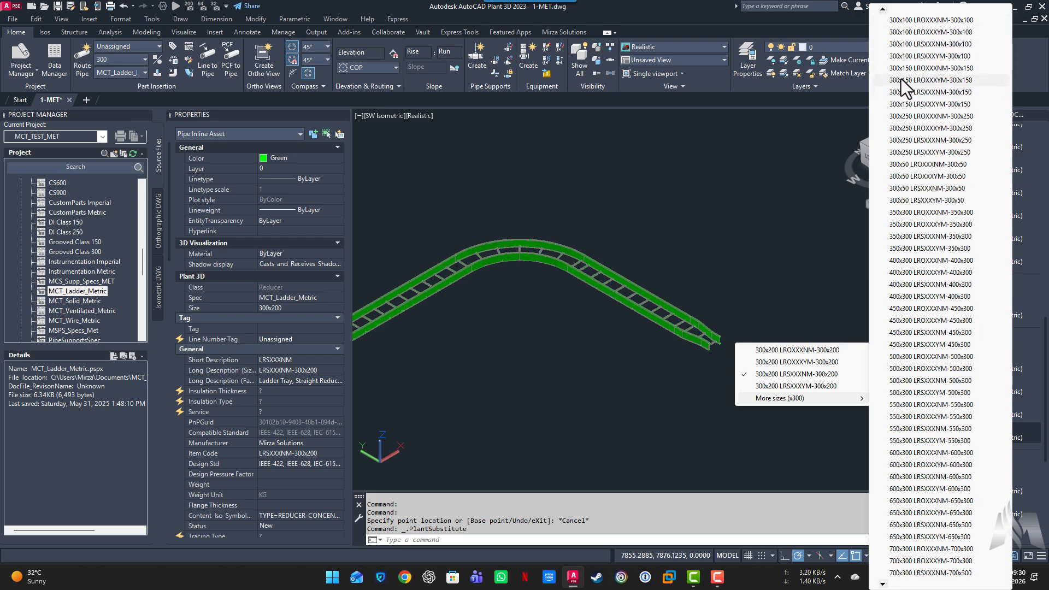
pyautogui.click(926, 92)
pyautogui.scroll(2, 702, 360)
pyautogui.scroll(2, 701, 361)
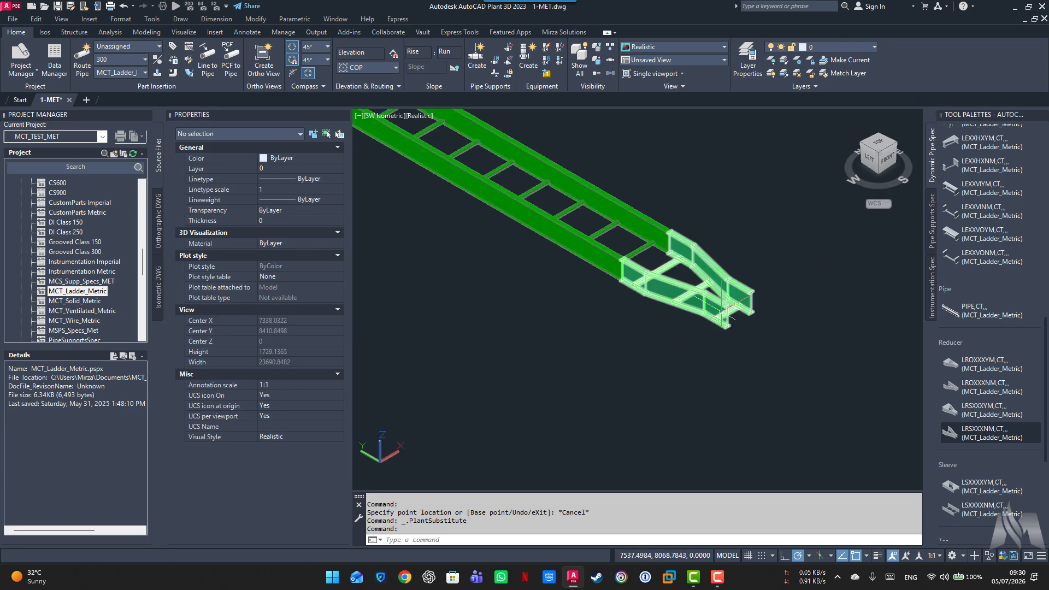
# Attach an LSXXXXNM straight ladder tray section to the reducer's narrow end, keeping the default rotation, and check its properties
pyautogui.scroll(-4, 722, 311)
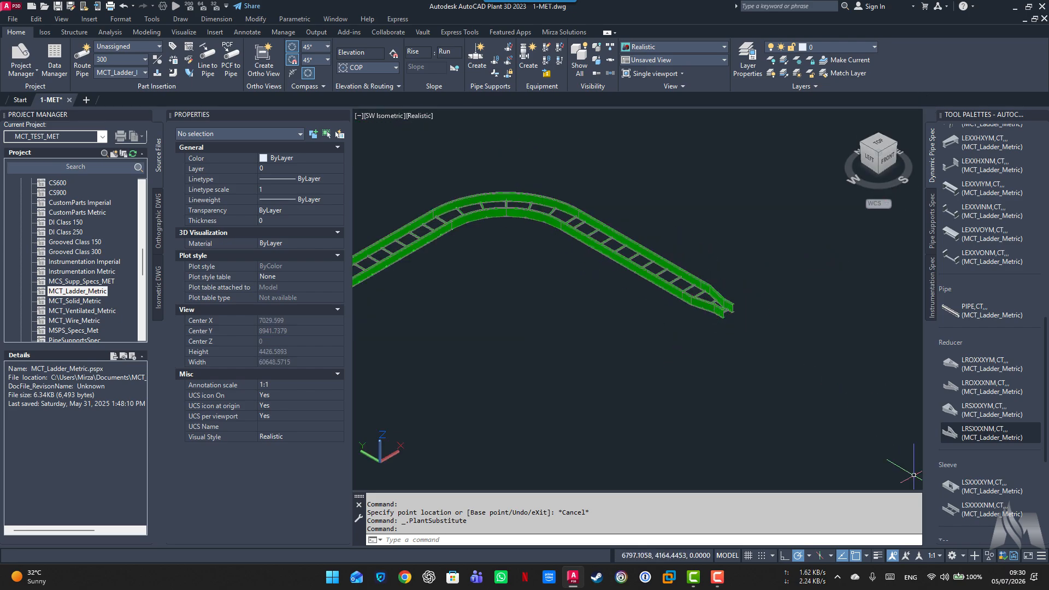
pyautogui.click(951, 509)
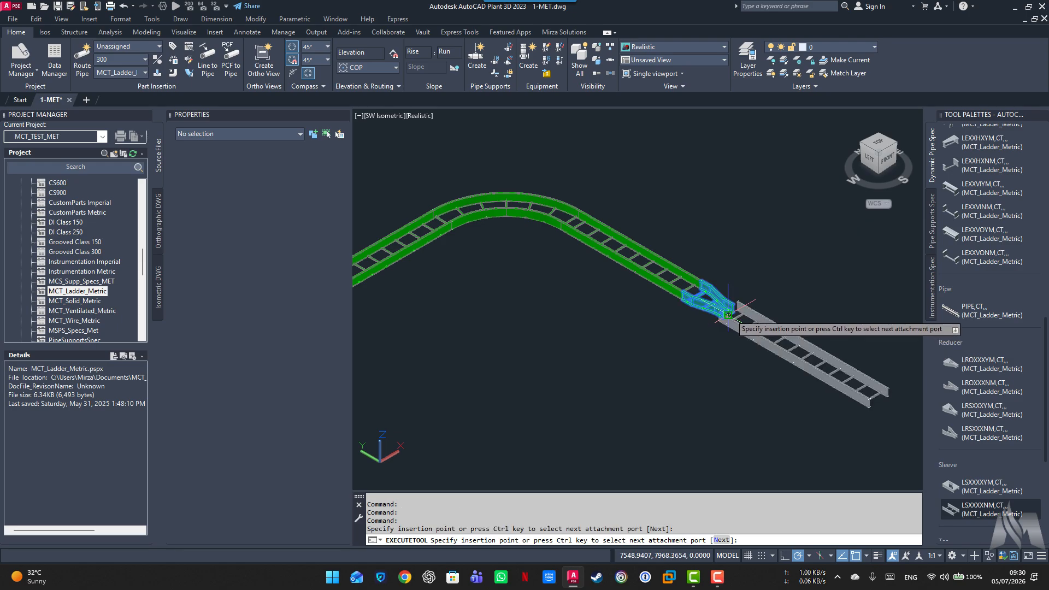
pyautogui.click(727, 313)
pyautogui.press('Return')
pyautogui.press('Escape')
pyautogui.click(769, 353)
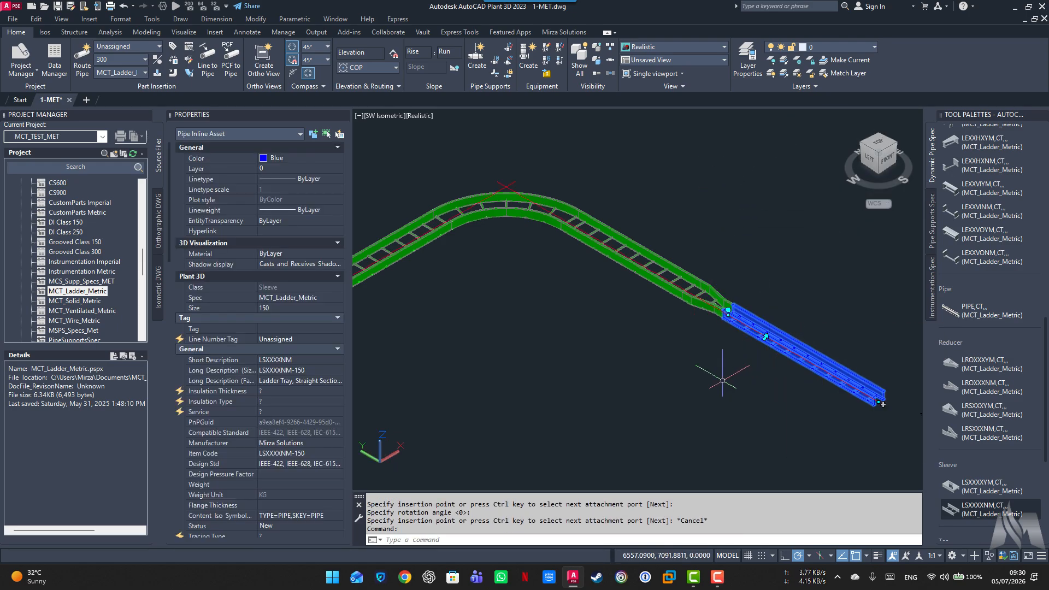
pyautogui.press('Escape')
pyautogui.scroll(-4, 718, 378)
pyautogui.moveTo(598, 378); pyautogui.dragTo(666, 352, button='middle')
pyautogui.scroll(3, 663, 348)
pyautogui.scroll(-4, 663, 348)
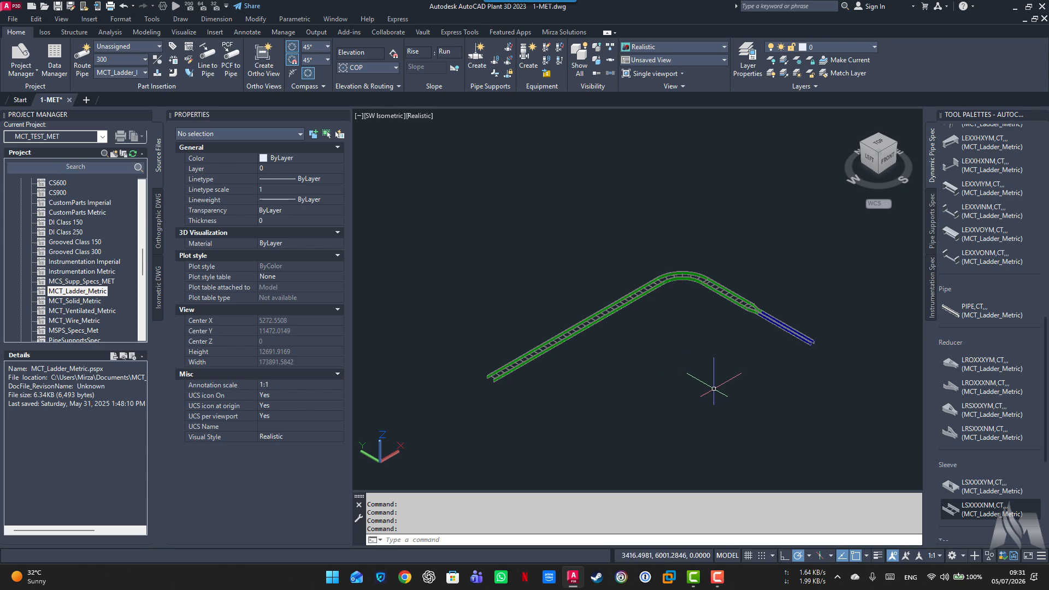
pyautogui.moveTo(705, 386); pyautogui.dragTo(682, 386, button='middle')
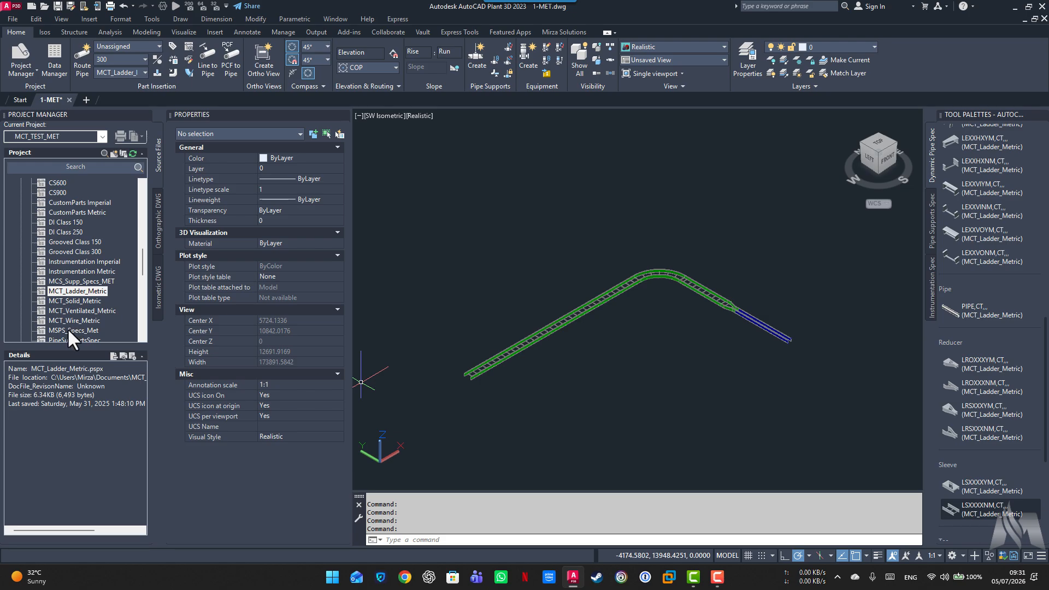
# Set the MCS_Supp_Specs_MET spec as the current spec for the project
pyautogui.click(74, 281)
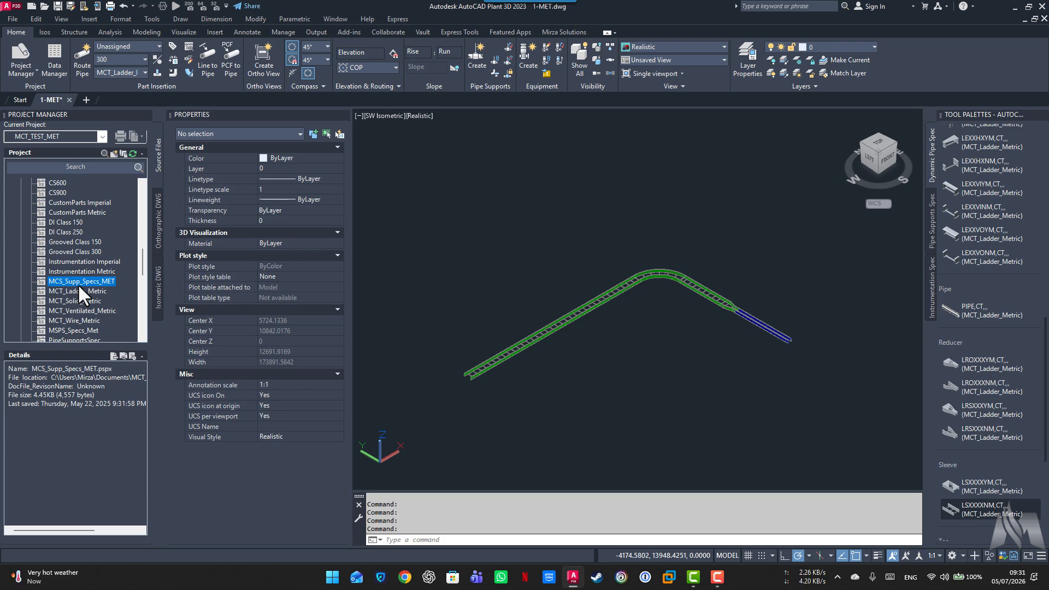
pyautogui.rightClick(63, 284)
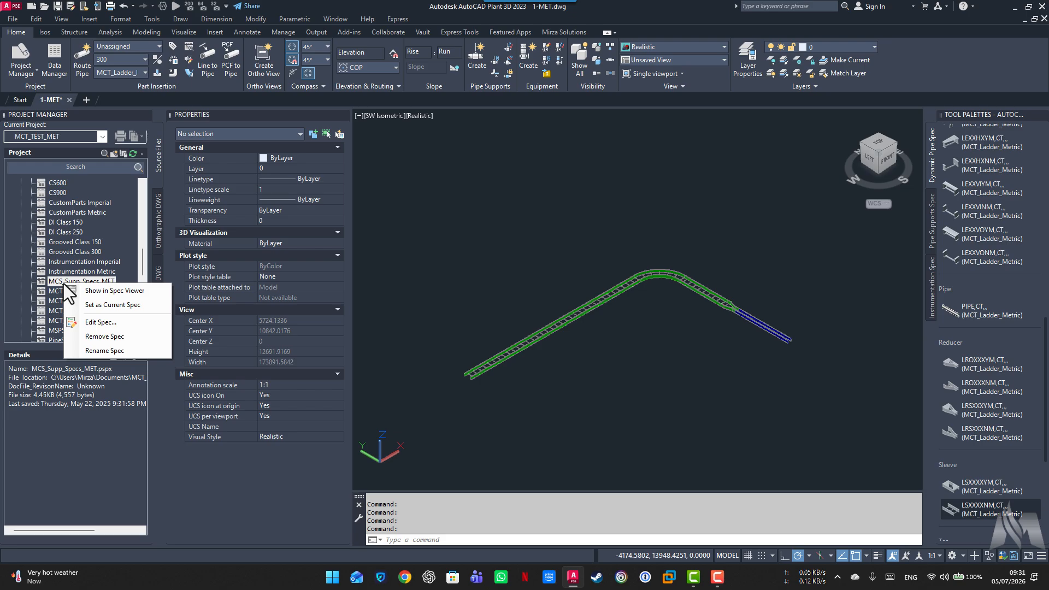
pyautogui.click(99, 306)
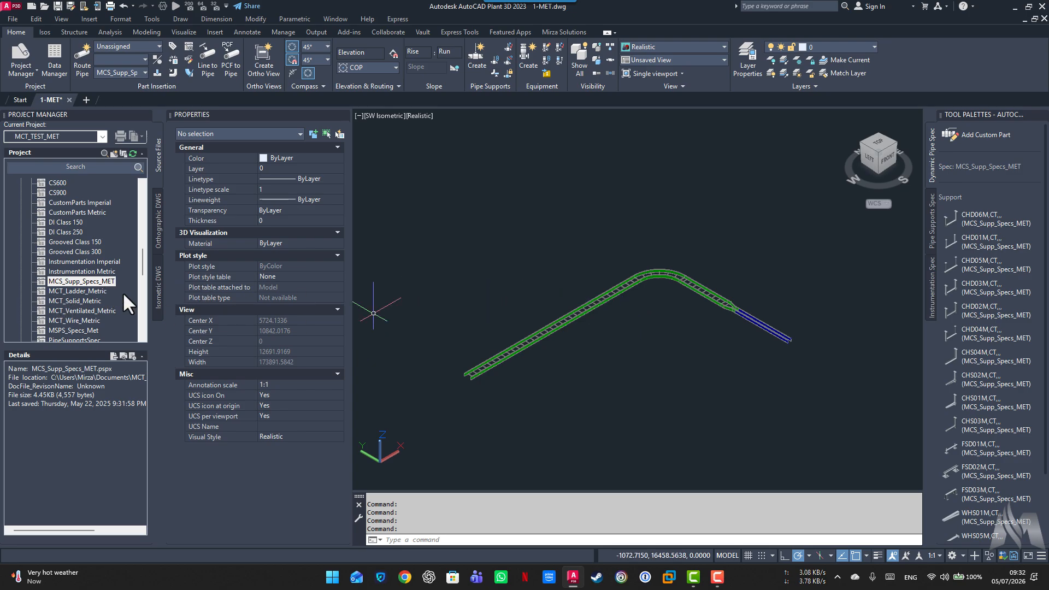
# Place a CHD06M support on the long straight ladder tray, 1000 from its open end
pyautogui.scroll(4, 552, 347)
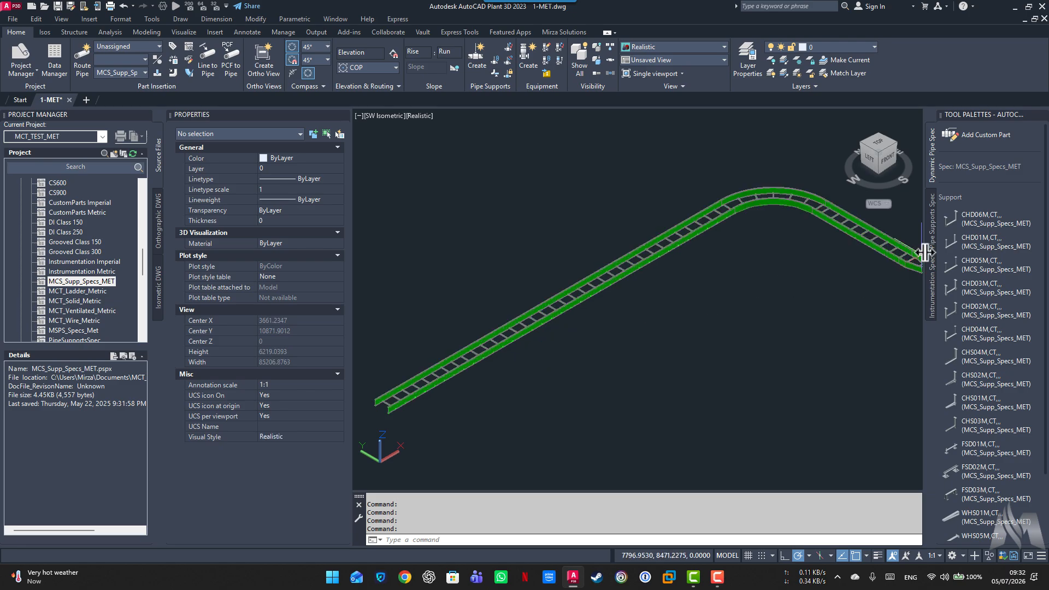
pyautogui.click(949, 221)
pyautogui.click(390, 399)
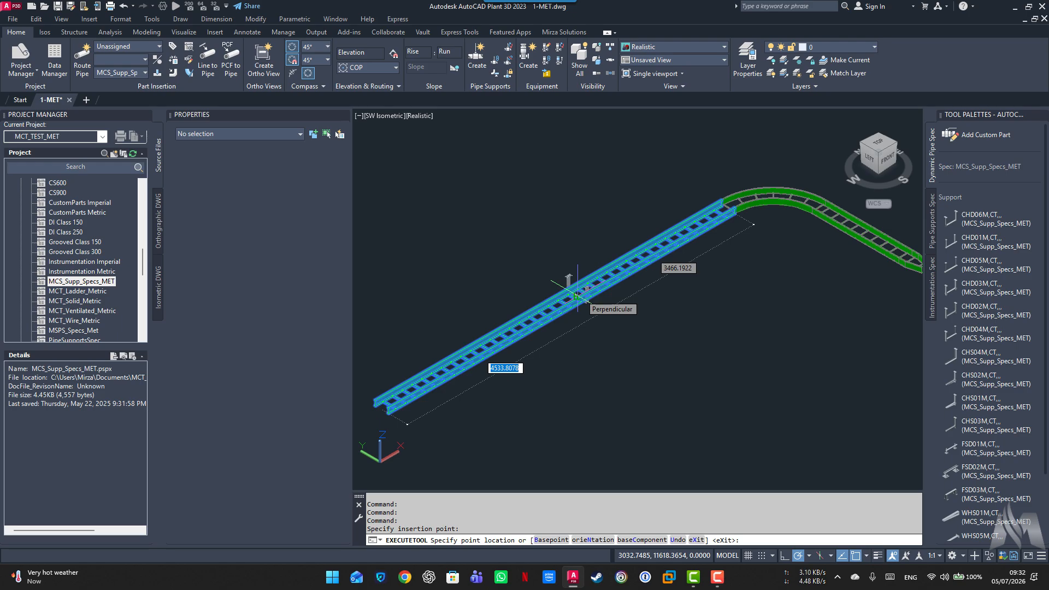
pyautogui.press('Tab')
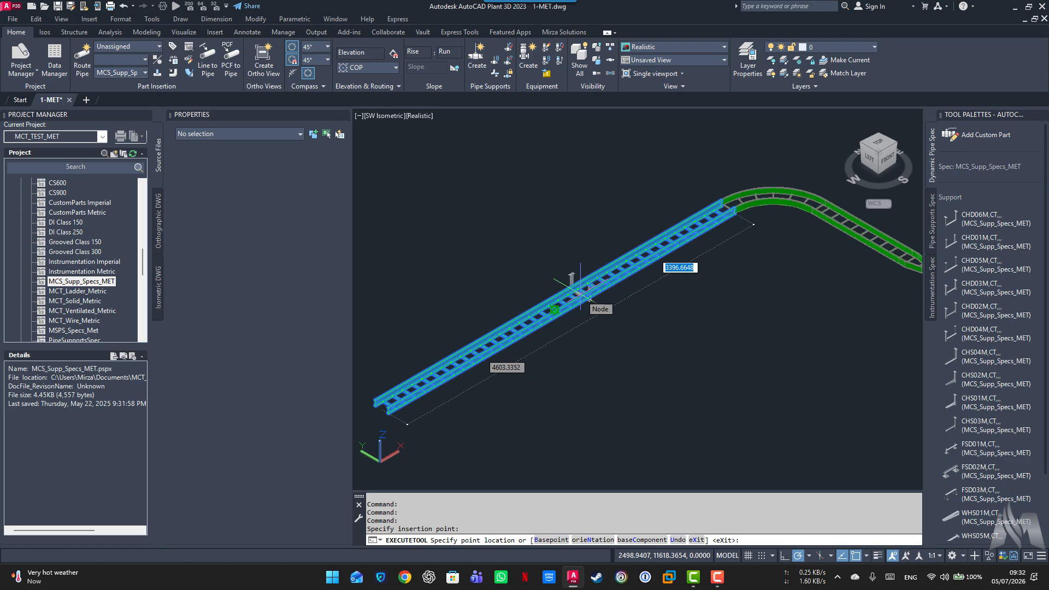
pyautogui.press('Tab')
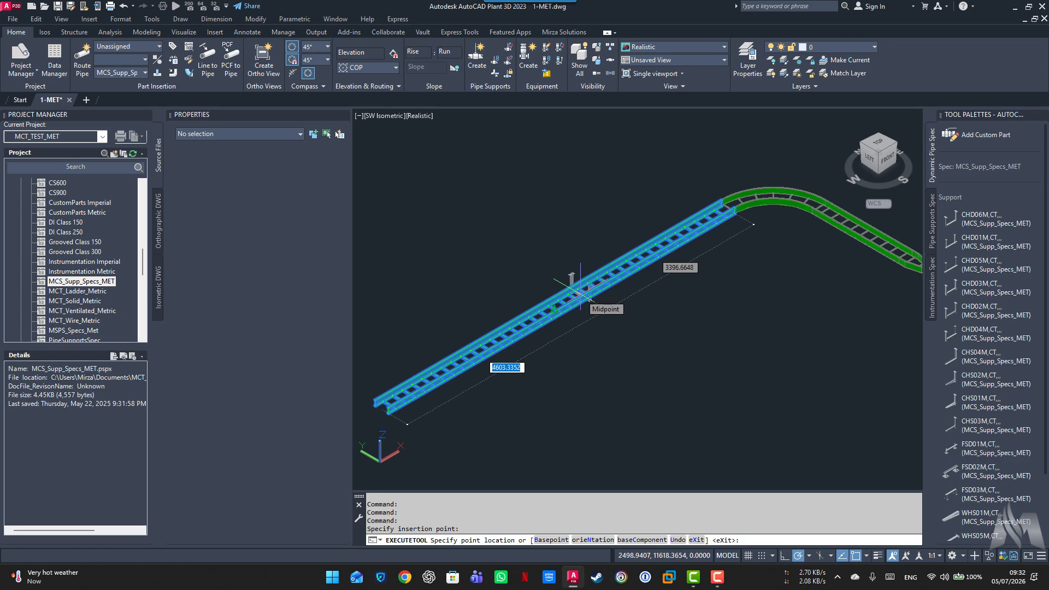
pyautogui.write('100')
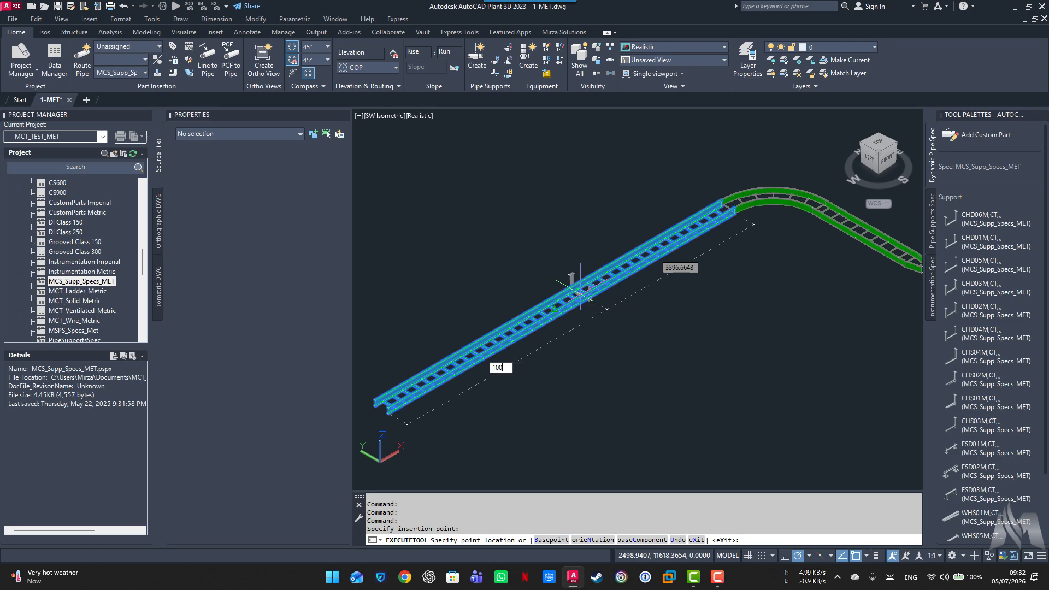
pyautogui.write('0')
pyautogui.press('Return')
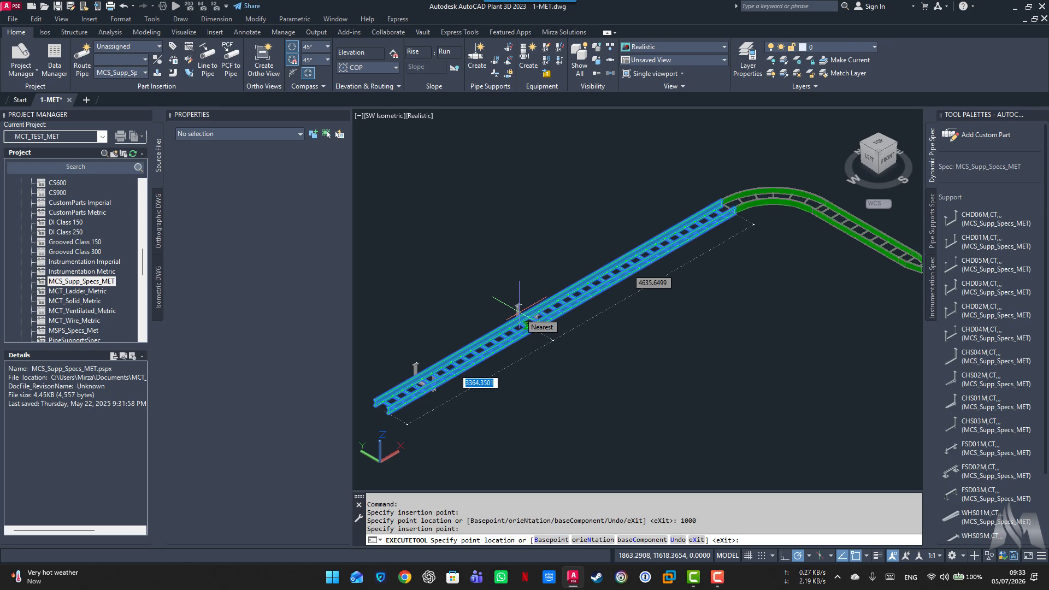
# Place a second CHD06M support on the same straight tray, 1000 from its bend end, and end the placement
pyautogui.press('Tab')
pyautogui.write('10')
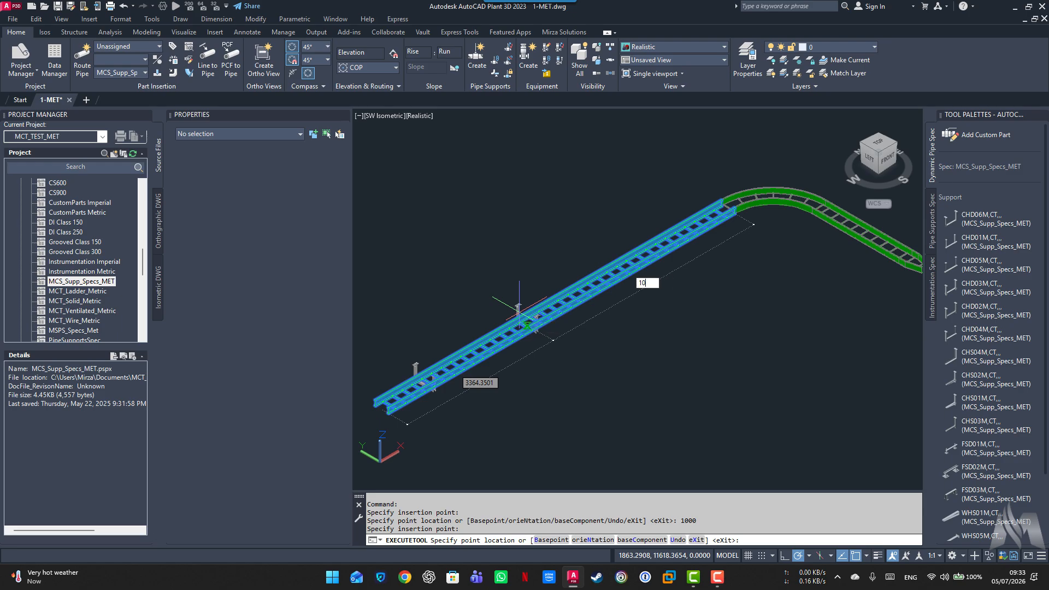
pyautogui.write('00')
pyautogui.press('Return')
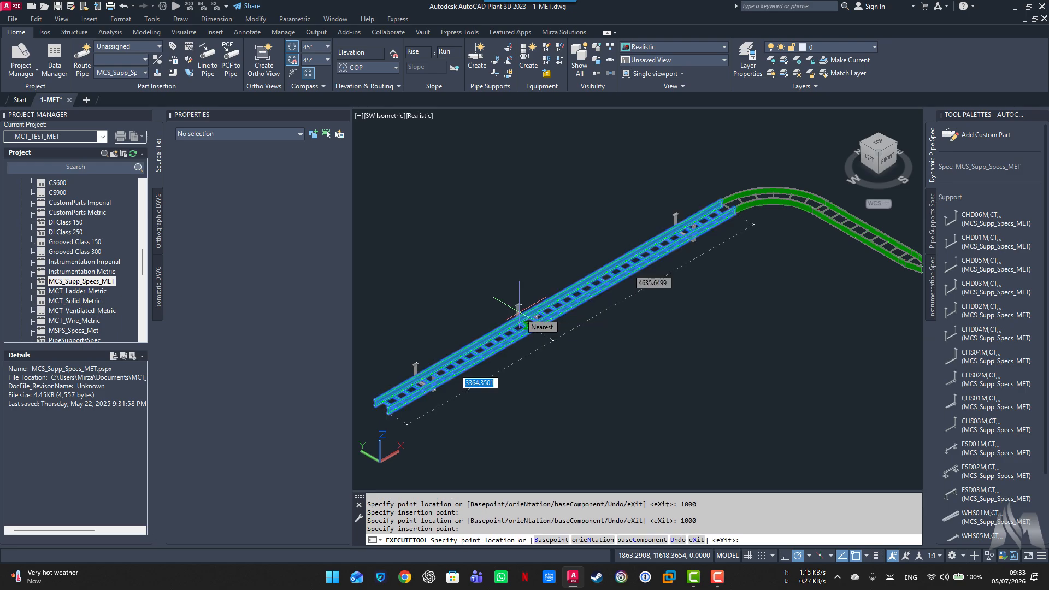
pyautogui.press('Escape')
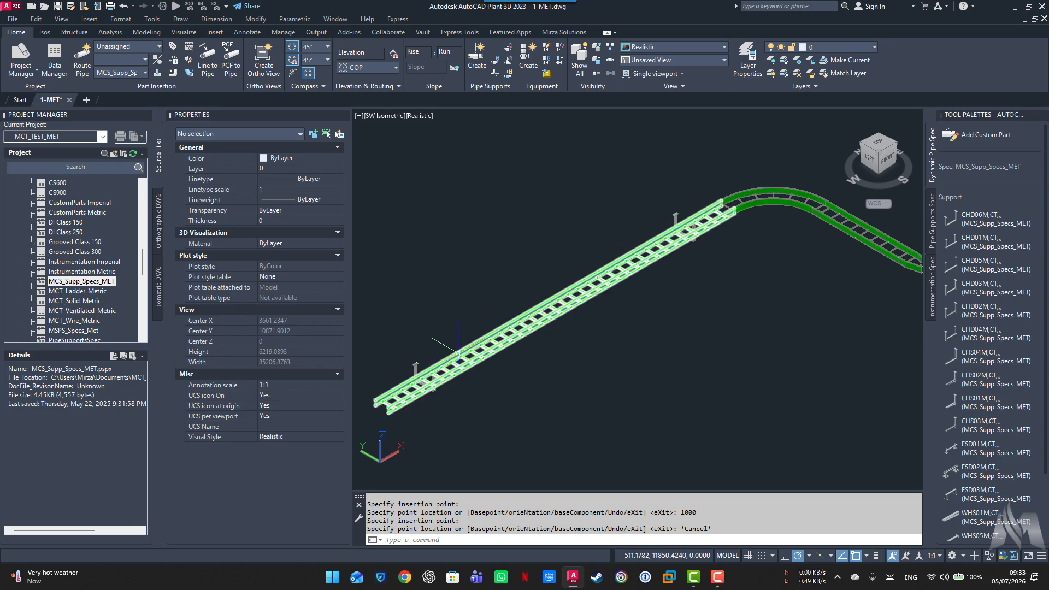
# Examine the part geometry dimensions of the CHD06M support near the tray's open end
pyautogui.scroll(3, 459, 356)
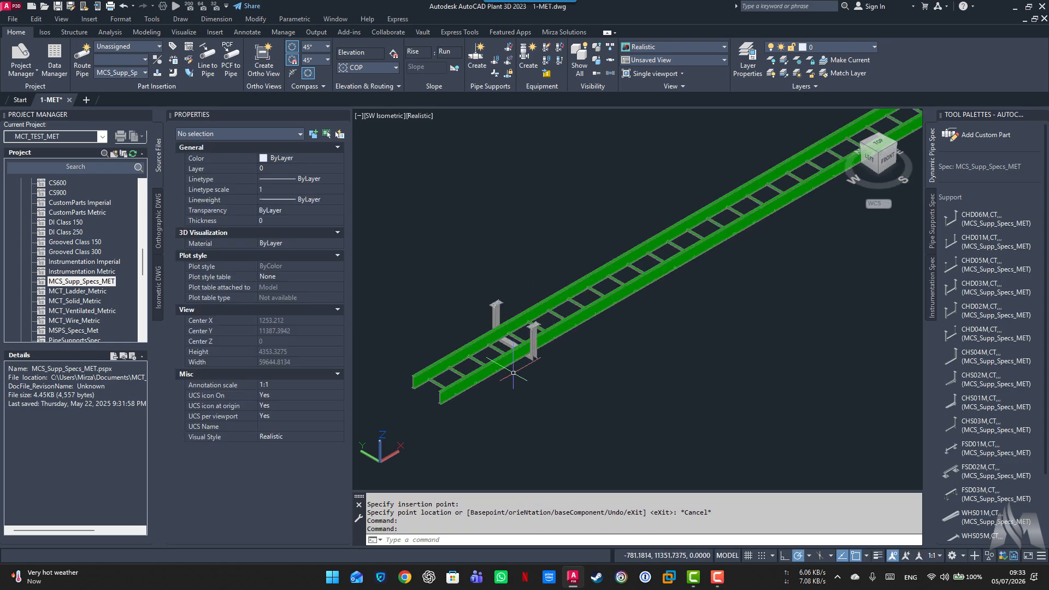
pyautogui.scroll(3, 512, 374)
pyautogui.click(508, 311)
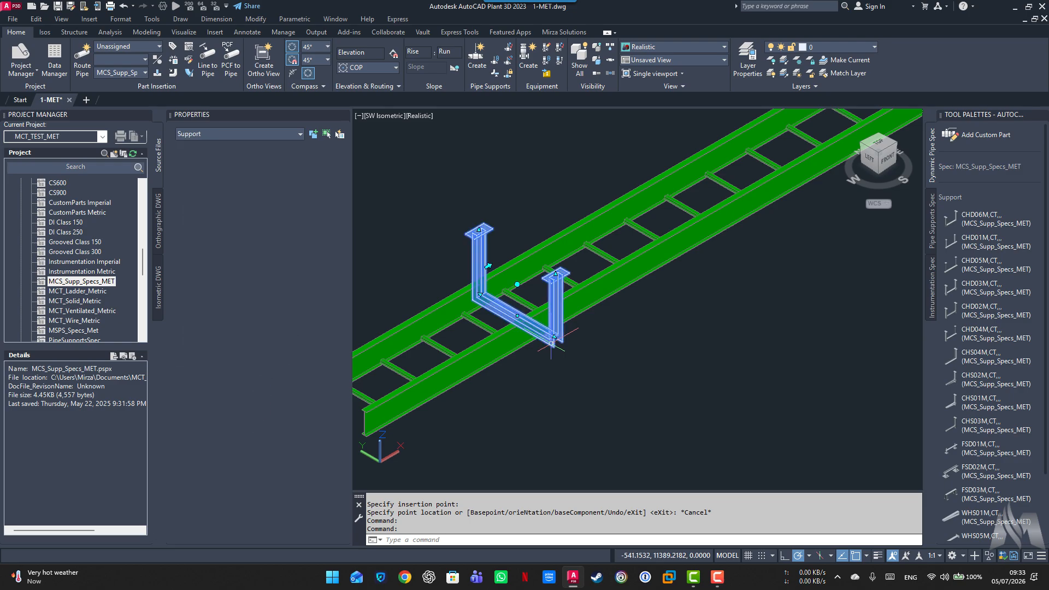
pyautogui.scroll(-8, 235, 434)
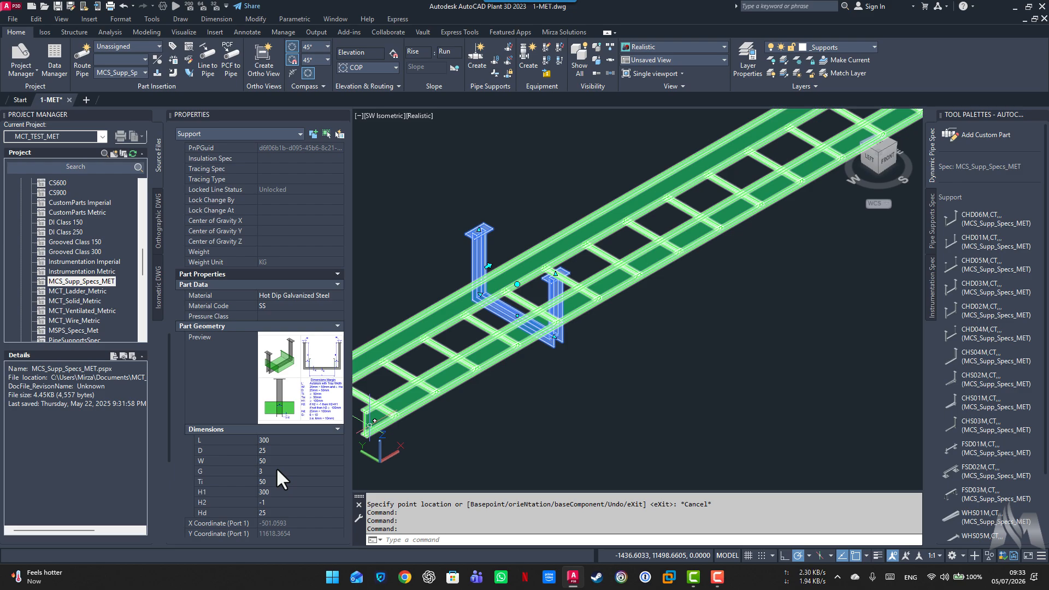
pyautogui.scroll(-3, 494, 398)
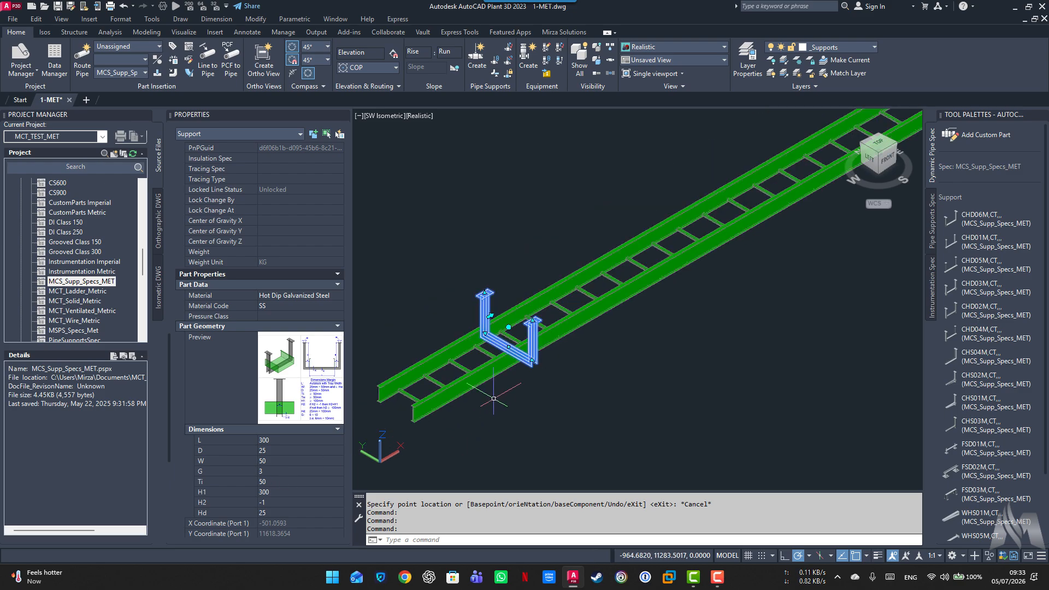
pyautogui.scroll(1, 534, 350)
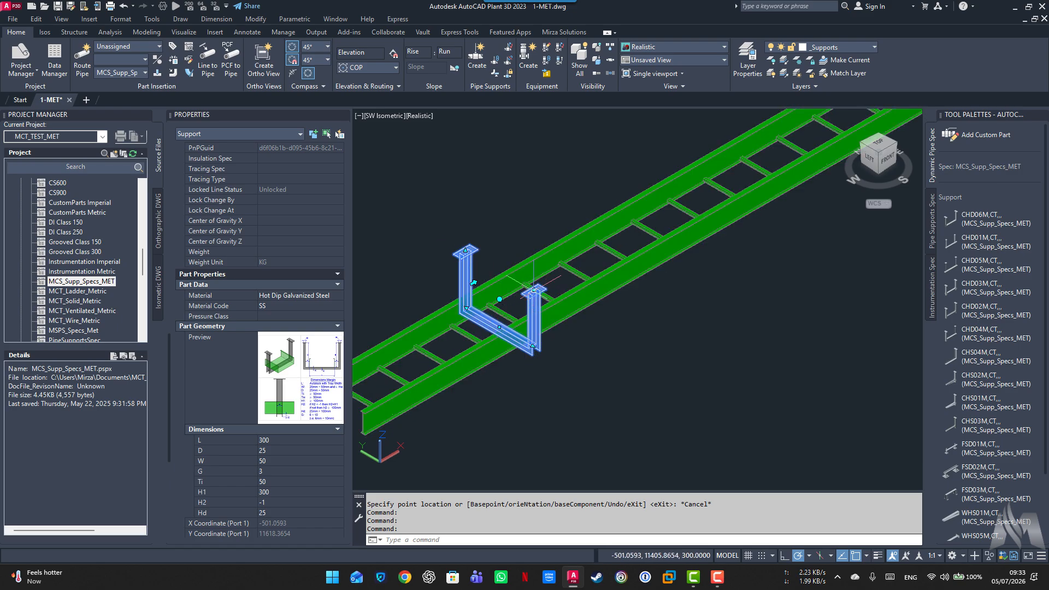
# Reshape the CHD06M support near the open end with its grips, setting the two hangers to different heights and widening the crossbar
pyautogui.click(533, 289)
pyautogui.click(533, 178)
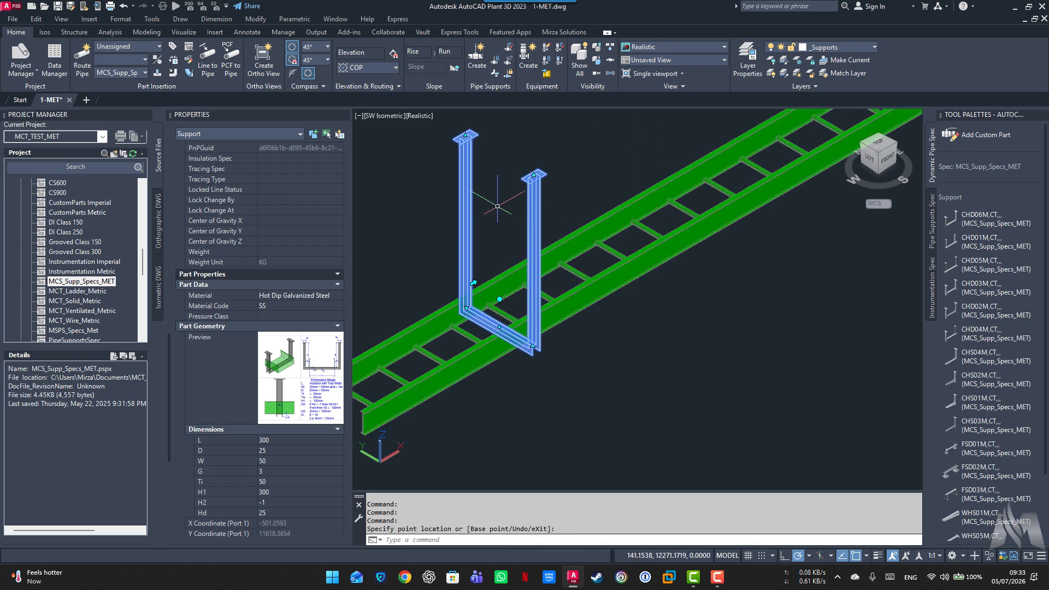
pyautogui.click(465, 135)
pyautogui.click(465, 225)
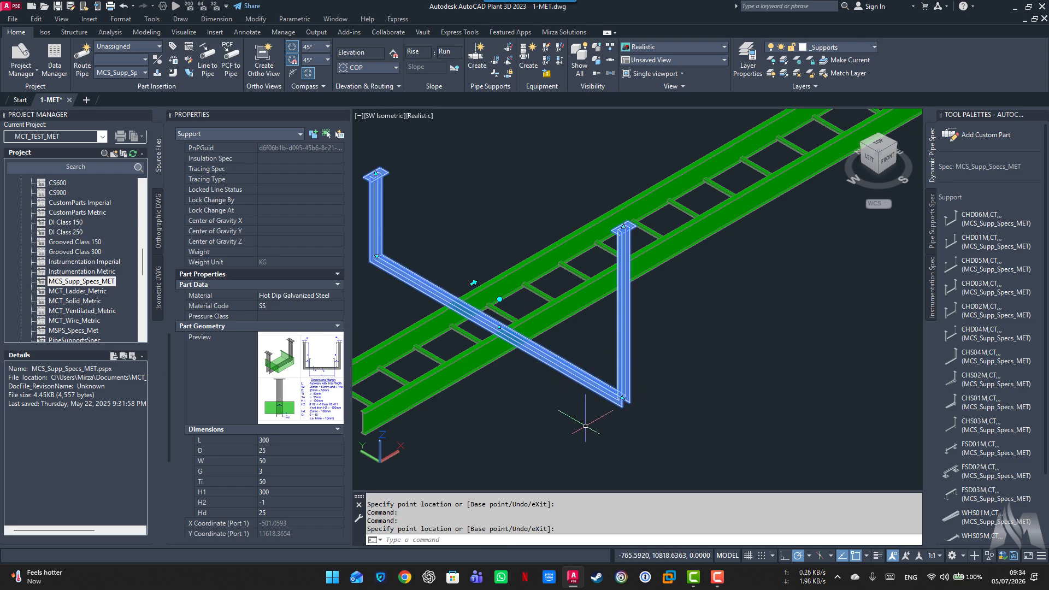
pyautogui.press('Escape')
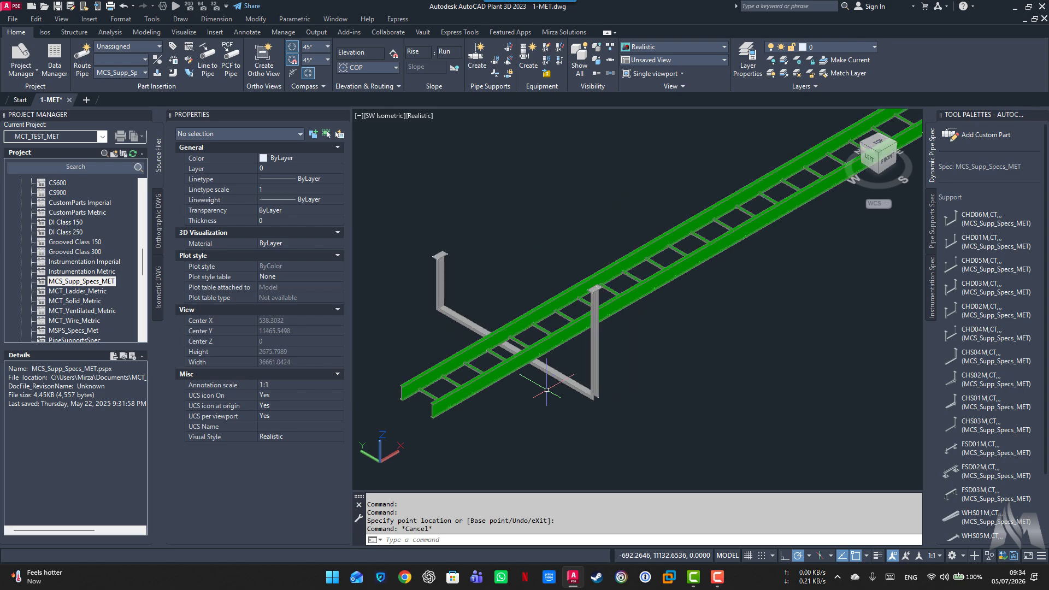
# Delete the reshaped CHD06M support near the tray's open end
pyautogui.scroll(-2, 547, 388)
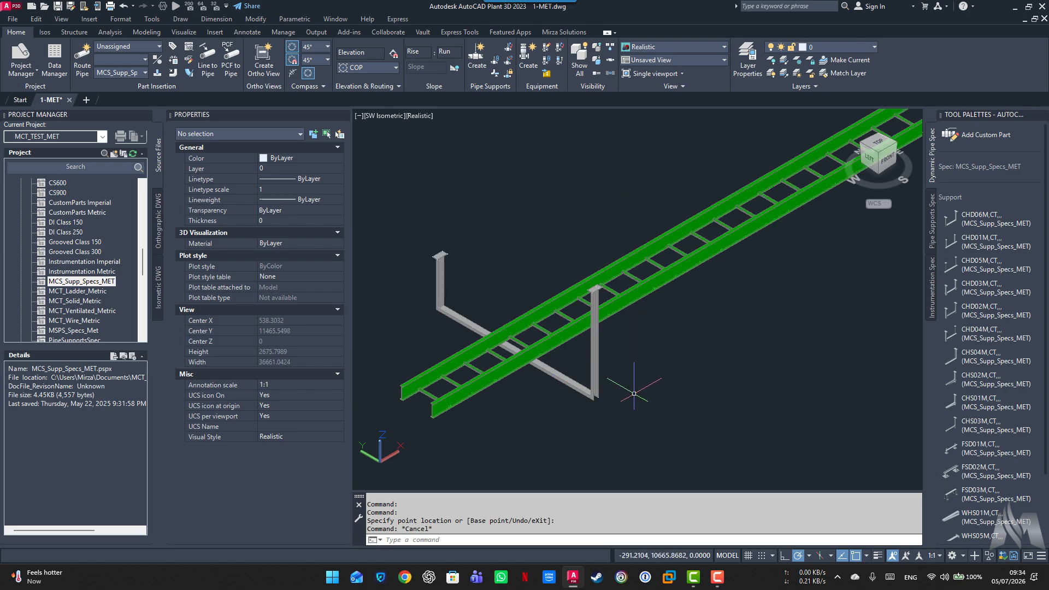
pyautogui.click(593, 394)
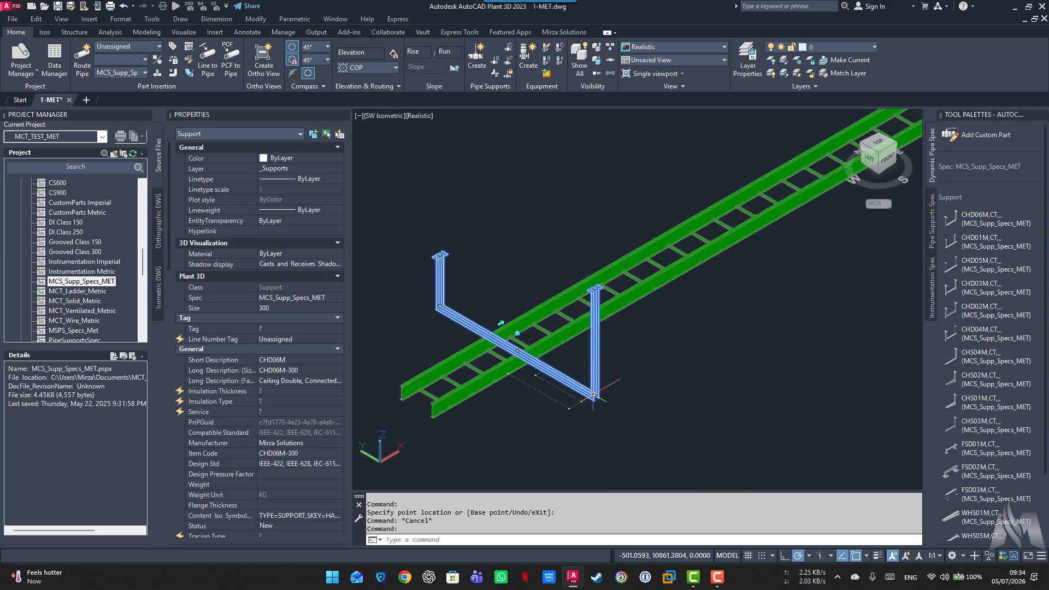
pyautogui.press('Delete')
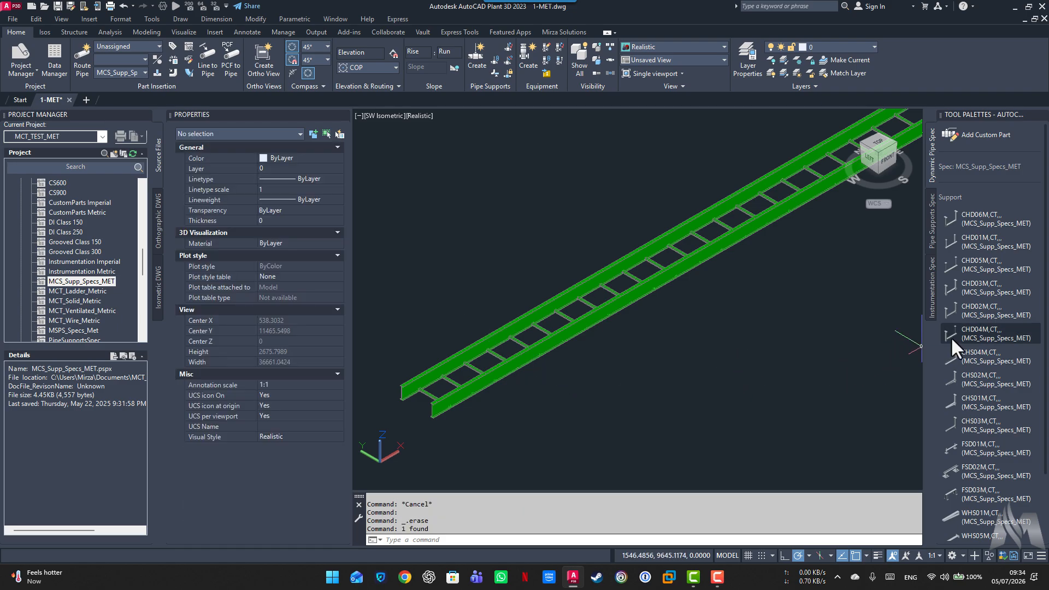
# Place a CHD05M rod-hung support on the straight tray near its open end
pyautogui.click(948, 267)
pyautogui.click(478, 382)
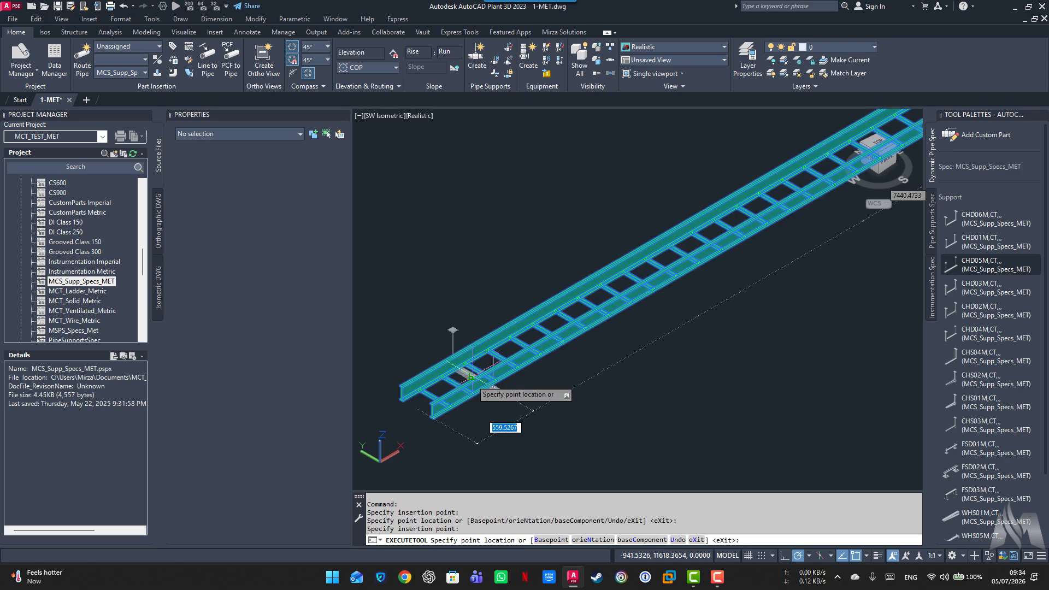
pyautogui.press('Escape')
# Stretch the CHD05M support's crossbar with its end grip so it extends well beyond both hanger rods
pyautogui.click(494, 391)
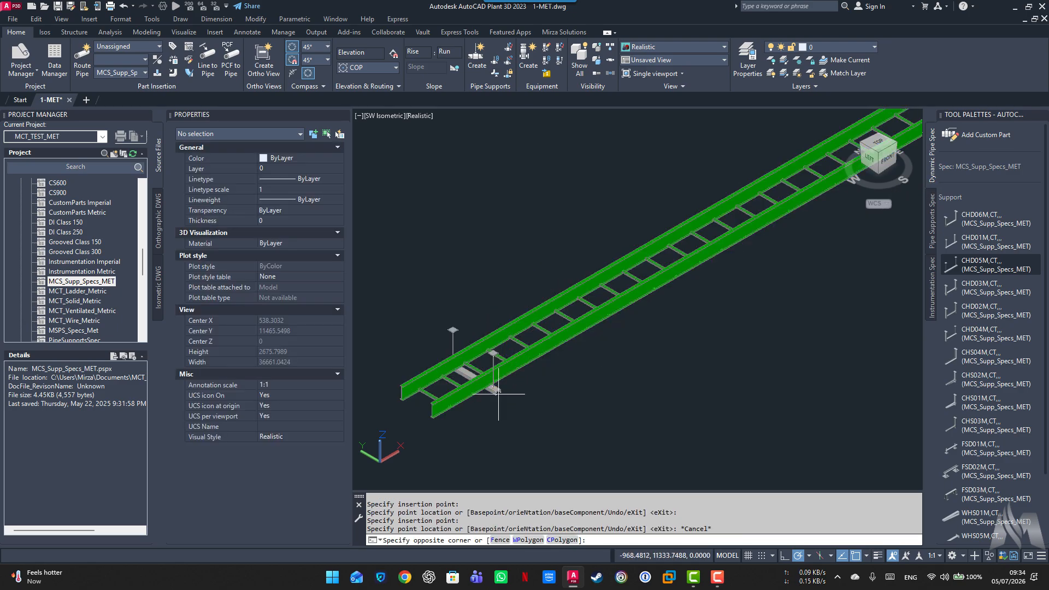
pyautogui.click(496, 392)
pyautogui.click(494, 391)
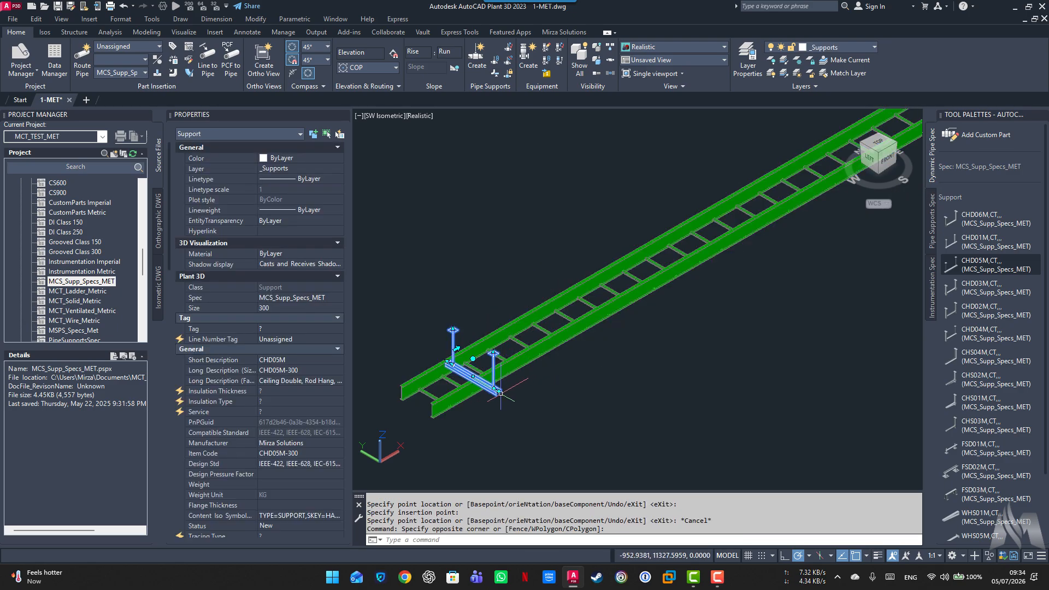
pyautogui.click(559, 414)
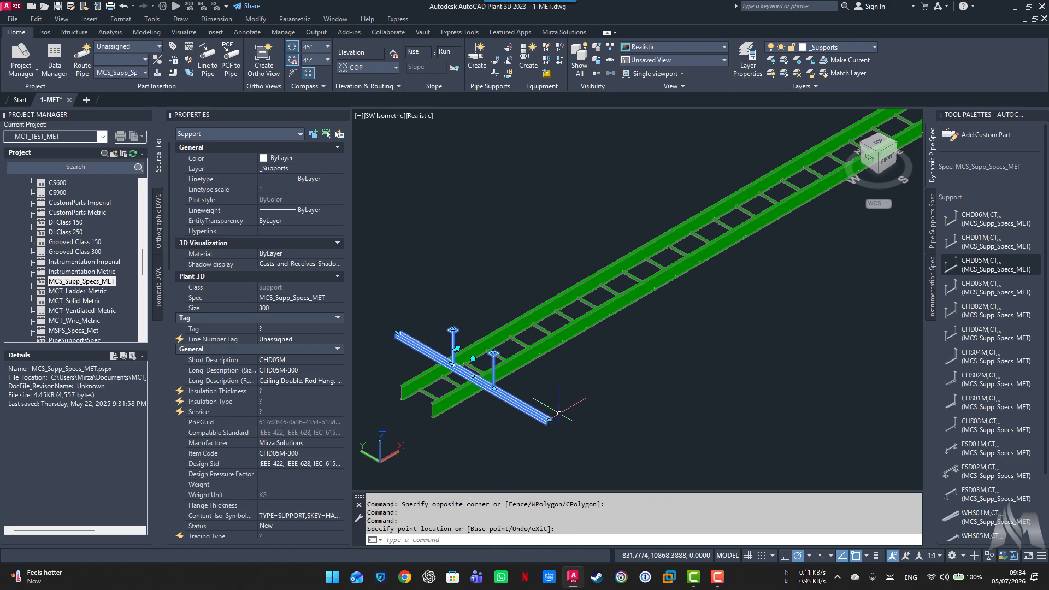
pyautogui.scroll(3, 502, 398)
pyautogui.press('Escape')
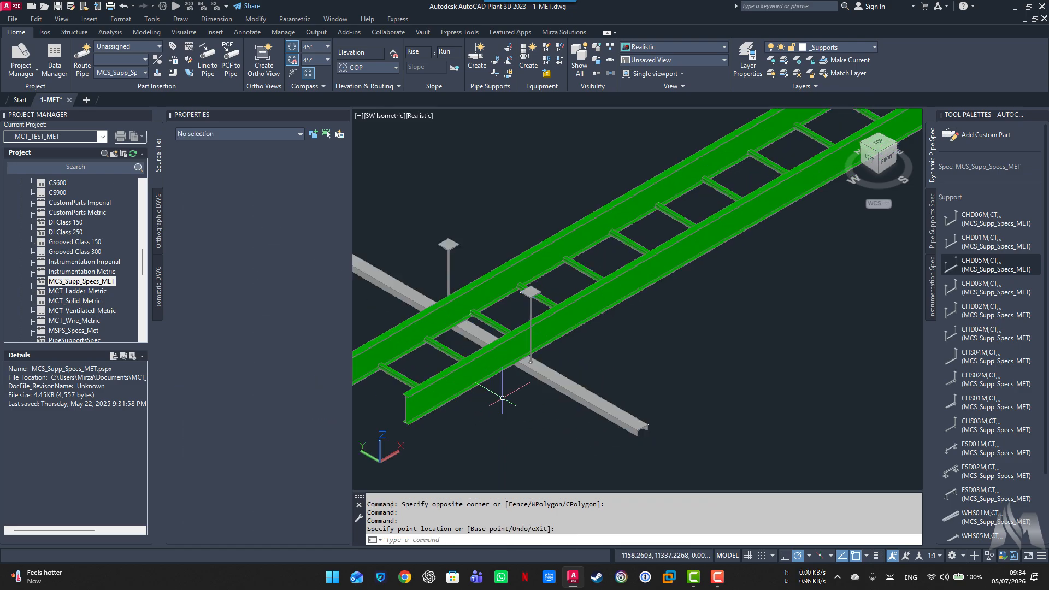
# Delete the CHD05M support from the straight tray
pyautogui.click(532, 305)
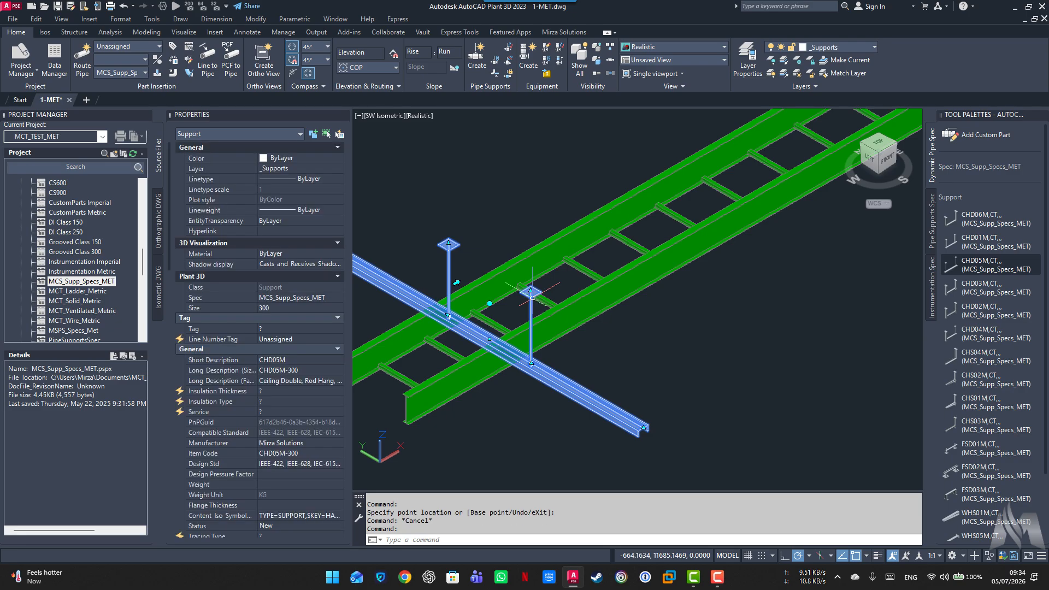
pyautogui.press('Escape')
pyautogui.scroll(-3, 593, 372)
pyautogui.click(593, 371)
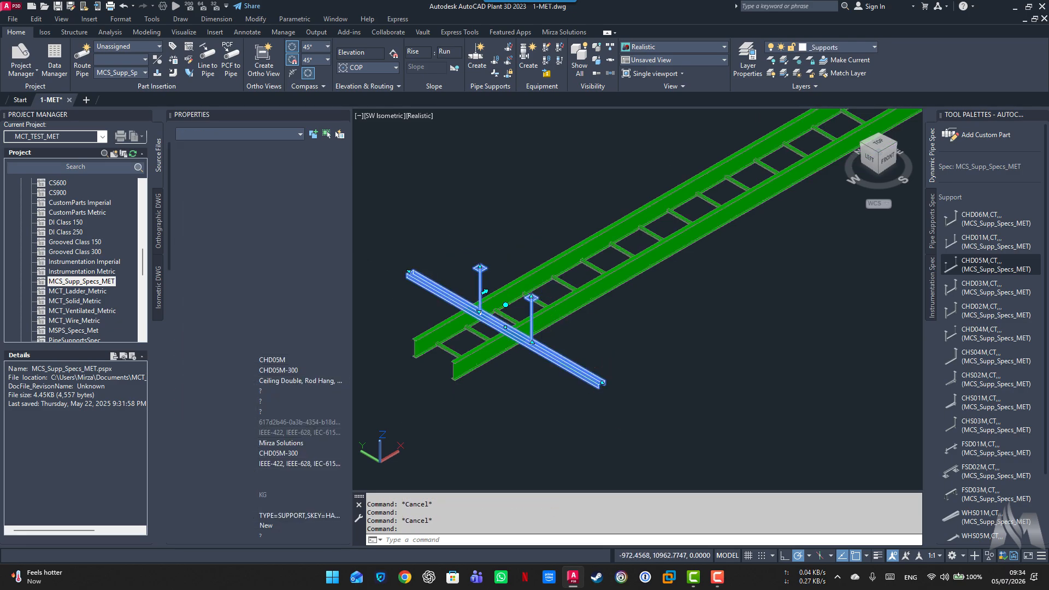
pyautogui.press('Delete')
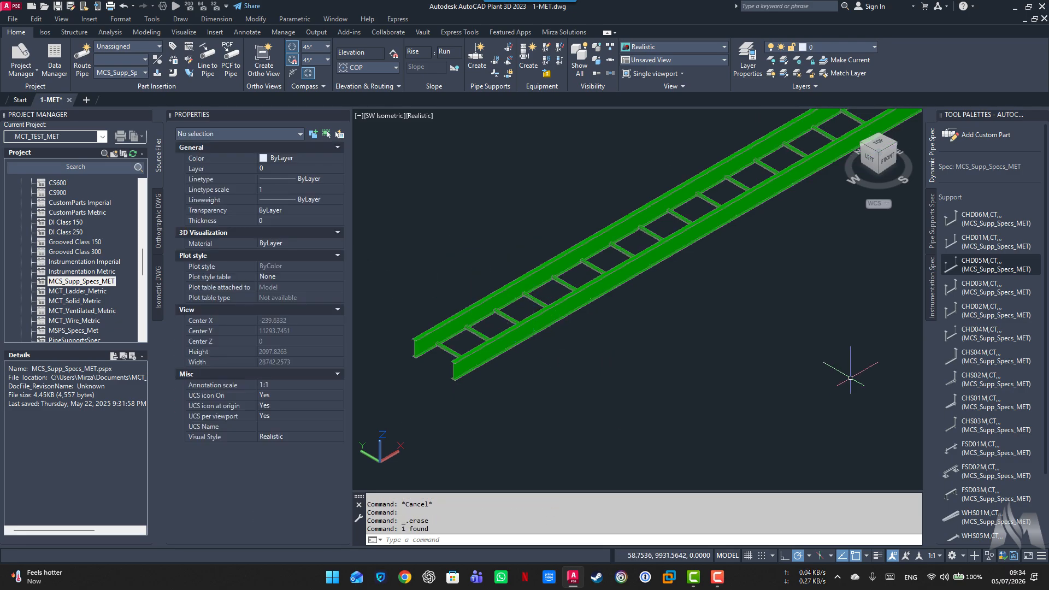
# Place an FSD03M floor support under the straight tray near its open end
pyautogui.click(953, 361)
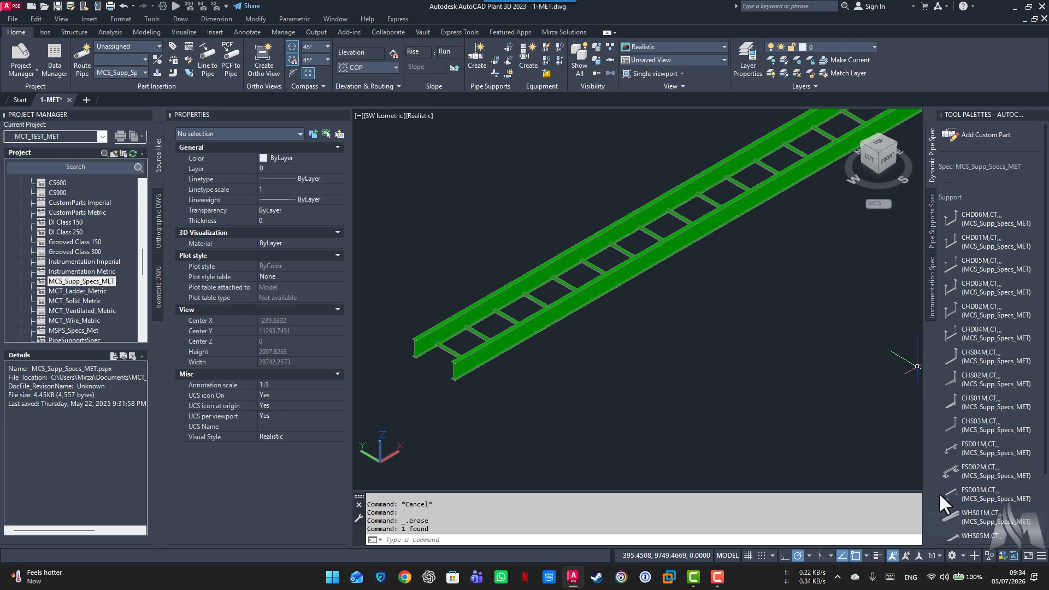
pyautogui.click(502, 356)
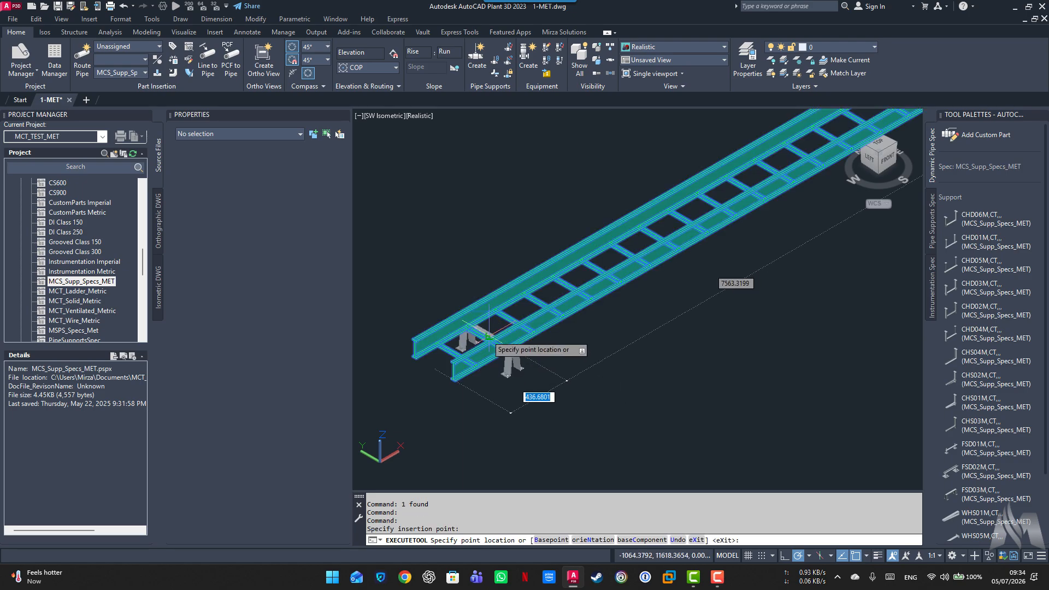
pyautogui.click(484, 334)
pyautogui.click(486, 334)
pyautogui.press('Escape')
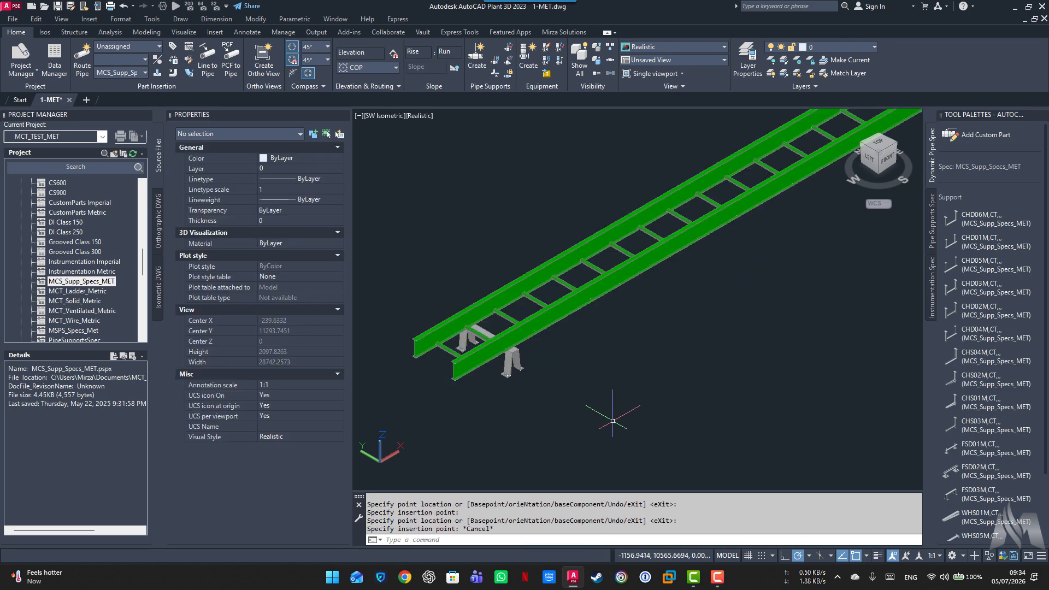
pyautogui.moveTo(516, 405); pyautogui.dragTo(571, 369, button='middle')
pyautogui.moveTo(572, 369); pyautogui.dragTo(607, 336)
pyautogui.press('Escape')
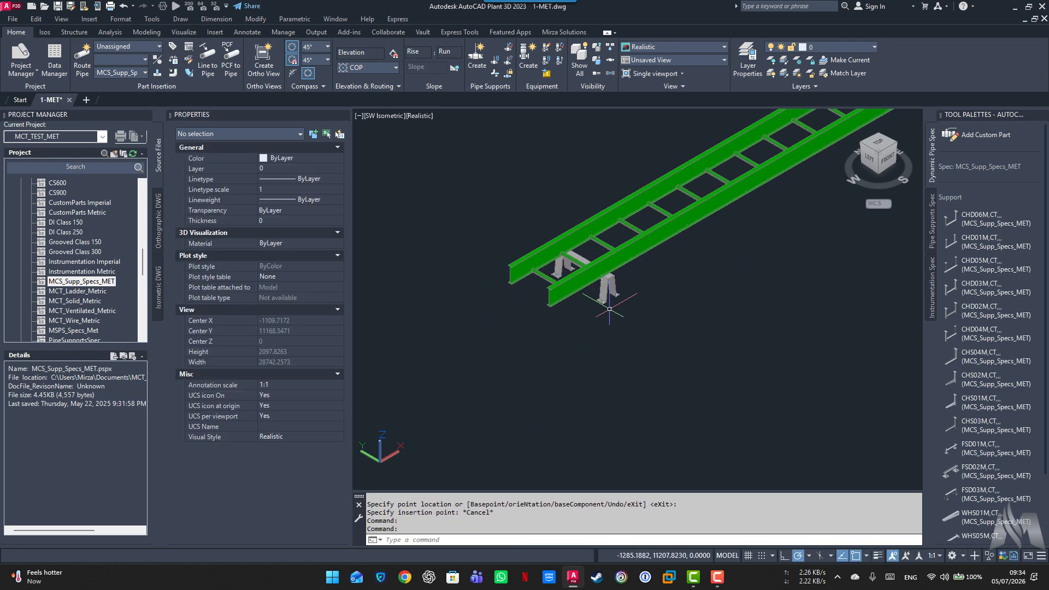
# Place an FSD02M floor support and an FSD01M floor support further along under the straight tray
pyautogui.click(951, 473)
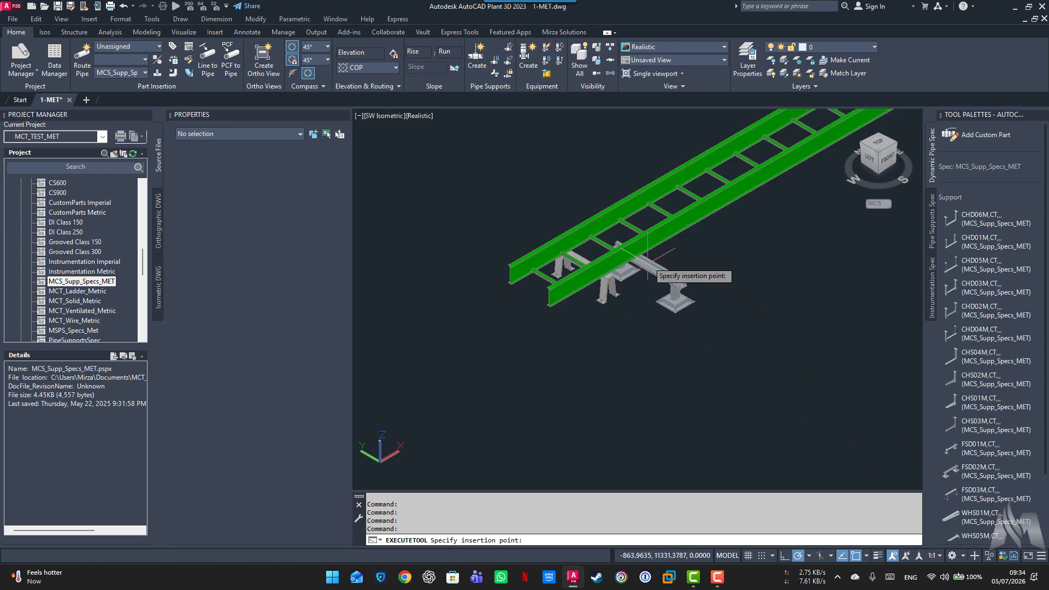
pyautogui.click(648, 244)
pyautogui.click(645, 230)
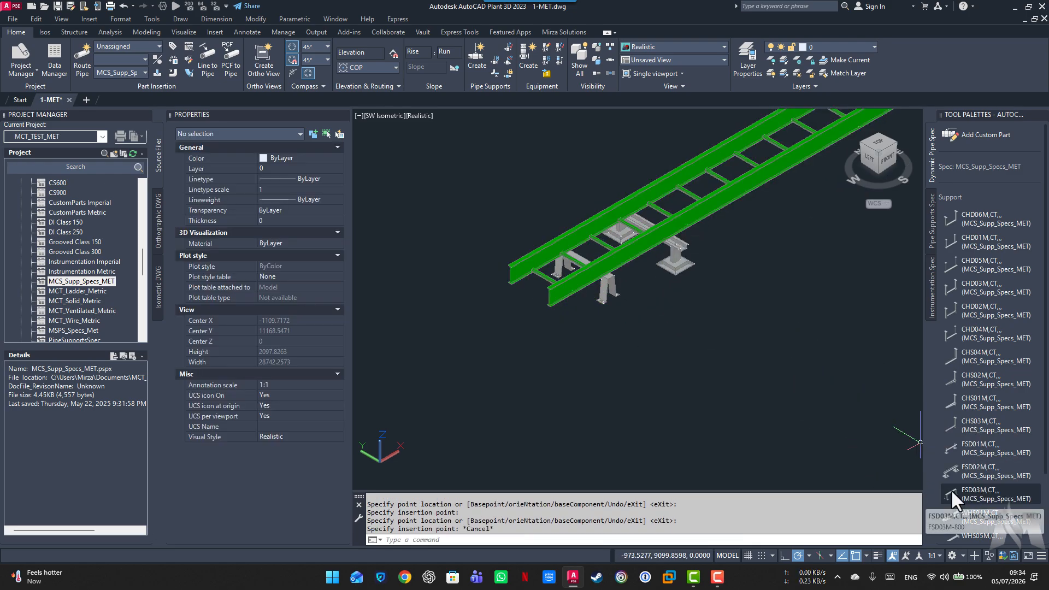
pyautogui.click(963, 448)
pyautogui.click(725, 219)
pyautogui.press('Escape')
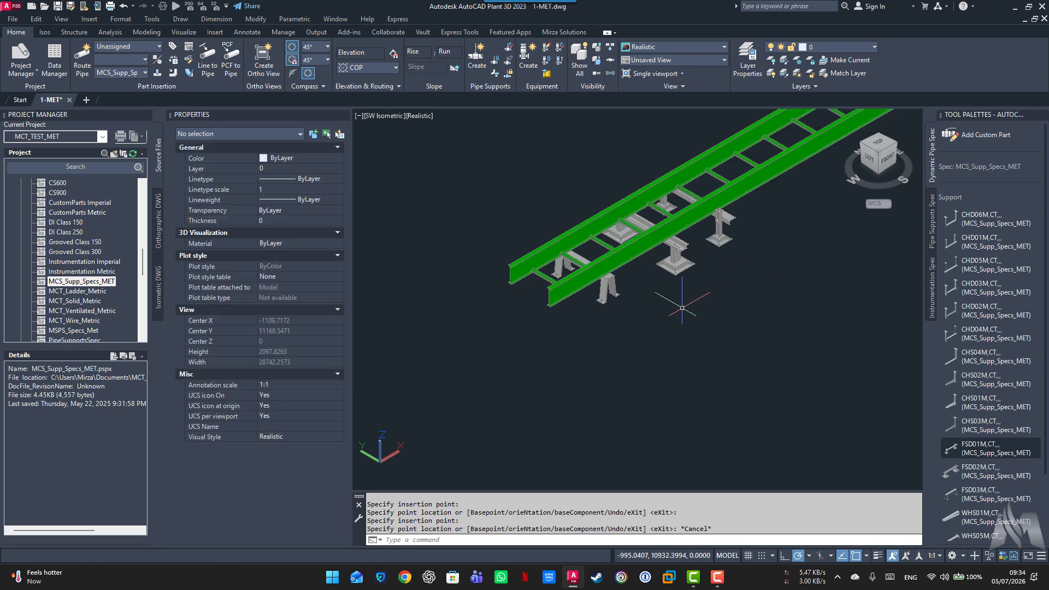
# Try stretching the FSD03M floor support's crossbar well beyond both tray rails, and undo the stretch
pyautogui.click(607, 288)
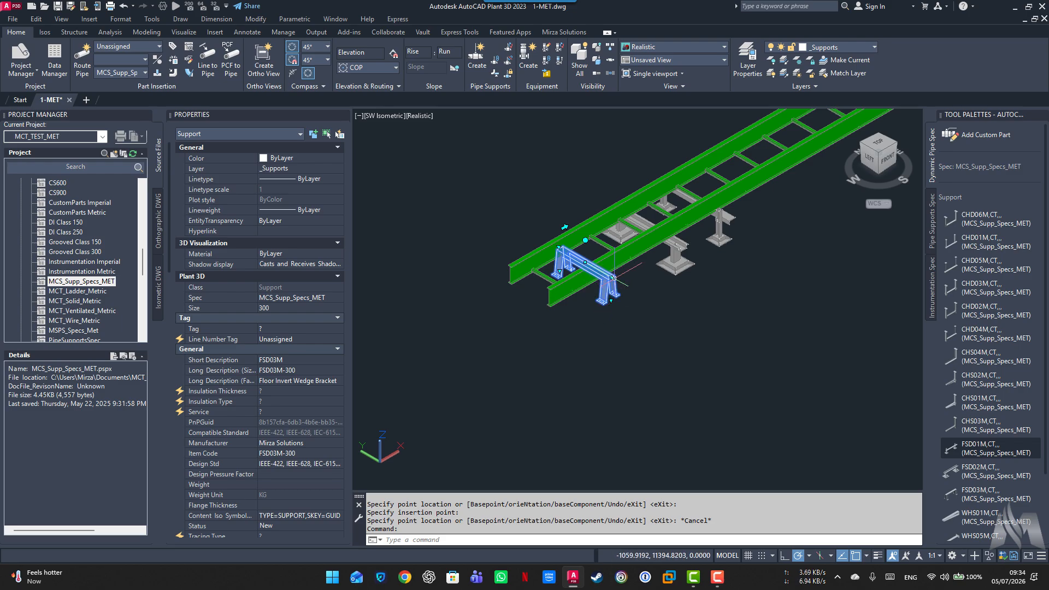
pyautogui.click(612, 276)
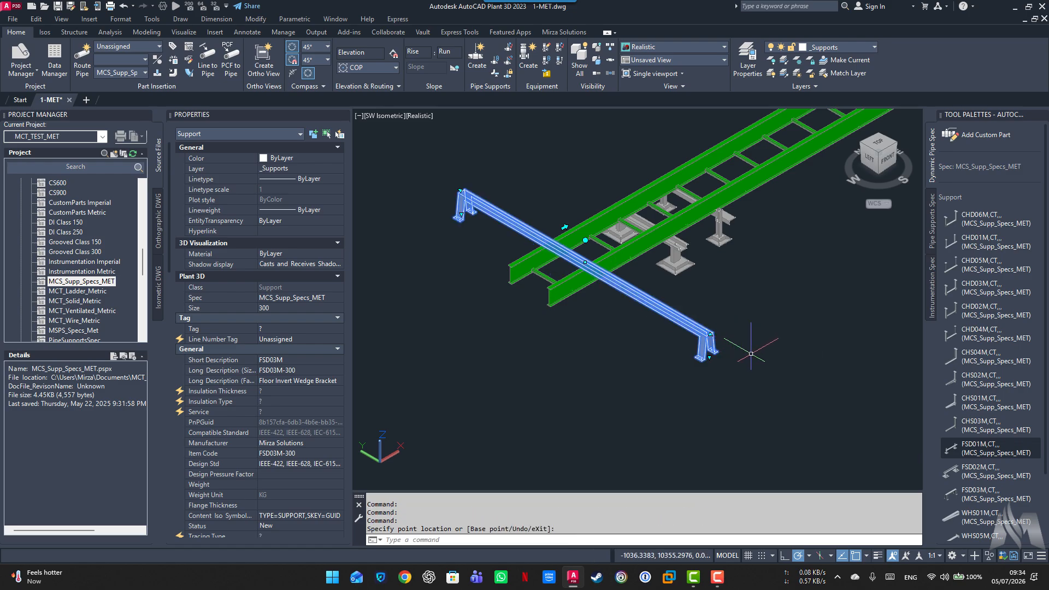
pyautogui.hotkey('ctrl', 'z')
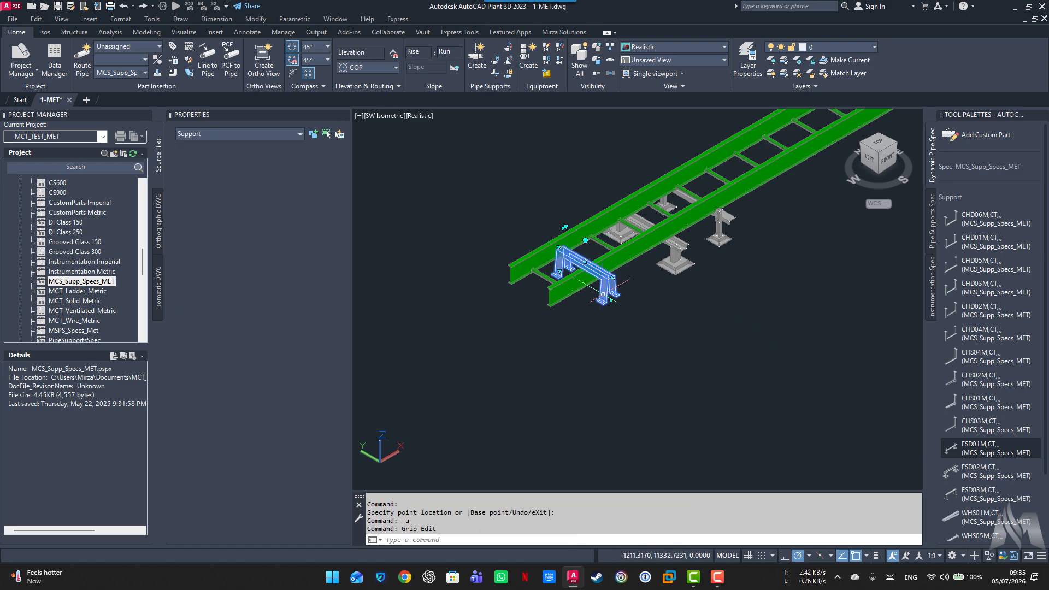
# Extend the FSD03M floor support's legs downward to several times their height with the elevation grip
pyautogui.click(611, 300)
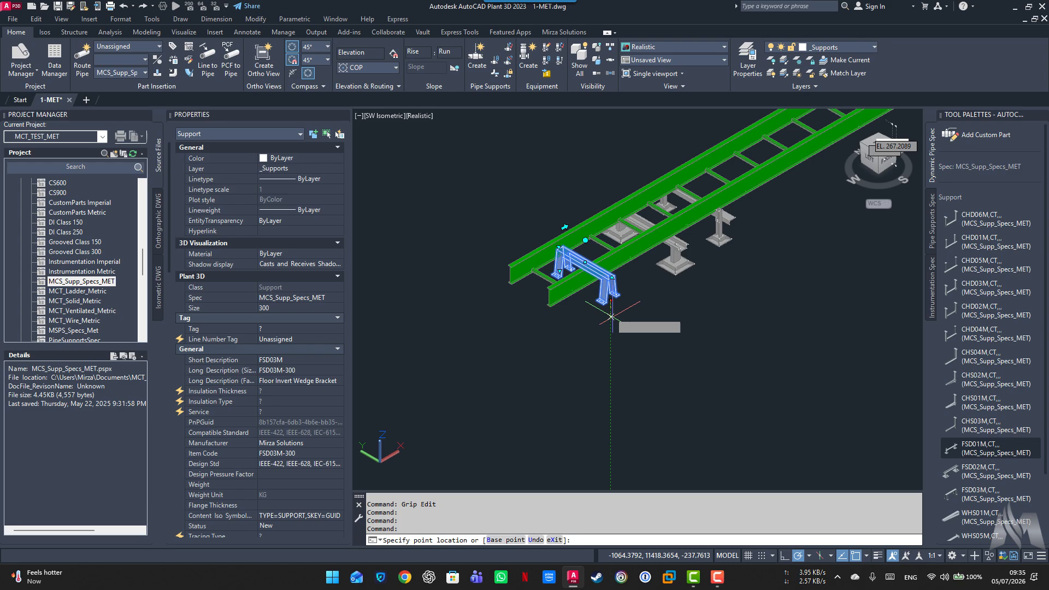
pyautogui.click(611, 362)
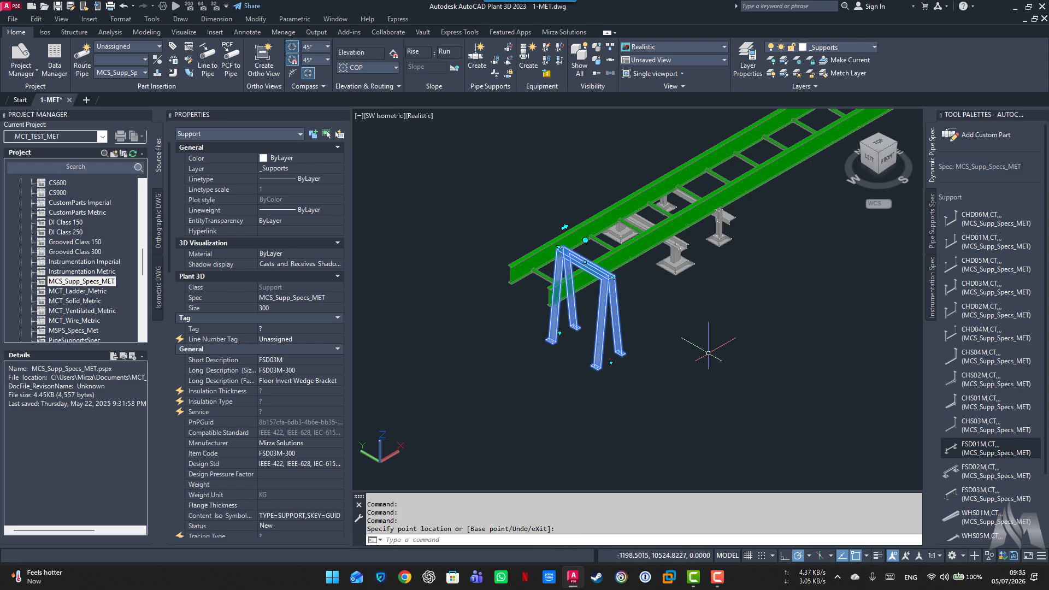
pyautogui.press('Escape')
# Lengthen the FSD02M floor support's two columns downward to about 509 mm with the base grip
pyautogui.click(680, 279)
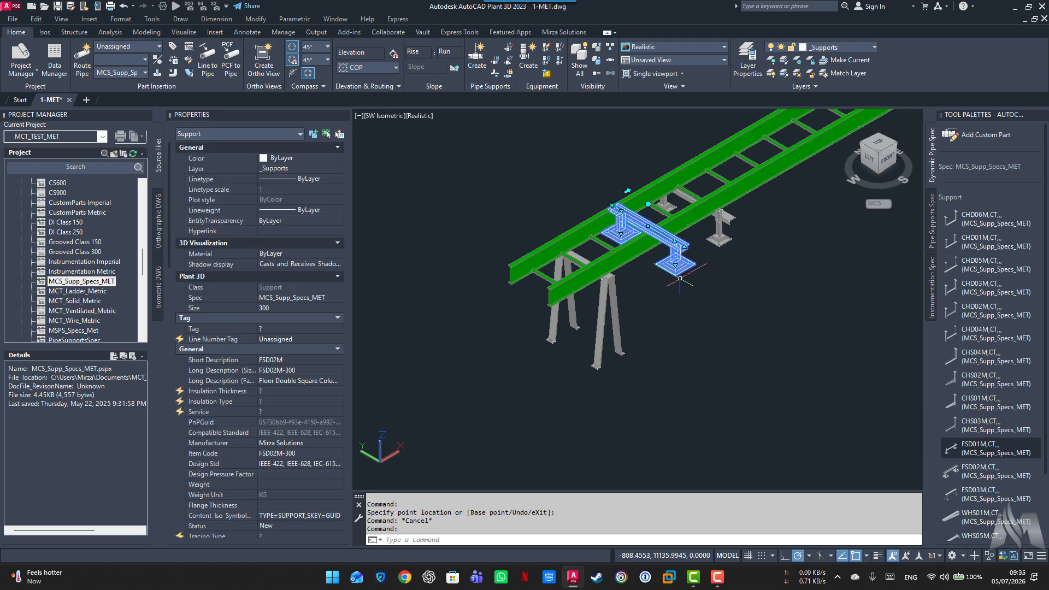
pyautogui.click(676, 266)
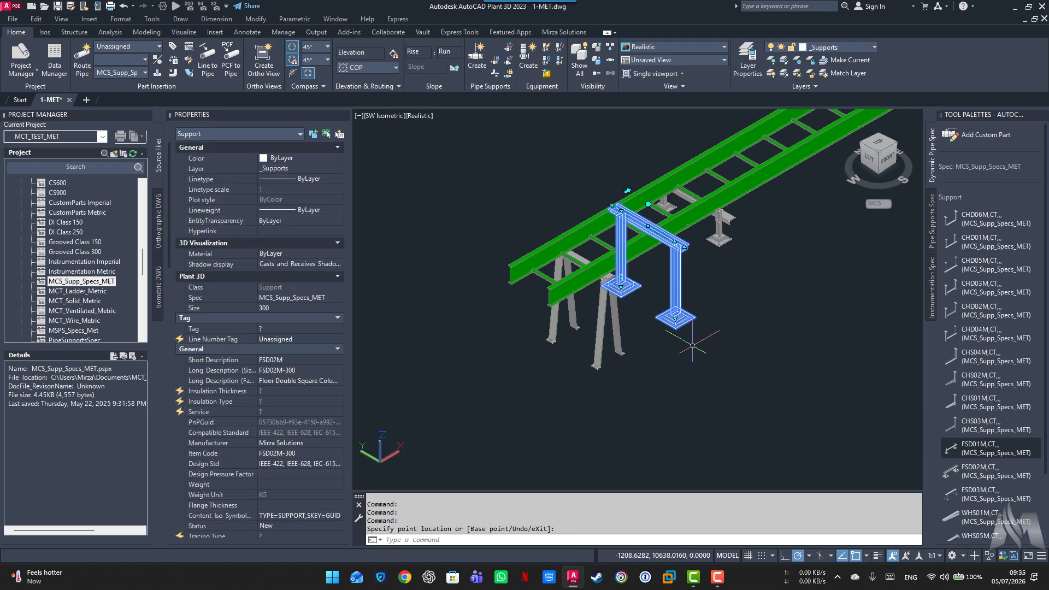
pyautogui.press('Escape')
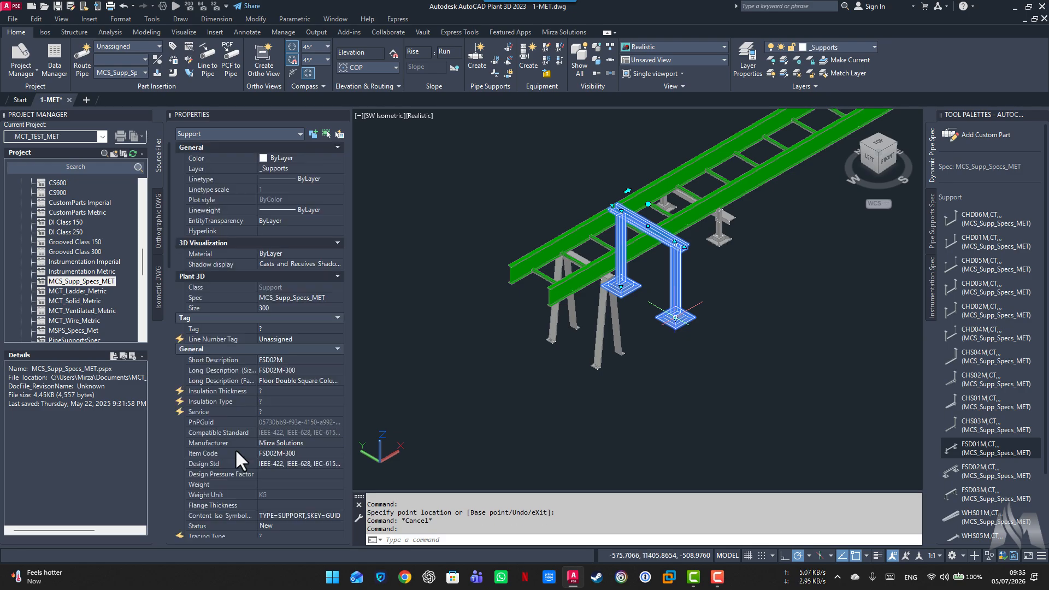
# Set the F dimension of the FSD02M floor support to 1
pyautogui.scroll(-6, 234, 448)
pyautogui.scroll(-10, 234, 449)
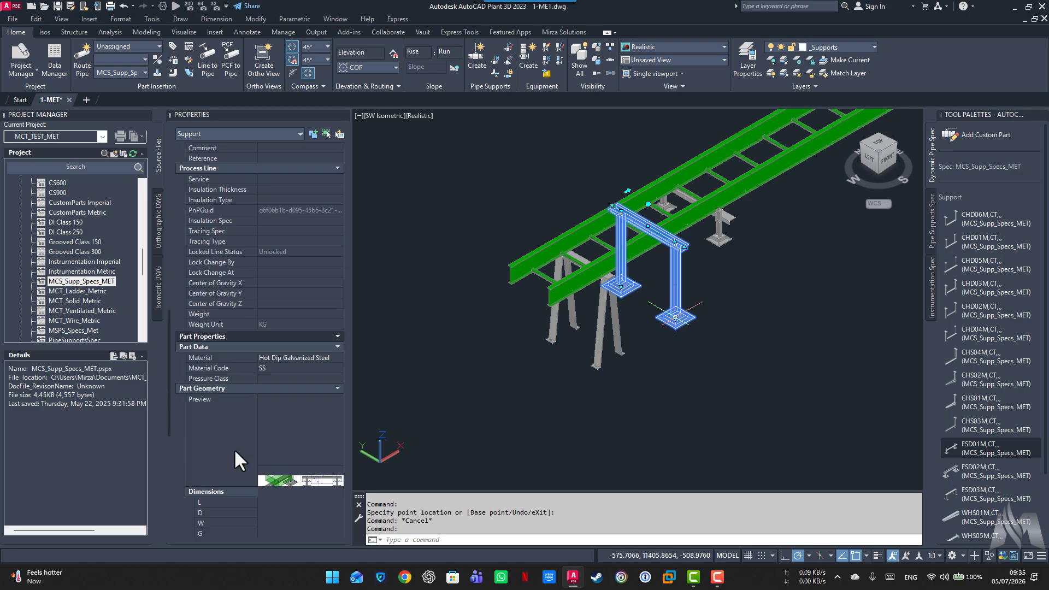
pyautogui.scroll(-2, 235, 452)
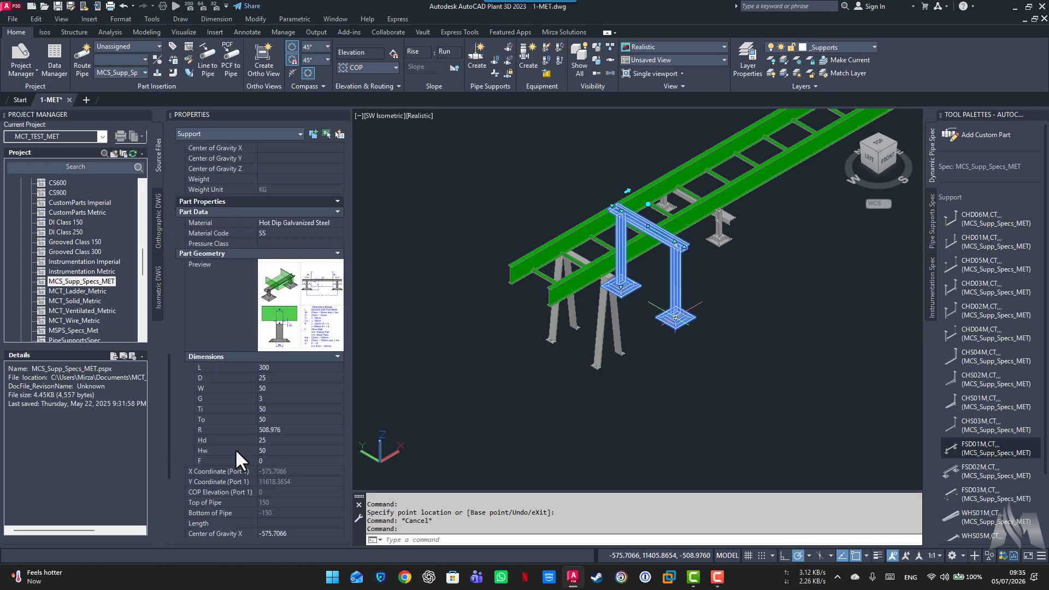
pyautogui.click(284, 461)
pyautogui.write('1')
pyautogui.press('Return')
pyautogui.press('Escape')
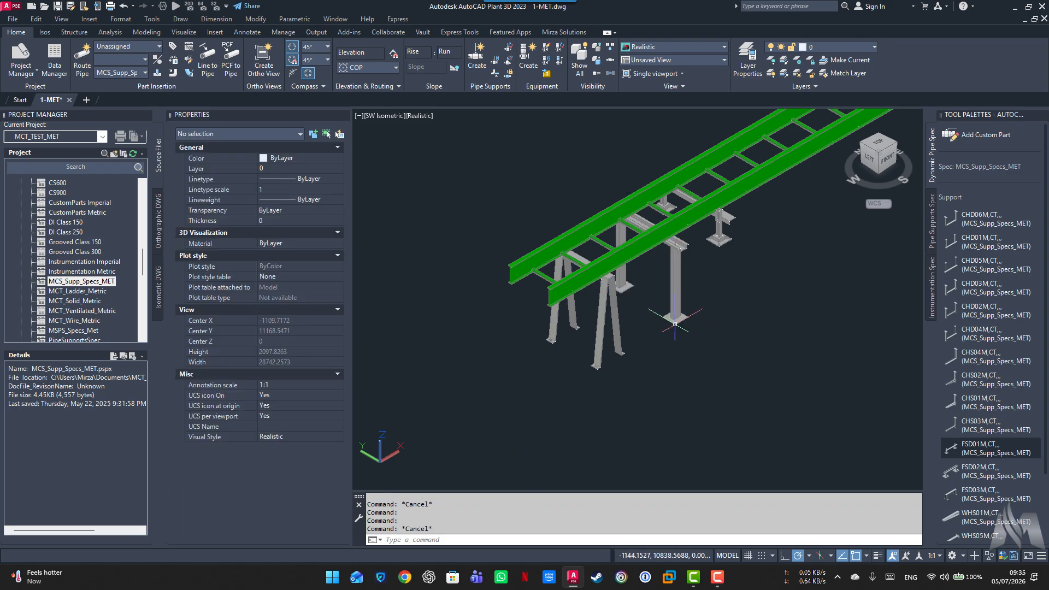
# Inspect the FSD02M support's column bases and set its F dimension back to 0
pyautogui.scroll(3, 675, 323)
pyautogui.scroll(-4, 674, 321)
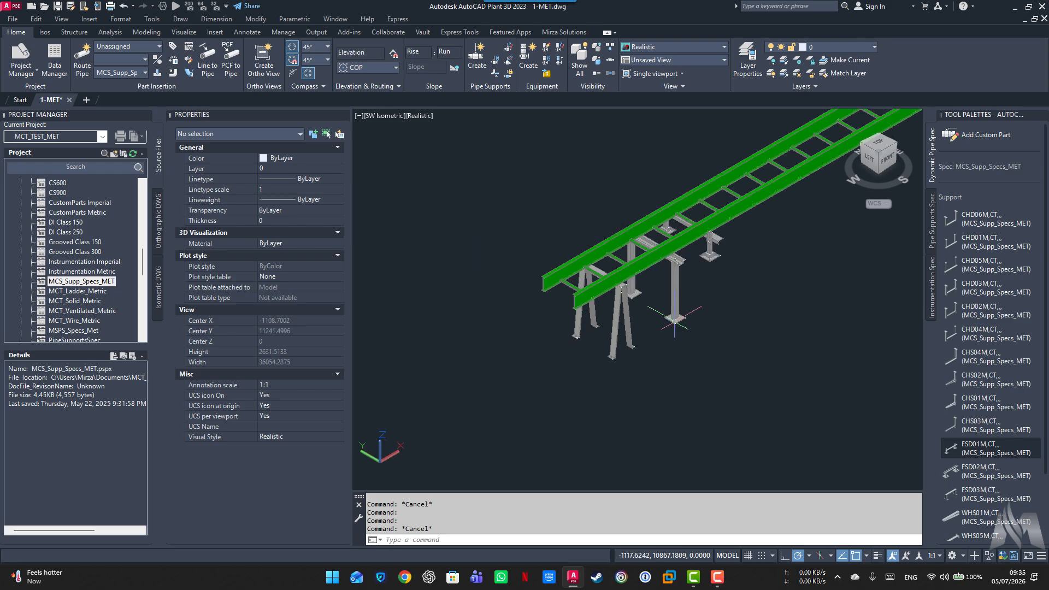
pyautogui.click(675, 322)
pyautogui.scroll(-10, 211, 468)
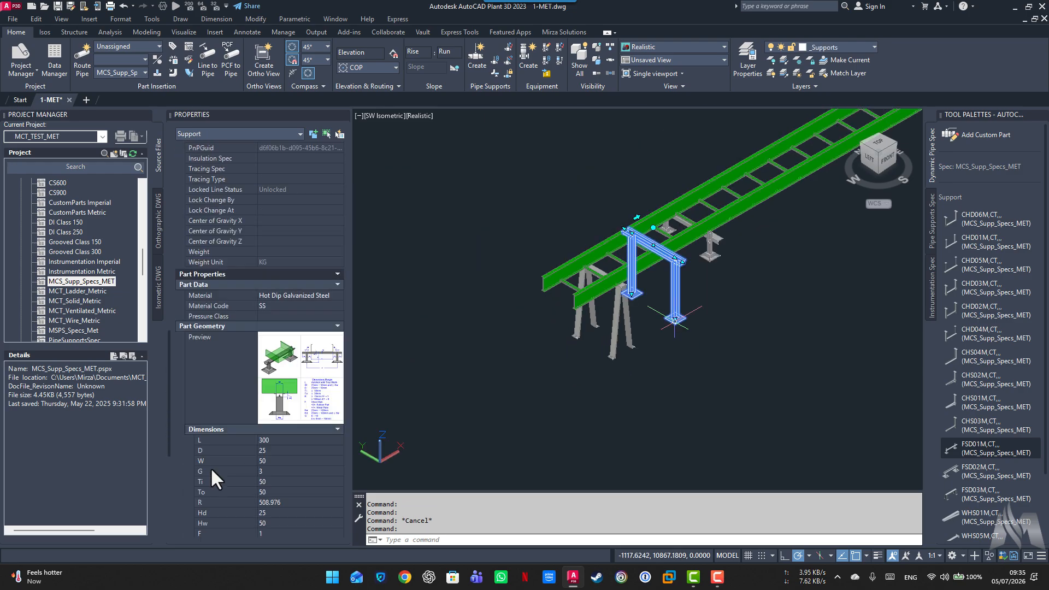
pyautogui.scroll(-5, 211, 467)
pyautogui.click(293, 396)
pyautogui.write('0')
pyautogui.press('Return')
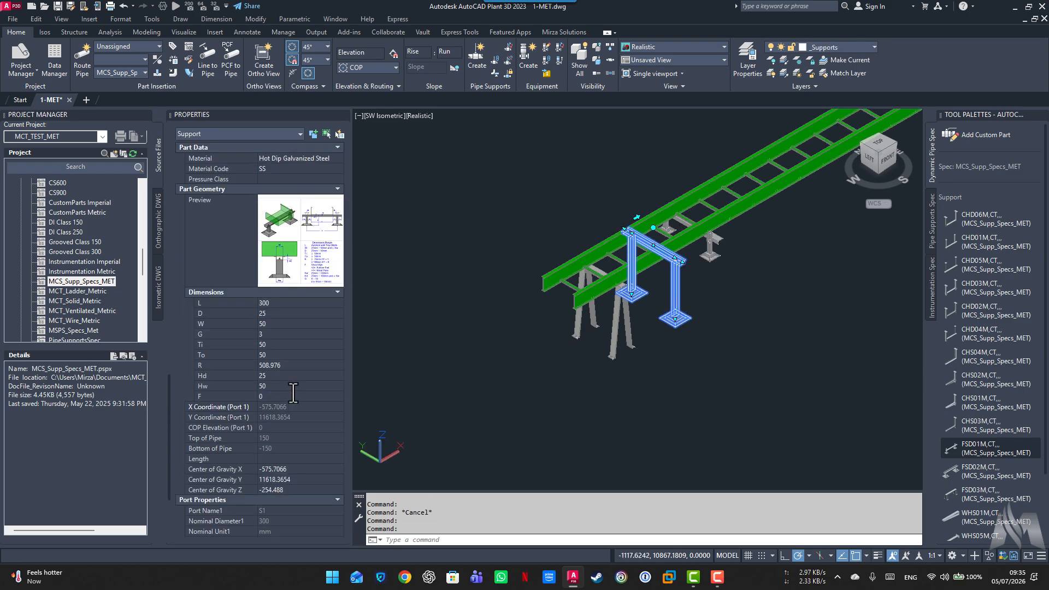
pyautogui.press('Escape')
pyautogui.scroll(3, 682, 317)
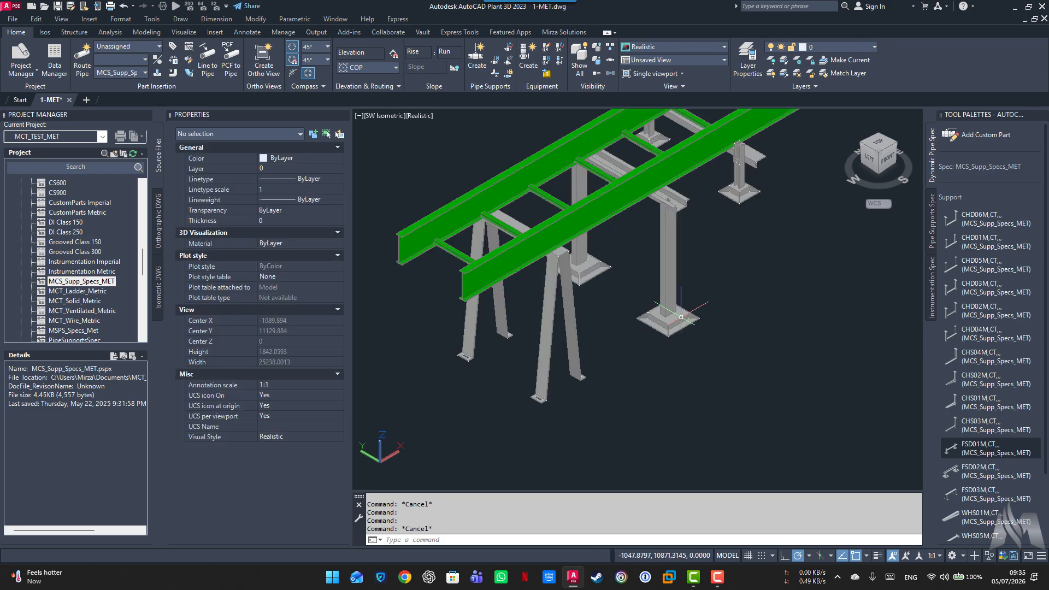
pyautogui.scroll(-5, 681, 317)
pyautogui.click(686, 241)
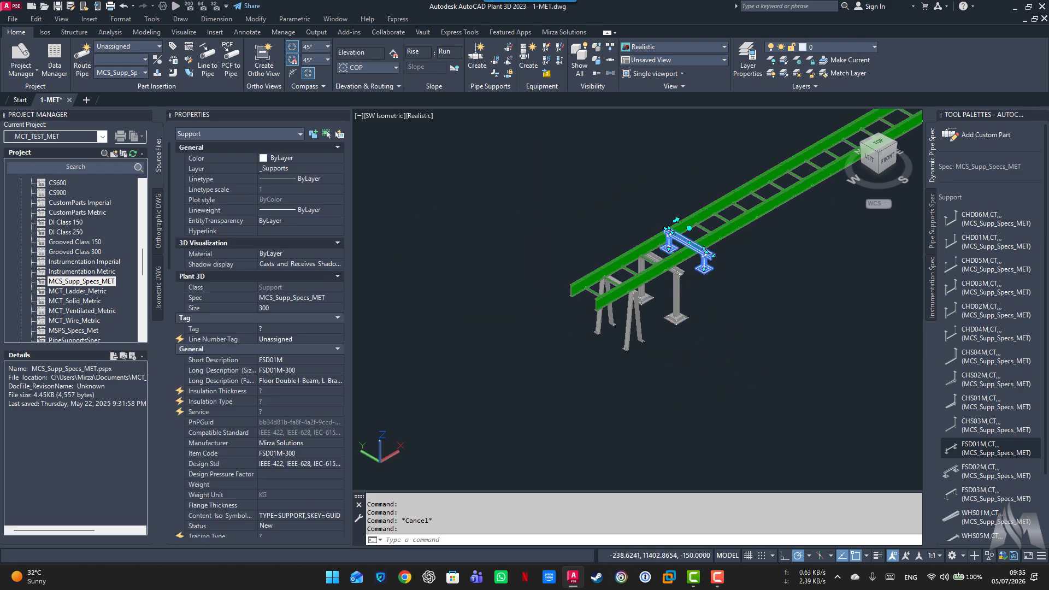
pyautogui.rightClick(707, 252)
pyautogui.click(639, 451)
pyautogui.press('Escape')
pyautogui.press('Escape')
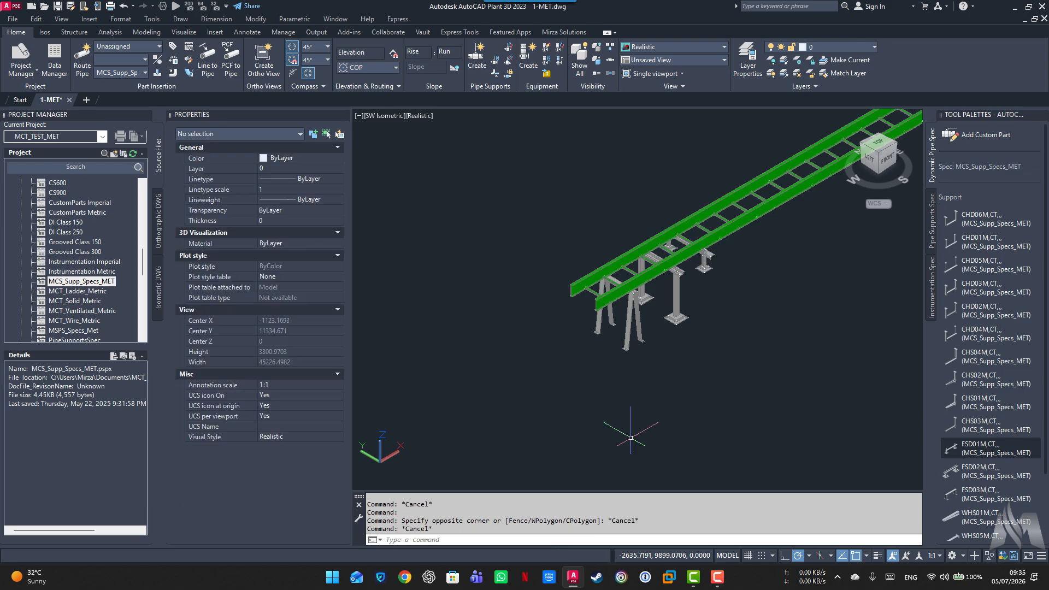
pyautogui.scroll(-3, 657, 436)
pyautogui.moveTo(731, 399); pyautogui.dragTo(544, 393, button='middle')
pyautogui.click(447, 245)
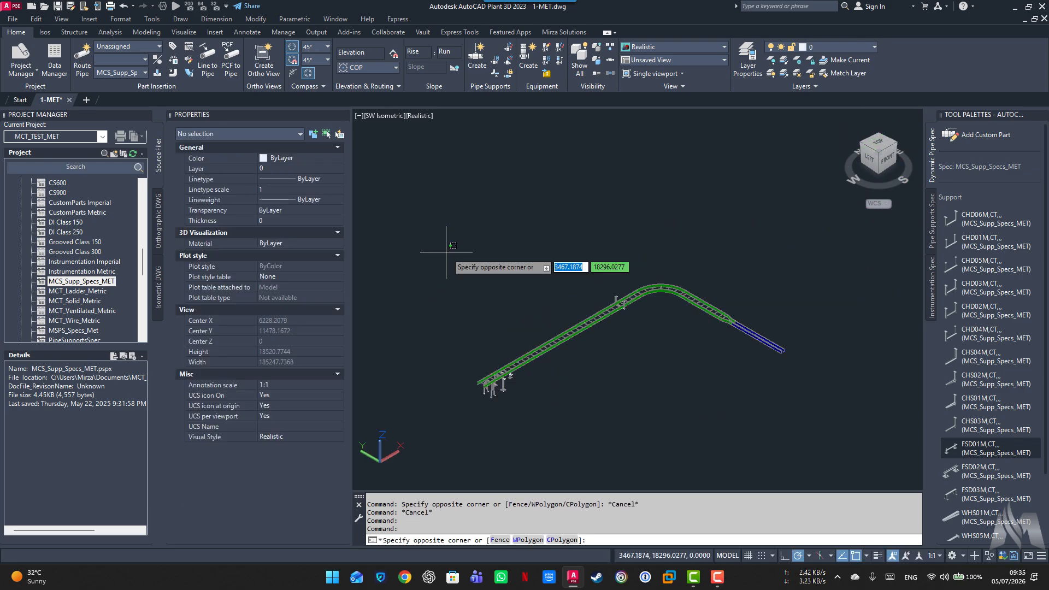
pyautogui.press('Escape')
# Delete the FSD02M and FSD01M floor supports from under the straight tray
pyautogui.scroll(2, 509, 401)
pyautogui.scroll(1, 509, 400)
pyautogui.click(517, 348)
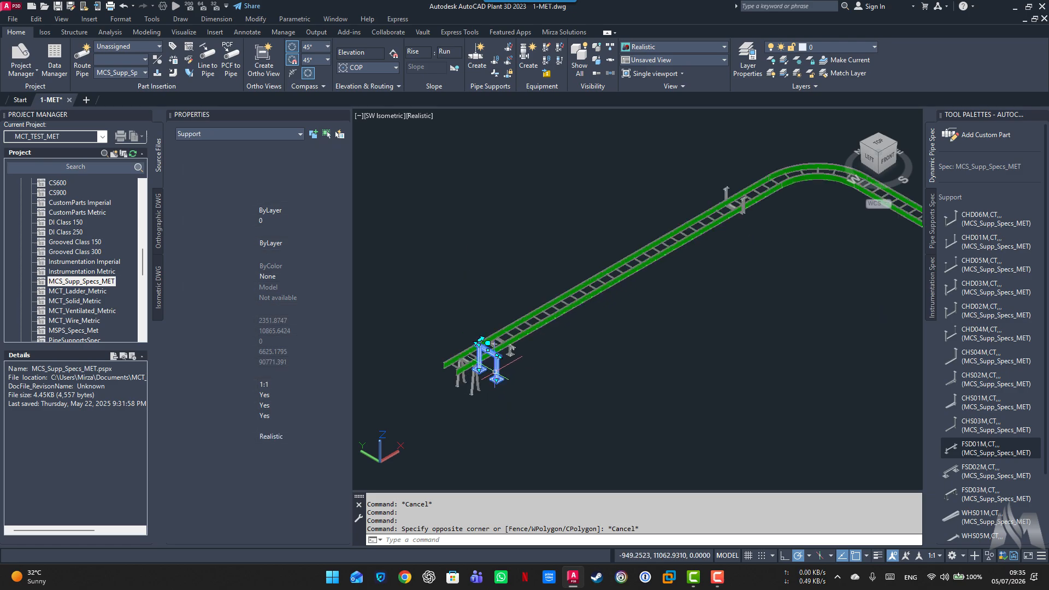
pyautogui.press('Delete')
pyautogui.click(512, 350)
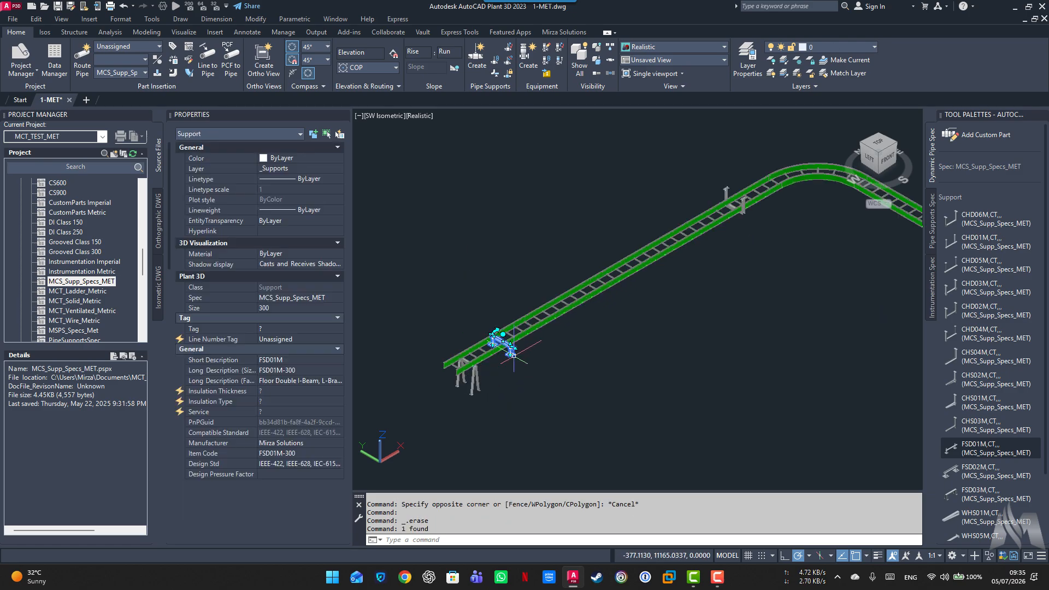
pyautogui.press('Delete')
pyautogui.scroll(-2, 540, 385)
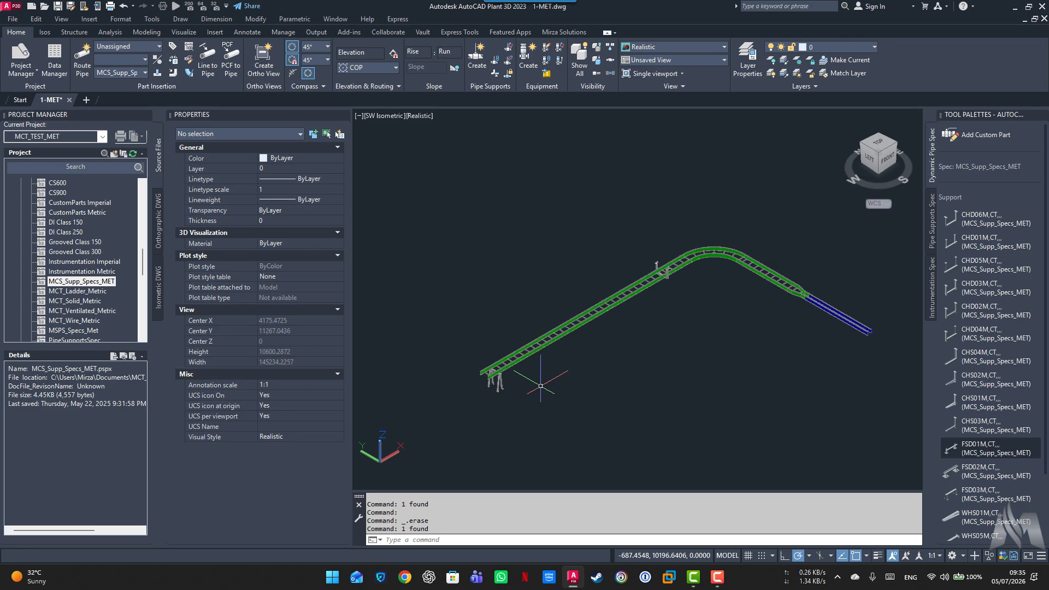
pyautogui.moveTo(625, 405); pyautogui.dragTo(579, 400, button='middle')
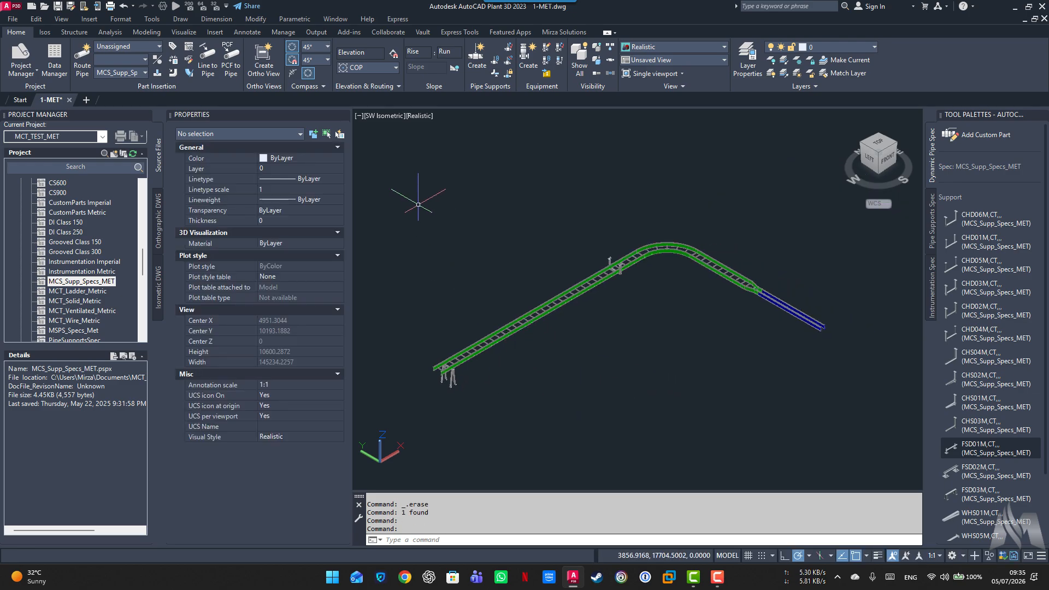
pyautogui.click(392, 176)
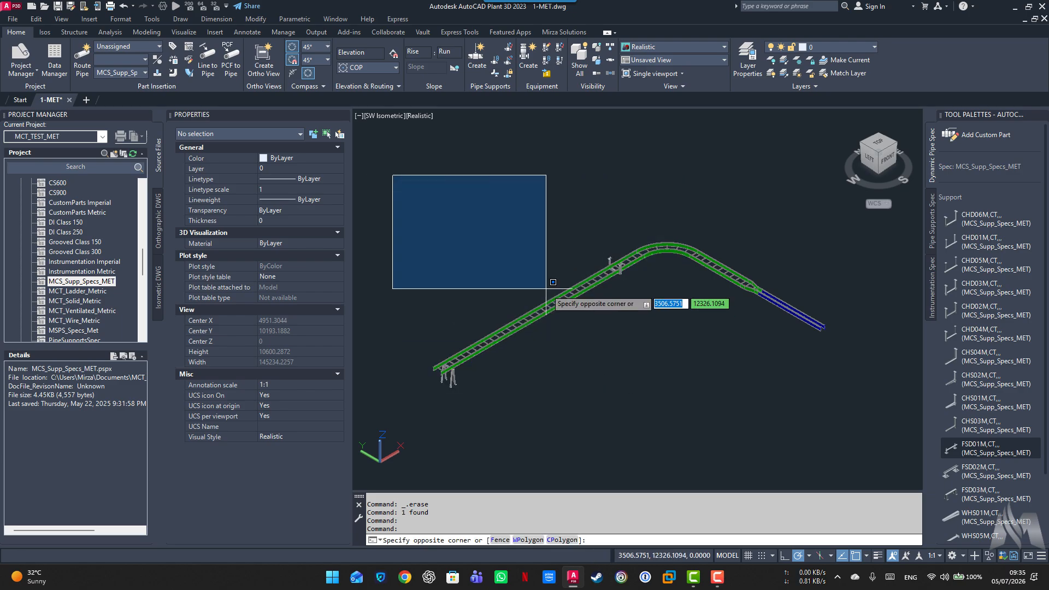
pyautogui.press('Escape')
pyautogui.scroll(2, 506, 323)
pyautogui.click(507, 326)
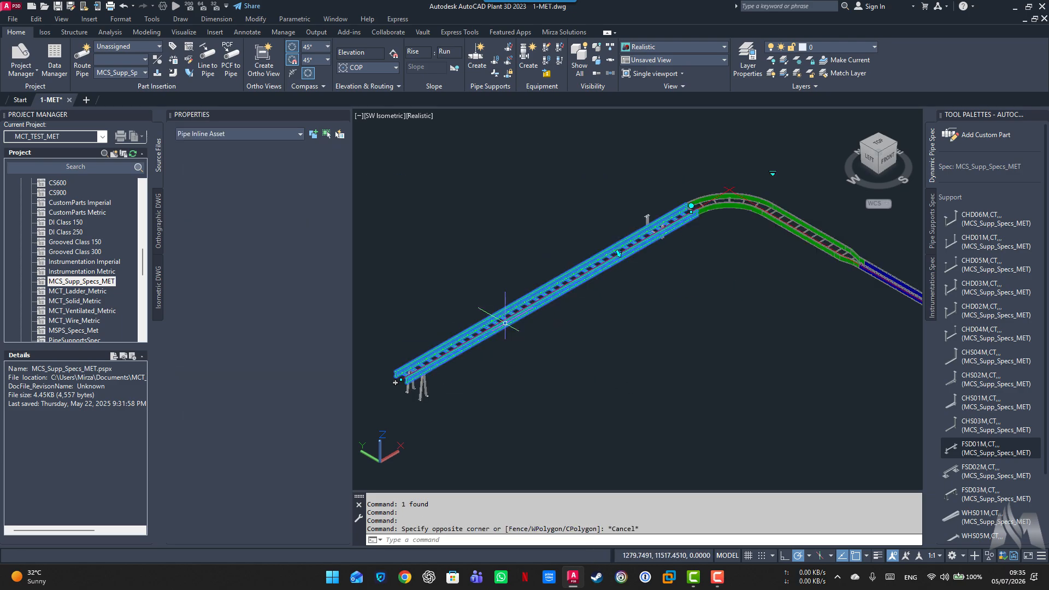
pyautogui.press('Escape')
# Set RungSpace to 450 on the short straight ladder tray between the bend and the reducer
pyautogui.click(803, 228)
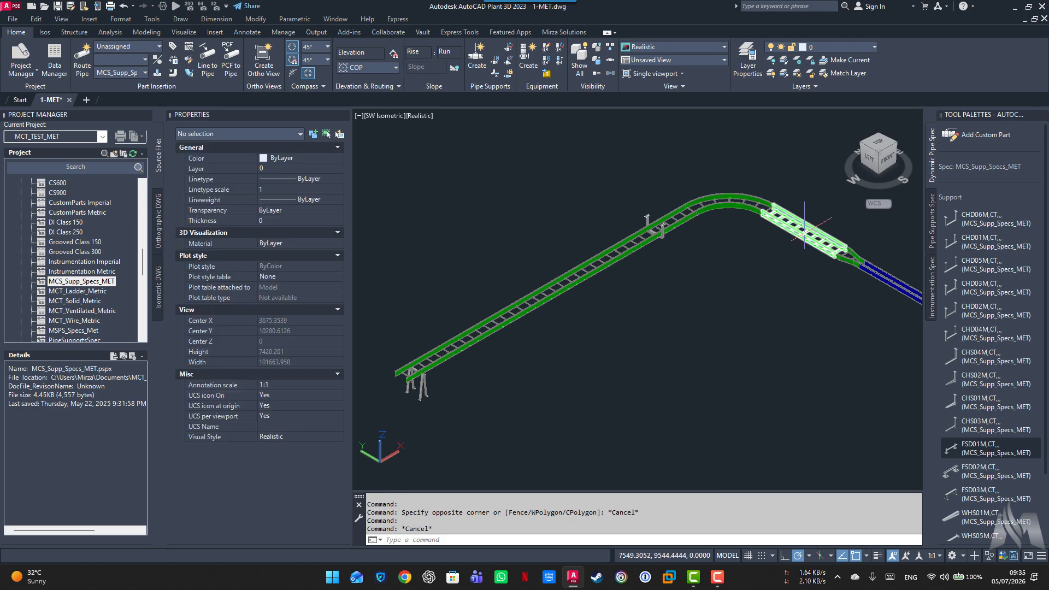
pyautogui.scroll(-15, 234, 443)
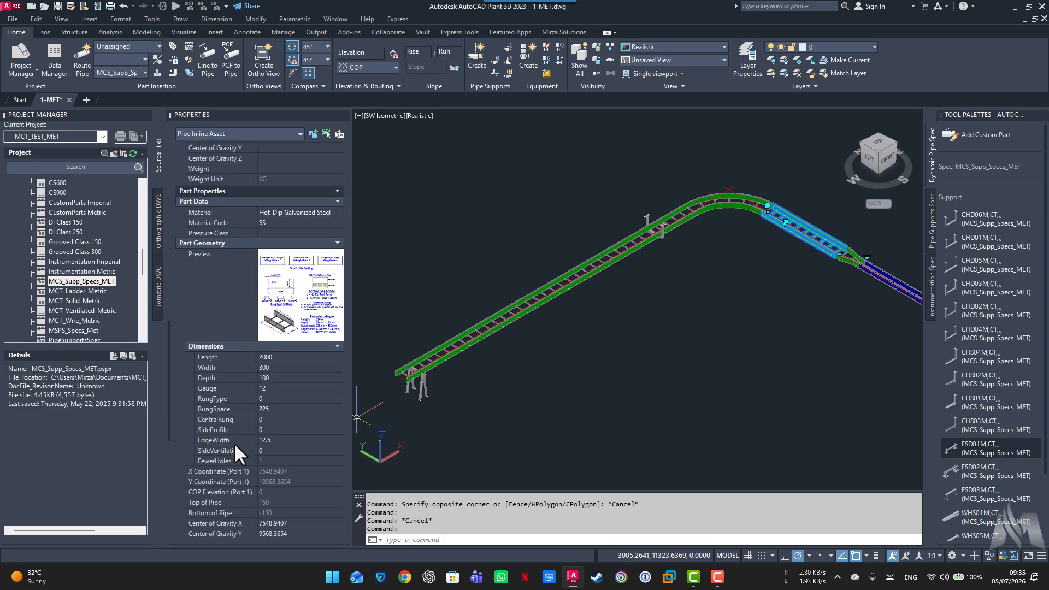
pyautogui.click(282, 409)
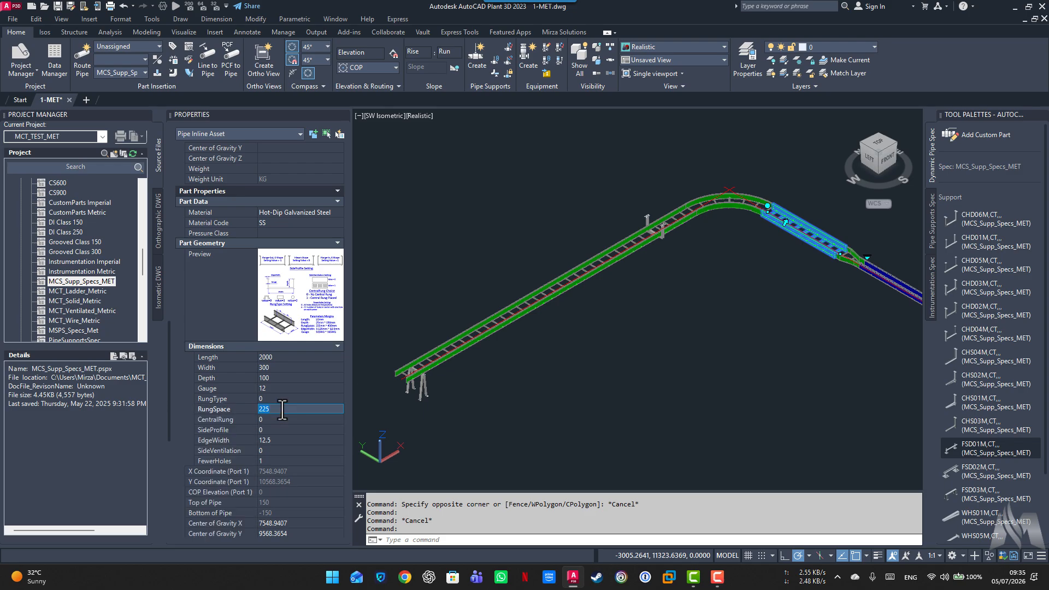
pyautogui.write('450')
pyautogui.press('Tab')
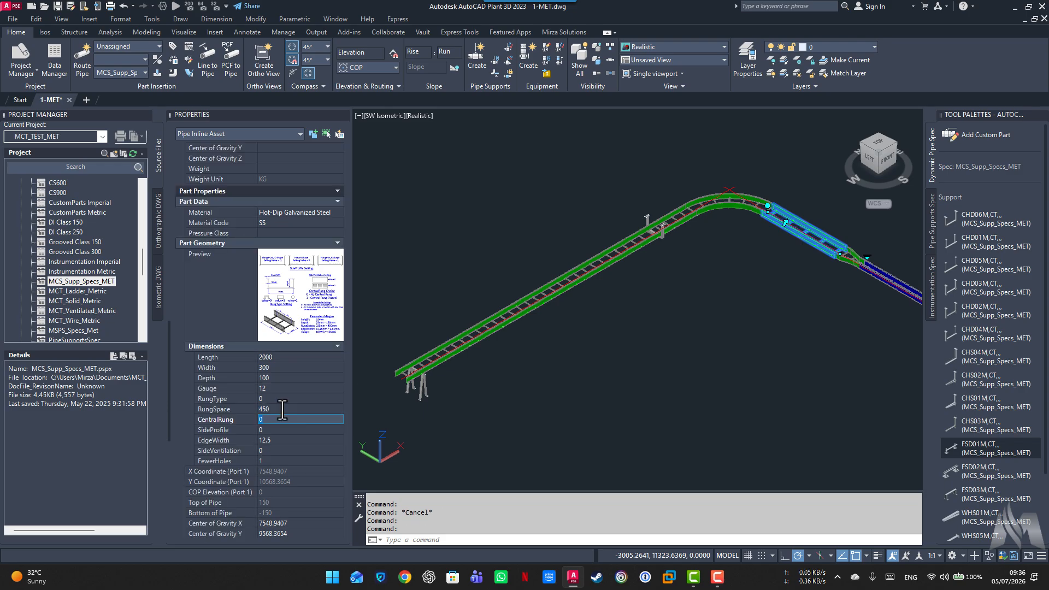
pyautogui.press('Escape')
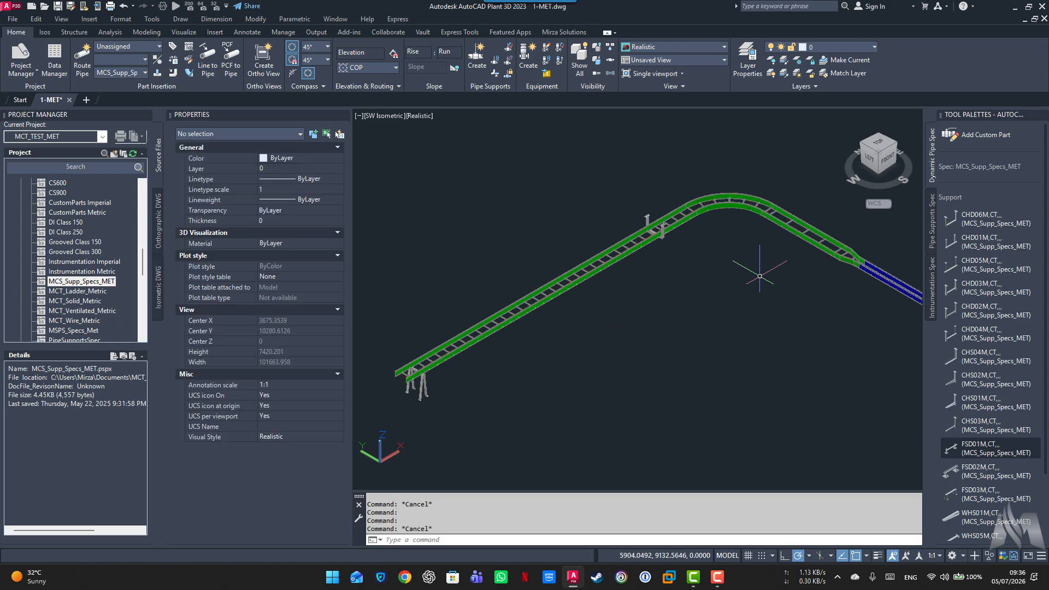
# Examine the rung spacing of the short and long straight ladder trays on either side of the bend
pyautogui.scroll(2, 796, 234)
pyautogui.click(796, 234)
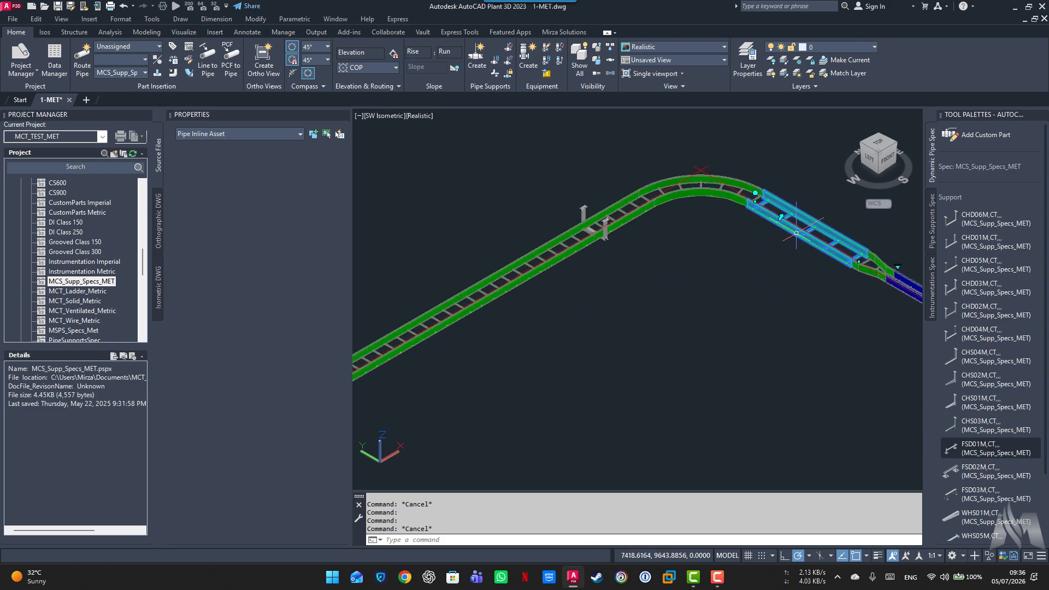
pyautogui.click(477, 311)
pyautogui.scroll(-2, 500, 330)
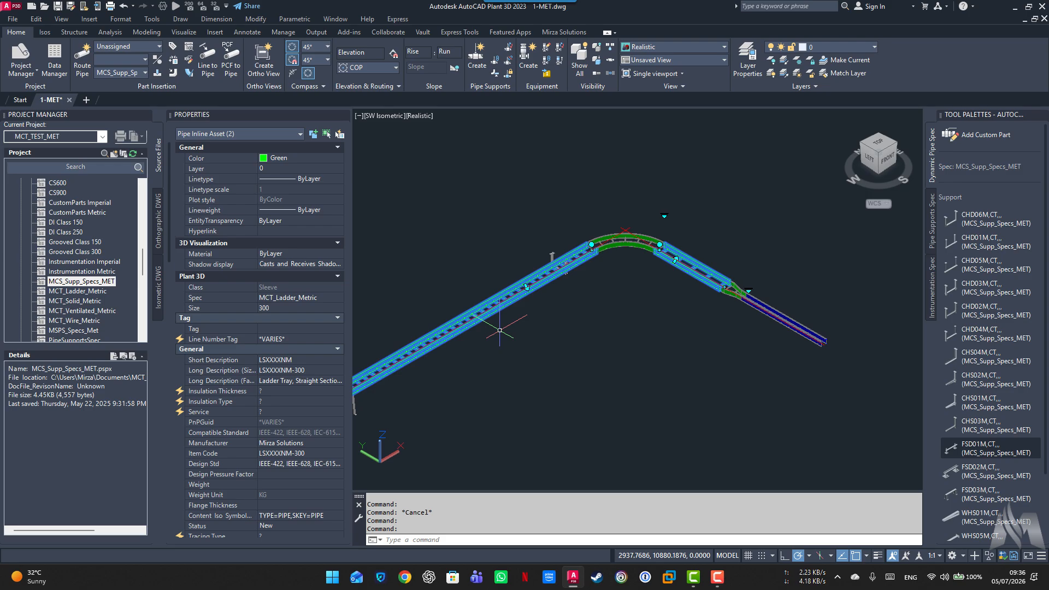
pyautogui.press('Escape')
pyautogui.press('Escape')
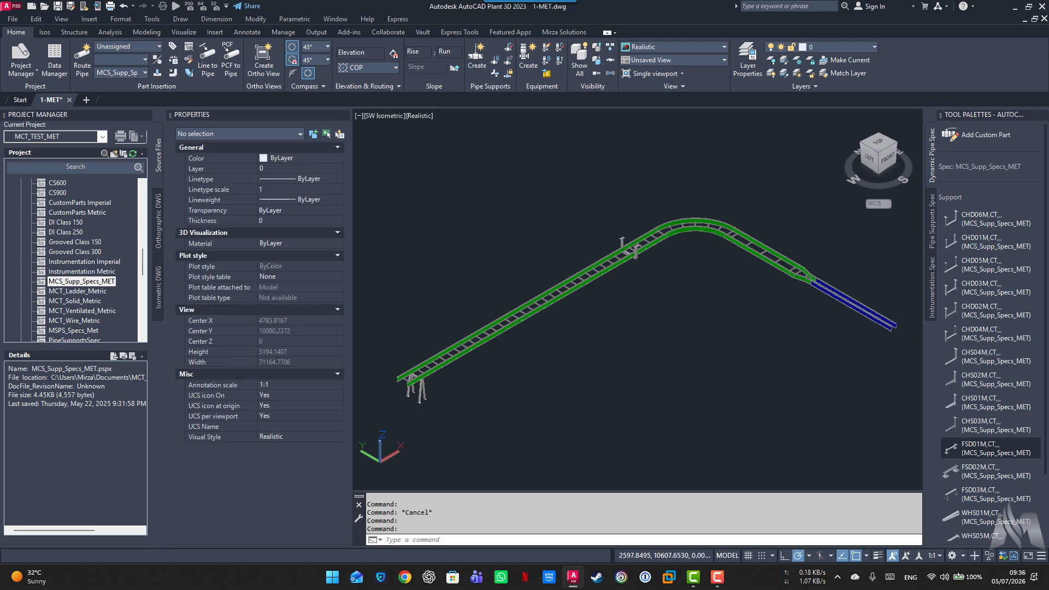
# Create a Quick Iso of the whole tray run with its supports in the Check_A2 style, overwriting any existing file
pyautogui.scroll(-2, 568, 329)
pyautogui.click(401, 210)
pyautogui.click(798, 413)
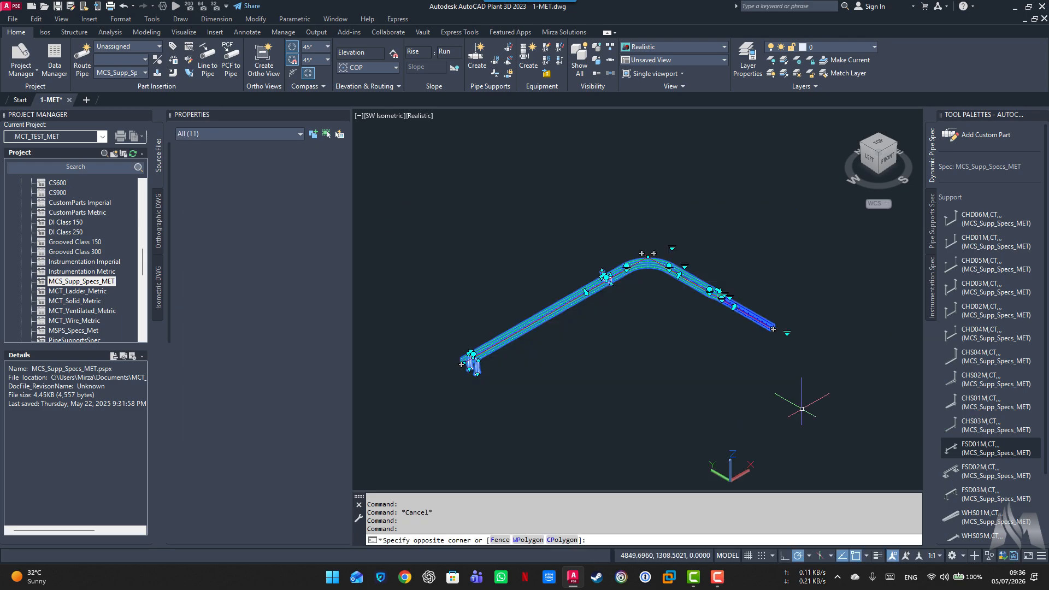
pyautogui.click(44, 32)
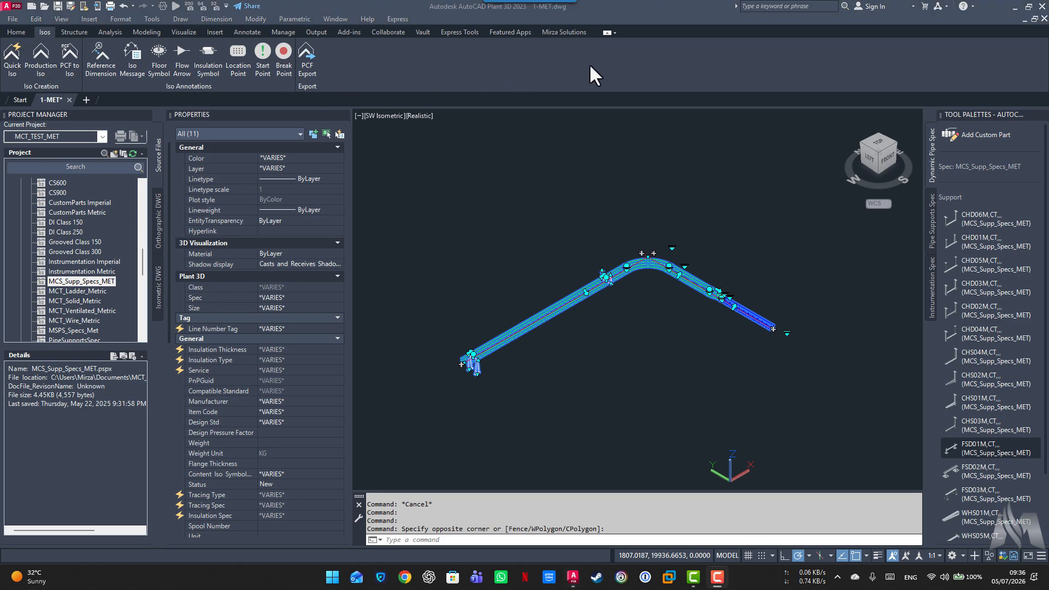
pyautogui.click(12, 55)
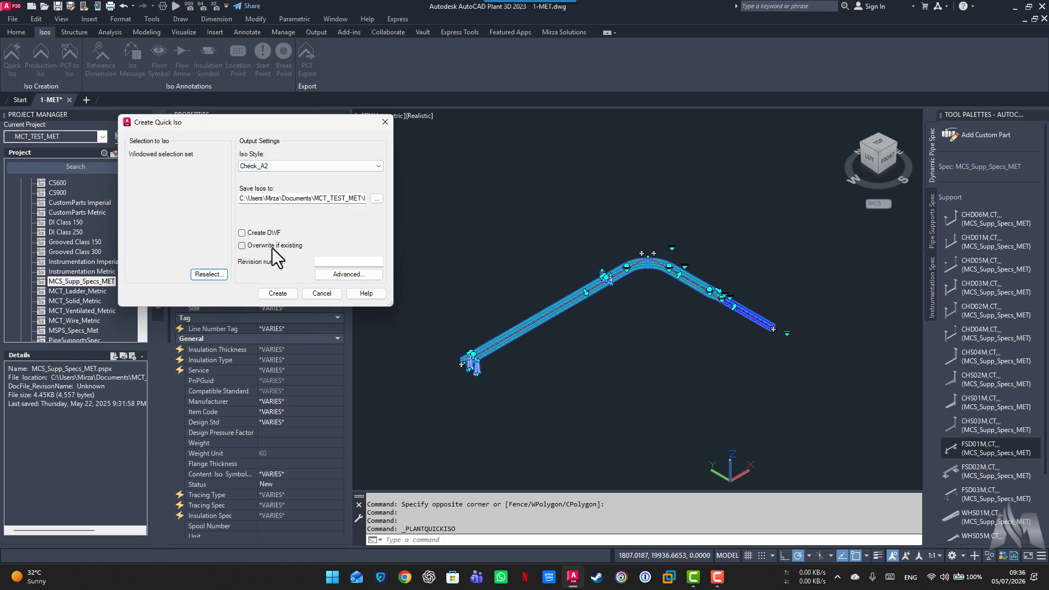
pyautogui.click(251, 245)
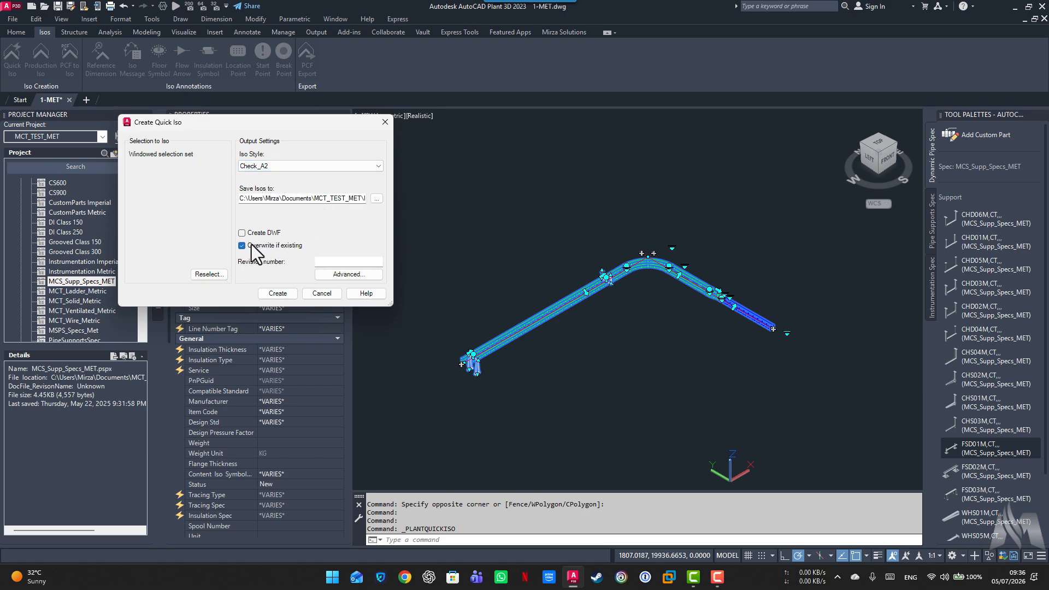
pyautogui.click(277, 293)
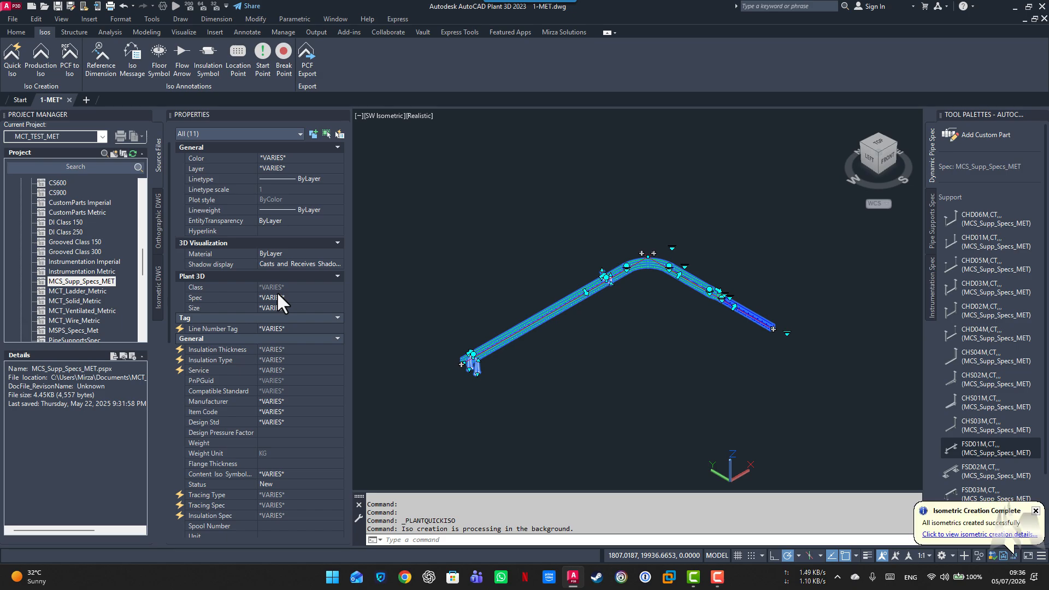
# Open the generated UserDefinedLine.dwg from the isometric creation results and fit the whole sheet in view
pyautogui.click(948, 535)
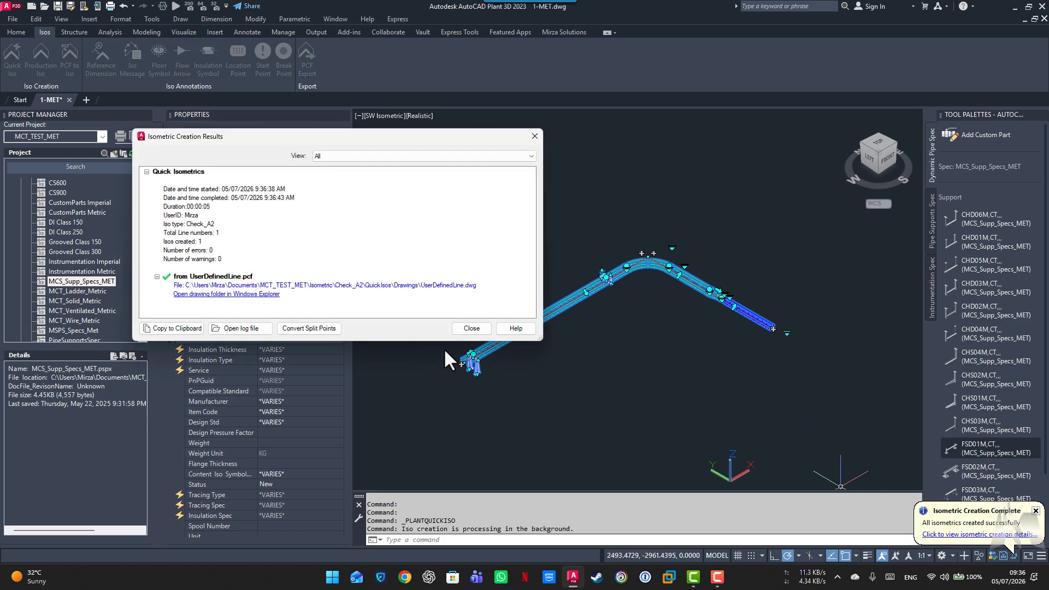
pyautogui.click(362, 289)
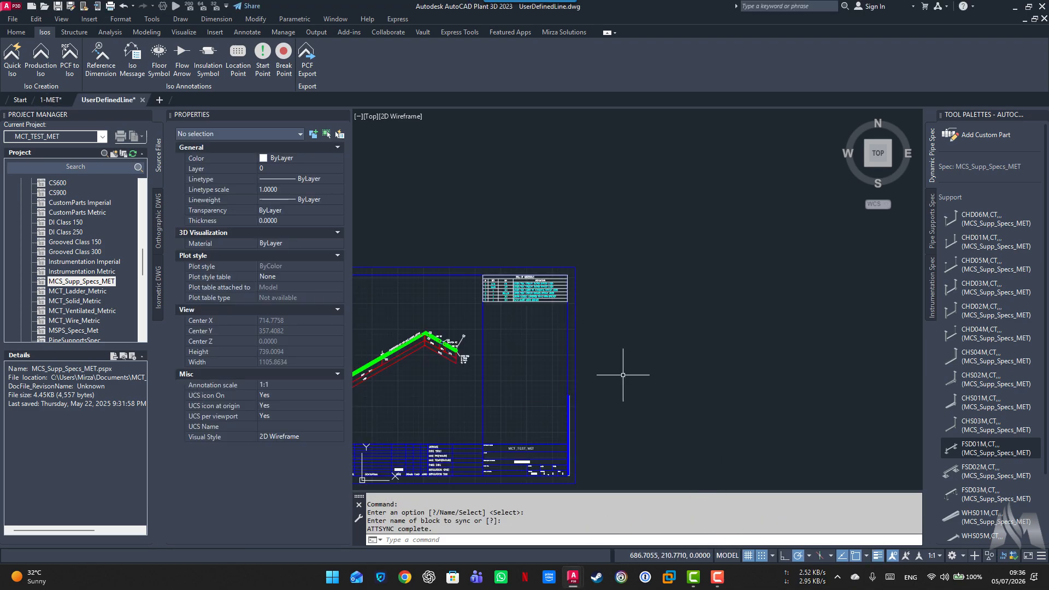
pyautogui.middleClick(602, 381)
pyautogui.middleClick(601, 382)
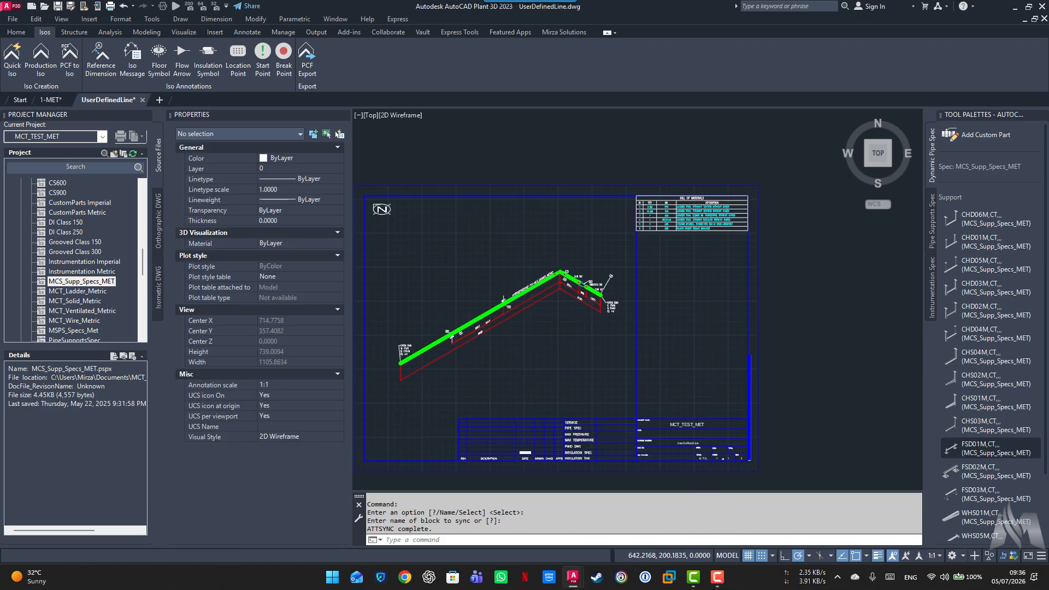
# Turn off the grid and the lineweight display in the isometric drawing
pyautogui.click(747, 555)
pyautogui.scroll(2, 427, 341)
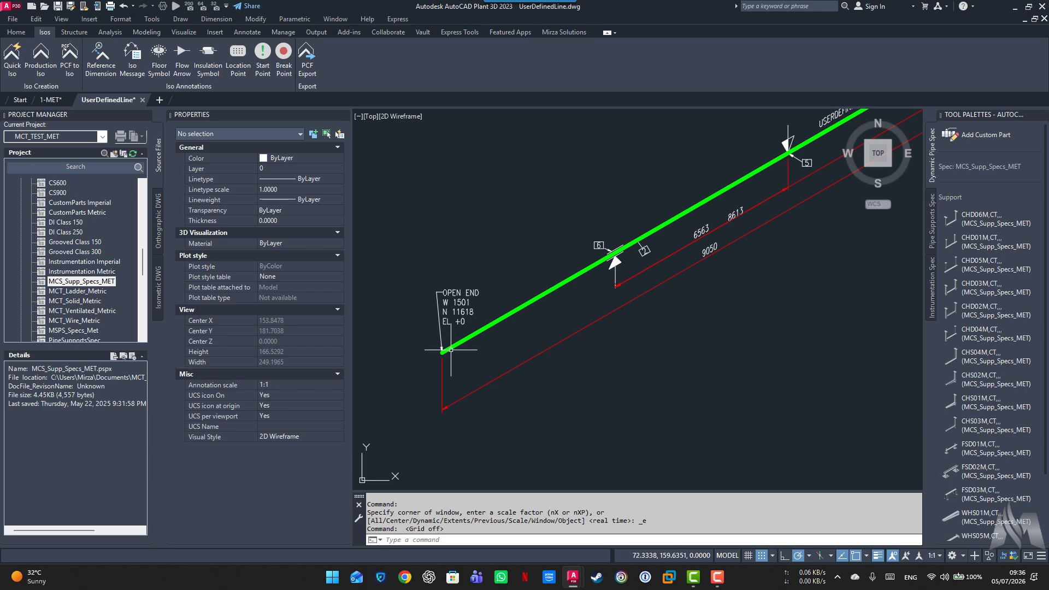
pyautogui.click(877, 555)
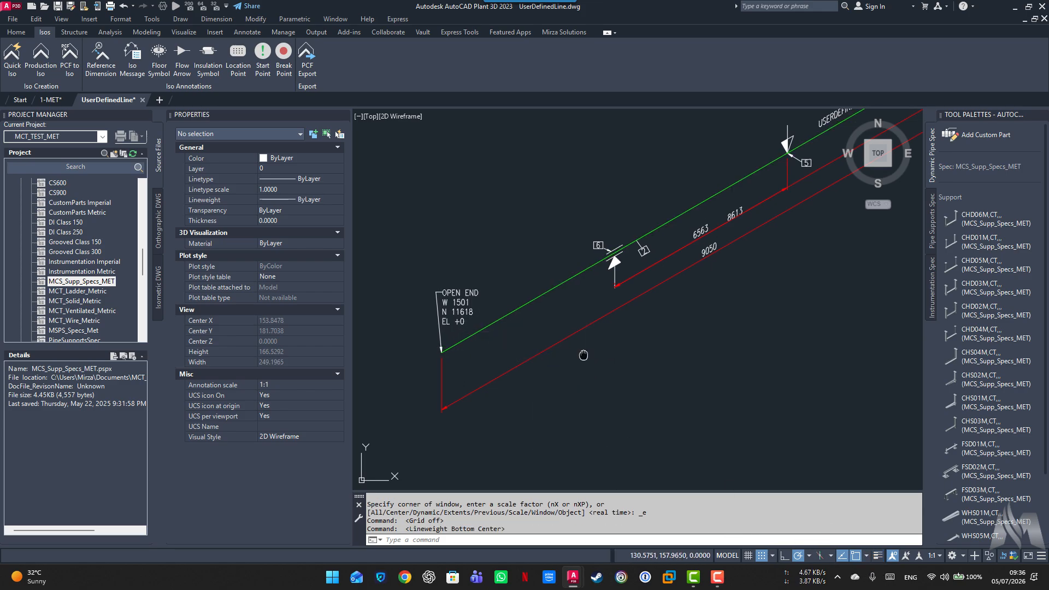
# Examine the floor and ceiling support symbols, the reducer and the dimensions along the isometric tray line
pyautogui.moveTo(585, 356); pyautogui.dragTo(522, 392, button='middle')
pyautogui.click(509, 250)
pyautogui.click(575, 390)
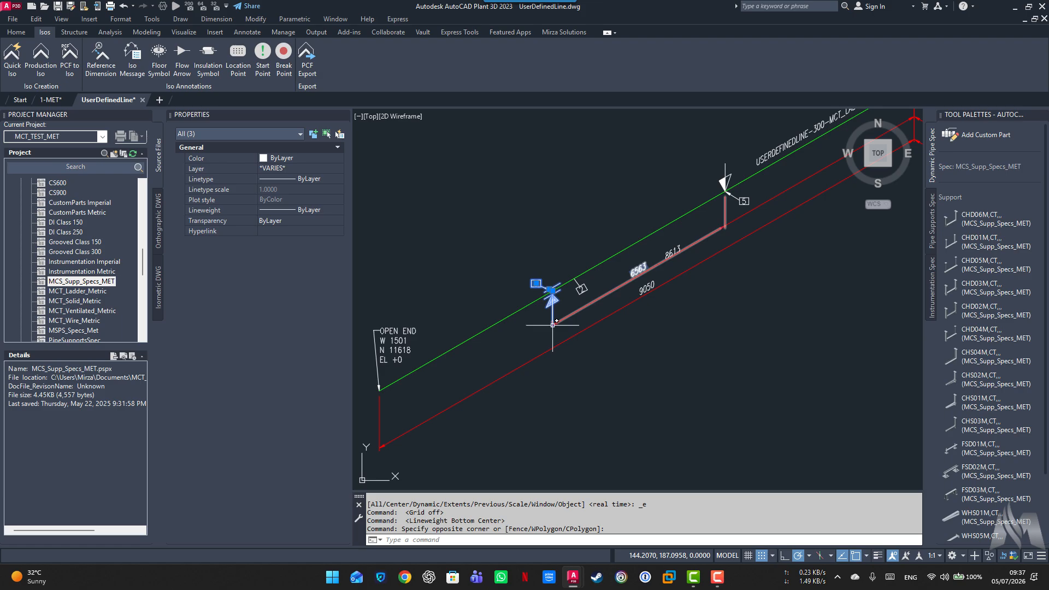
pyautogui.press('Escape')
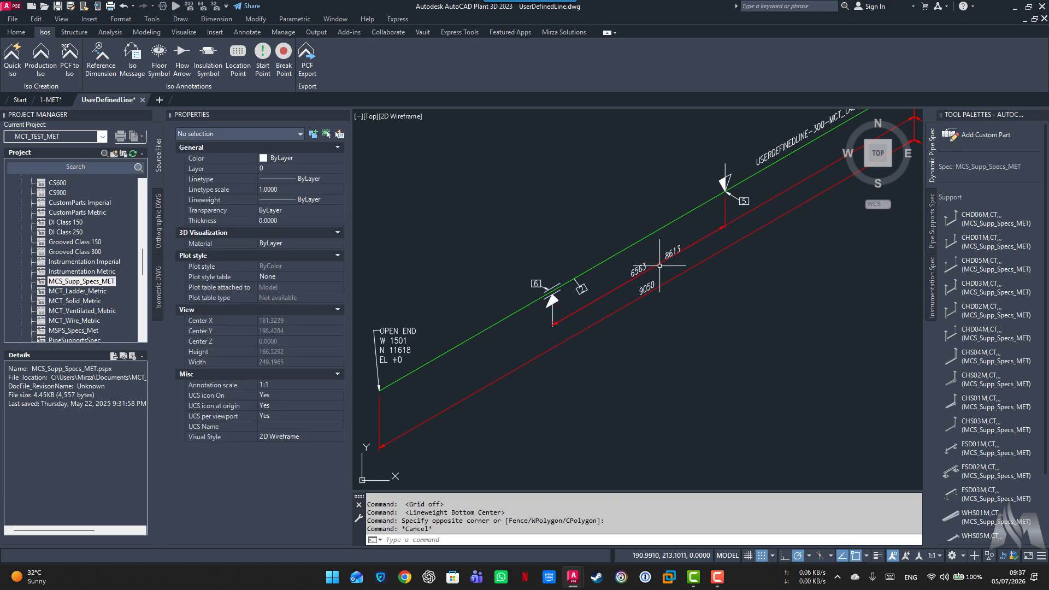
pyautogui.moveTo(693, 195); pyautogui.dragTo(539, 306, button='middle')
pyautogui.click(545, 262)
pyautogui.click(581, 326)
pyautogui.press('Escape')
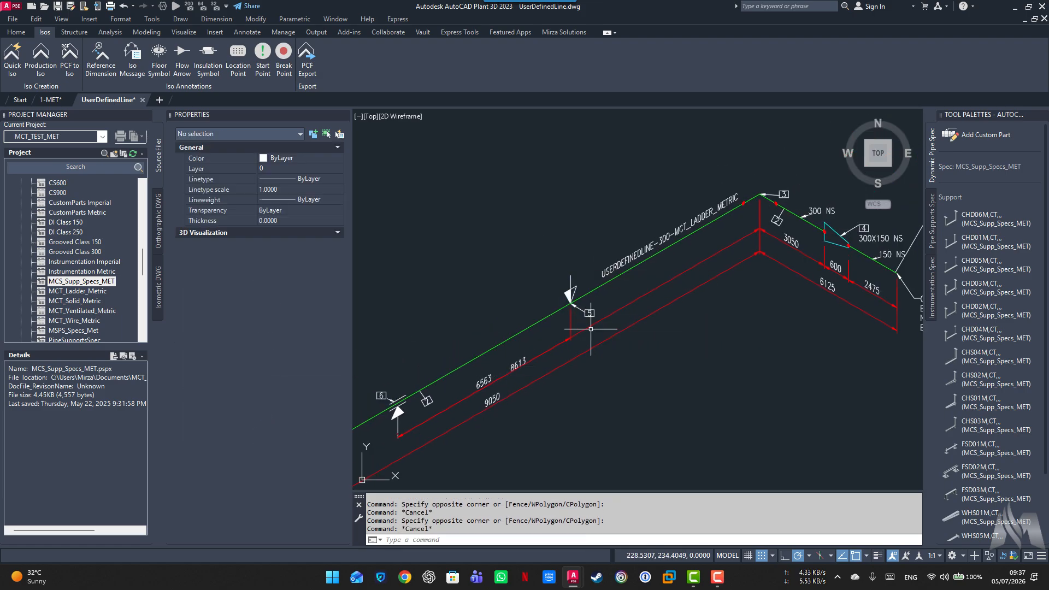
pyautogui.moveTo(659, 290); pyautogui.dragTo(613, 309, button='middle')
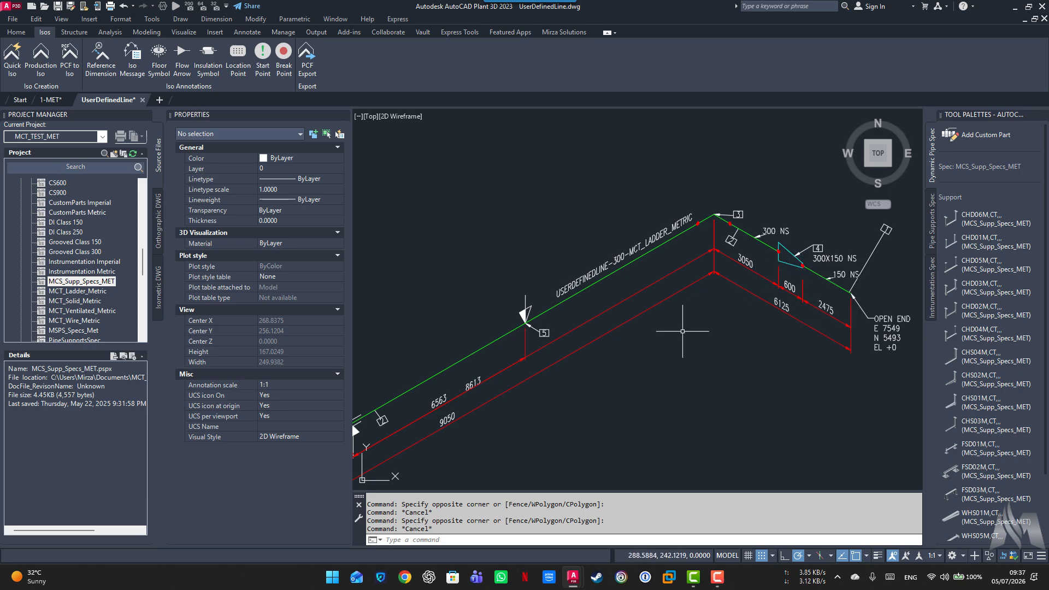
# Examine the quantities, sizes and descriptions of trays and supports in the isometric's bill of materials
pyautogui.scroll(-5, 683, 331)
pyautogui.scroll(2, 694, 268)
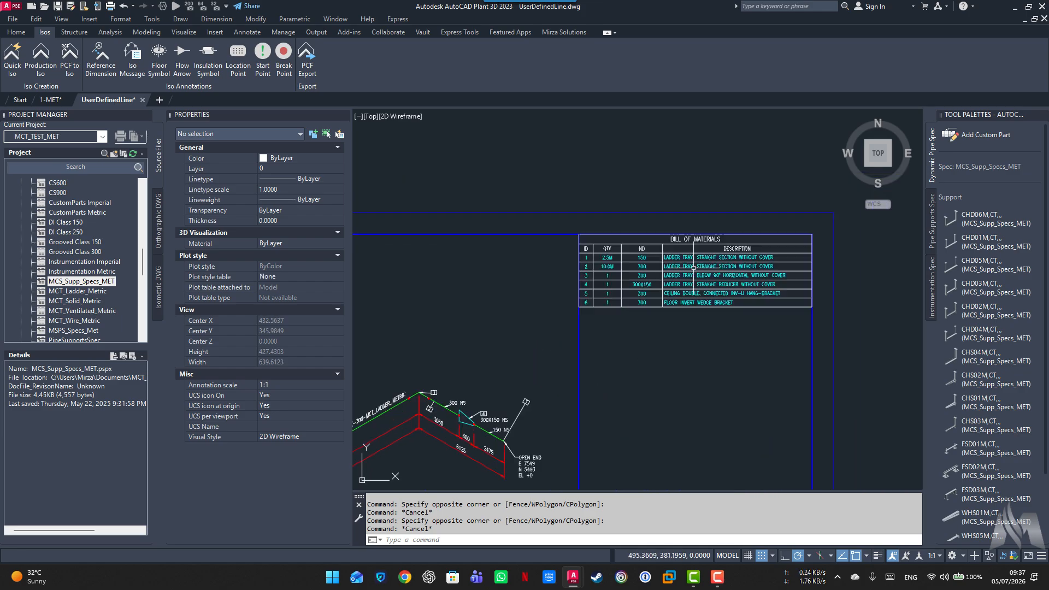
pyautogui.scroll(5, 693, 267)
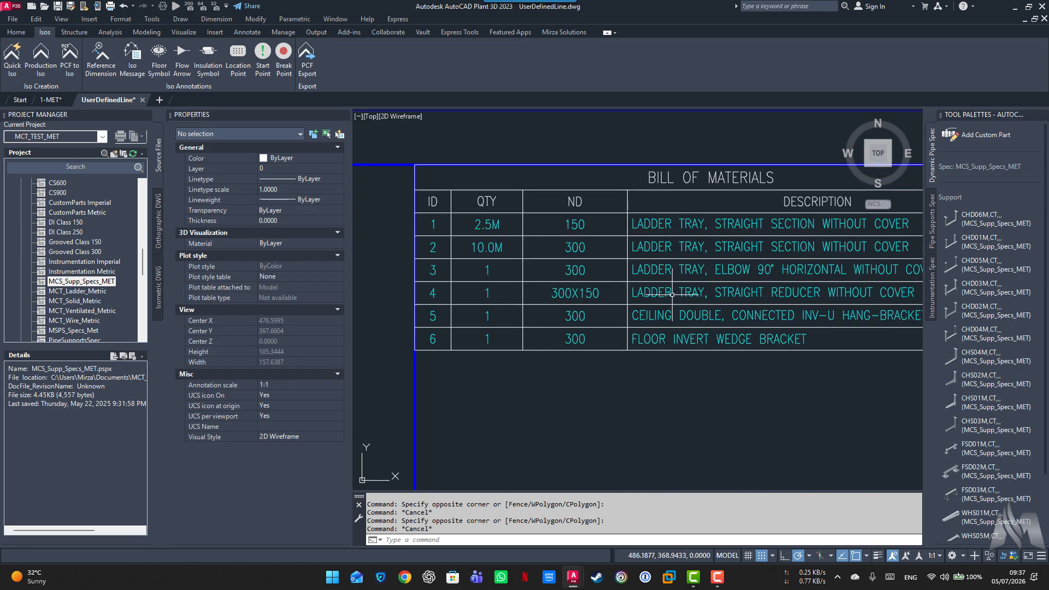
pyautogui.scroll(-2, 672, 295)
pyautogui.scroll(2, 655, 271)
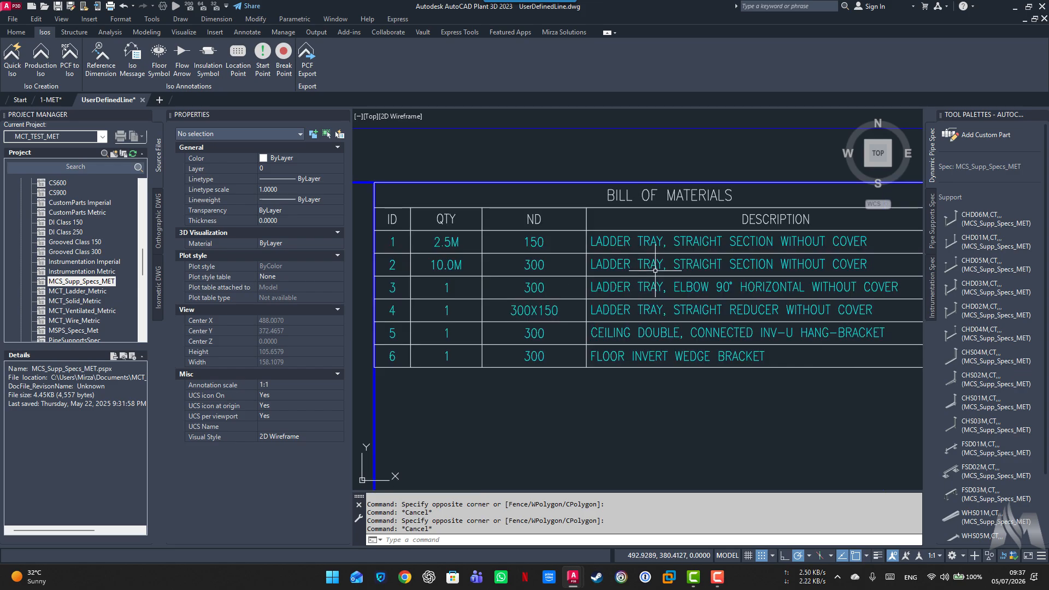
pyautogui.scroll(-2, 655, 270)
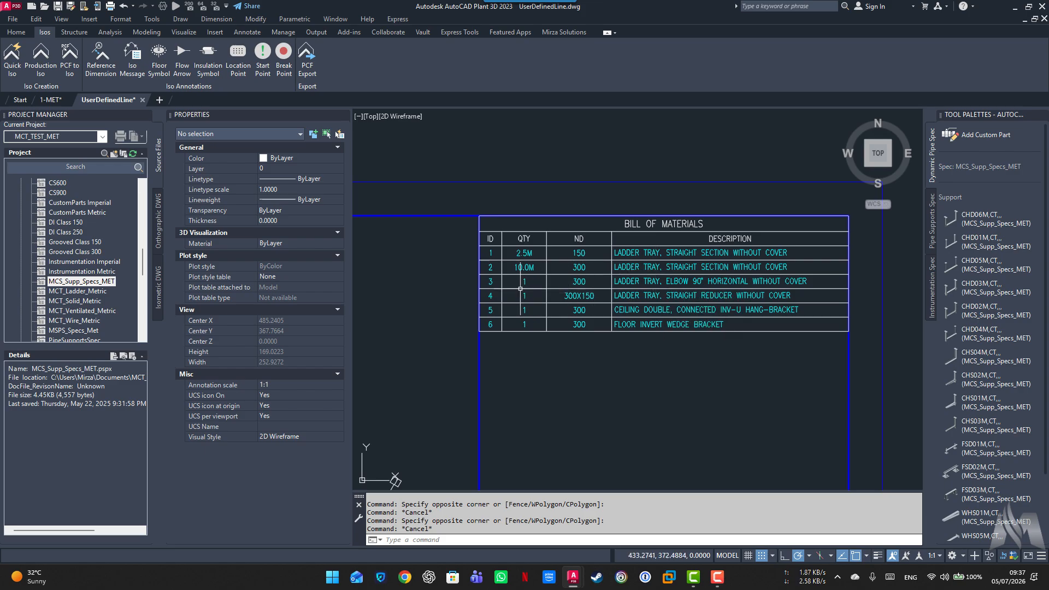
pyautogui.doubleClick(514, 267)
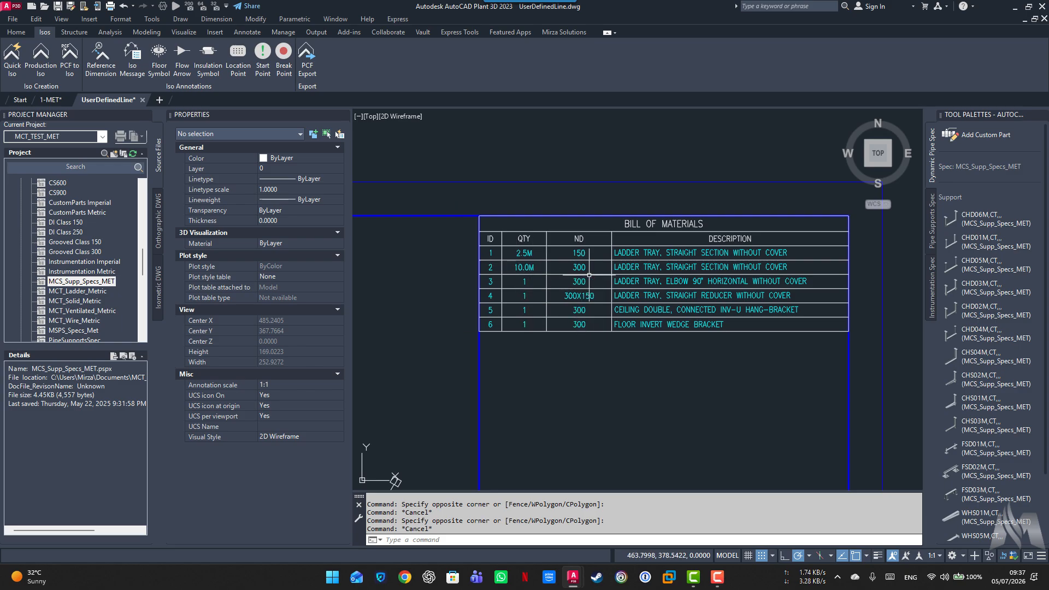
# Compare the two size 300 straight ladder trays in the 1-MET model with their entry in the isometric's bill of materials
pyautogui.click(48, 100)
pyautogui.click(539, 332)
pyautogui.click(513, 313)
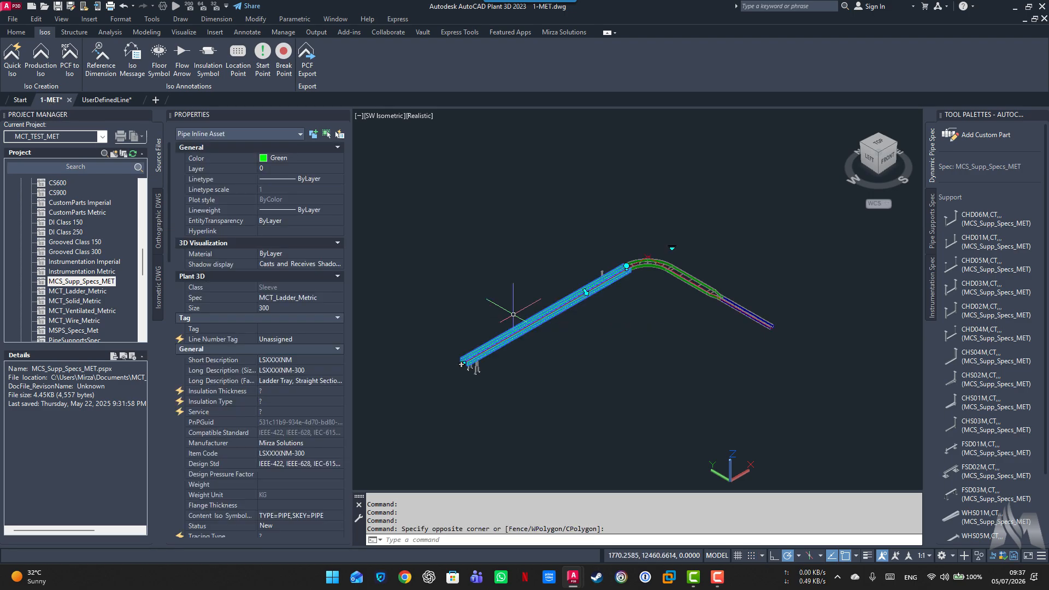
pyautogui.click(706, 275)
pyautogui.click(697, 290)
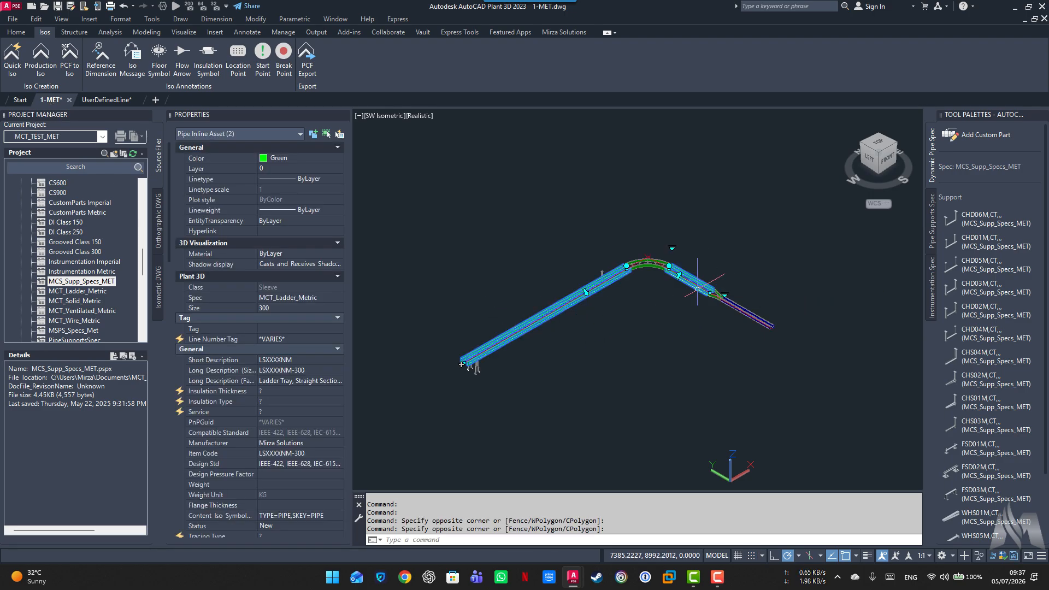
pyautogui.press('Escape')
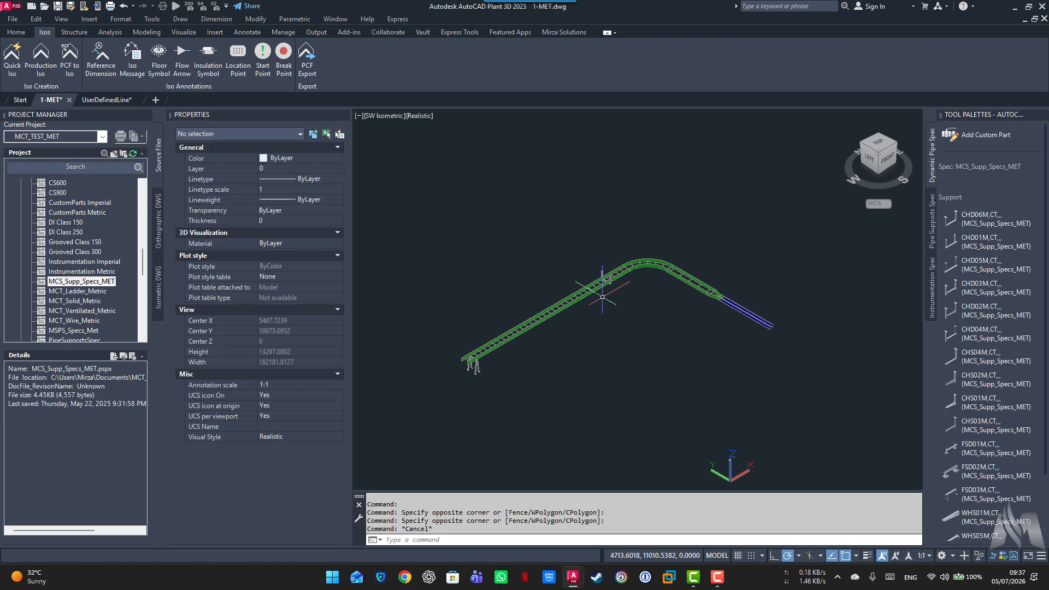
pyautogui.click(104, 100)
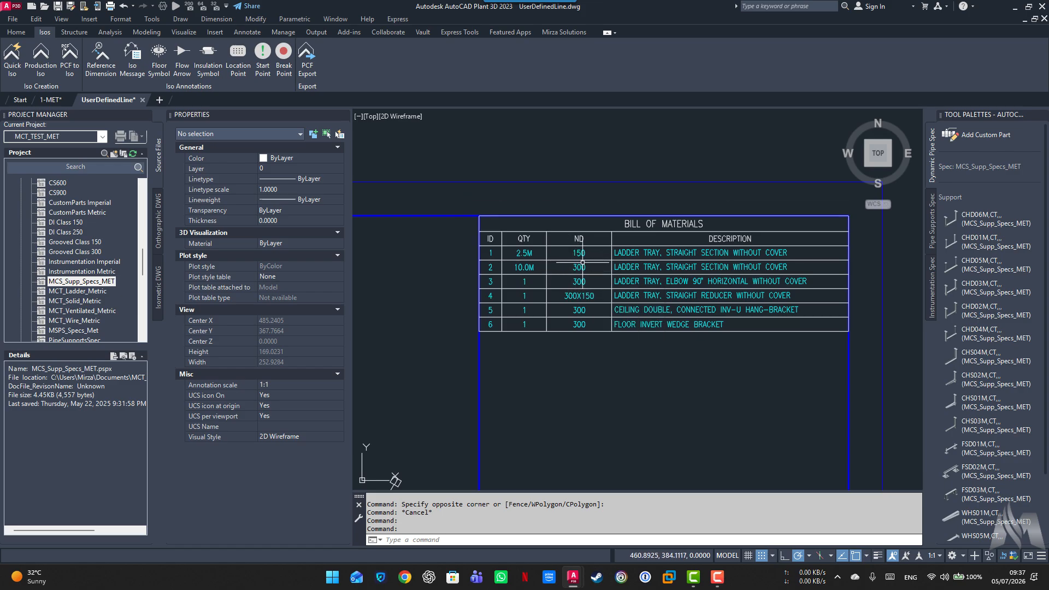
# Return to the 1-MET model and load the MCT_Ladder_Metric spec into the tool palettes
pyautogui.click(44, 100)
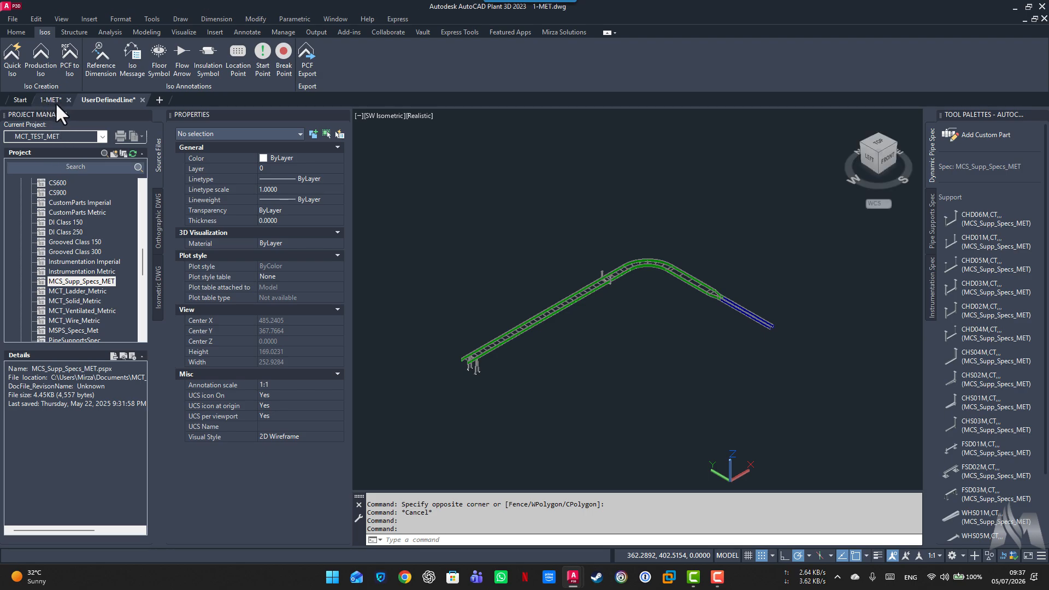
pyautogui.rightClick(84, 293)
pyautogui.click(103, 312)
pyautogui.click(144, 59)
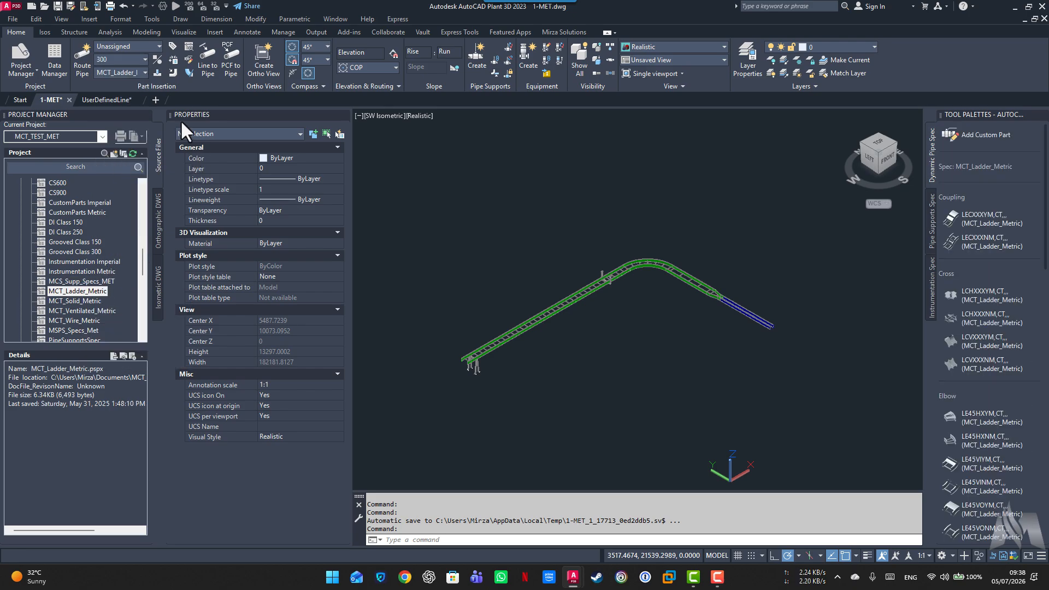
# Review the UserDefinedLine isometric sheet once more and close it without saving changes
pyautogui.click(101, 99)
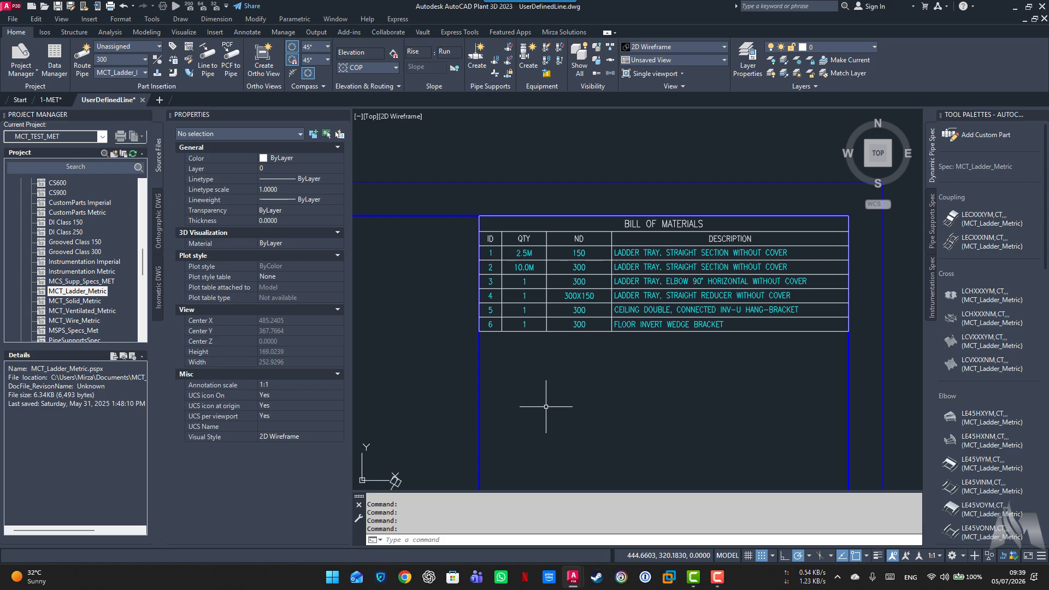
pyautogui.scroll(-4, 546, 406)
pyautogui.moveTo(501, 442); pyautogui.dragTo(612, 377, button='middle')
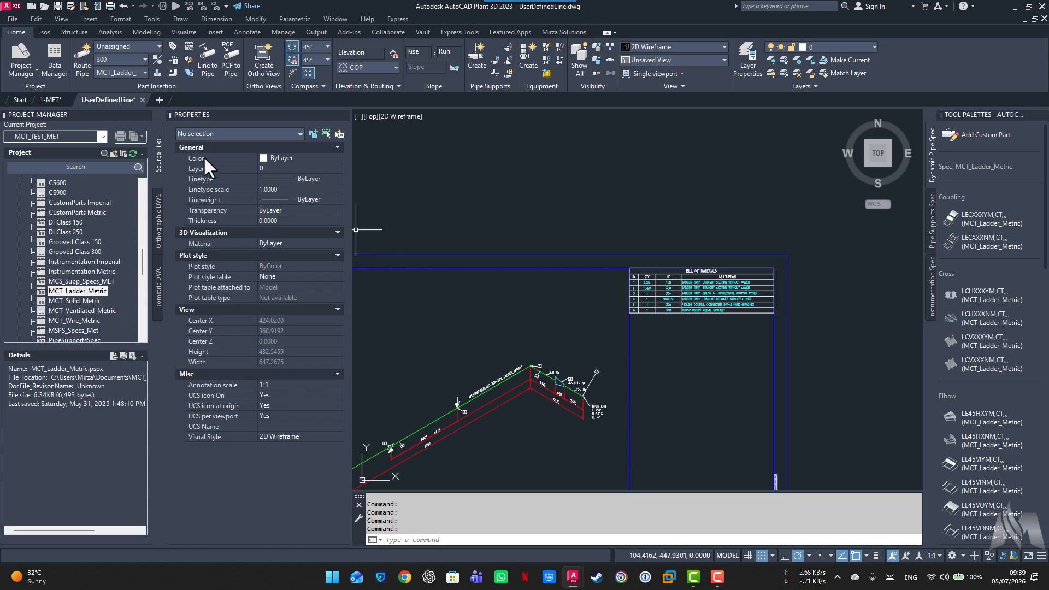
pyautogui.click(143, 99)
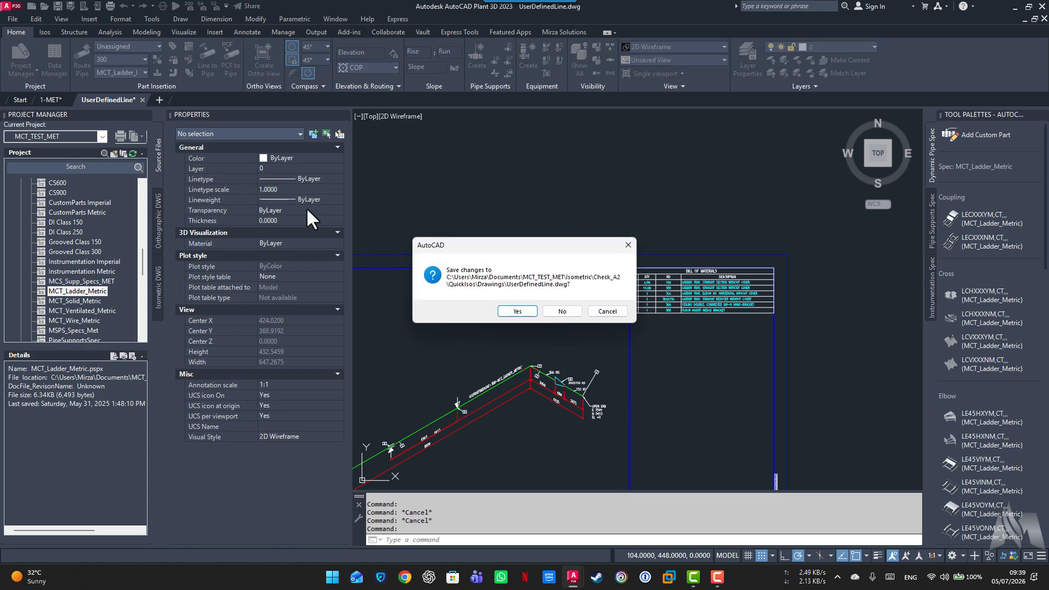
pyautogui.click(569, 313)
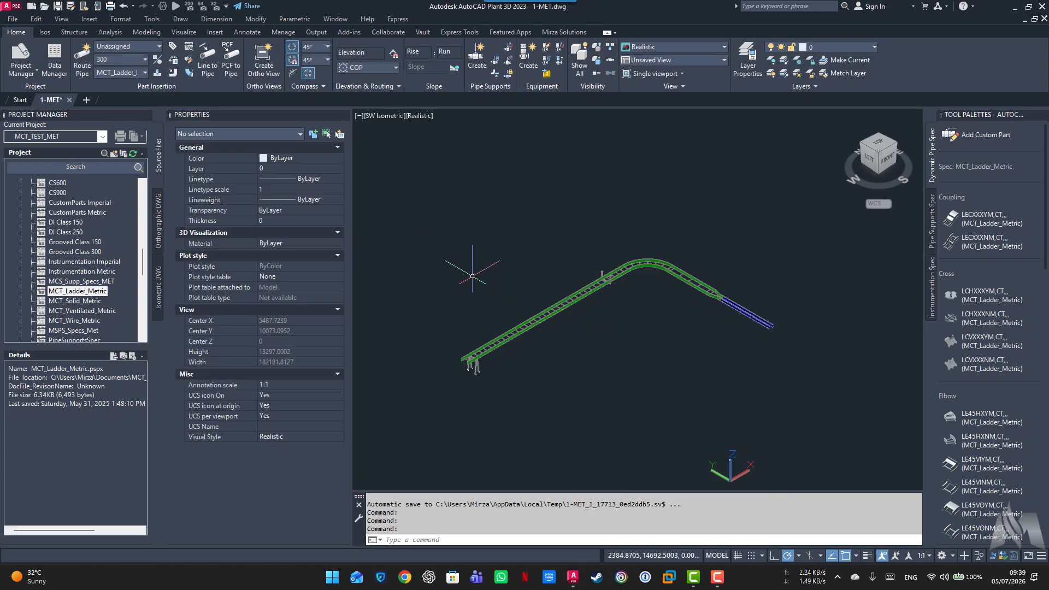
# Delete the entire ladder tray run with all its supports from the 1-MET model
pyautogui.click(416, 214)
pyautogui.click(815, 410)
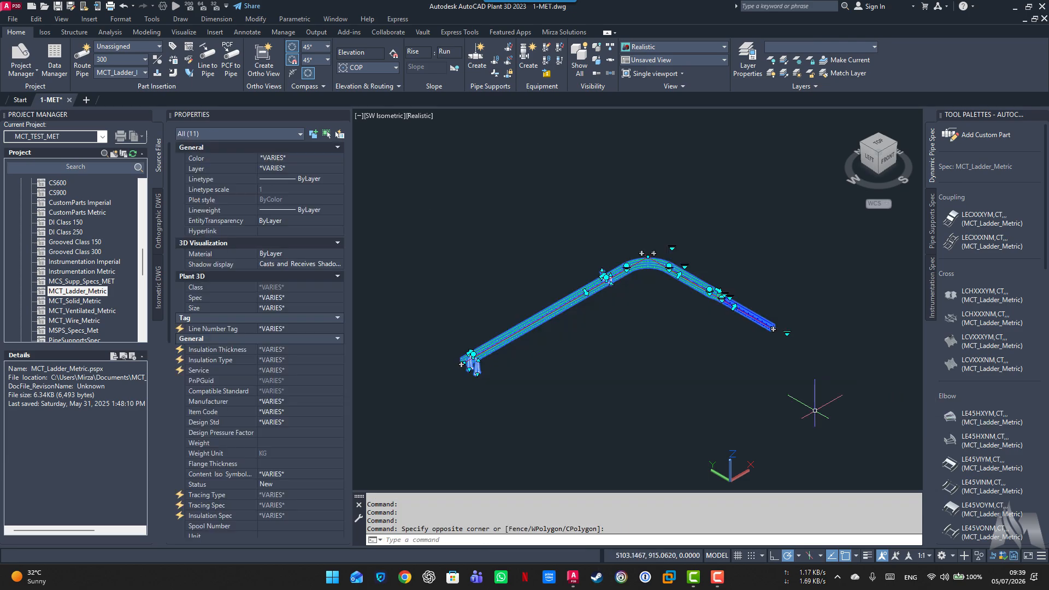
pyautogui.press('Delete')
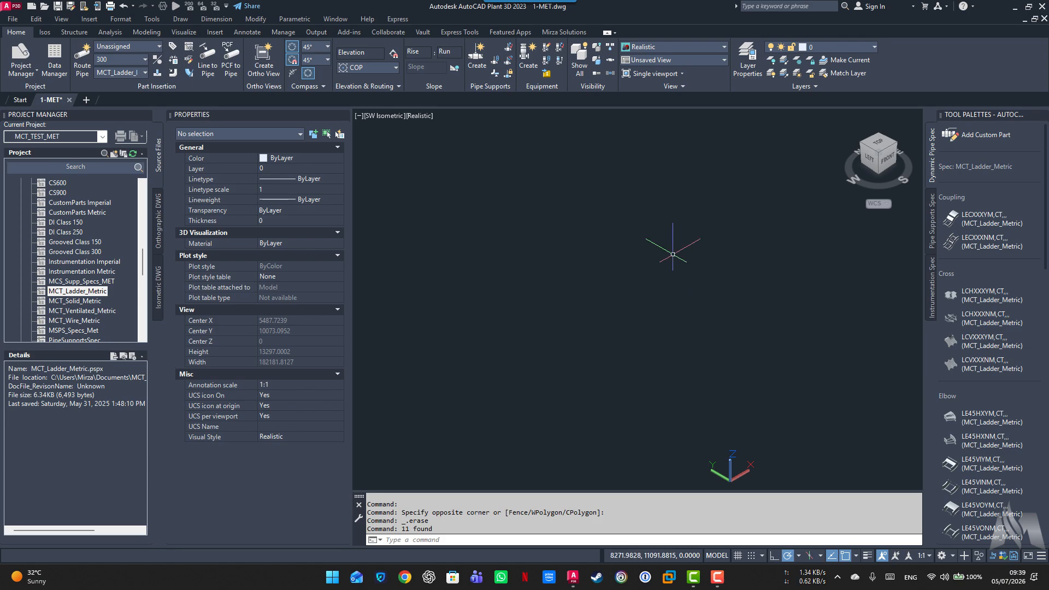
# Bring up the Mirza Solutions Tray Assistant commands and the reducer, sleeve and tee parts of the ladder tray palette
pyautogui.click(565, 31)
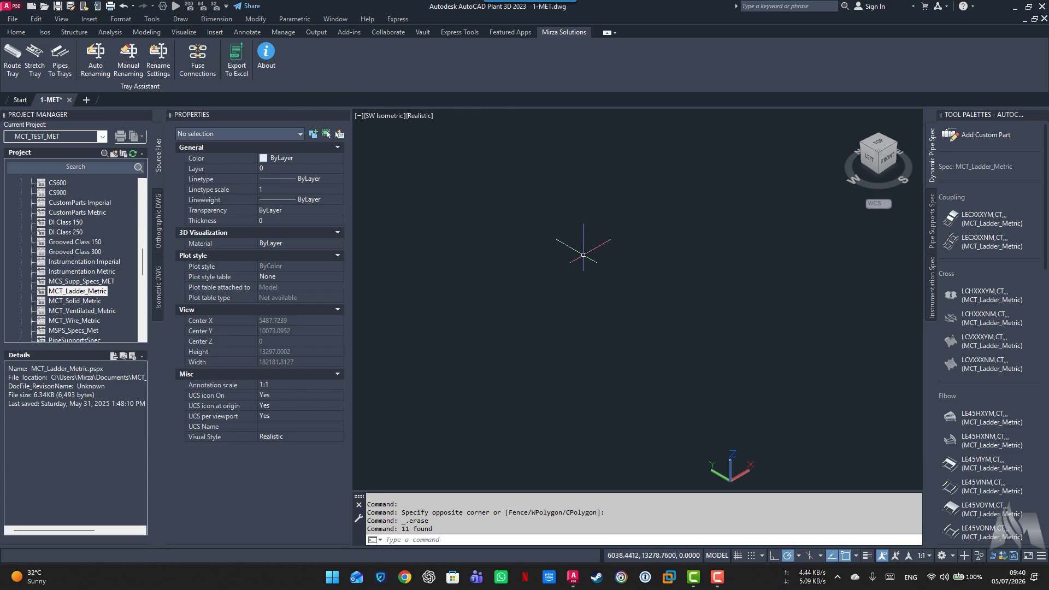
pyautogui.scroll(-4, 983, 417)
pyautogui.scroll(-8, 973, 488)
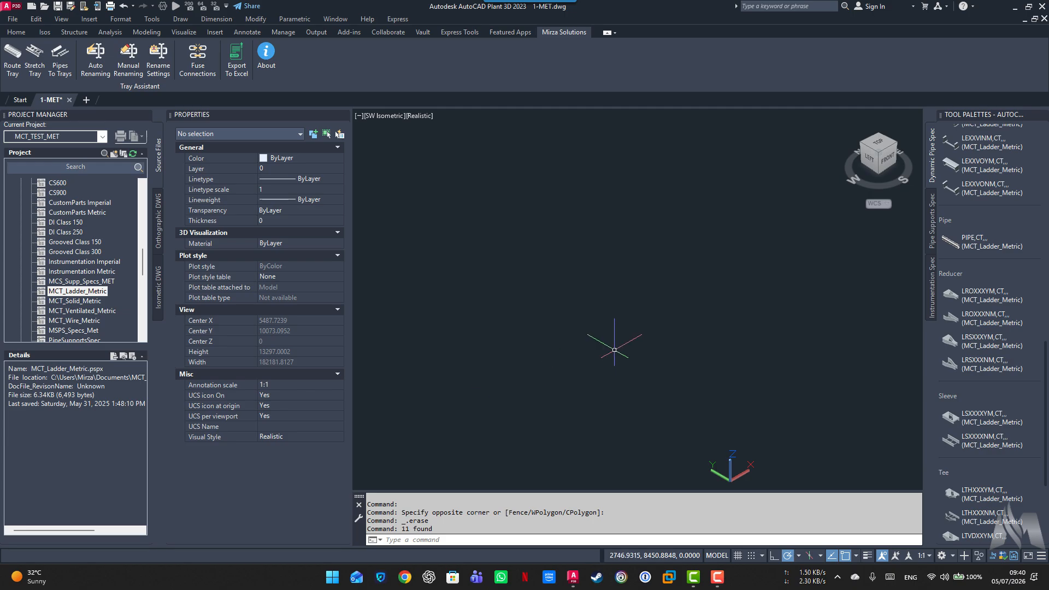
pyautogui.scroll(2, 610, 344)
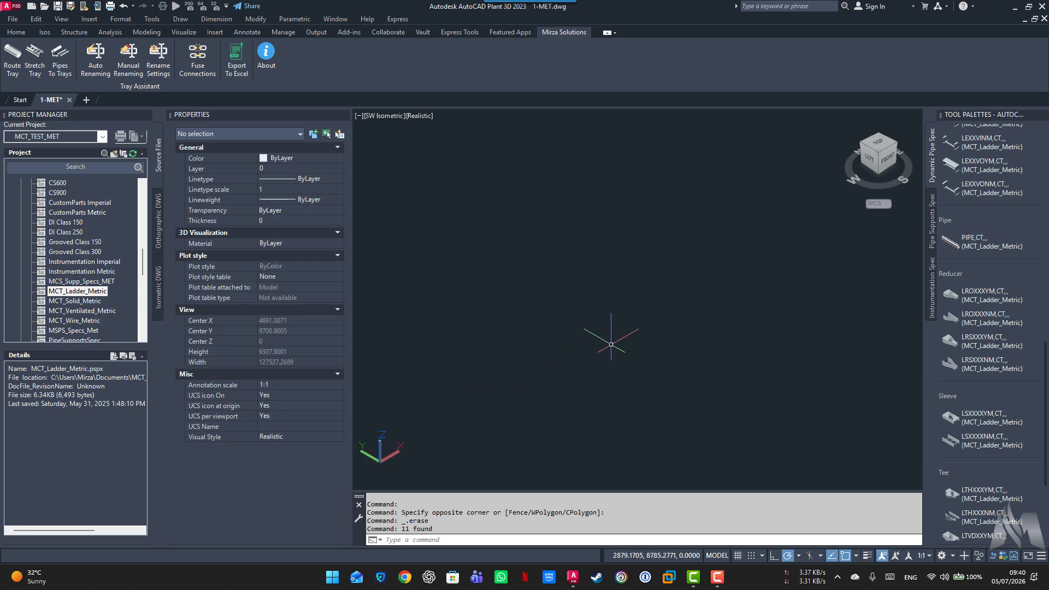
pyautogui.scroll(-2, 610, 344)
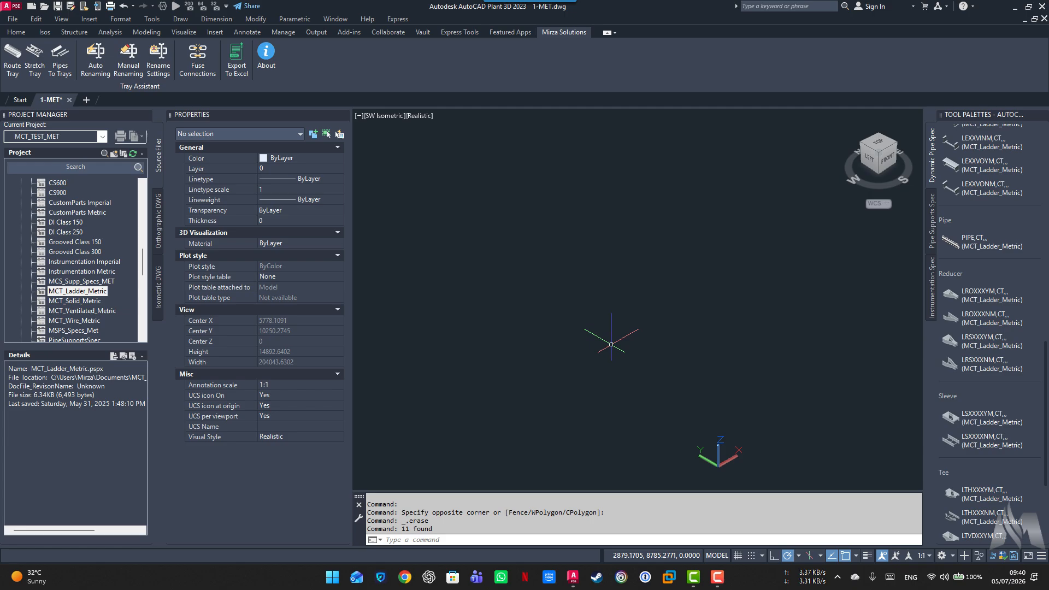
# Route a straight 15000 mm pipe with the MCT_Ladder_Metric pipe part while tray auto-routing is off, and delete it
pyautogui.click(950, 245)
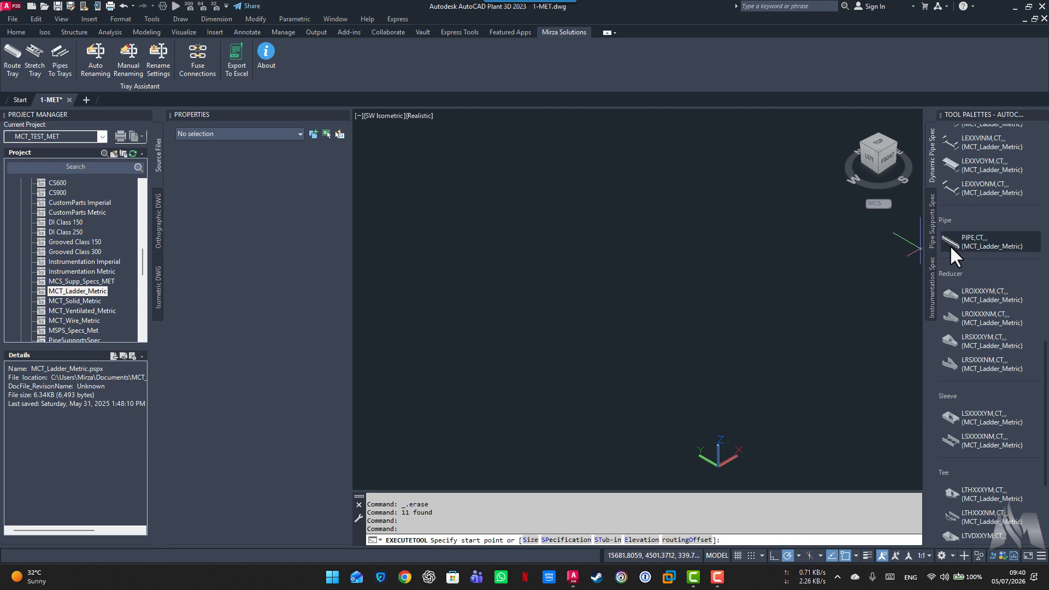
pyautogui.click(477, 390)
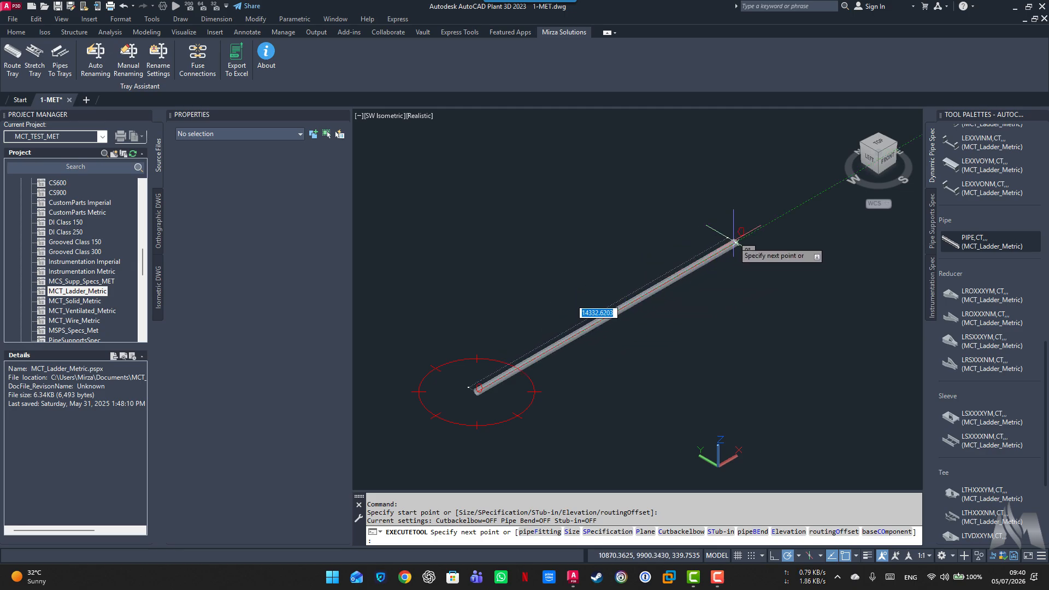
pyautogui.write('15000')
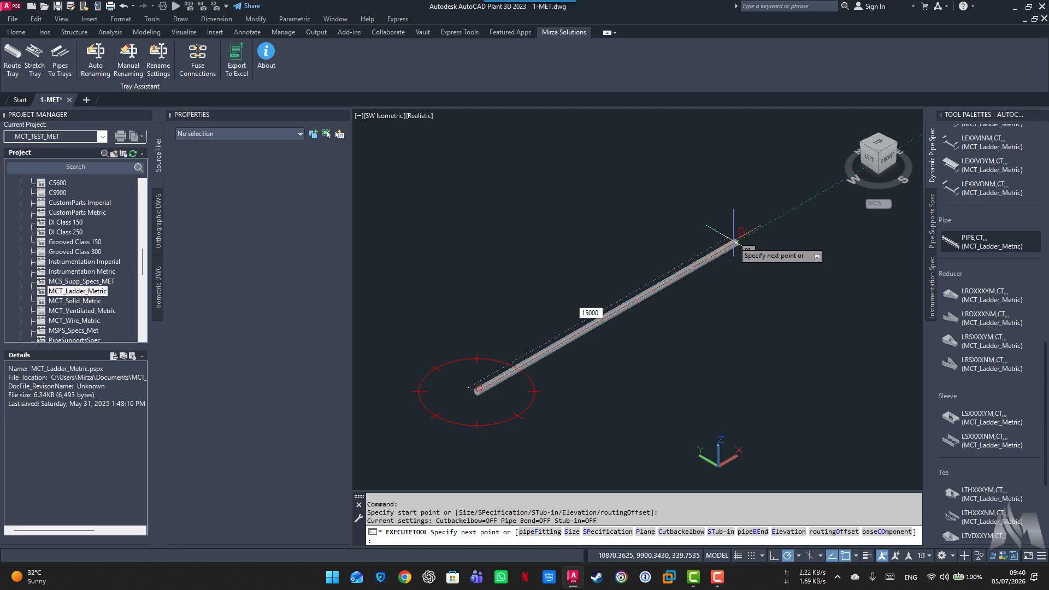
pyautogui.press('Return')
pyautogui.press('Escape')
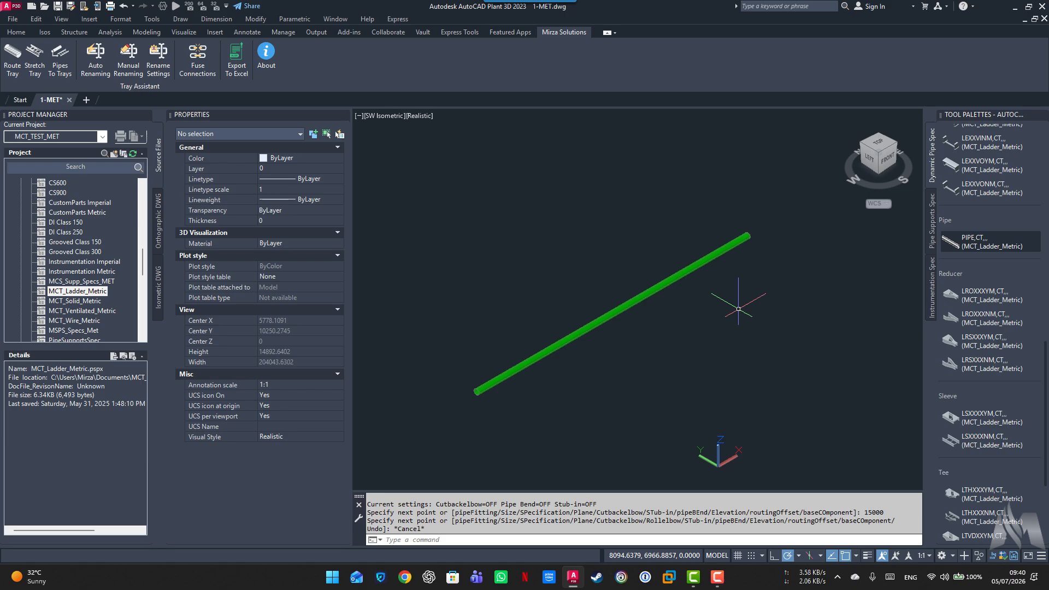
pyautogui.click(633, 300)
pyautogui.press('Delete')
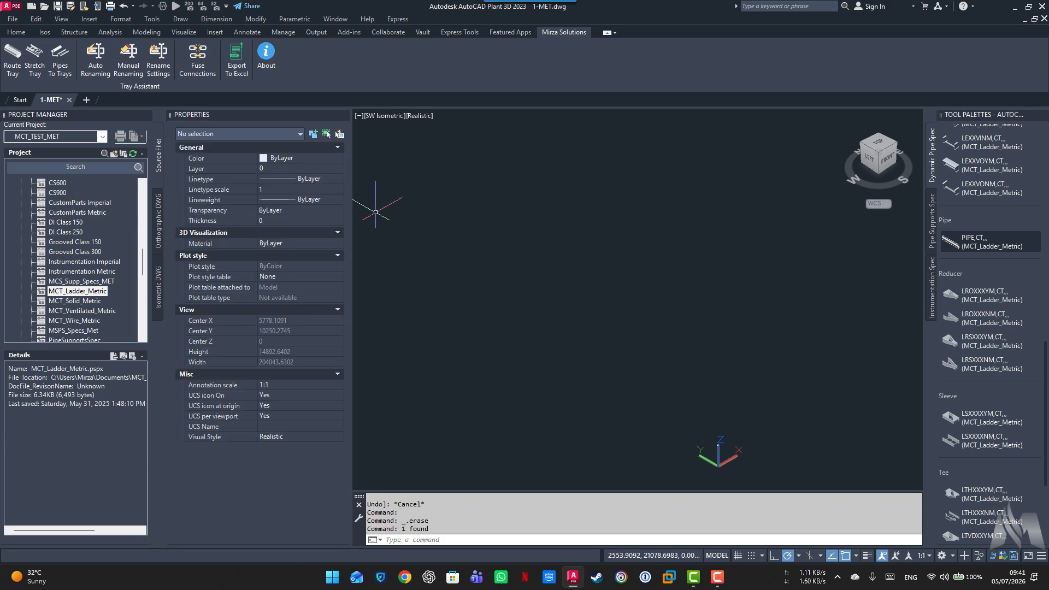
# Enable tray auto-routing and route a straight 15000 mm ladder tray with the MCT_Ladder_Metric pipe part
pyautogui.click(12, 72)
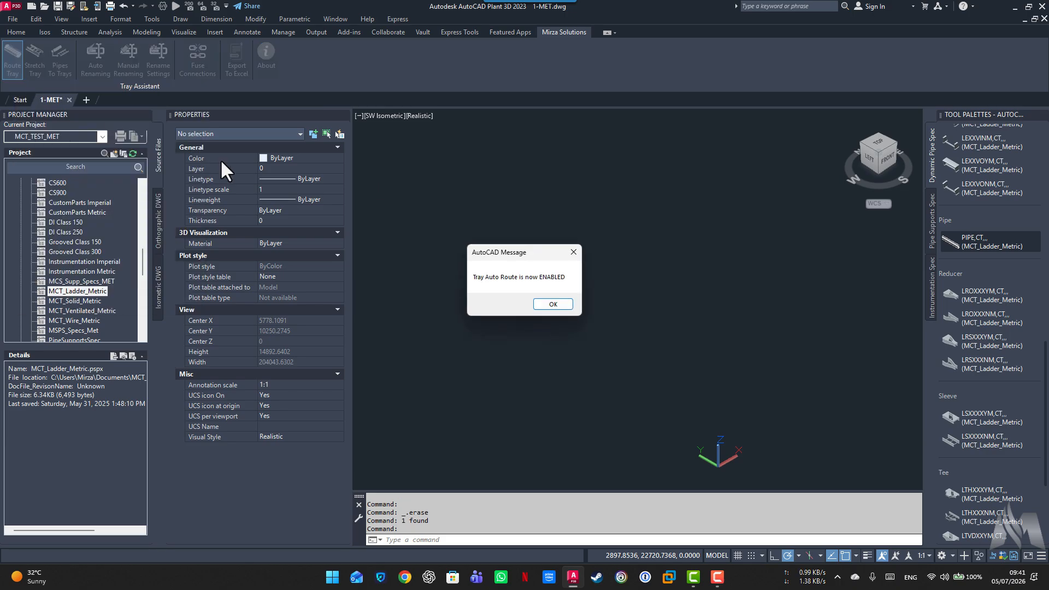
pyautogui.click(553, 305)
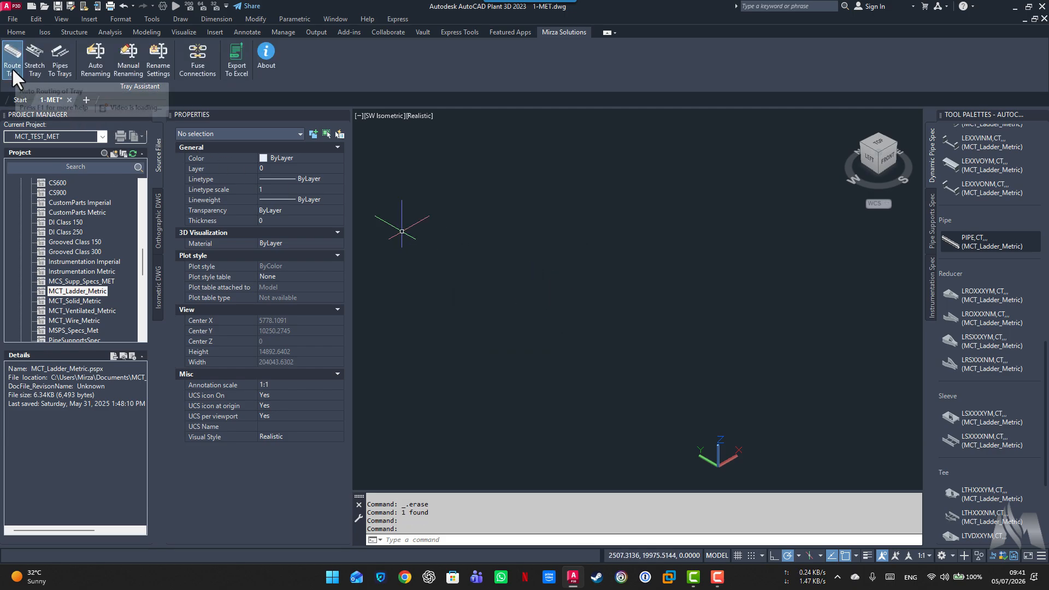
pyautogui.click(947, 244)
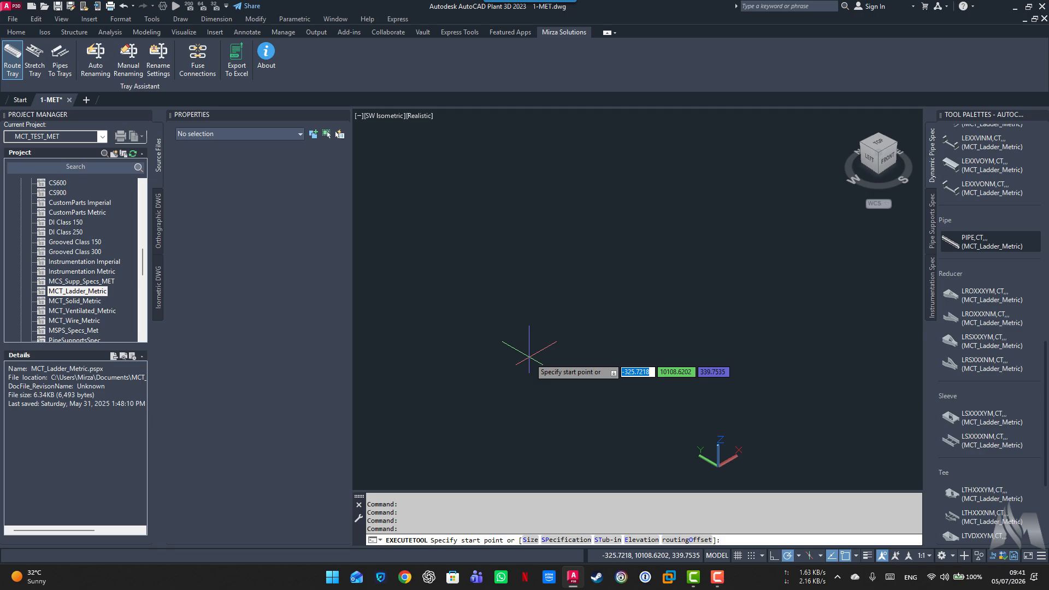
pyautogui.click(429, 391)
pyautogui.write('15')
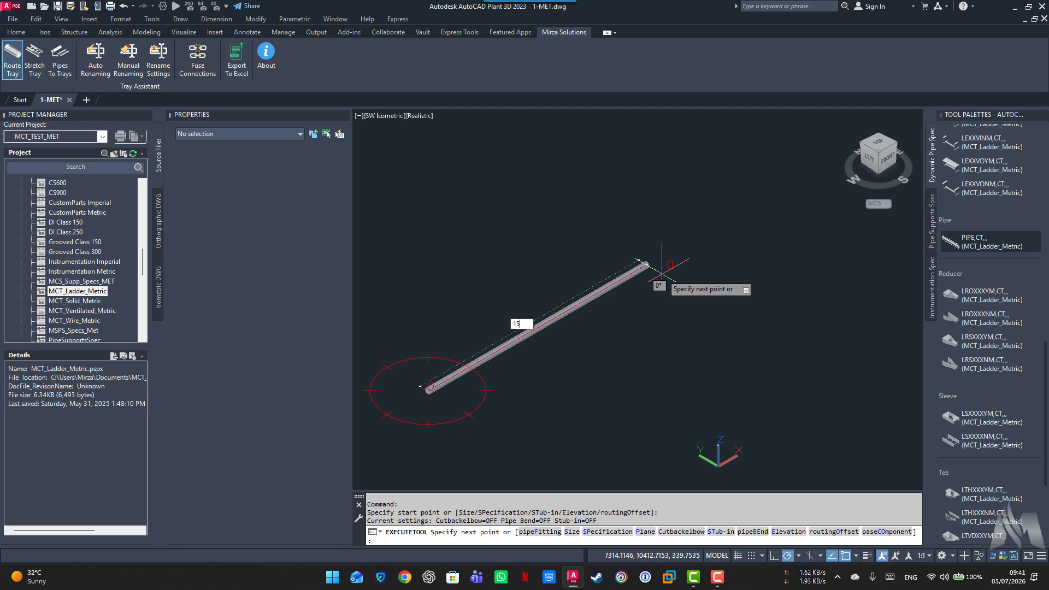
pyautogui.write('000')
pyautogui.press('Return')
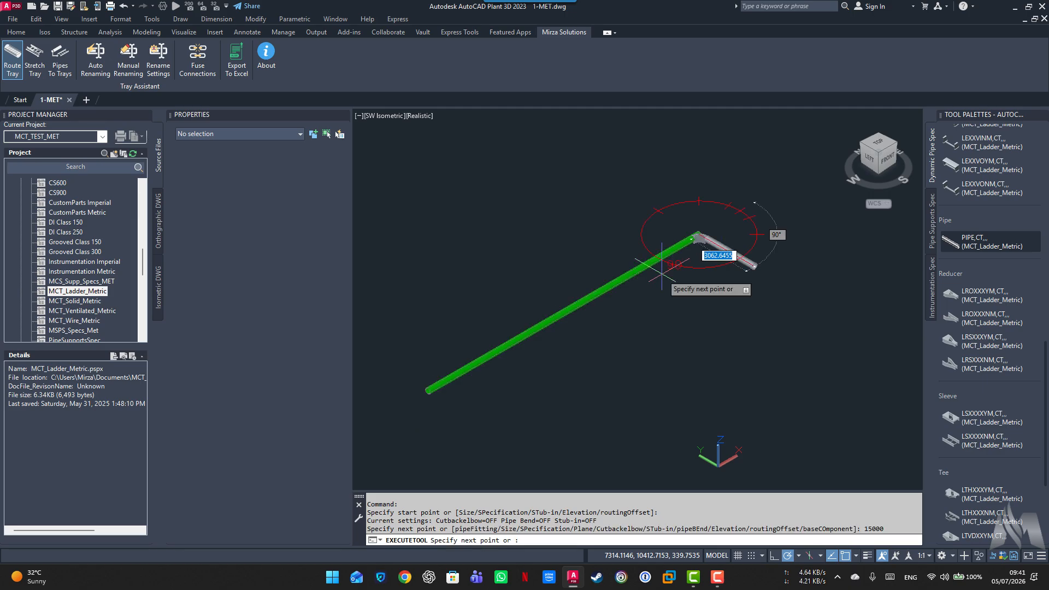
pyautogui.press('Escape')
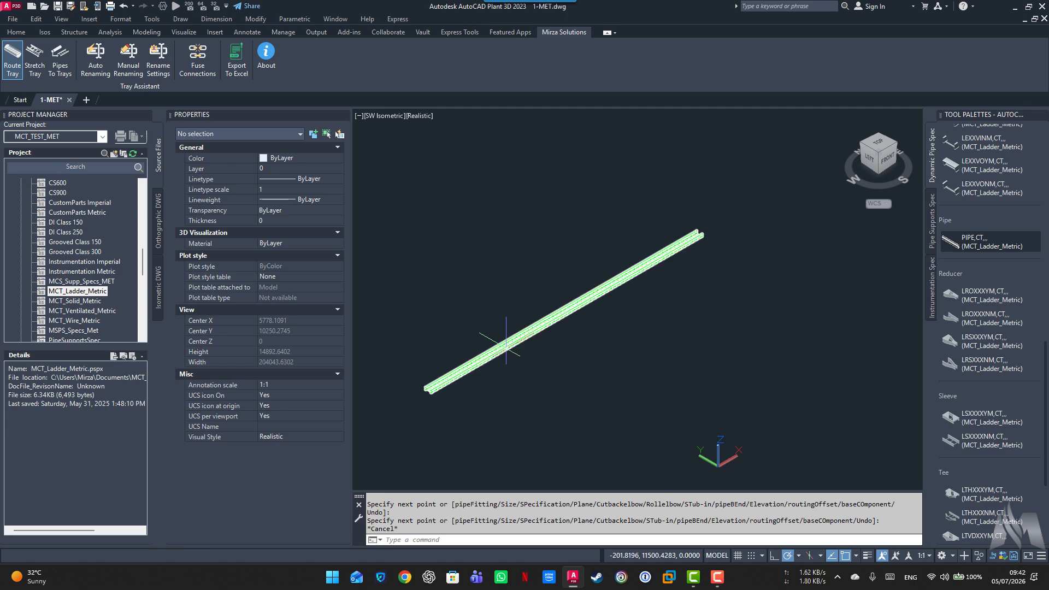
# Stretch the straight ladder tray section to a length of 20000 mm
pyautogui.click(506, 348)
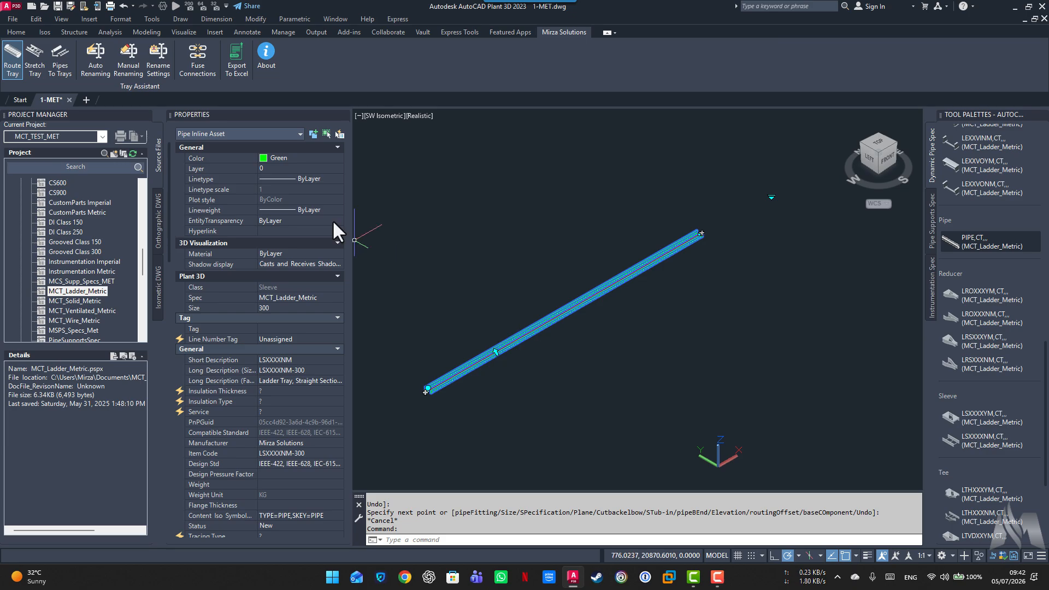
pyautogui.click(37, 59)
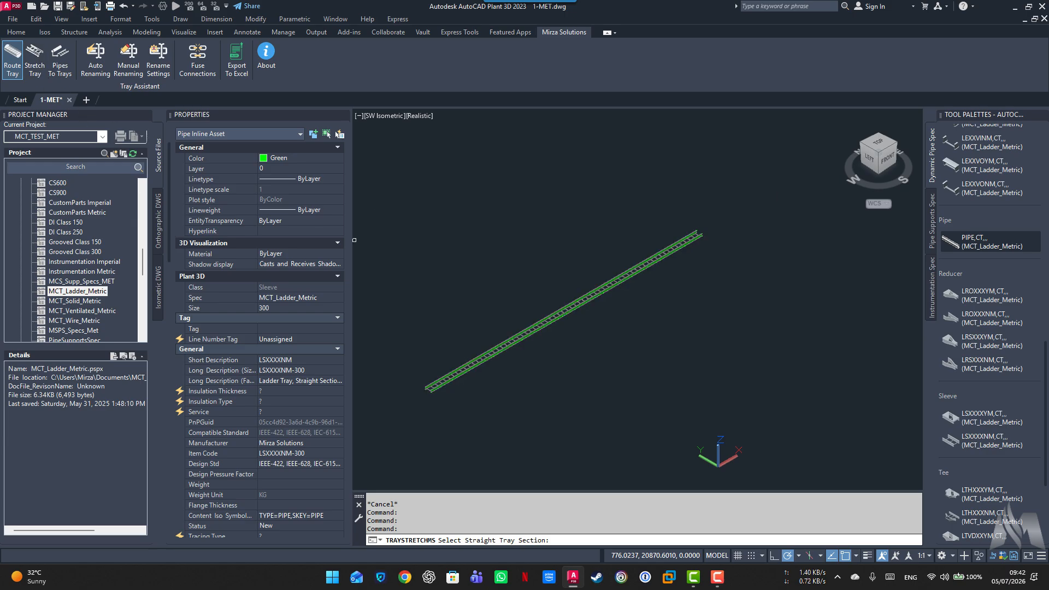
pyautogui.click(693, 240)
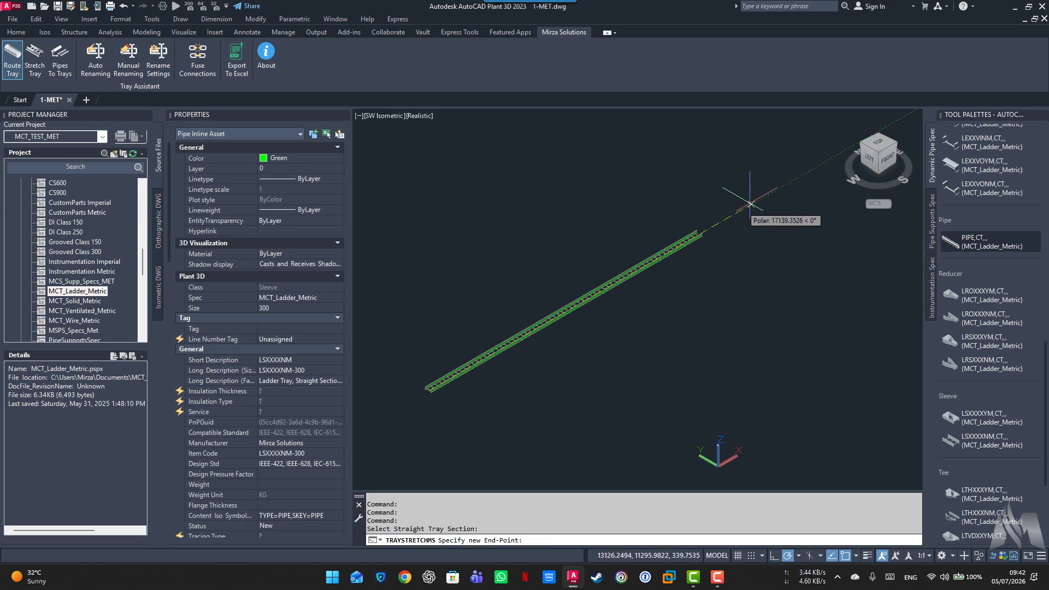
pyautogui.write('20000')
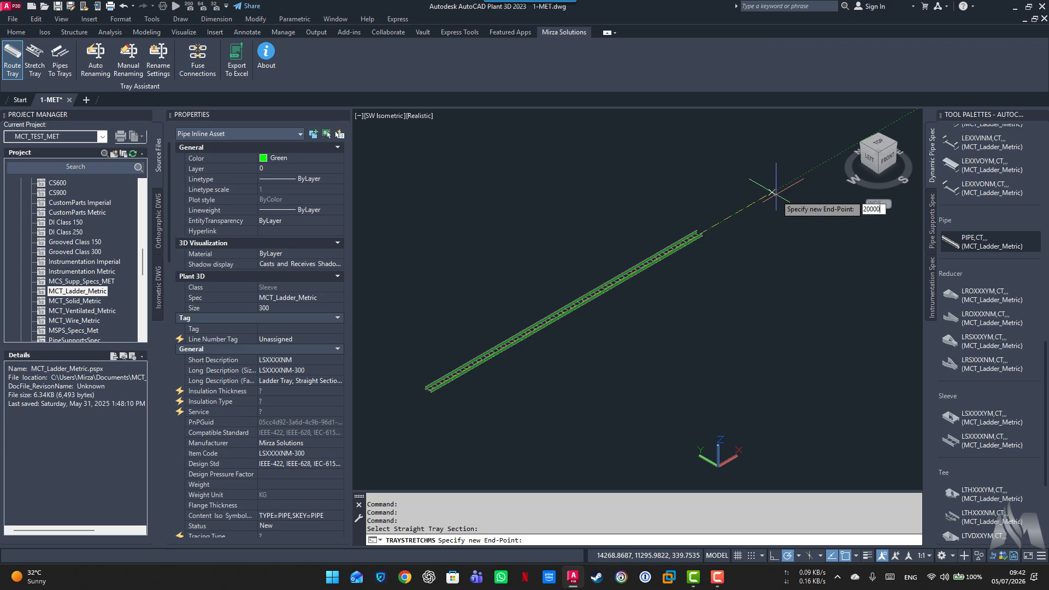
pyautogui.press('Return')
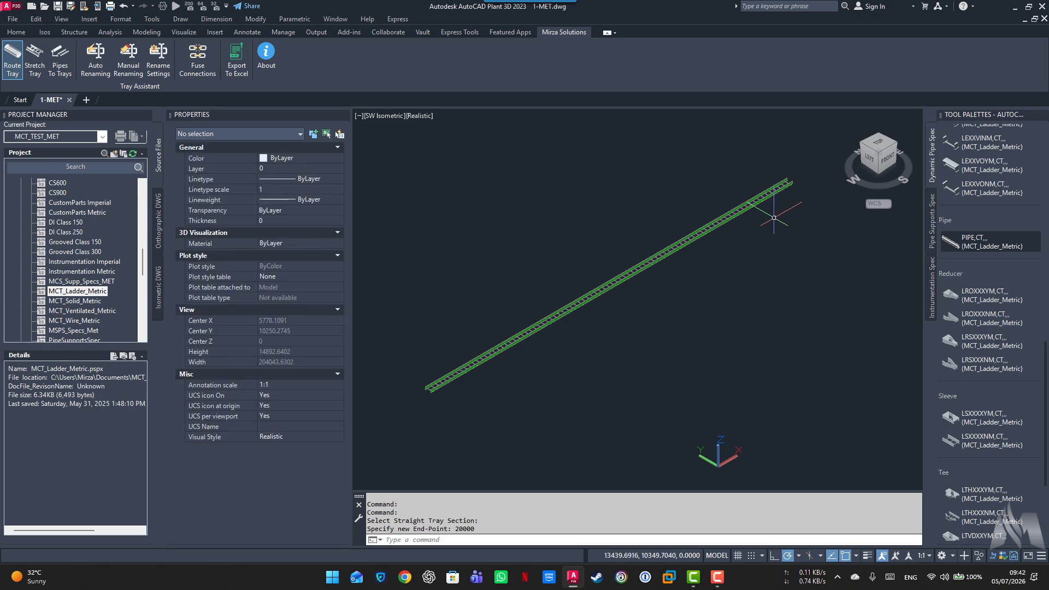
# Shorten the straight ladder tray section to 5000 mm with the Stretch Tray tool
pyautogui.click(42, 60)
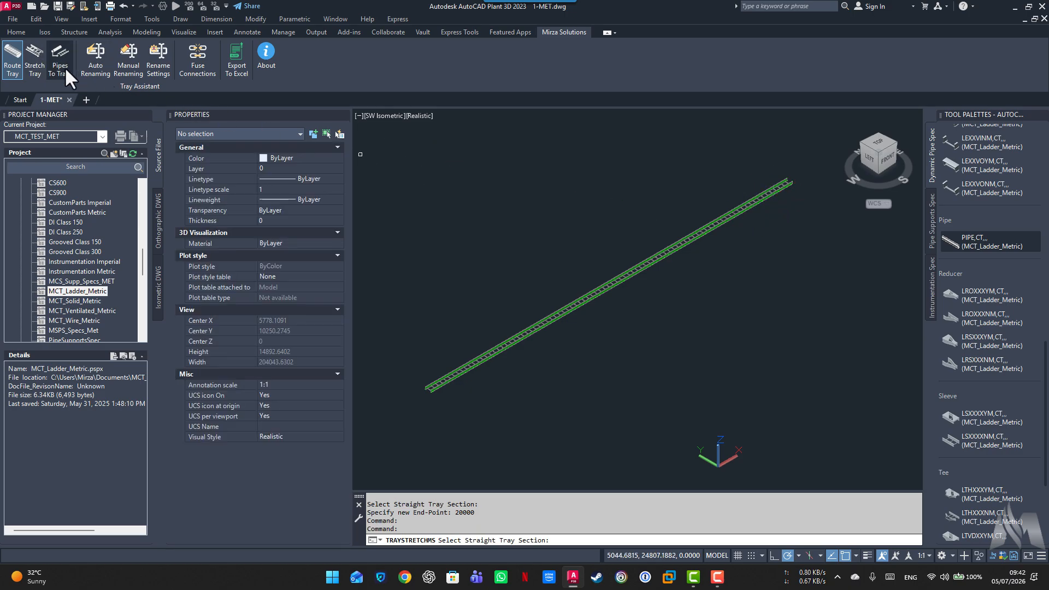
pyautogui.click(665, 253)
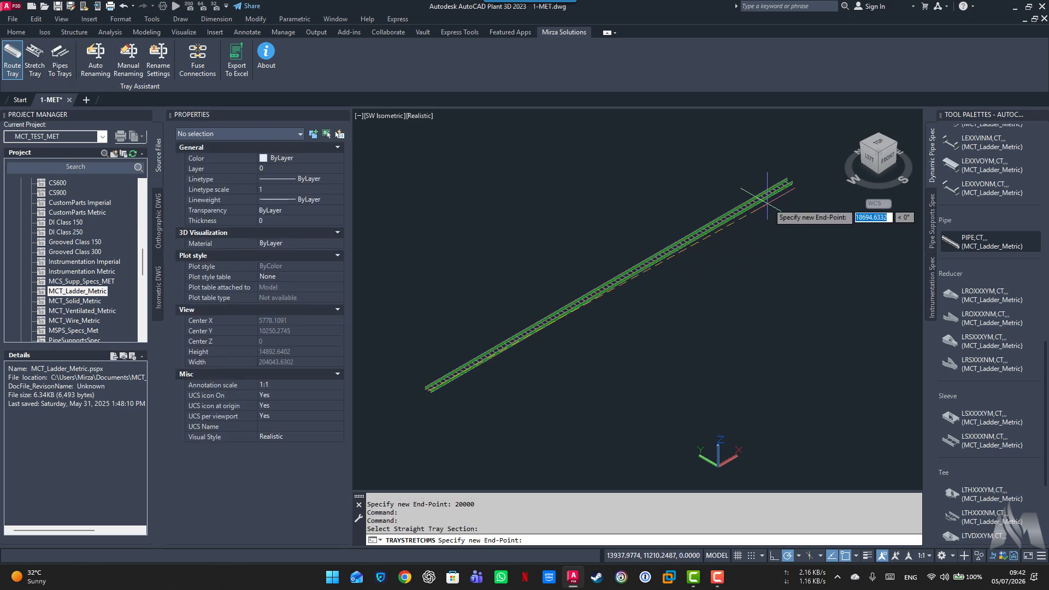
pyautogui.write('5')
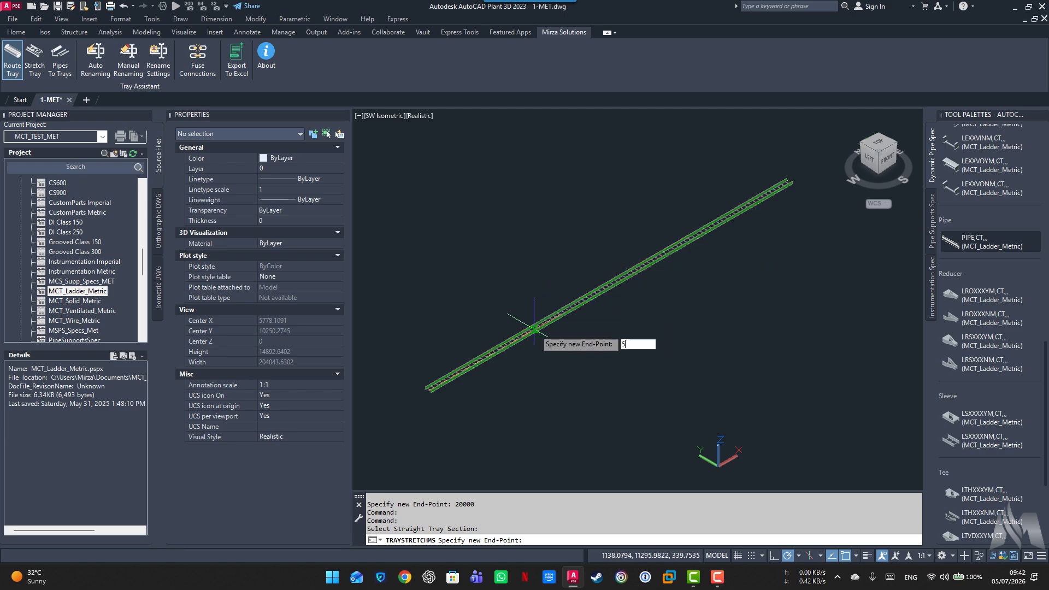
pyautogui.write('0000')
pyautogui.press('Return')
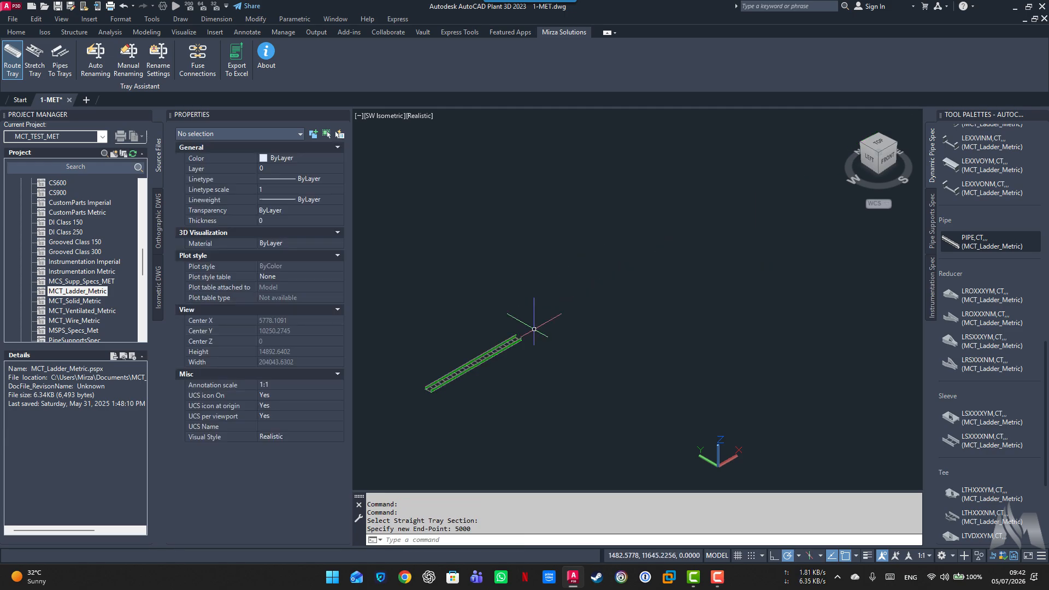
pyautogui.press('Escape')
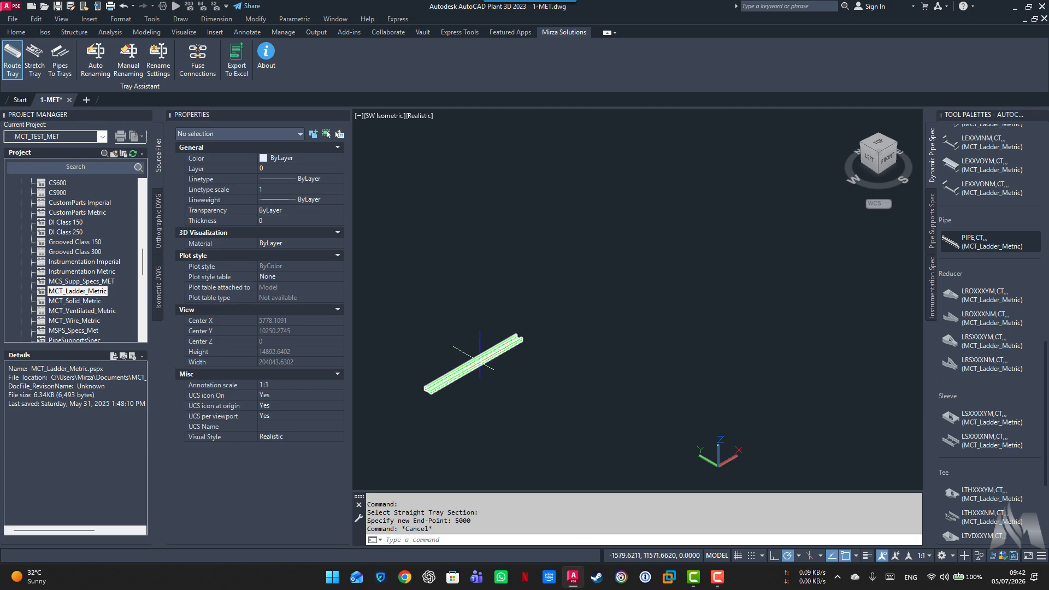
# Disable tray auto-routing so that new runs are routed as plain pipes
pyautogui.click(480, 361)
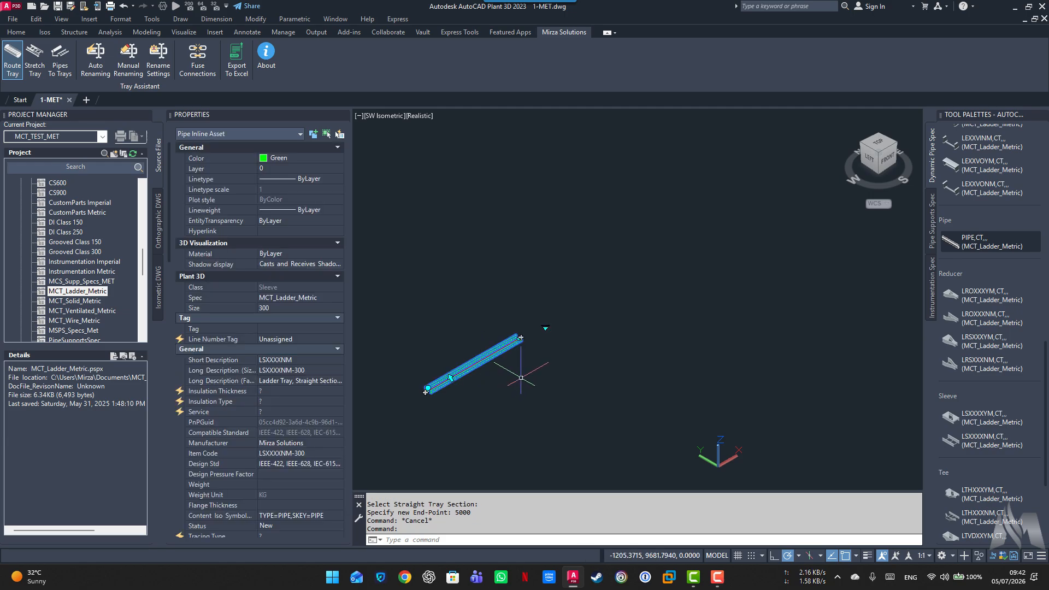
pyautogui.click(12, 58)
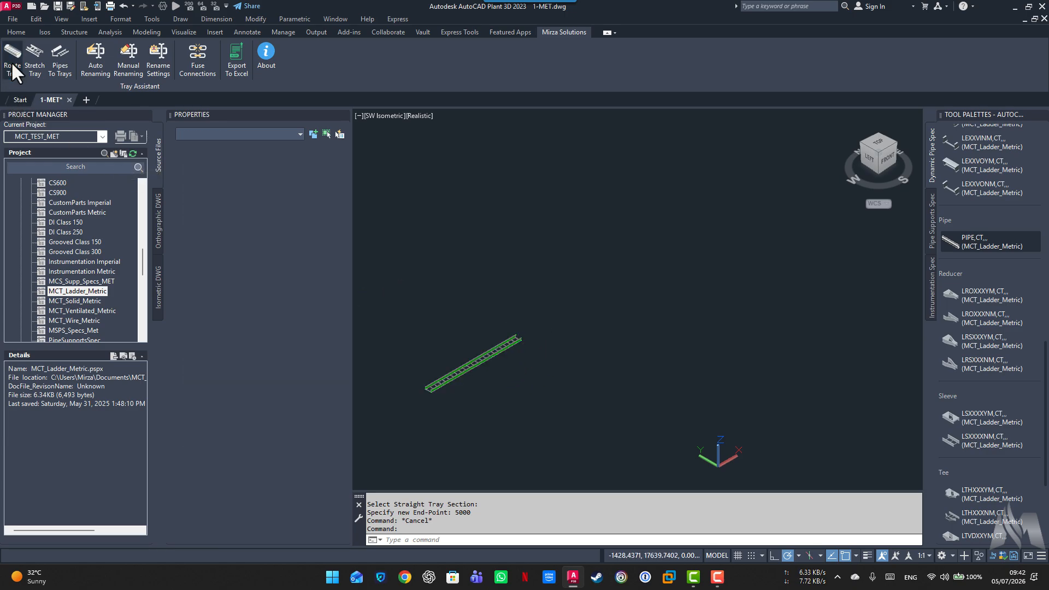
pyautogui.click(554, 304)
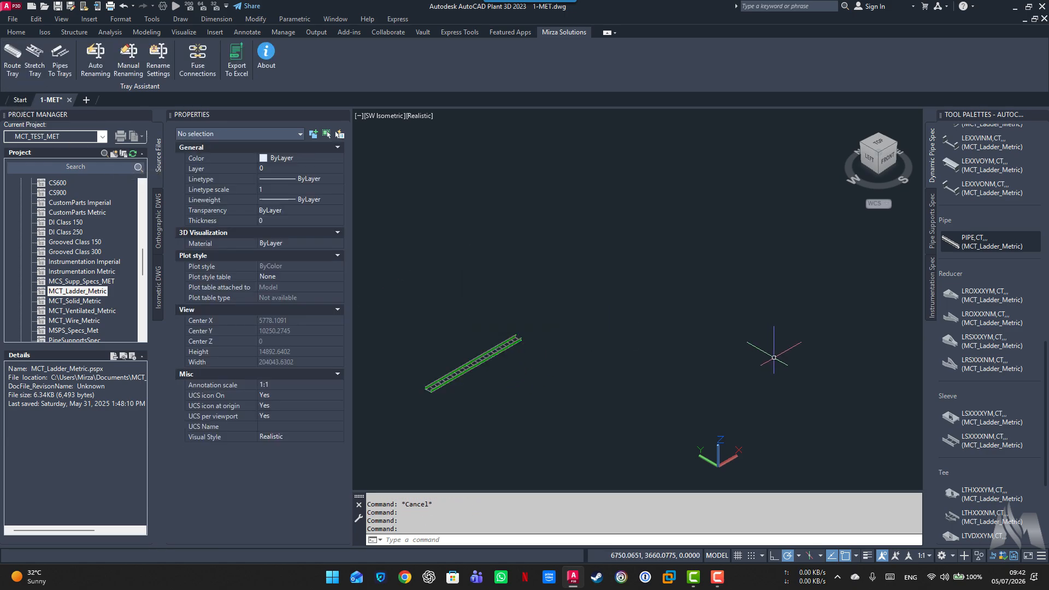
pyautogui.click(951, 242)
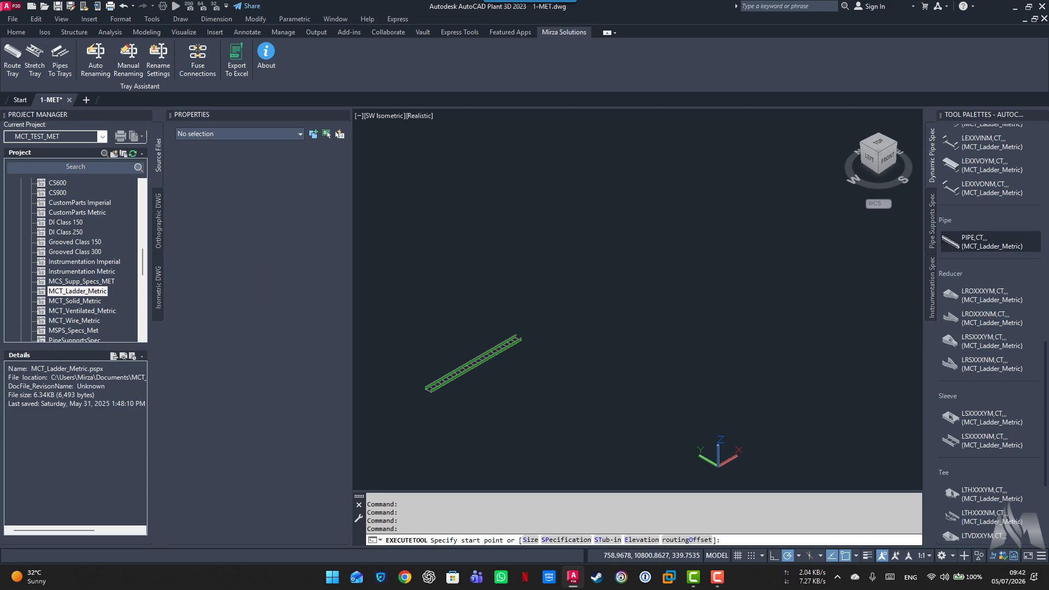
pyautogui.press('Escape')
# Attach an LE90HXNM 90° horizontal ladder elbow to the far end of the straight tray
pyautogui.scroll(5, 980, 264)
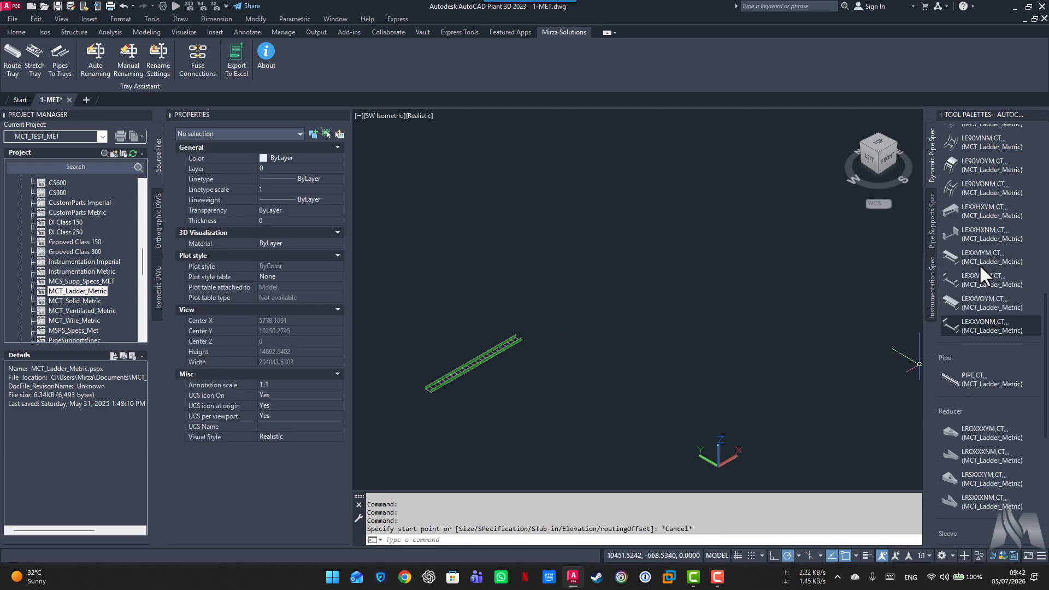
pyautogui.click(948, 164)
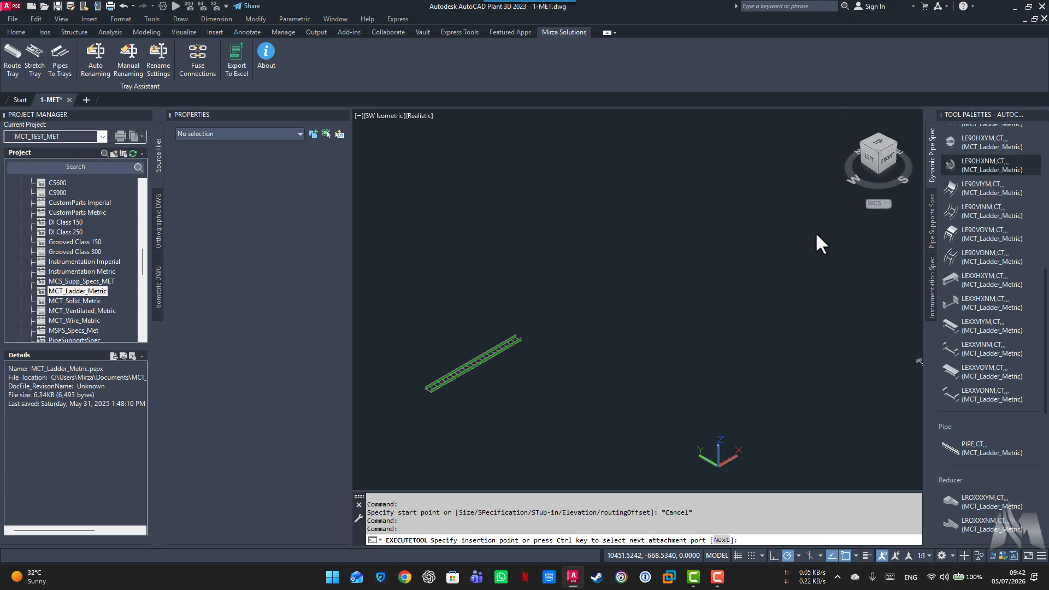
pyautogui.press('ctrl')
pyautogui.click(518, 336)
pyautogui.click(635, 396)
pyautogui.press('Escape')
# Route a straight pipe about 1500 mm long from the open end of the ladder elbow
pyautogui.scroll(3, 535, 371)
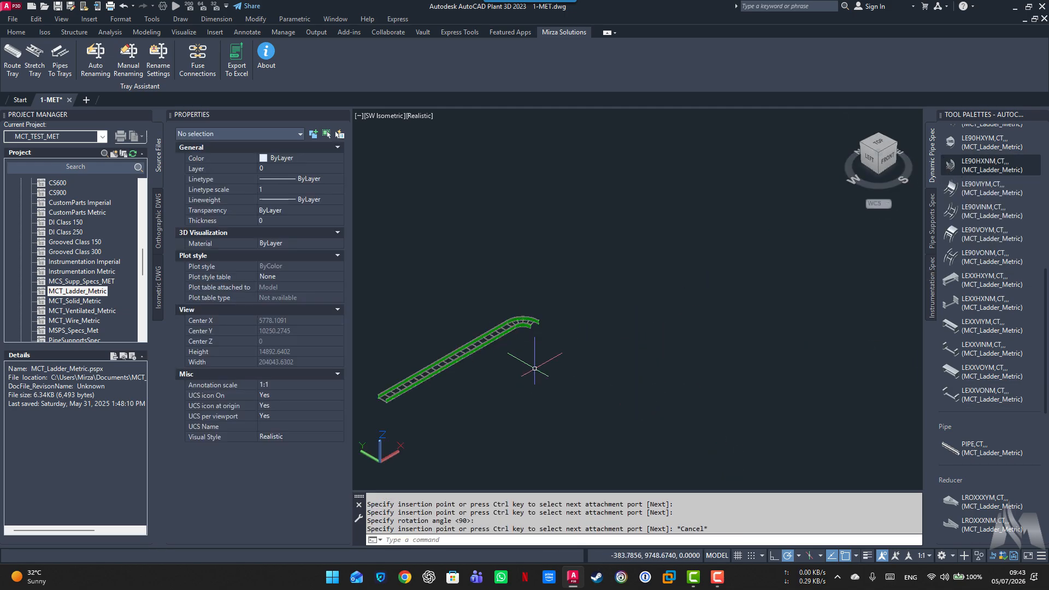
pyautogui.click(510, 302)
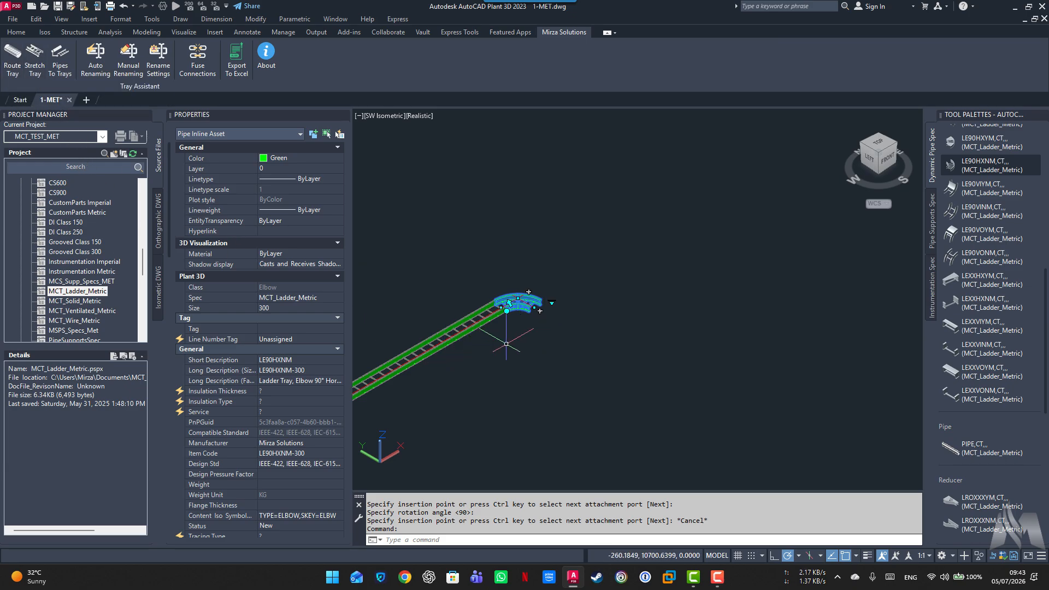
pyautogui.click(540, 311)
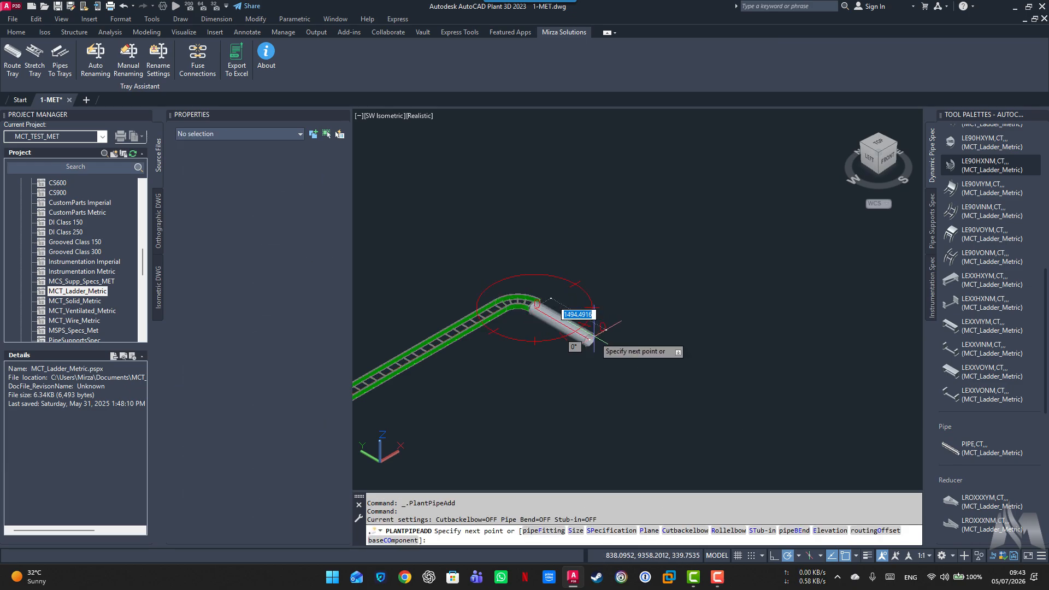
pyautogui.click(595, 329)
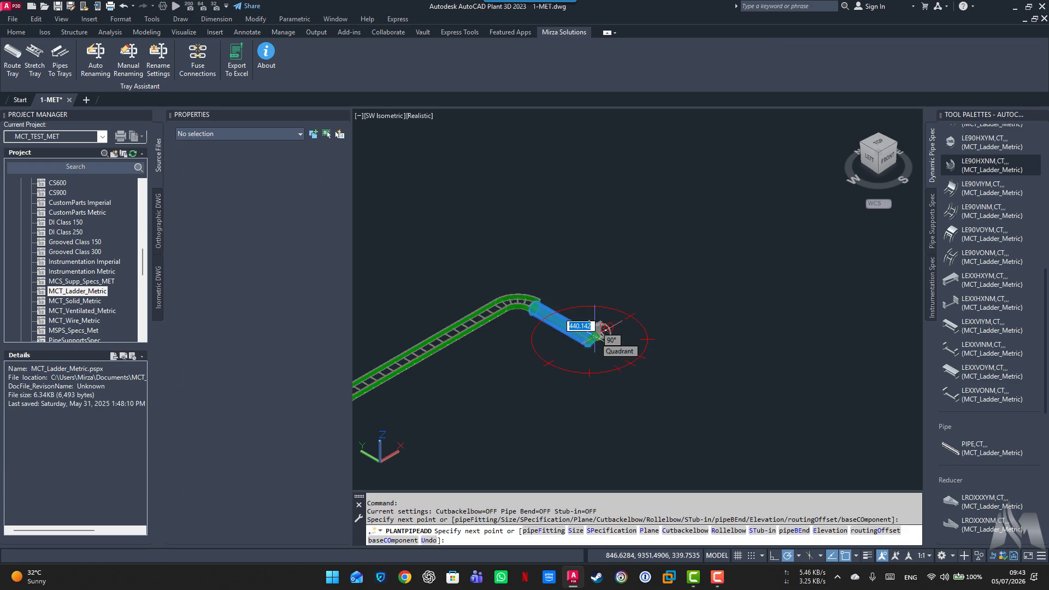
pyautogui.press('Escape')
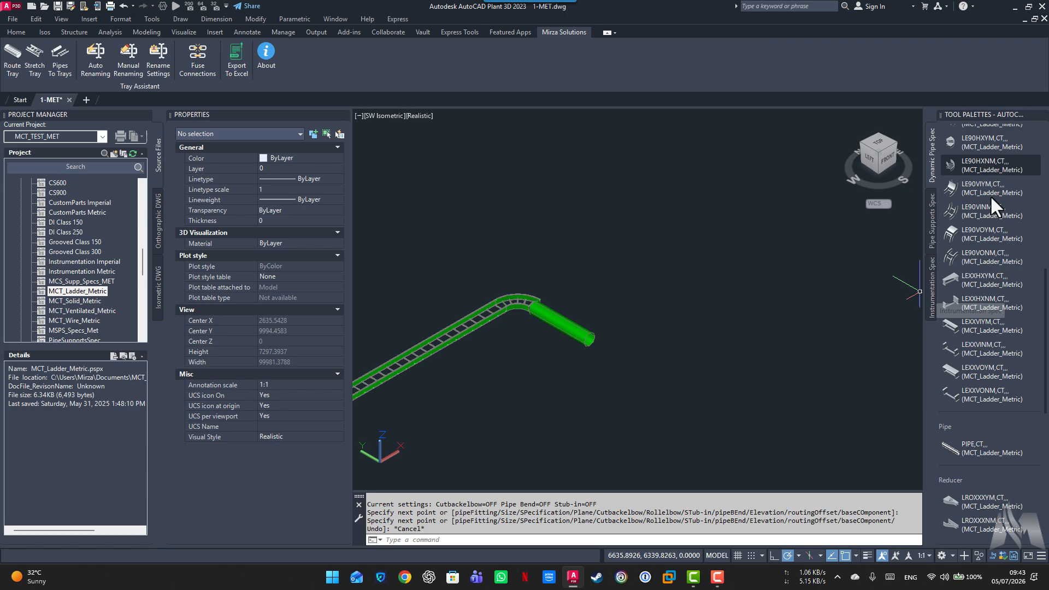
# Attach a second LE90HXNM elbow to the pipe's free end, turning opposite to the first elbow
pyautogui.click(946, 163)
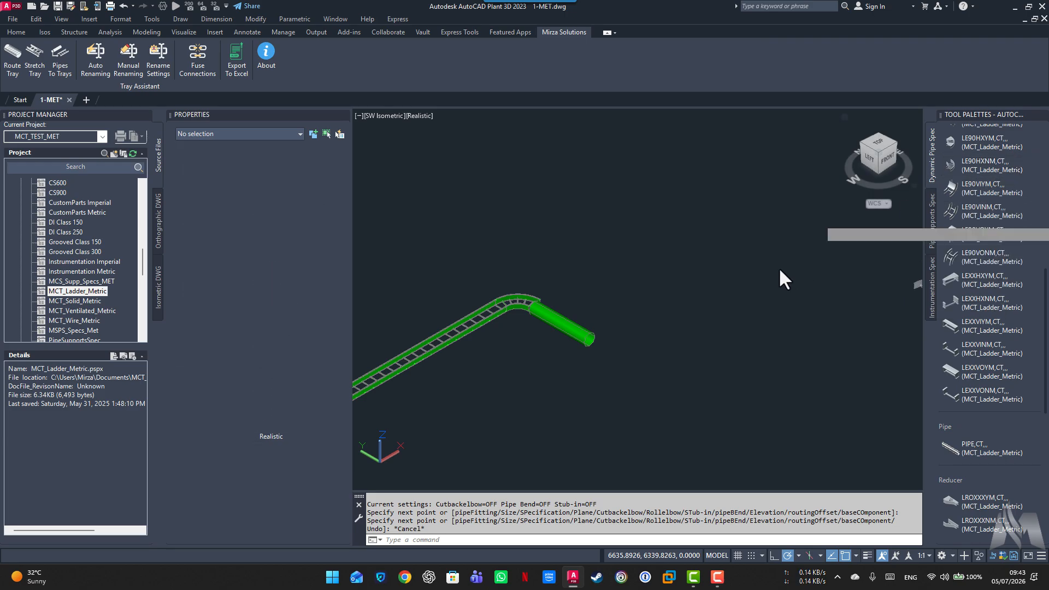
pyautogui.click(590, 345)
pyautogui.click(664, 312)
pyautogui.press('Escape')
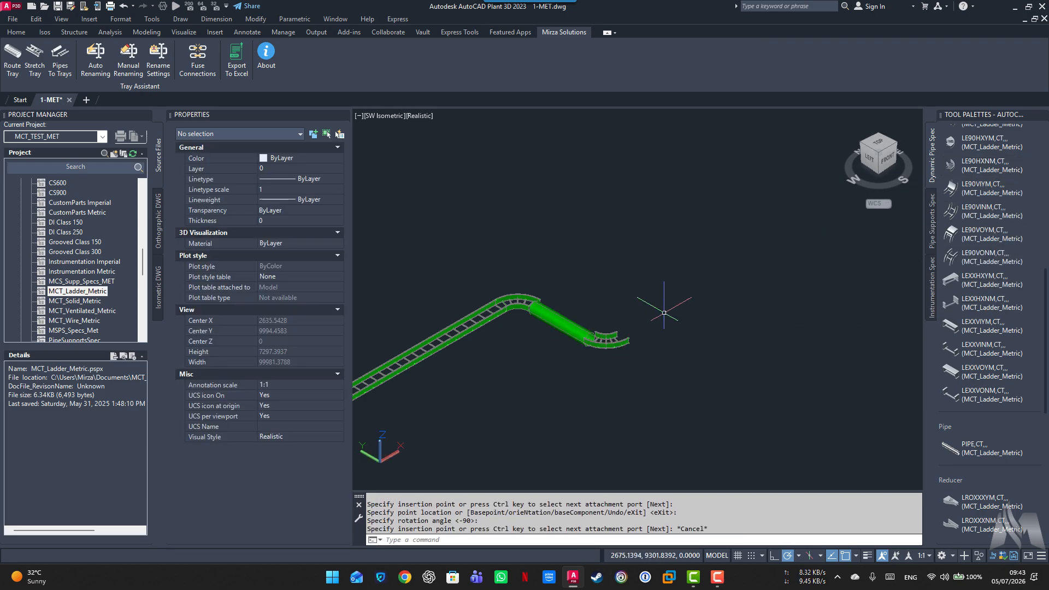
pyautogui.moveTo(525, 385); pyautogui.dragTo(613, 373, button='middle')
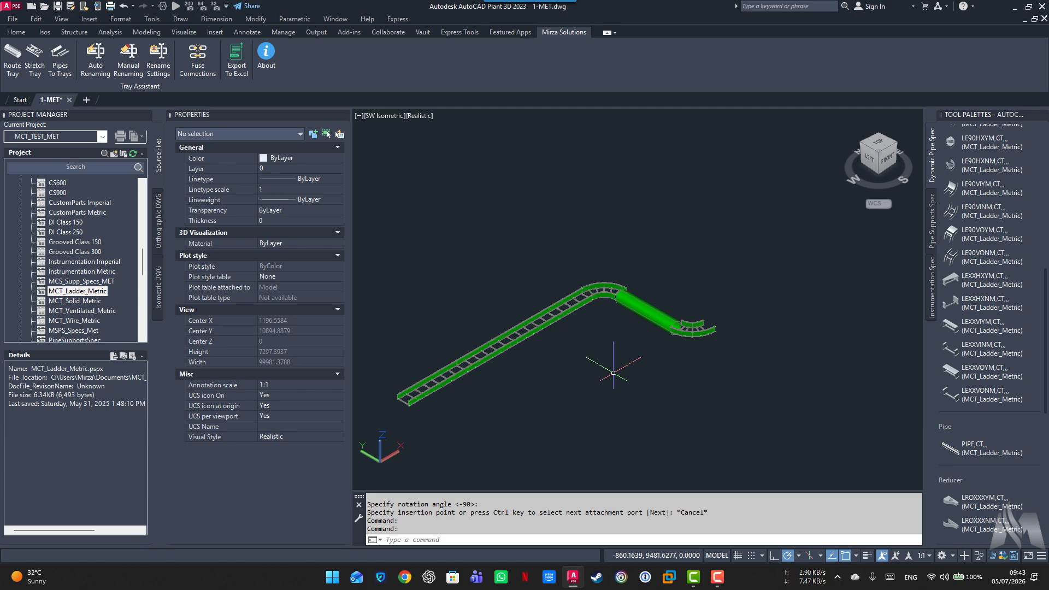
# Try replacing the pipe between the two ladder elbows with an LSXXXXNM straight ladder section attached to the first elbow
pyautogui.click(647, 312)
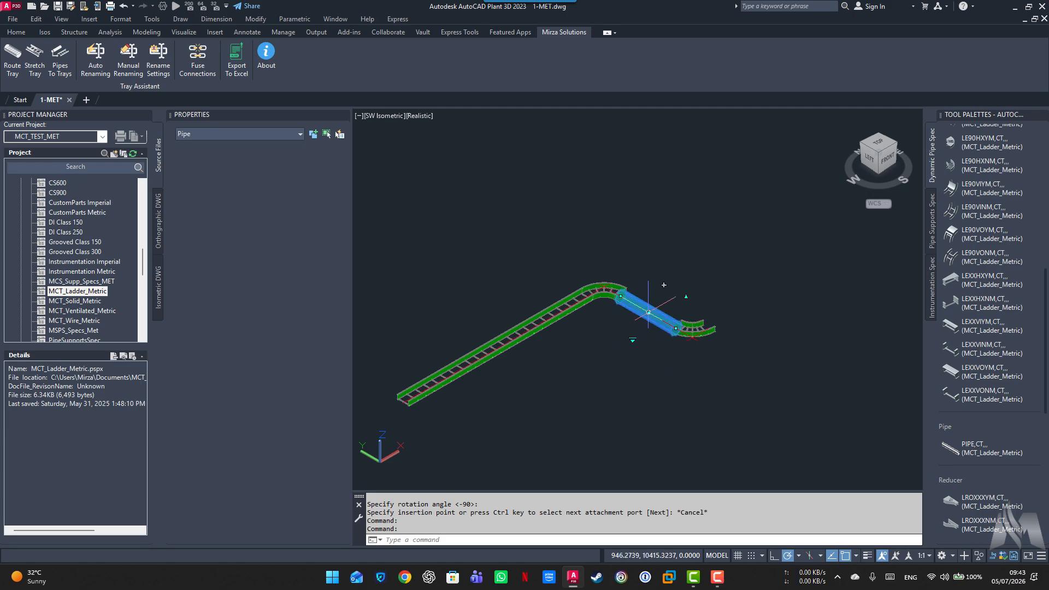
pyautogui.press('Delete')
pyautogui.scroll(-3, 967, 513)
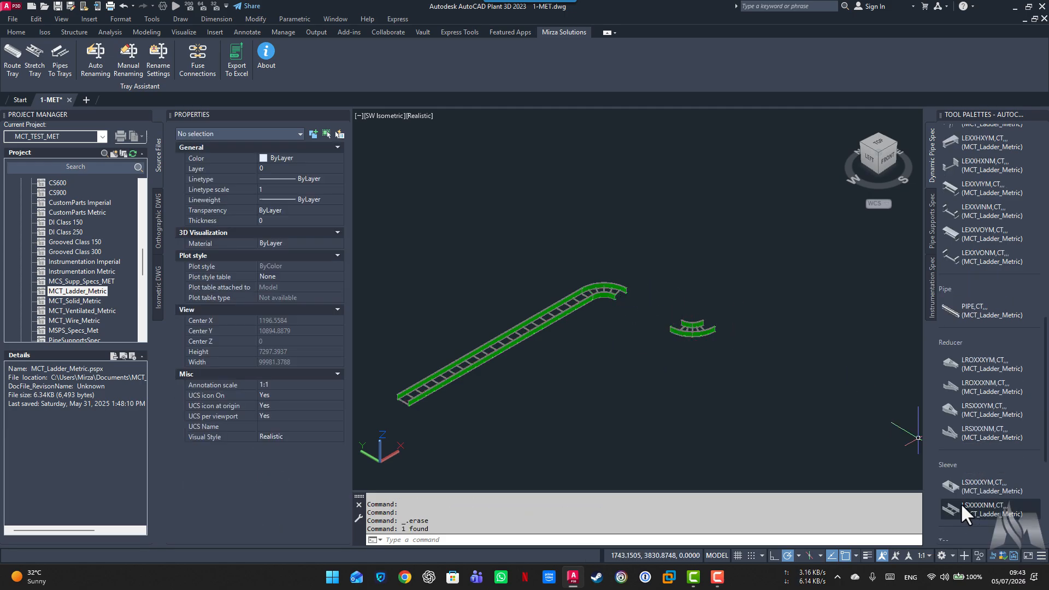
pyautogui.click(962, 505)
pyautogui.click(619, 301)
pyautogui.press('Return')
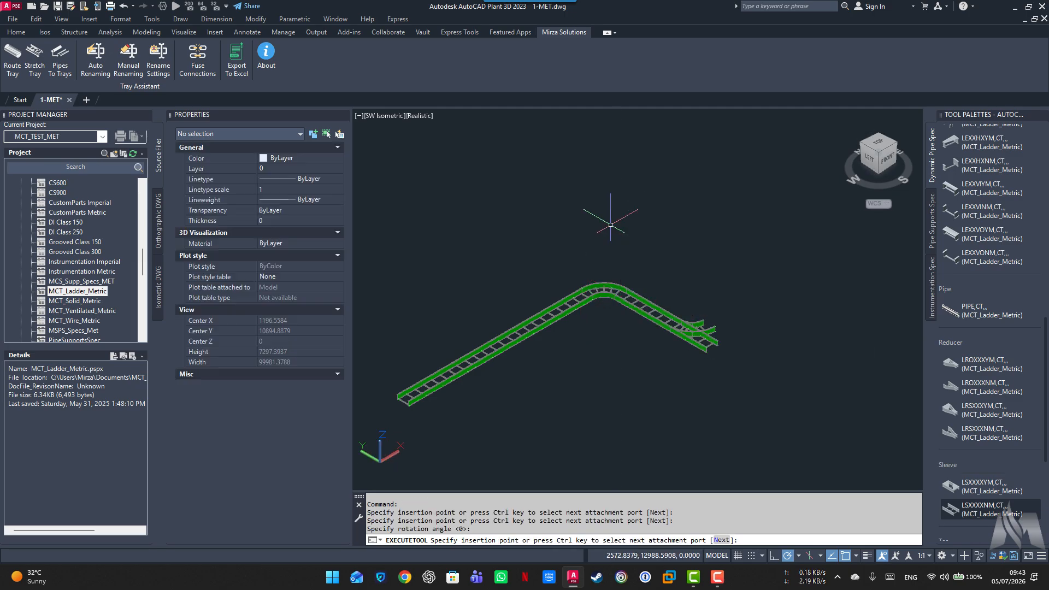
pyautogui.press('Escape')
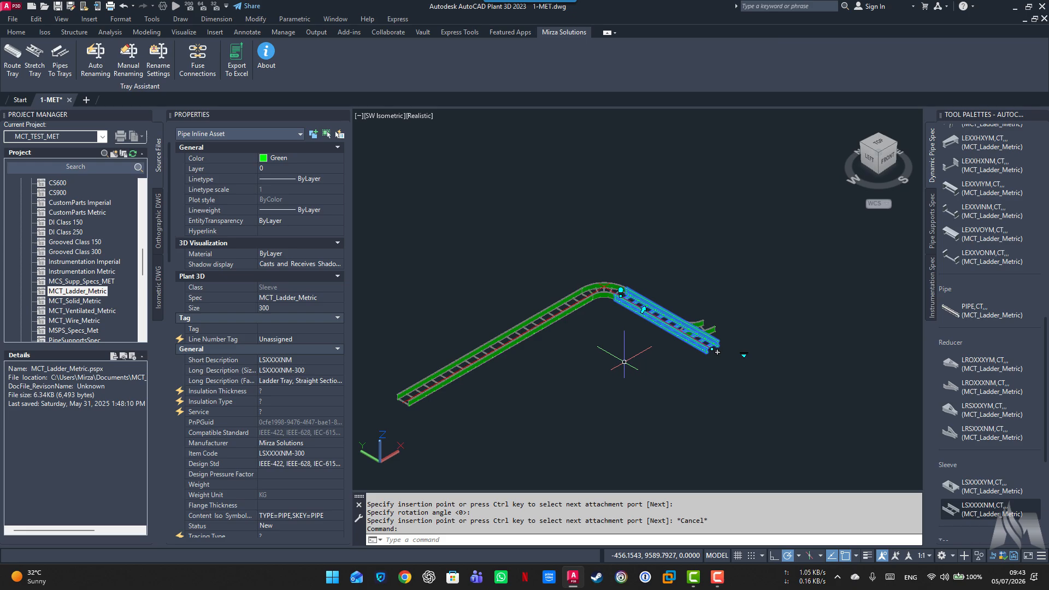
# Undo the placement of the straight ladder section and the deletion of the pipe between the elbows
pyautogui.hotkey('ctrl', 'z')
pyautogui.hotkey('ctrl', 'z')
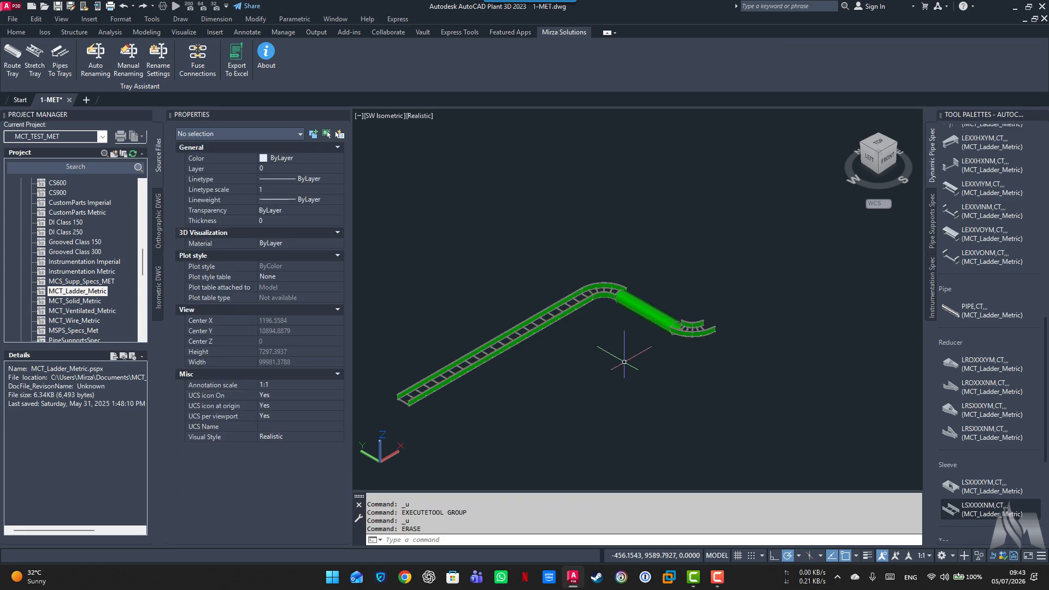
# Convert the pipe between the two ladder elbows into a straight ladder tray with Pipes To Trays
pyautogui.click(61, 62)
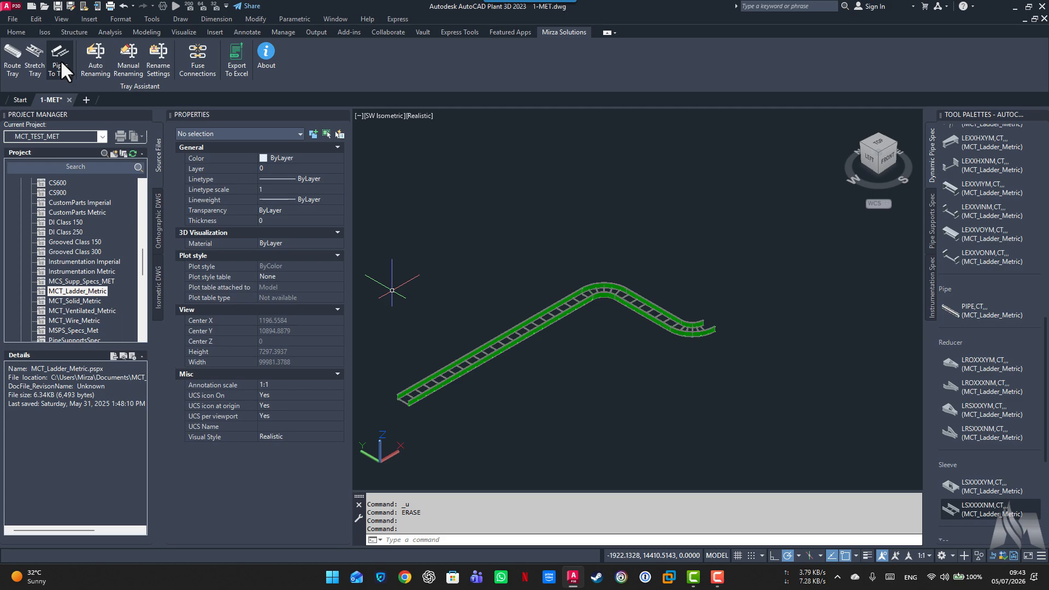
pyautogui.click(653, 313)
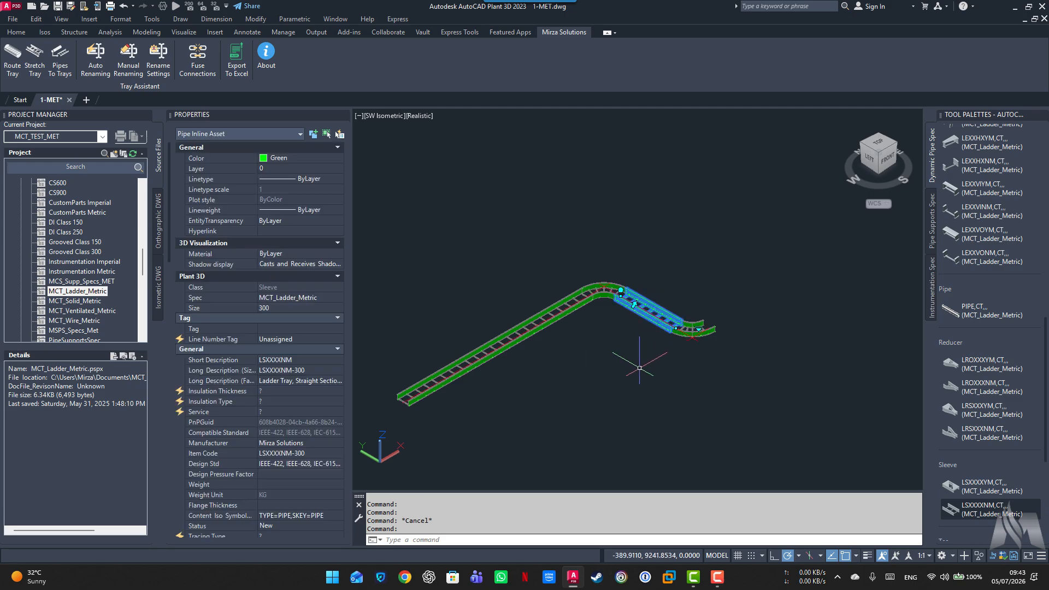
pyautogui.press('Escape')
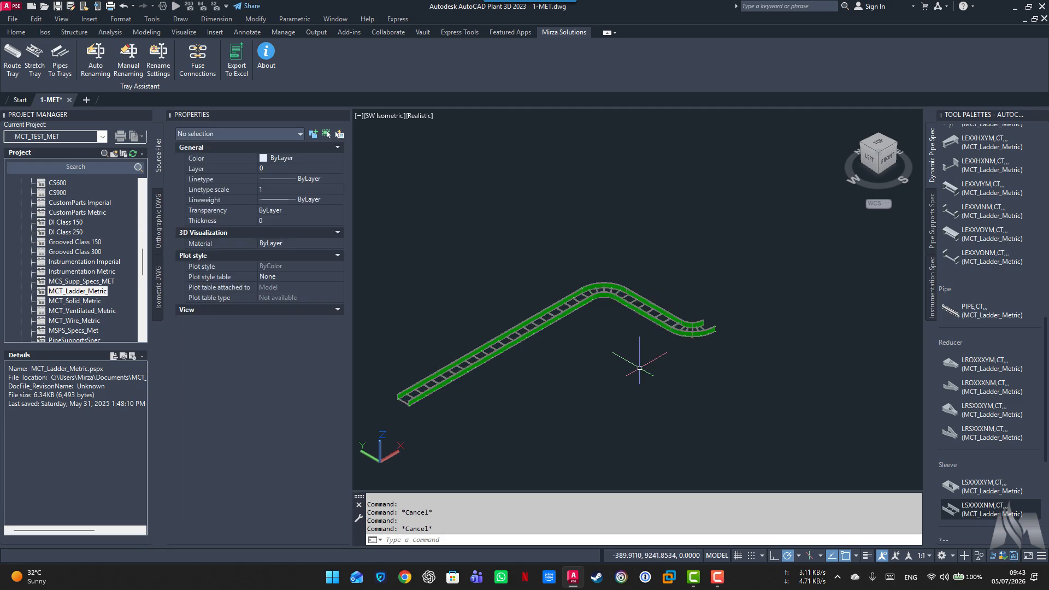
# Enable tray auto-routing again so that new runs are routed as trays
pyautogui.click(11, 69)
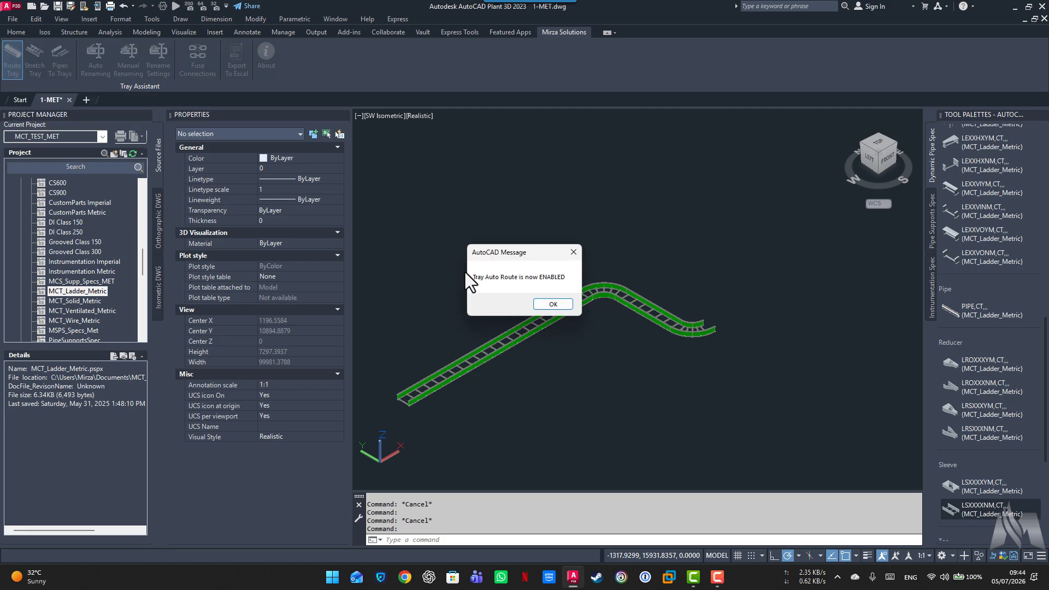
# Extend the ladder tray with a straight run in the positive X direction from its open end elbow
pyautogui.click(553, 304)
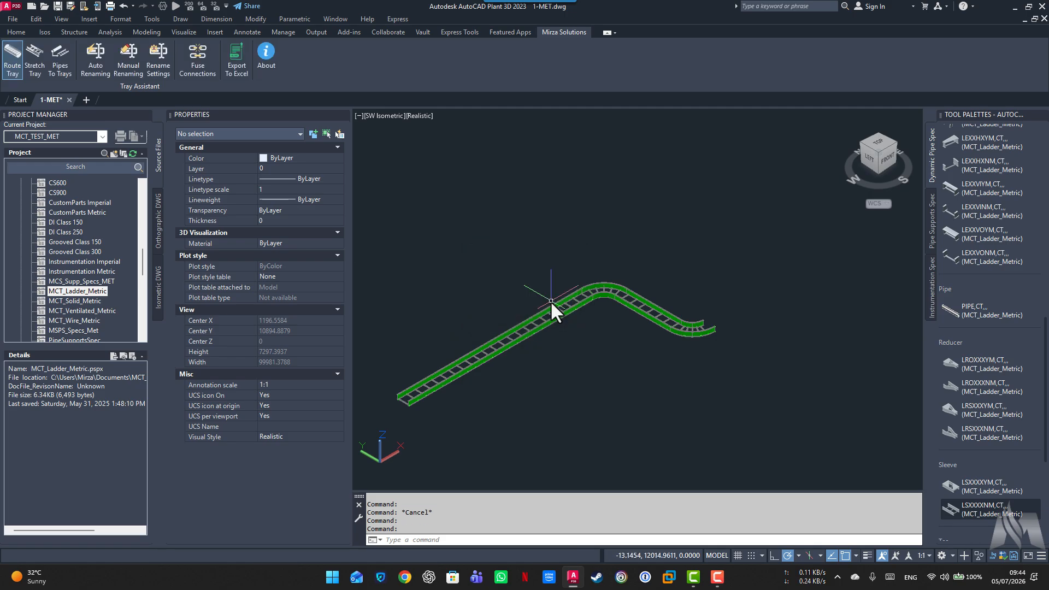
pyautogui.click(713, 327)
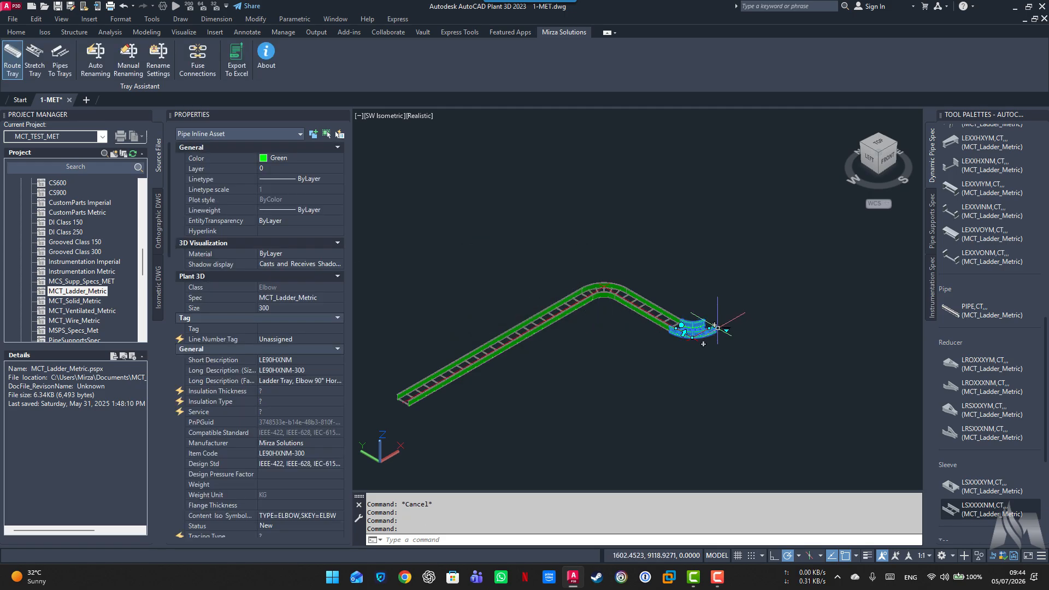
pyautogui.click(704, 344)
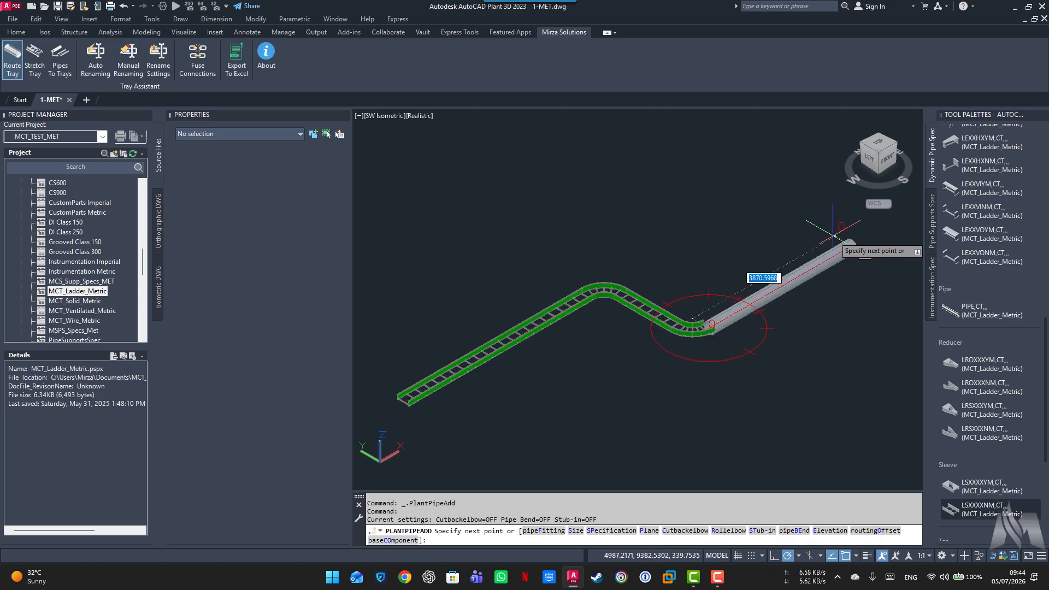
pyautogui.click(868, 234)
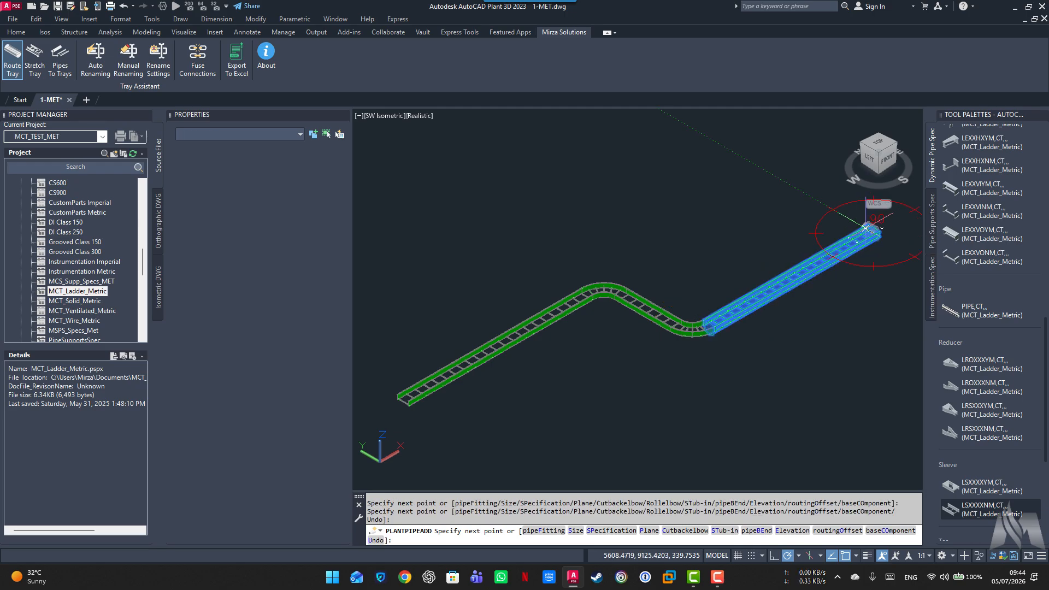
pyautogui.press('Escape')
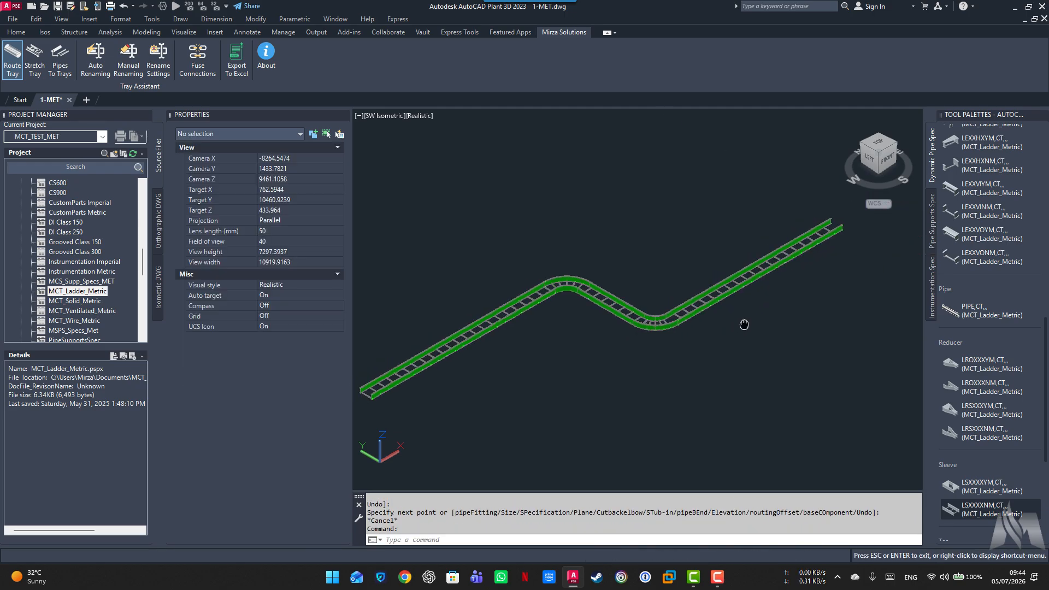
pyautogui.scroll(-2, 746, 323)
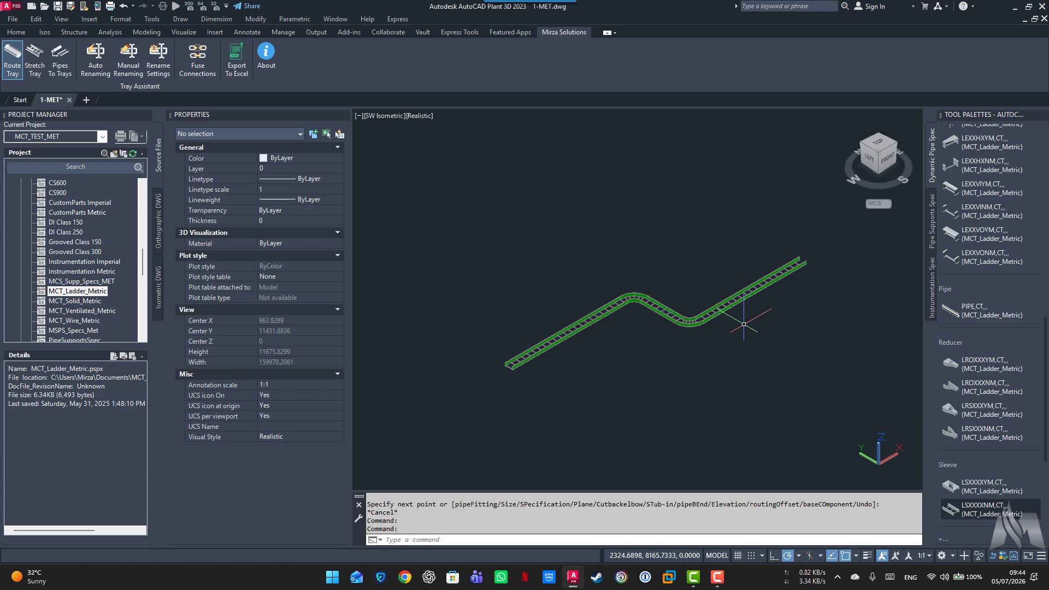
# Turn off tray auto routing and delete the entire existing ladder tray run
pyautogui.click(12, 58)
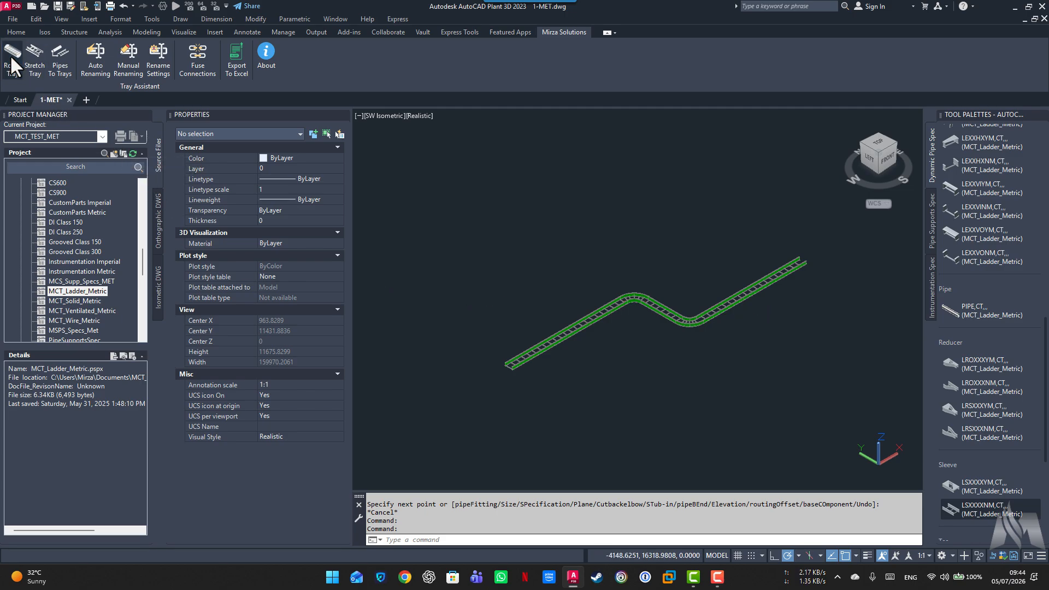
pyautogui.click(554, 305)
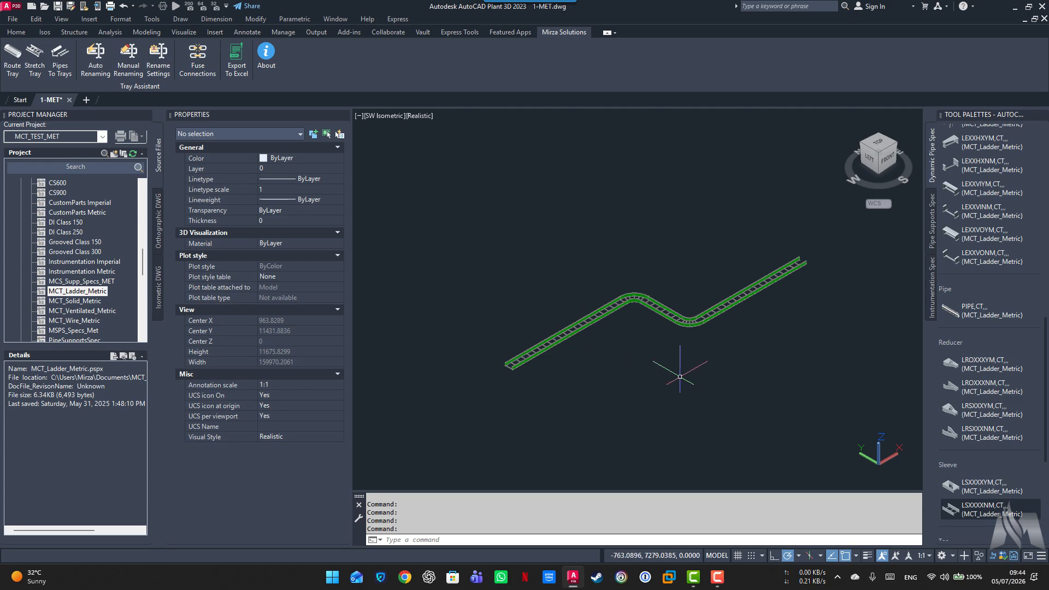
pyautogui.click(758, 374)
pyautogui.click(559, 271)
pyautogui.press('Delete')
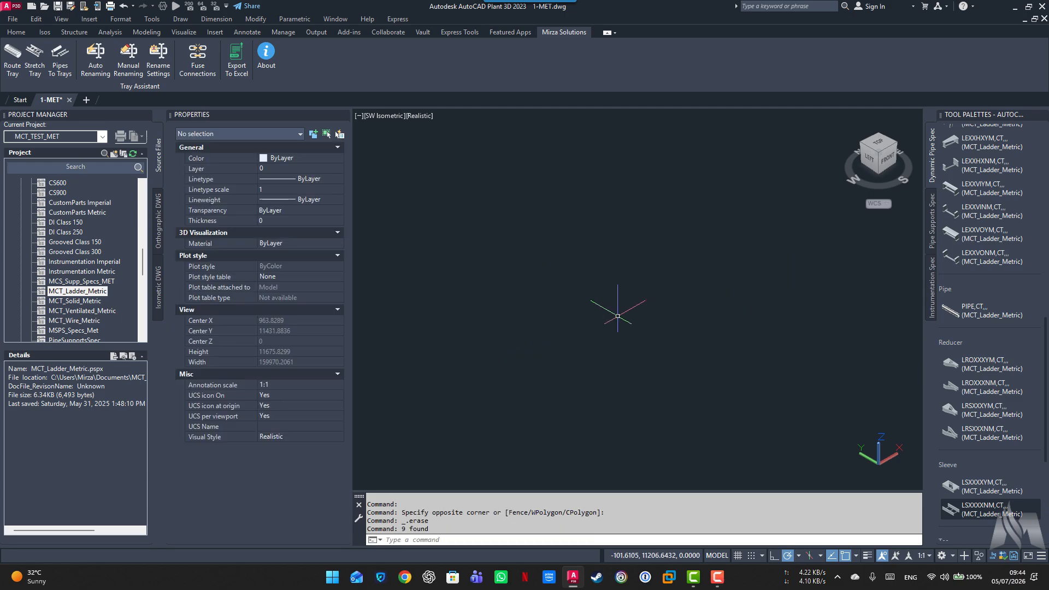
# Enable tray auto routing and route a straight 8000 mm MCT_Ladder_Metric tray along the positive X direction
pyautogui.click(12, 62)
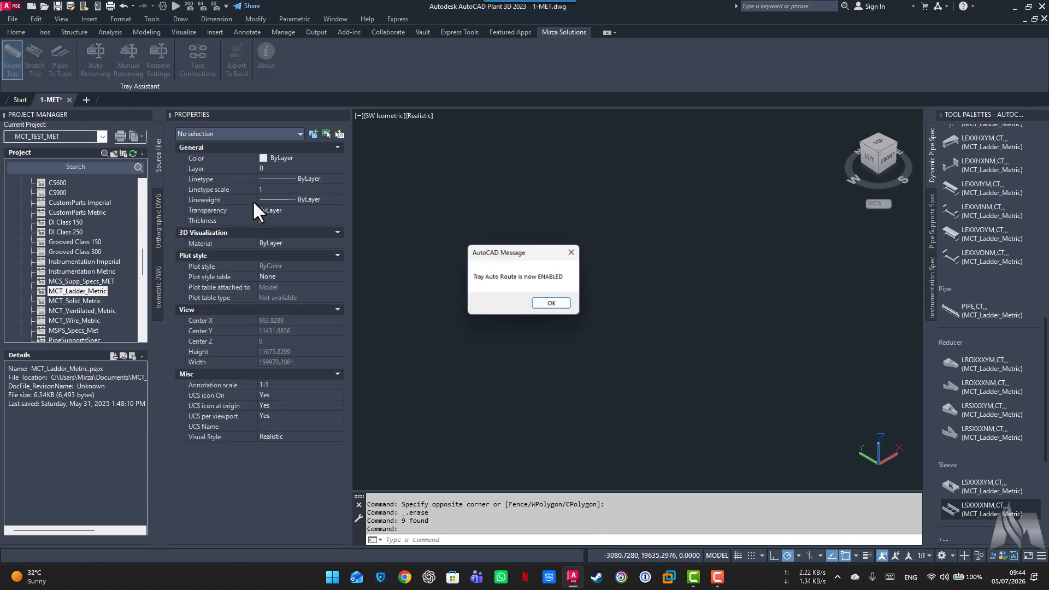
pyautogui.click(544, 303)
pyautogui.click(957, 314)
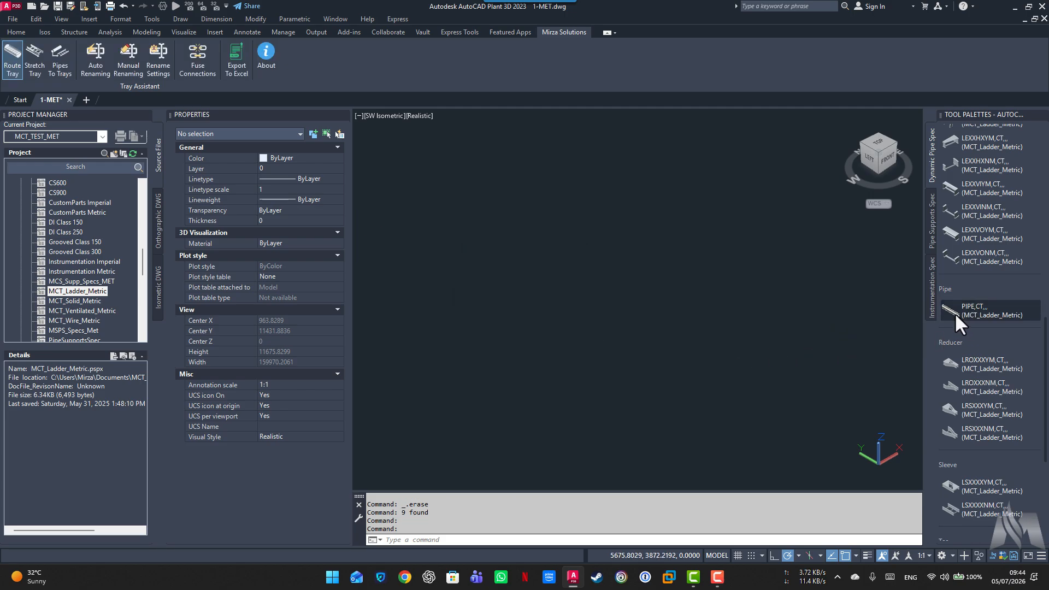
pyautogui.click(19, 32)
pyautogui.click(563, 33)
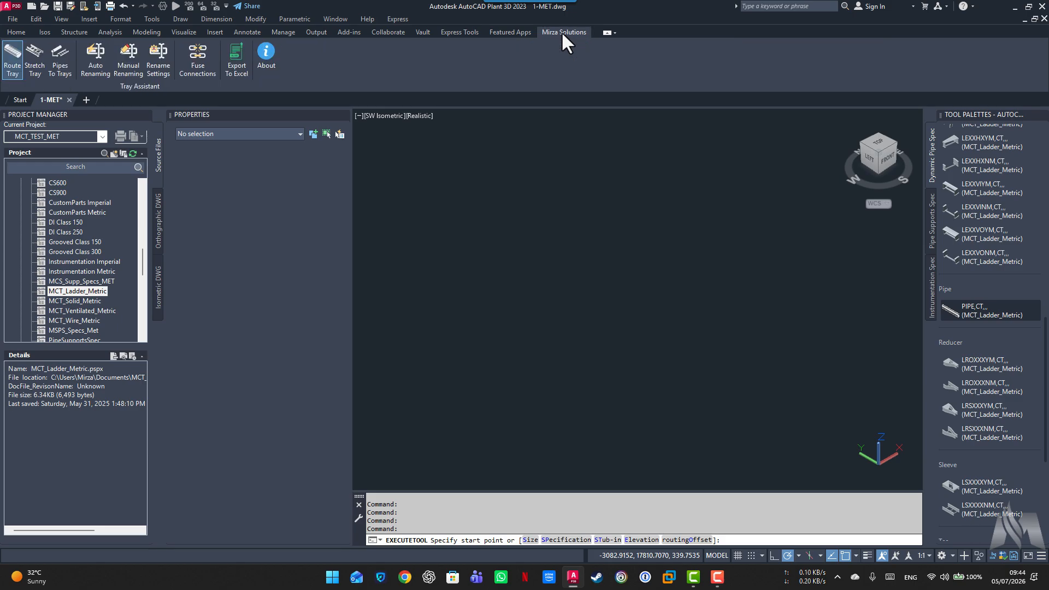
pyautogui.click(444, 374)
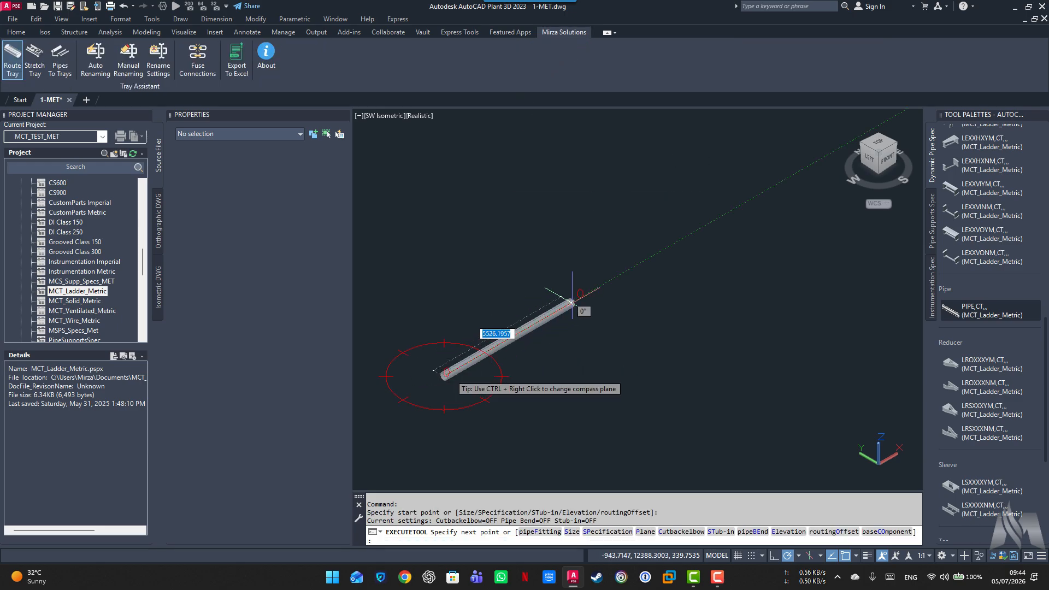
pyautogui.write('800')
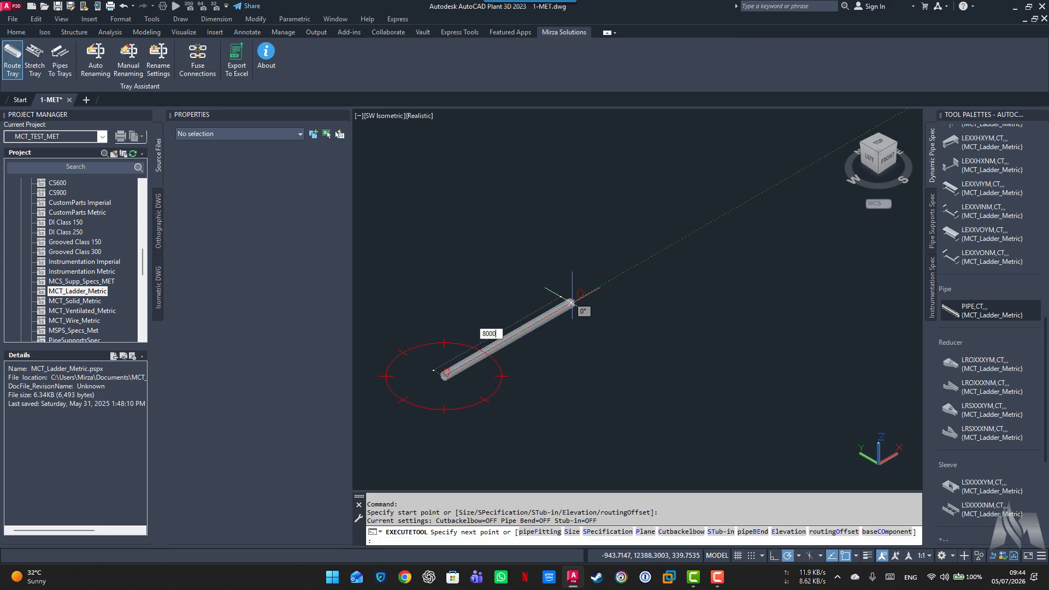
pyautogui.write('0')
pyautogui.press('Return')
pyautogui.press('Escape')
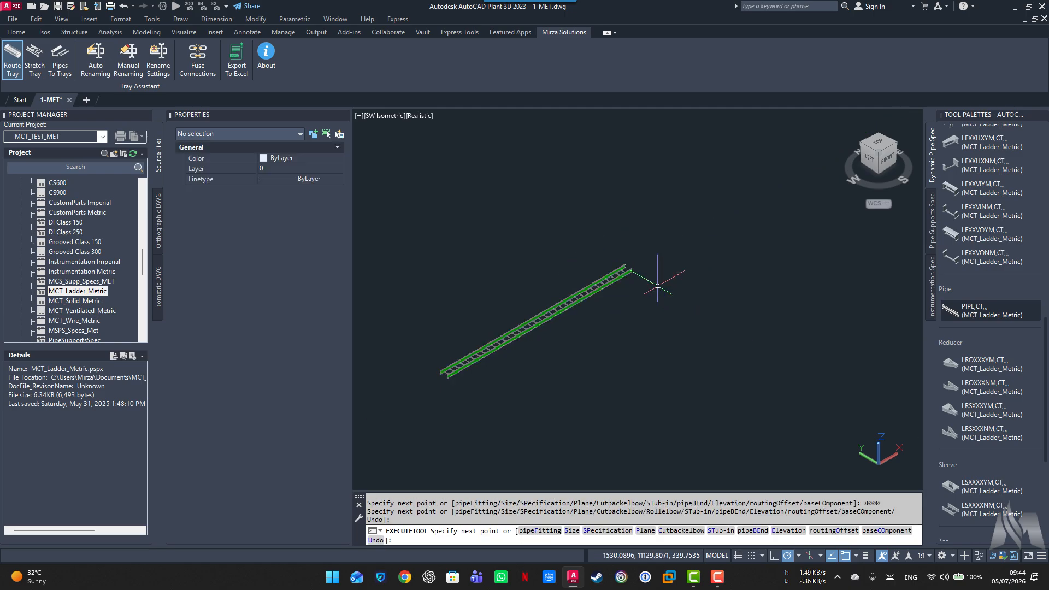
# Attach an LE90HXNM horizontal 90° elbow to the far end of the straight tray, turning toward negative Y
pyautogui.scroll(1, 1002, 189)
pyautogui.scroll(3, 1002, 189)
pyautogui.click(944, 165)
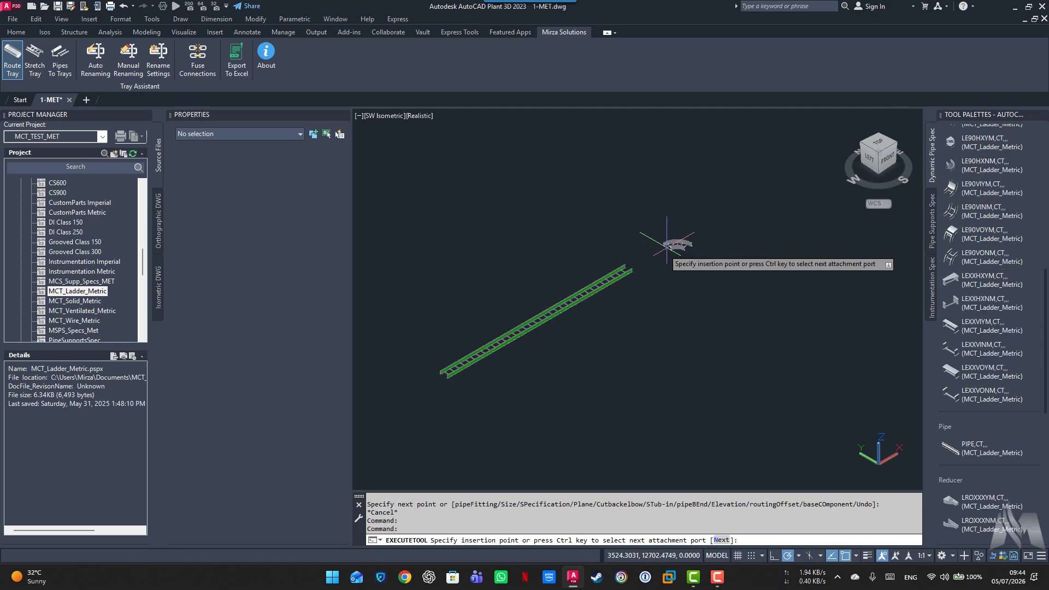
pyautogui.click(633, 268)
pyautogui.click(807, 319)
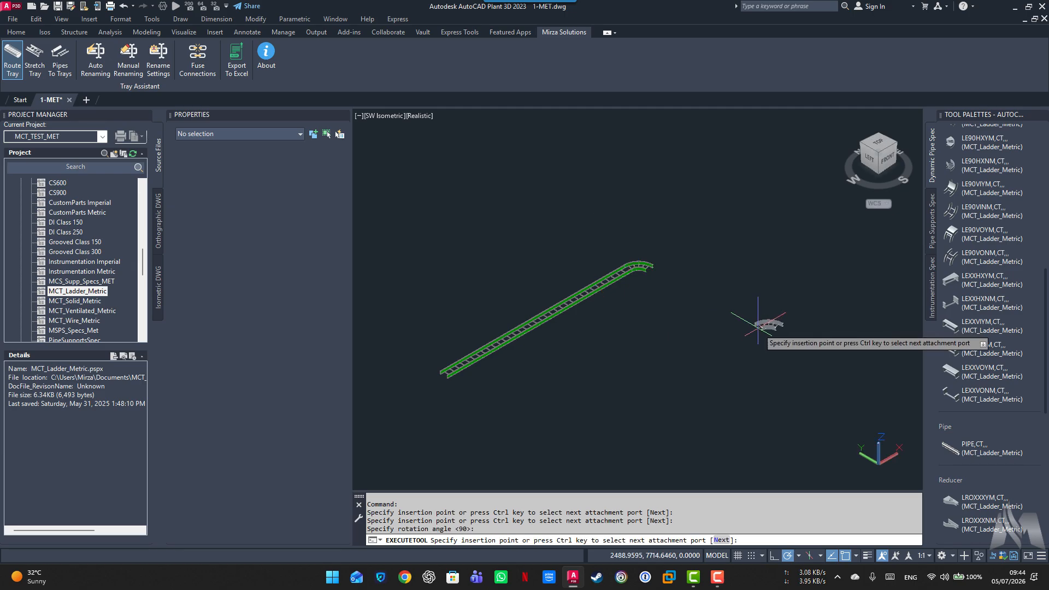
pyautogui.press('Escape')
pyautogui.press('Escape')
pyautogui.press('Escape')
# Continue the tray 2000 mm straight from the elbow's open end
pyautogui.click(638, 268)
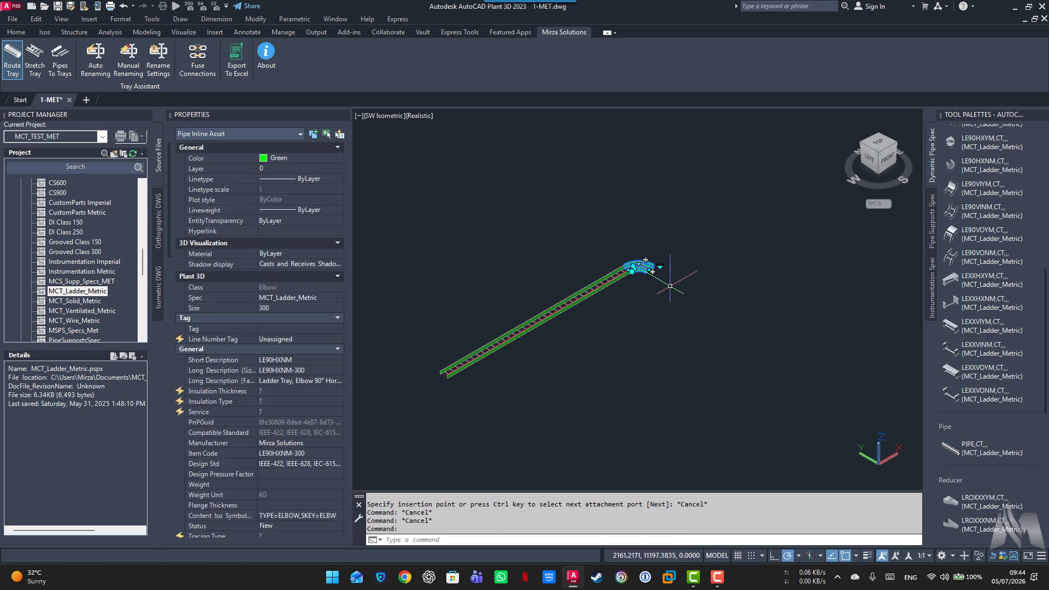
pyautogui.click(645, 260)
pyautogui.write('2000')
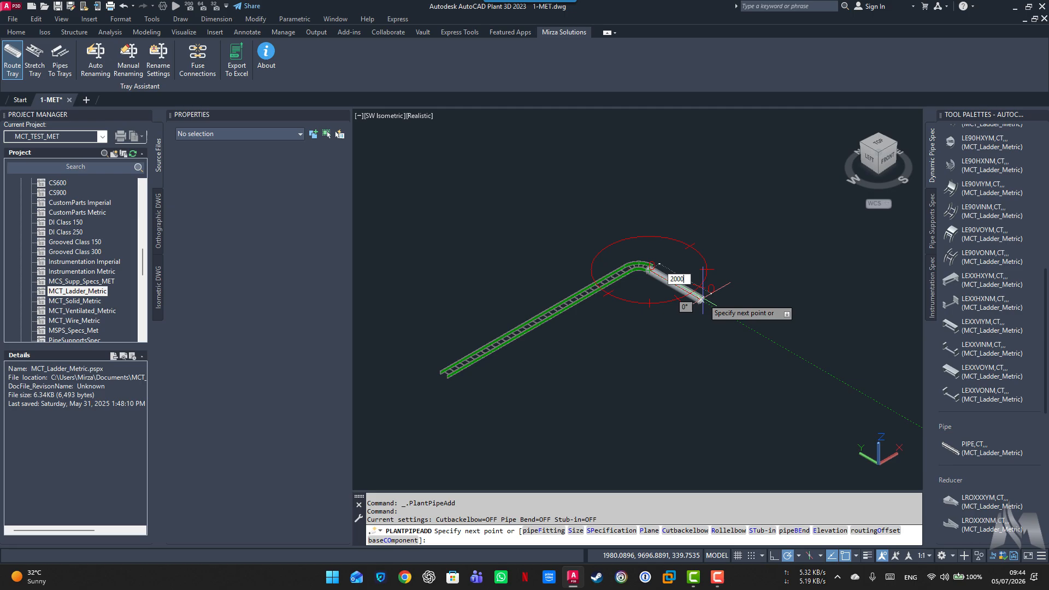
pyautogui.press('Return')
pyautogui.press('Escape')
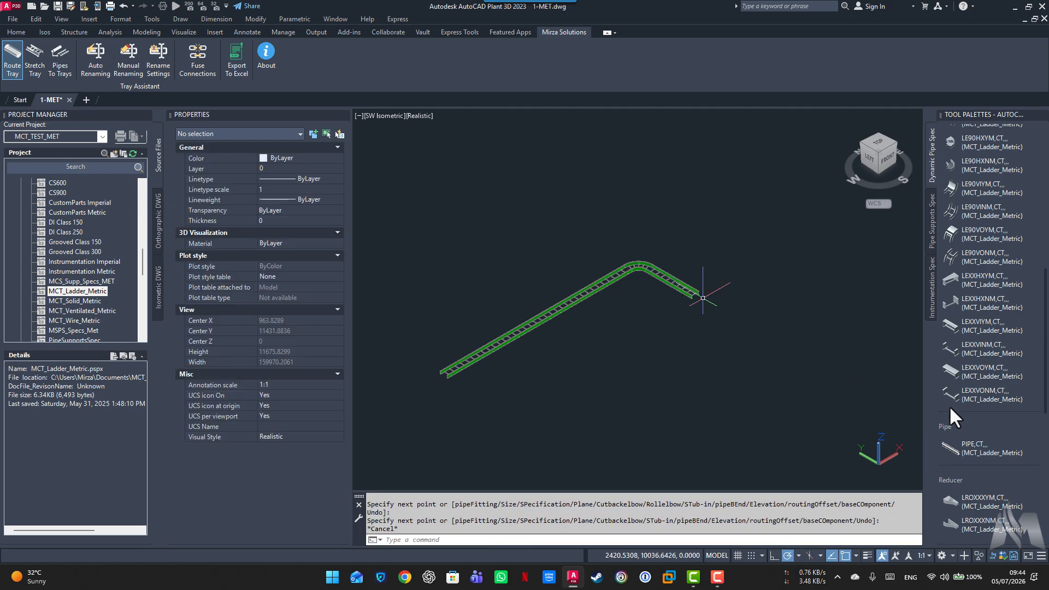
# Attach an LRSXXXNM straight reducer to the open end of the 2000 mm tray section at the default rotation
pyautogui.click(950, 498)
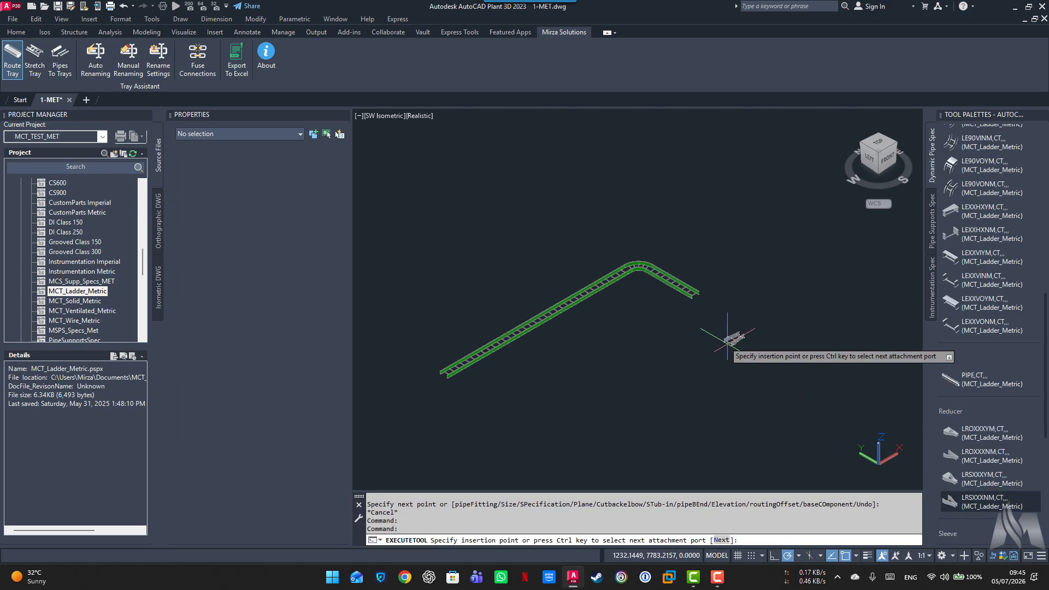
pyautogui.click(701, 297)
pyautogui.press('Return')
pyautogui.press('Escape')
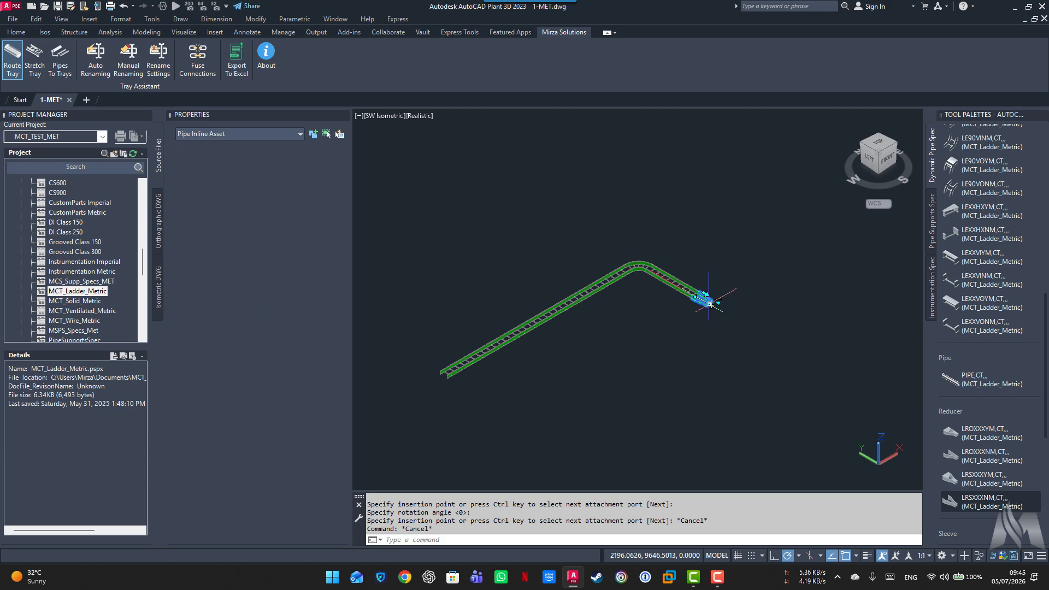
# Continue the tray 5000 mm straight from the narrow end of the reducer
pyautogui.click(705, 300)
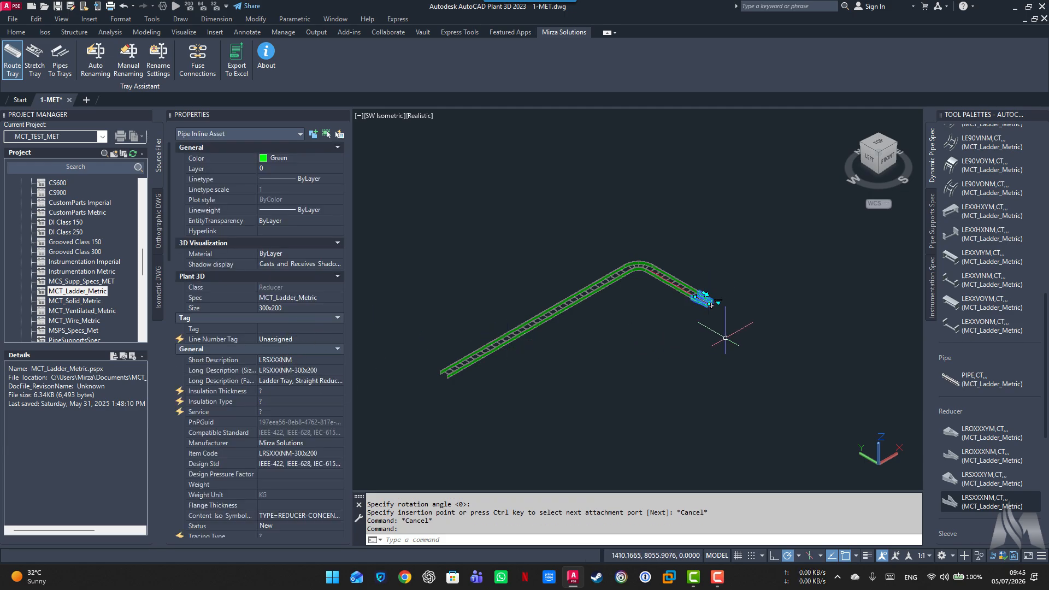
pyautogui.click(711, 305)
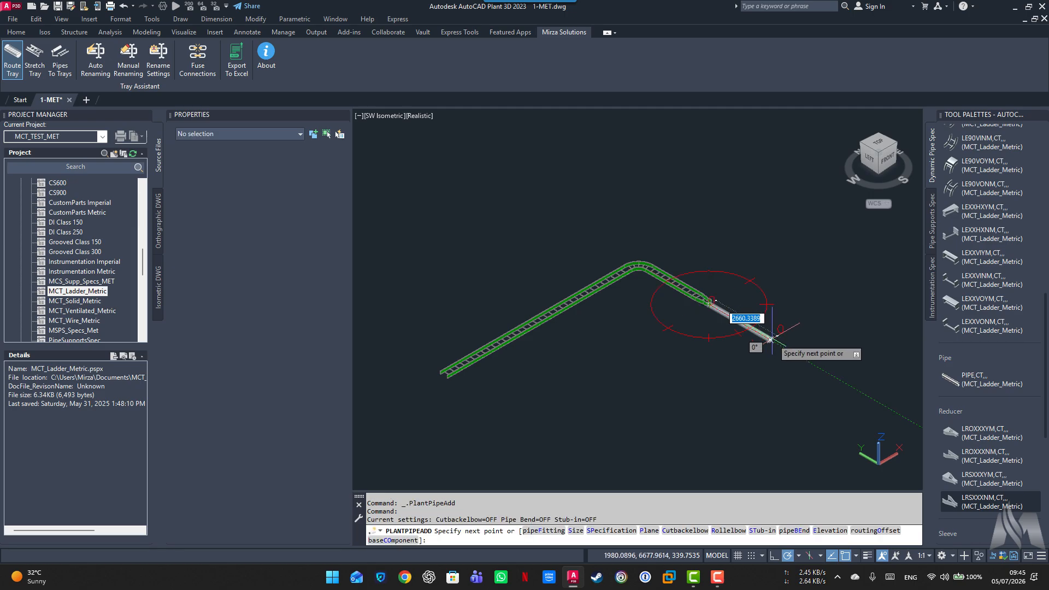
pyautogui.write('5000')
pyautogui.press('Return')
pyautogui.press('Escape')
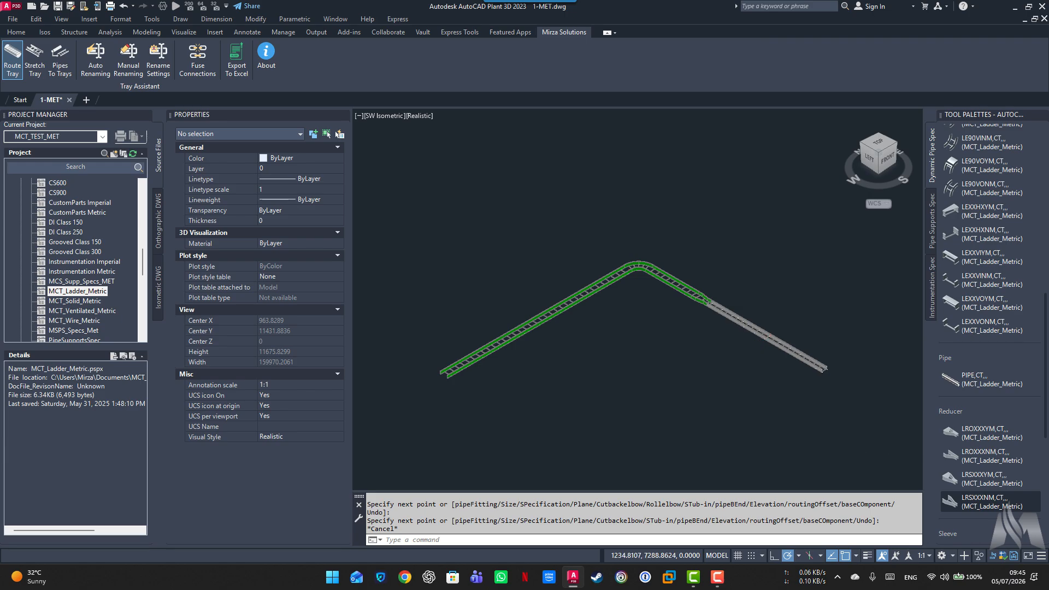
# Change the RungSpace value of the straight tray section between the elbow and the reducer
pyautogui.scroll(2, 739, 350)
pyautogui.scroll(-2, 739, 350)
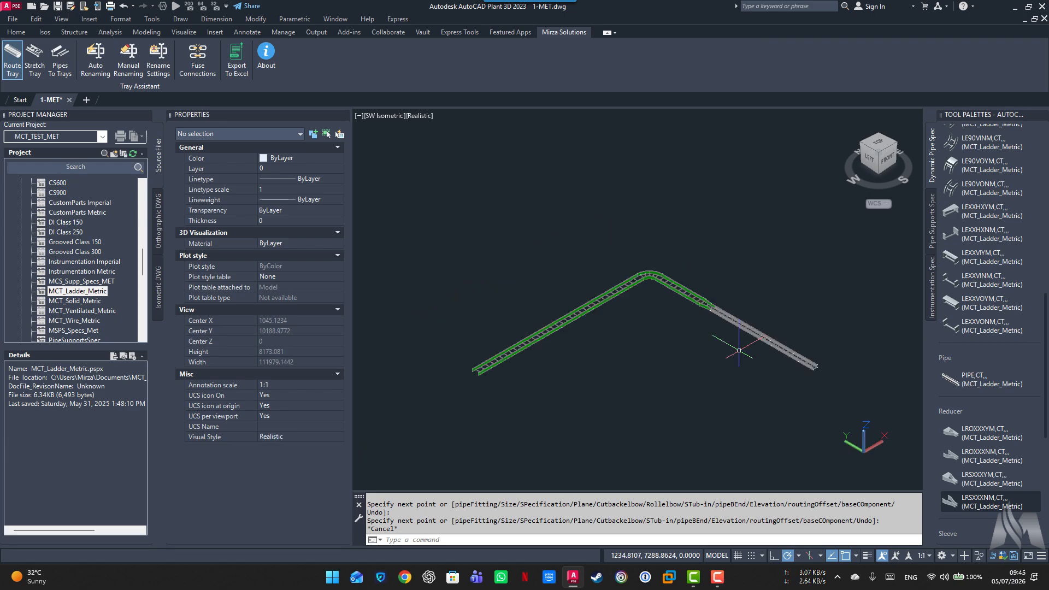
pyautogui.click(677, 291)
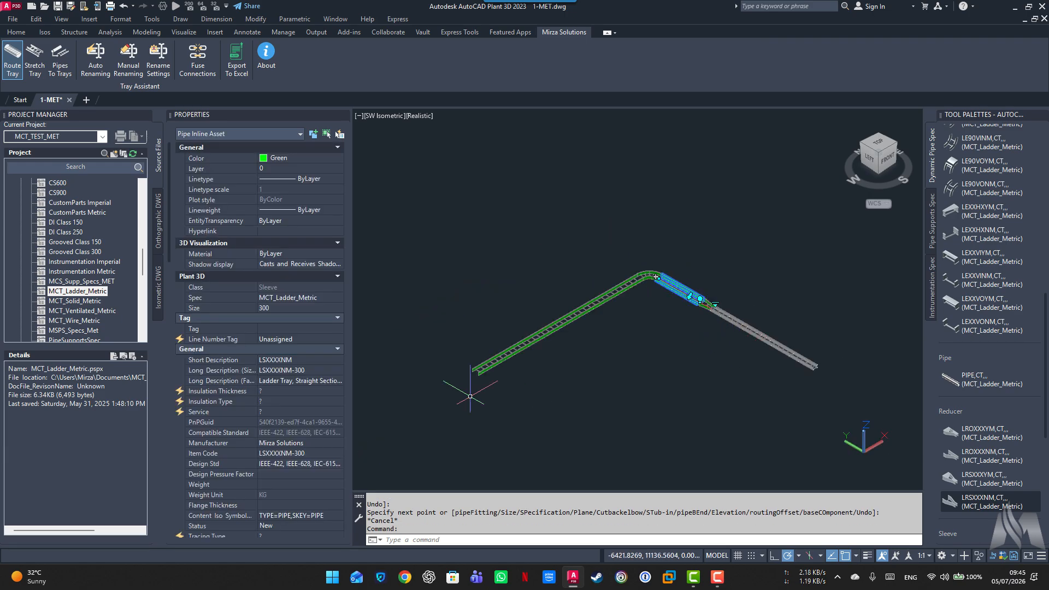
pyautogui.scroll(-10, 247, 424)
pyautogui.scroll(-6, 247, 423)
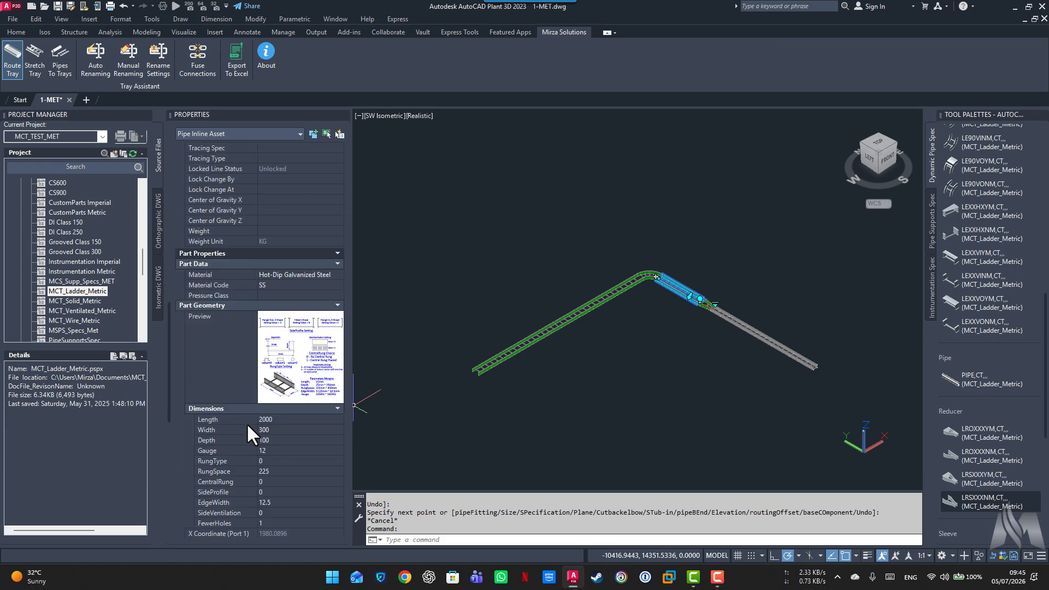
pyautogui.click(287, 409)
pyautogui.press('Return')
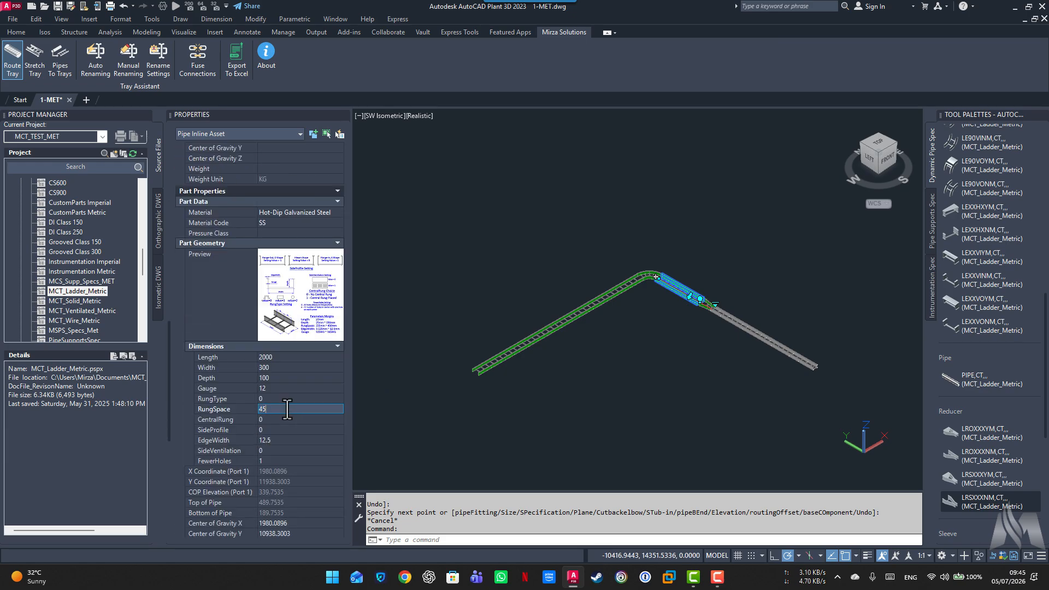
pyautogui.press('Escape')
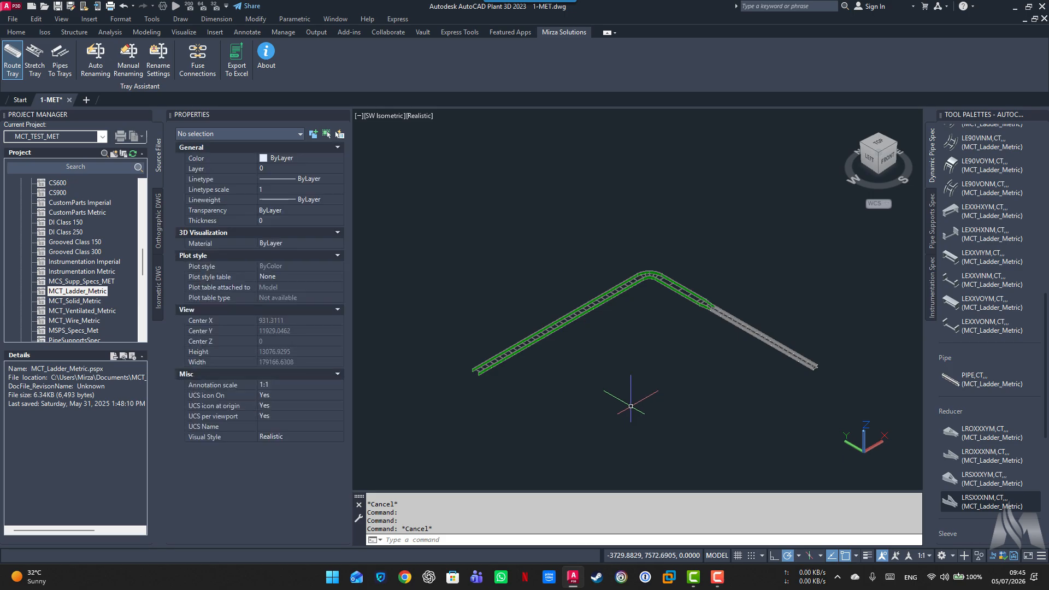
# Create a Quick Iso of the complete tray run with the Check_A2 style and open the isometric creation details
pyautogui.click(439, 223)
pyautogui.click(837, 411)
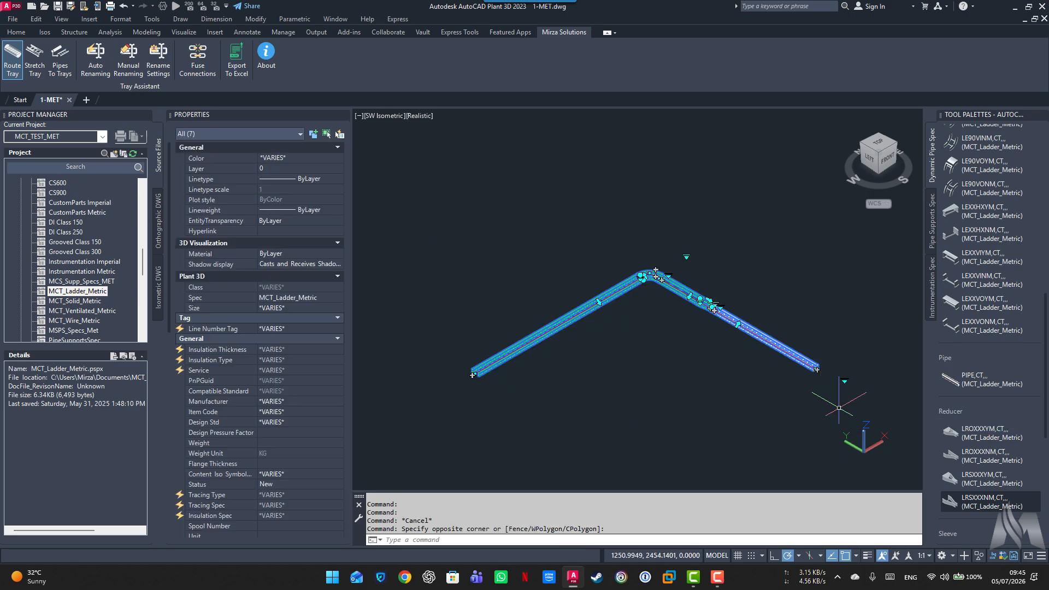
pyautogui.click(45, 31)
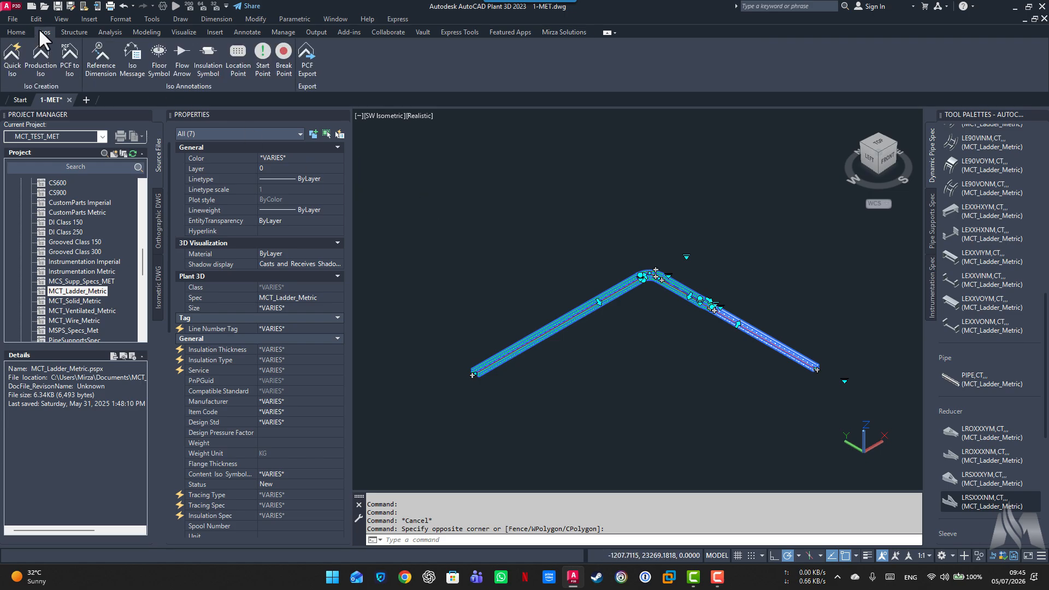
pyautogui.click(12, 68)
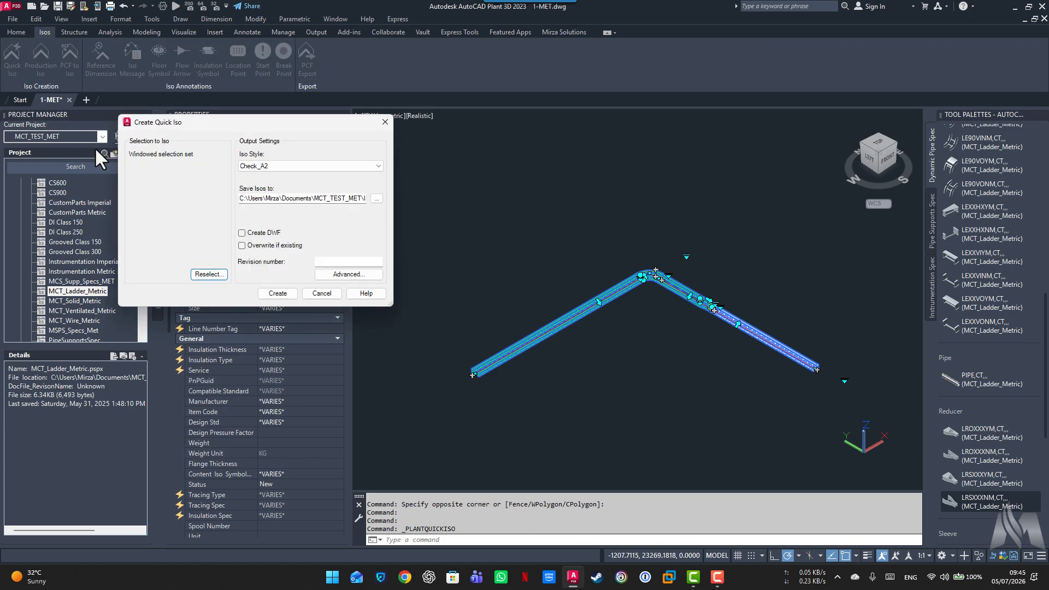
pyautogui.click(277, 294)
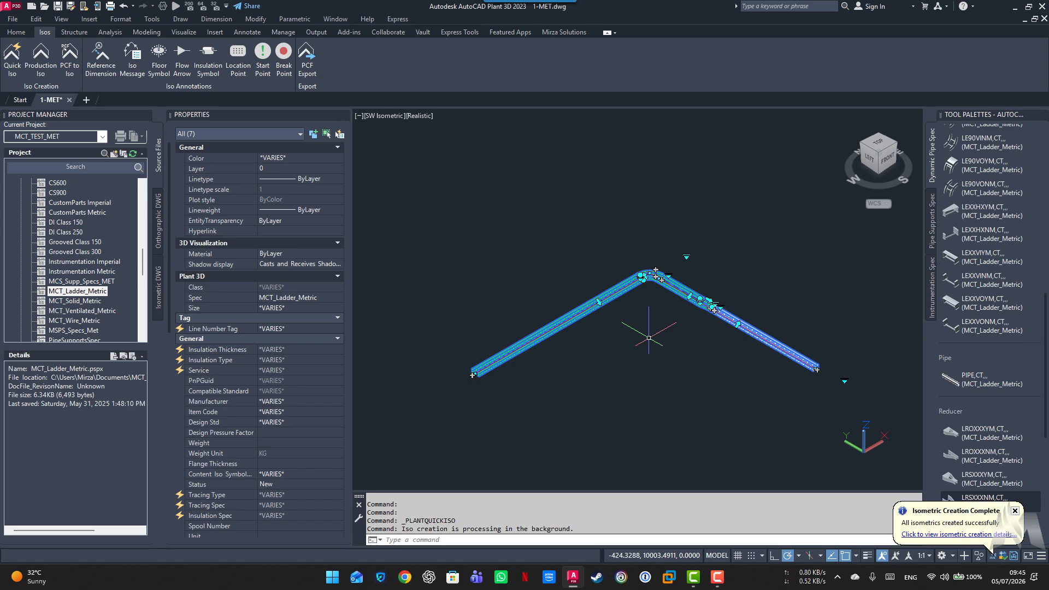
pyautogui.click(948, 536)
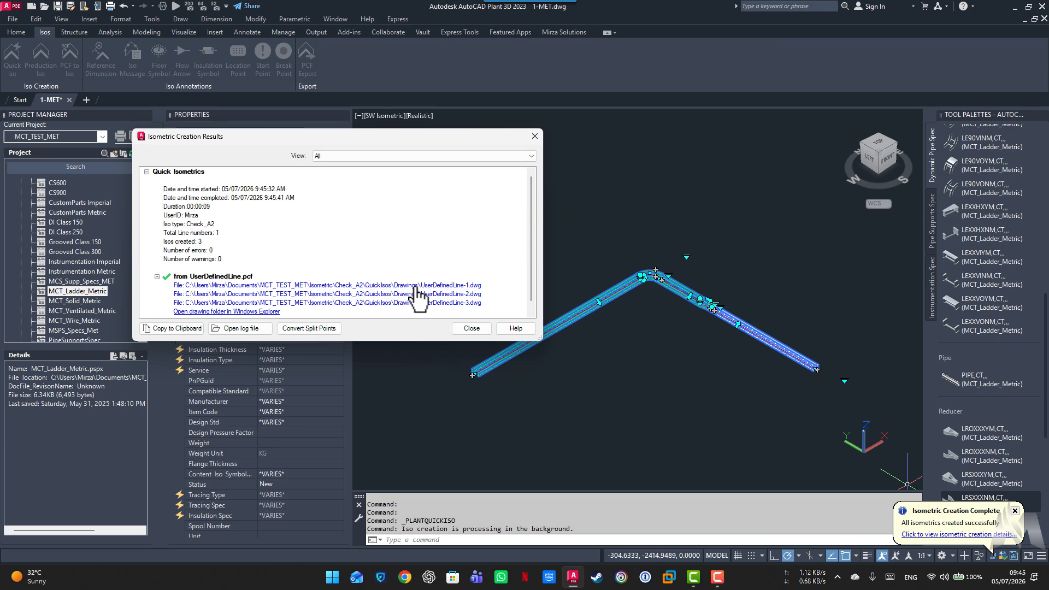
# Close the isometric creation results and clear the selection of the tray run
pyautogui.click(471, 328)
pyautogui.press('Escape')
pyautogui.scroll(3, 720, 353)
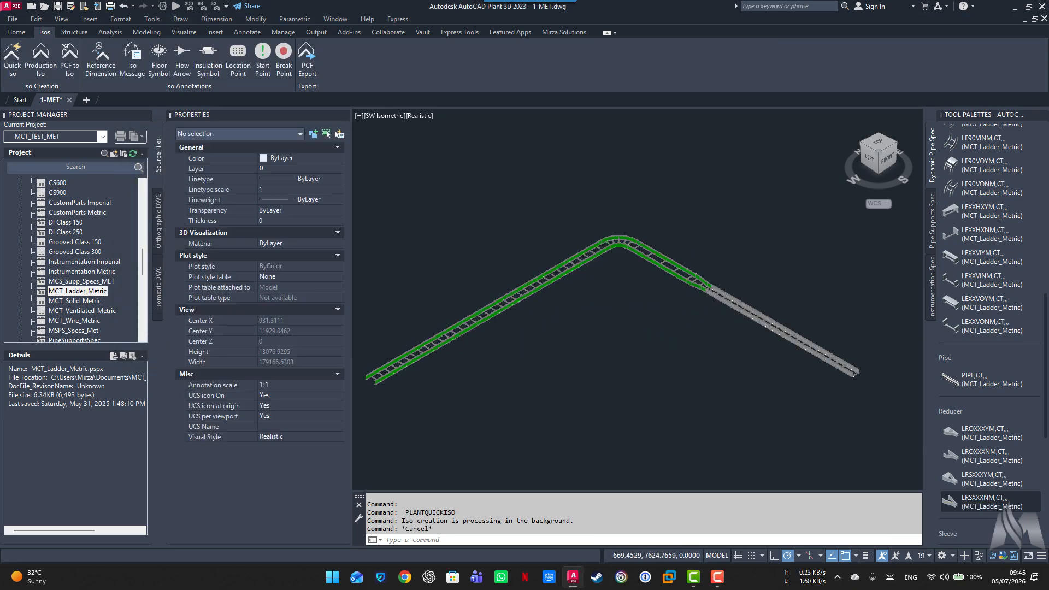
pyautogui.scroll(-2, 720, 353)
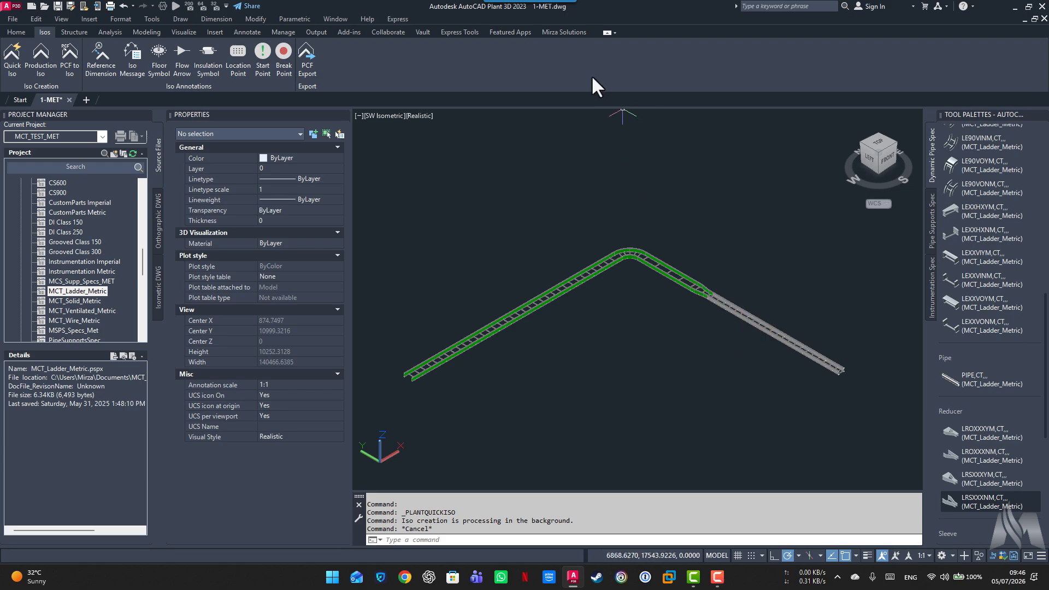
# Inspect the connections between the 200 mm straight section, the reducer and the elbow by selecting the components one at a time
pyautogui.click(557, 33)
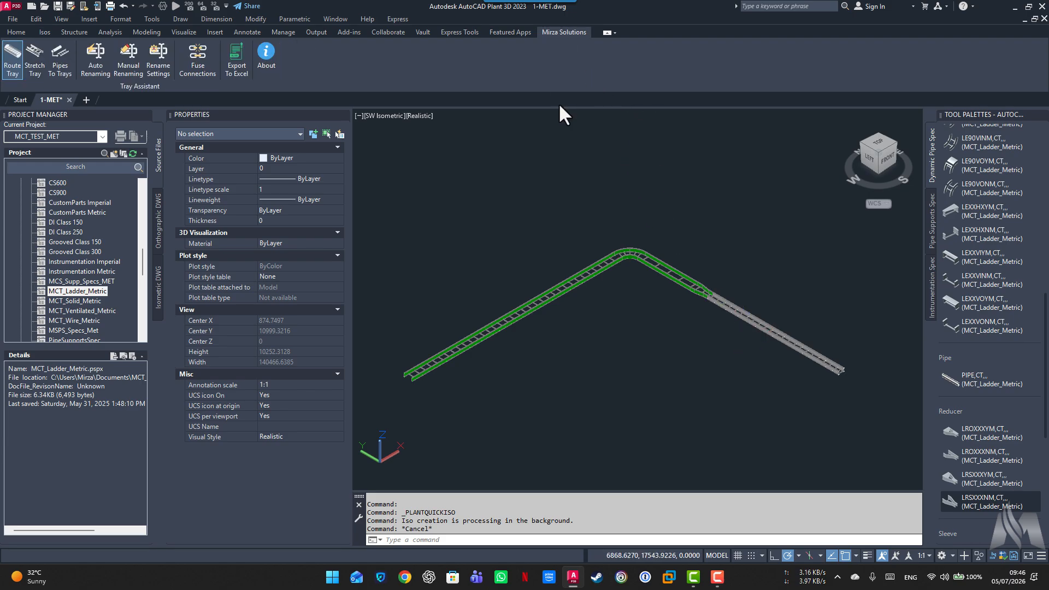
pyautogui.click(745, 325)
pyautogui.scroll(4, 745, 325)
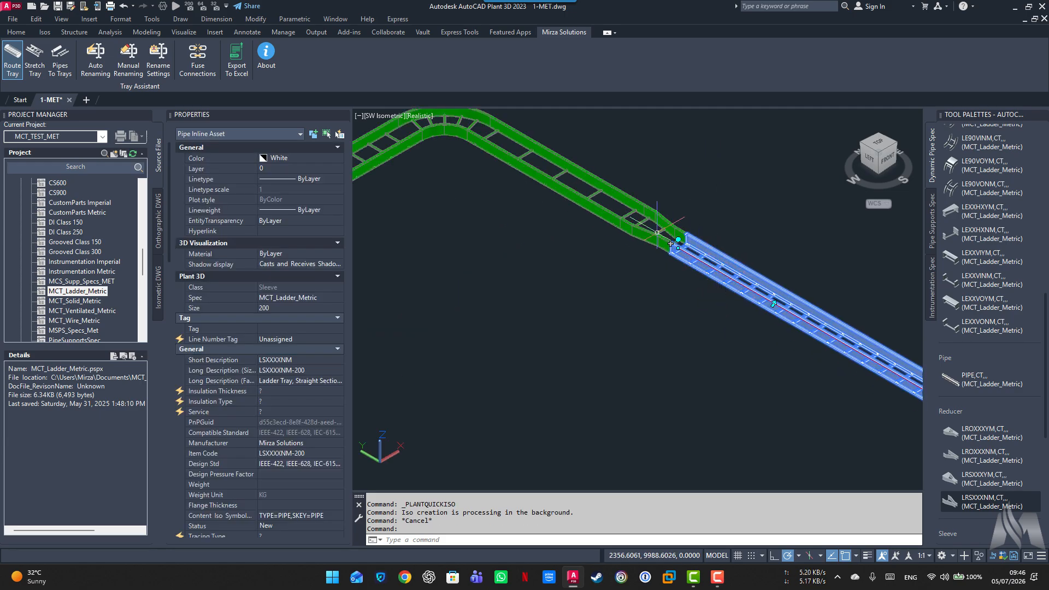
pyautogui.moveTo(483, 199); pyautogui.dragTo(690, 223, button='middle')
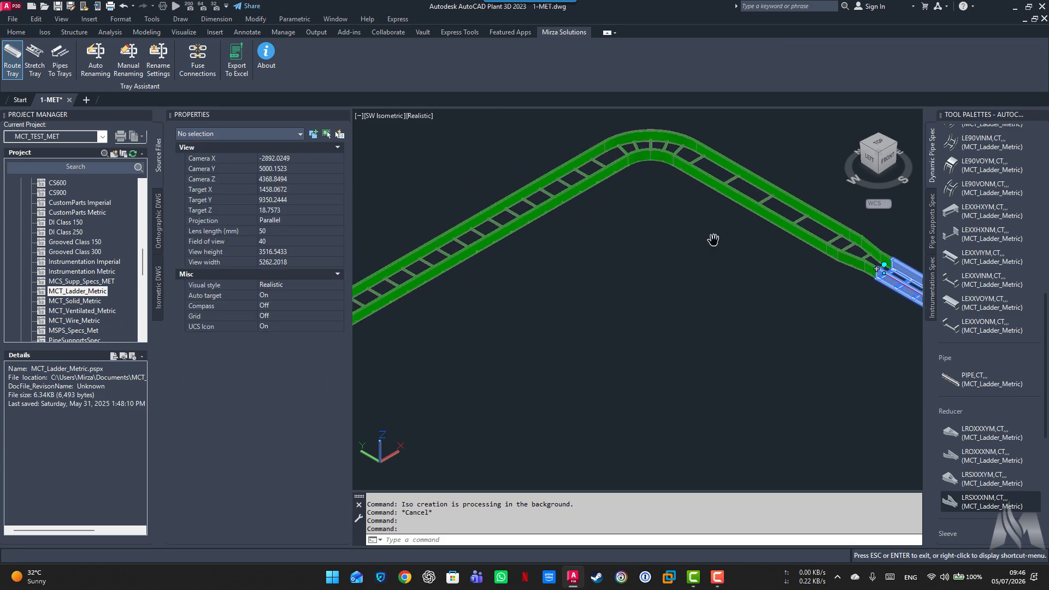
pyautogui.moveTo(822, 331); pyautogui.dragTo(749, 328, button='middle')
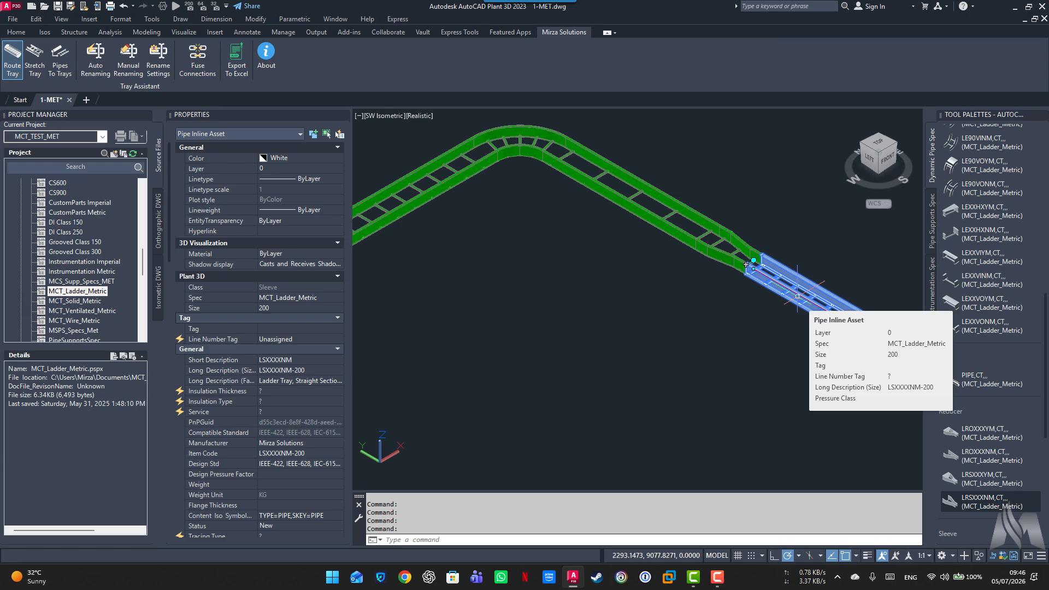
pyautogui.press('Escape')
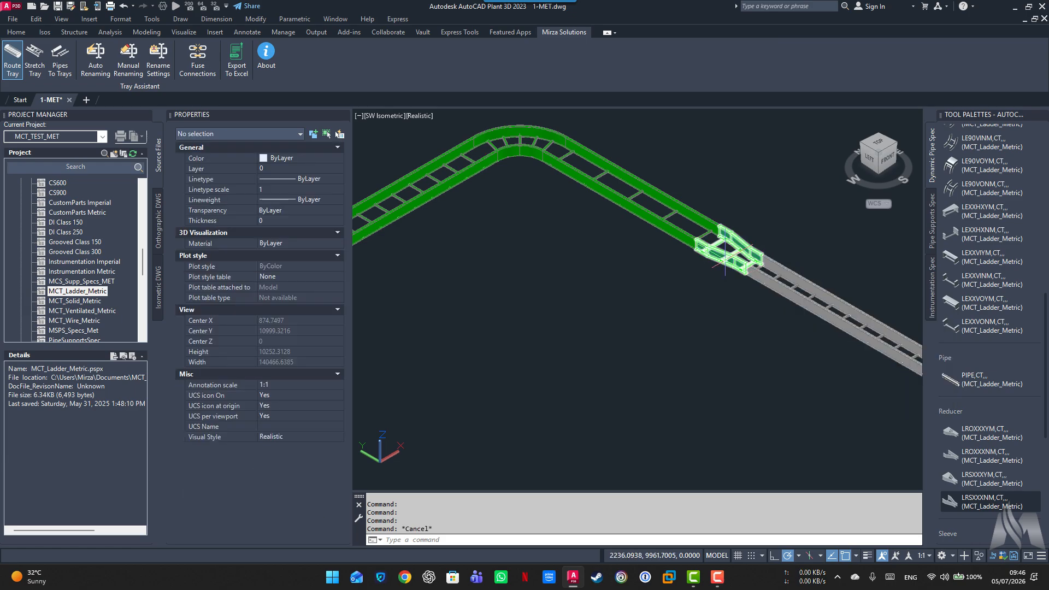
pyautogui.click(761, 273)
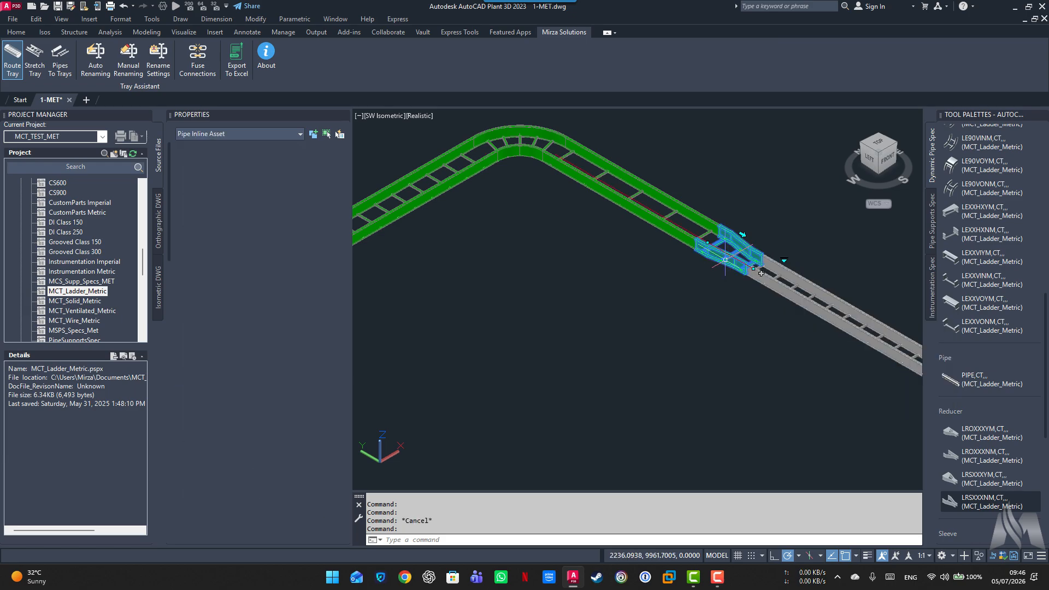
pyautogui.press('Escape')
pyautogui.click(760, 271)
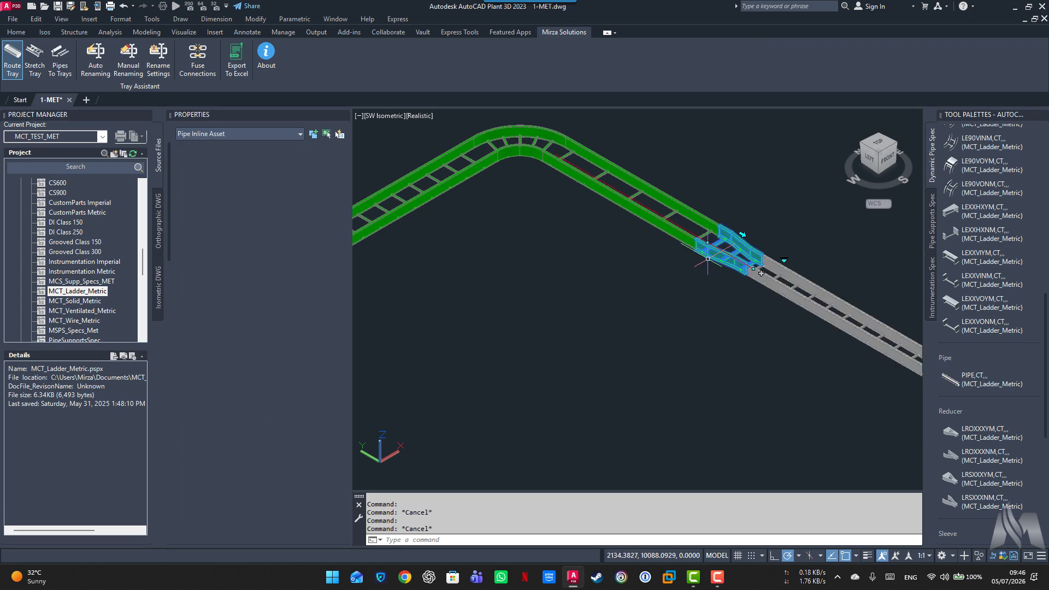
pyautogui.press('Escape')
pyautogui.click(536, 131)
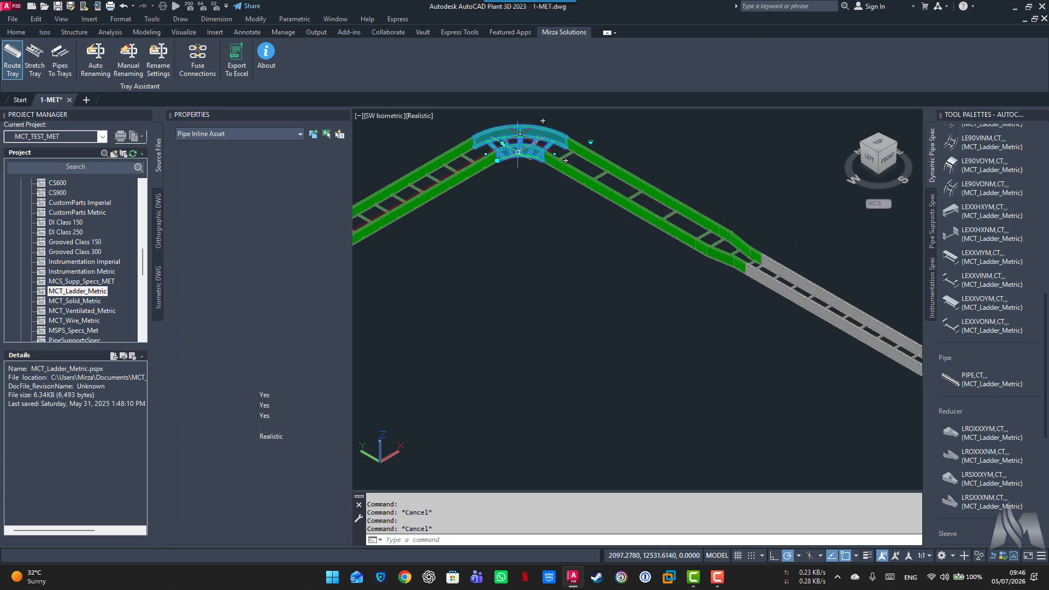
pyautogui.press('Escape')
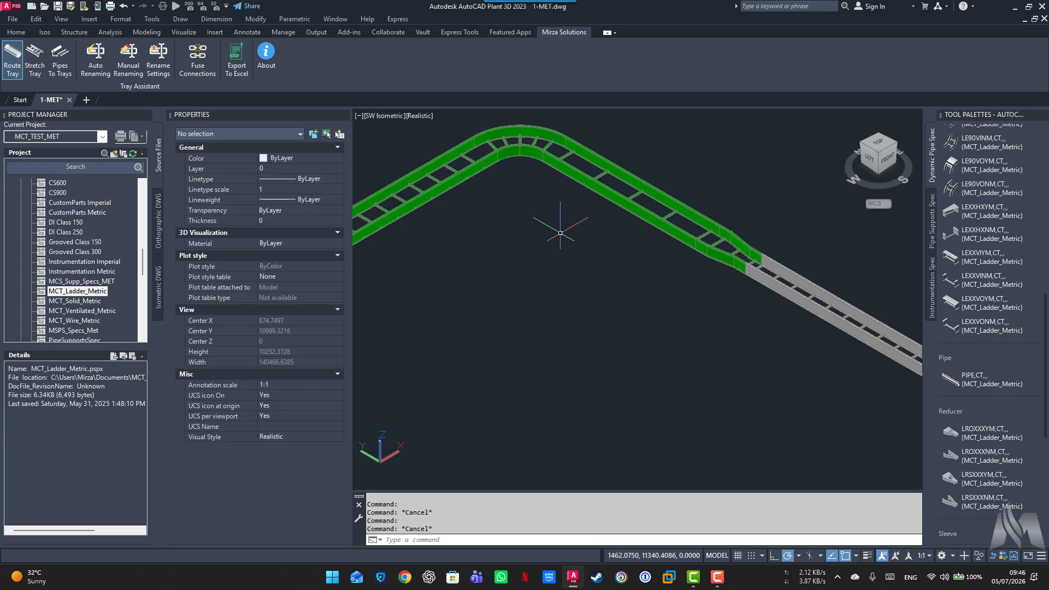
# Fuse all tray-to-tray connections and select the 200 mm straight section to check its connectivity along the run
pyautogui.click(202, 69)
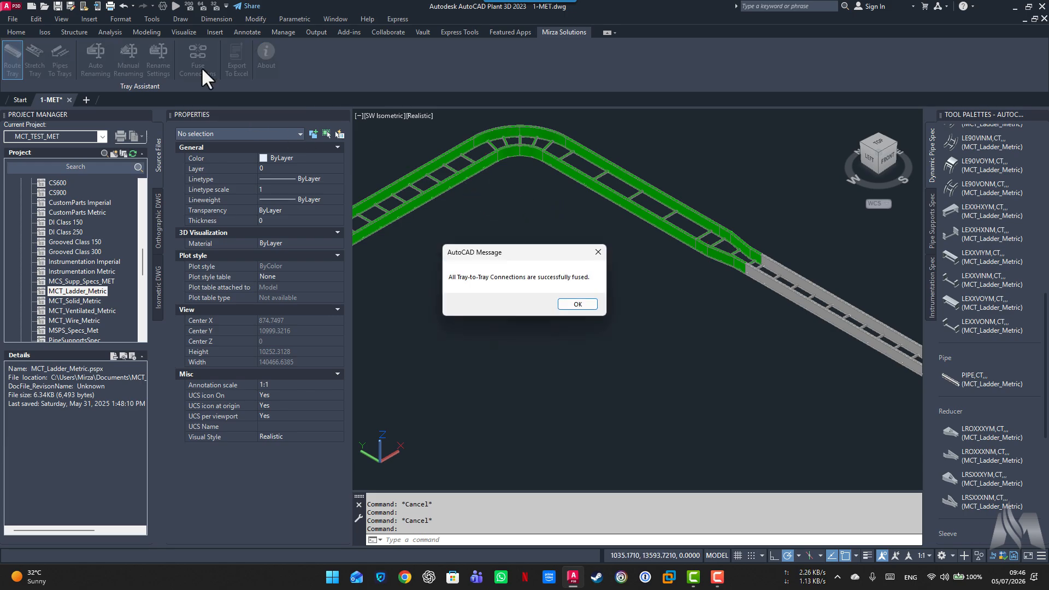
pyautogui.click(578, 304)
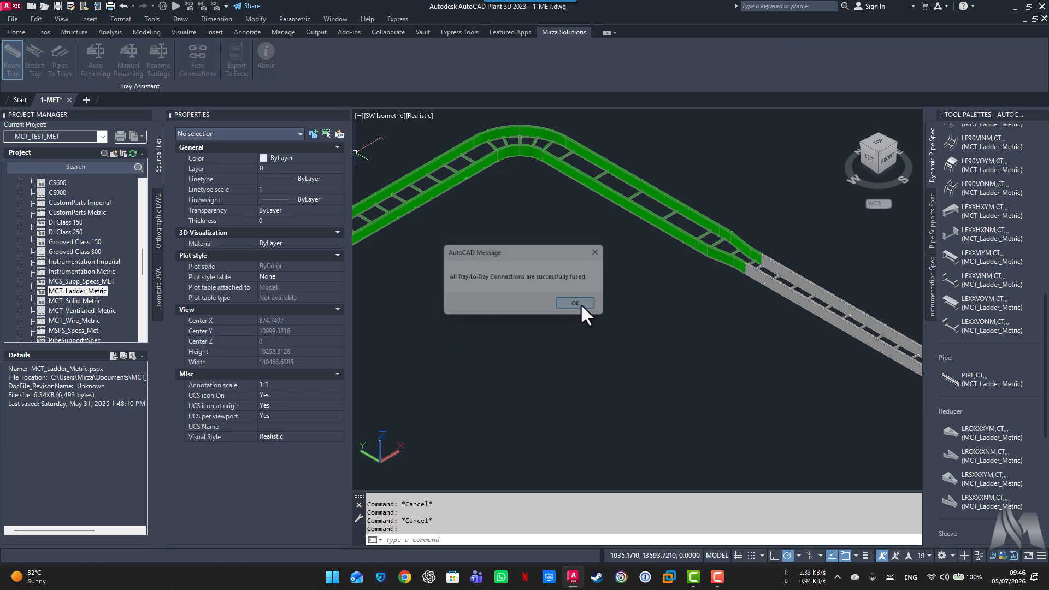
pyautogui.click(846, 323)
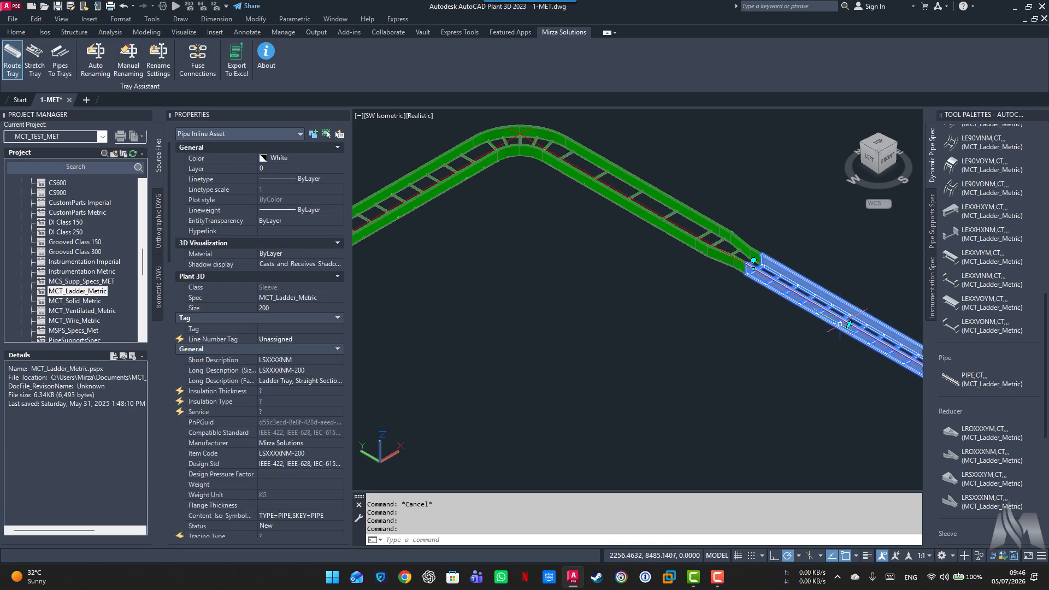
# Create a Quick Iso of the complete fused tray run with the preset output settings and open the isometric creation details
pyautogui.scroll(-4, 846, 323)
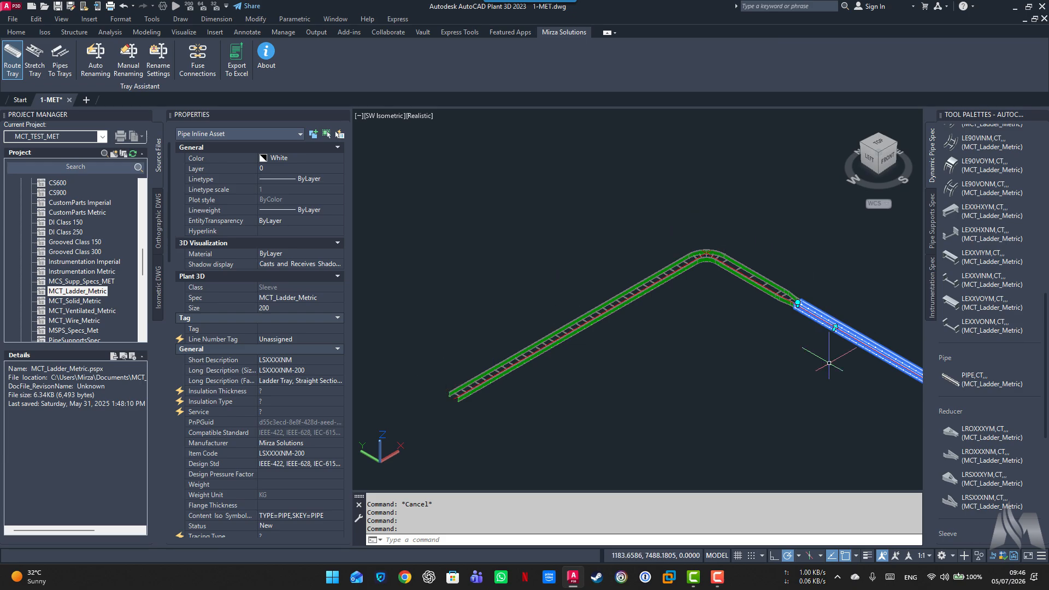
pyautogui.scroll(-2, 678, 365)
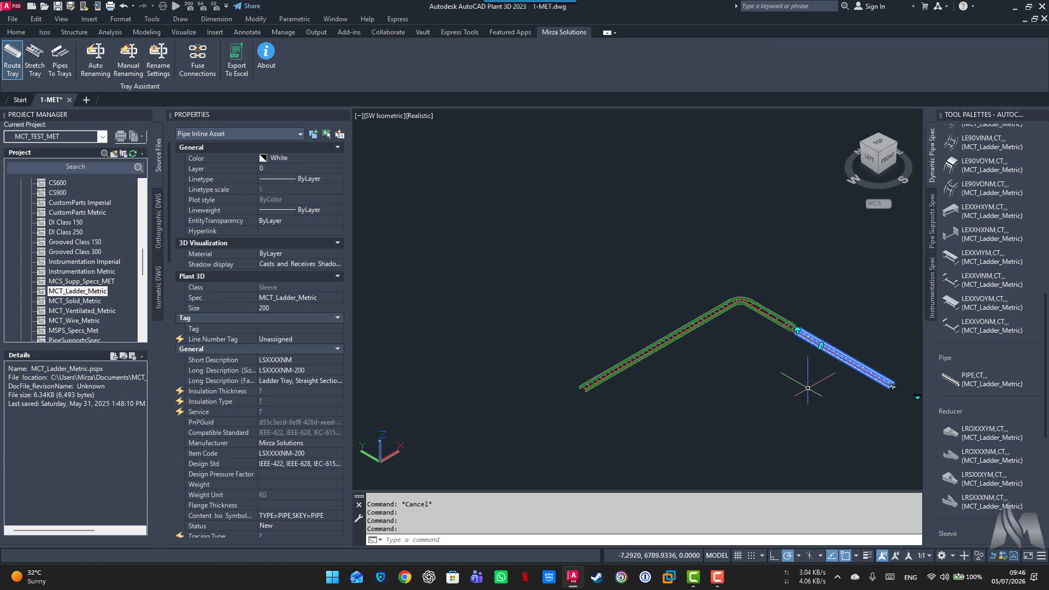
pyautogui.click(831, 257)
pyautogui.click(590, 407)
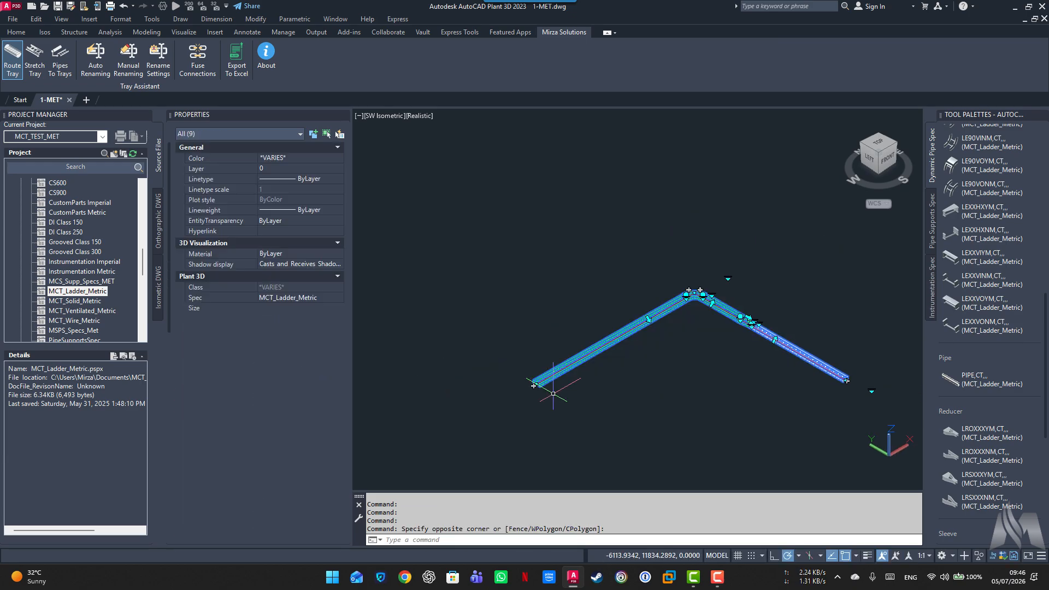
pyautogui.click(45, 32)
pyautogui.click(13, 60)
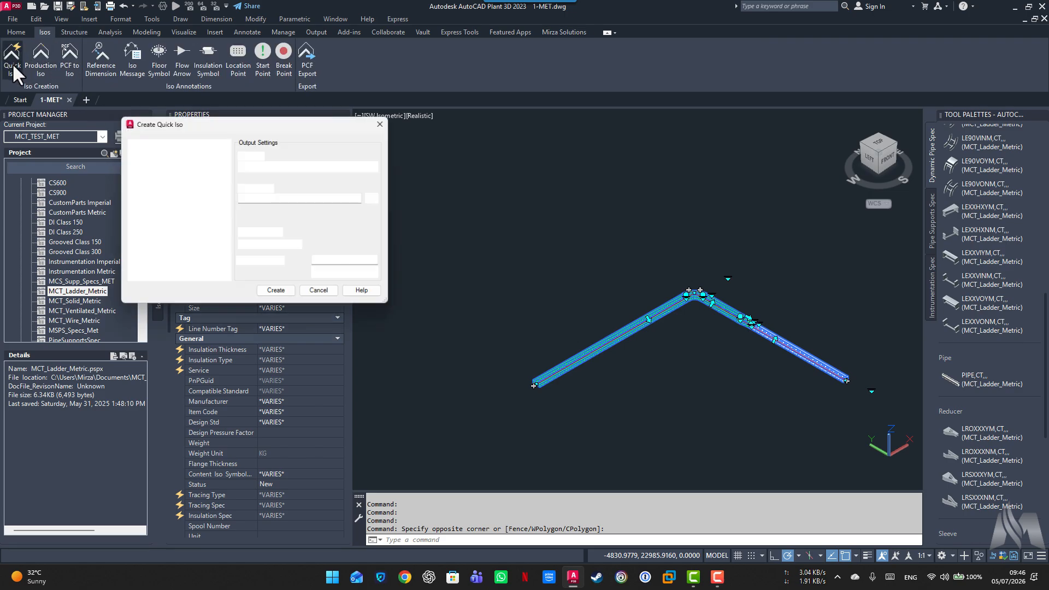
pyautogui.click(279, 293)
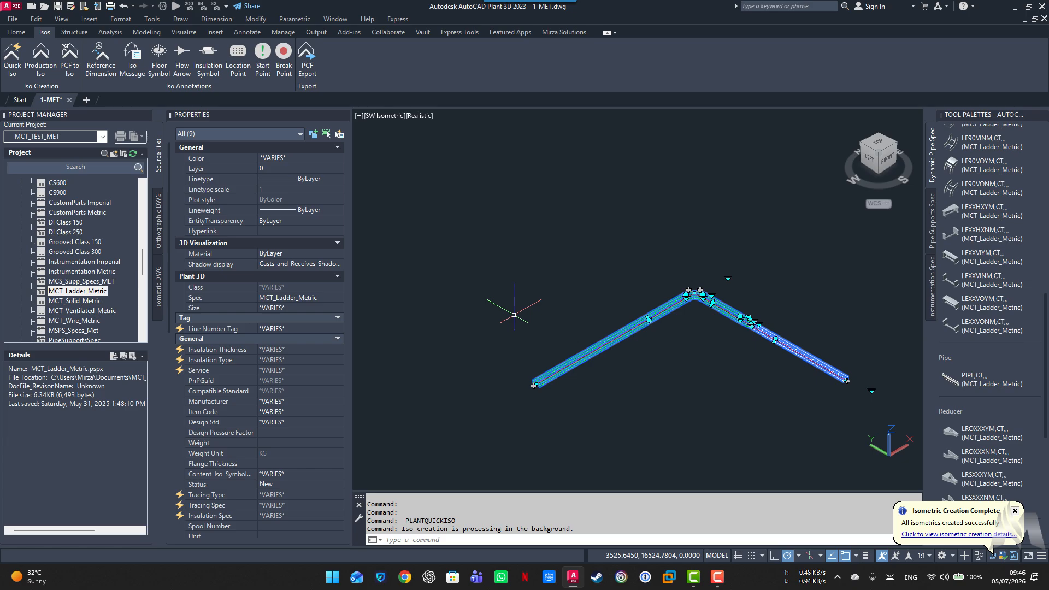
pyautogui.click(916, 535)
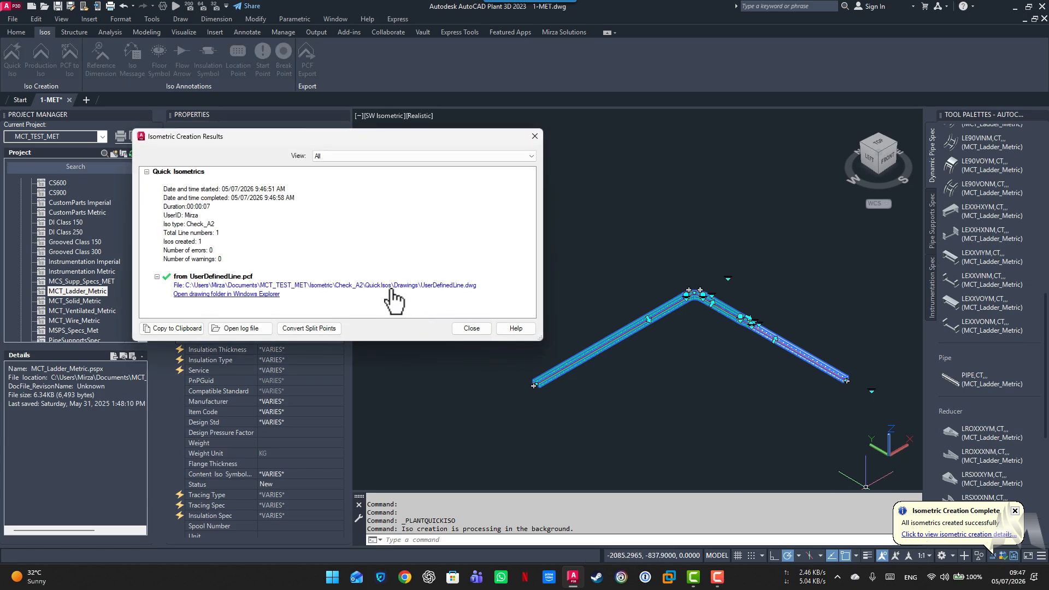
# Open the generated UserDefinedLine.dwg isometric, turn off the grid and lineweight display, and fit the whole sheet in view
pyautogui.click(392, 288)
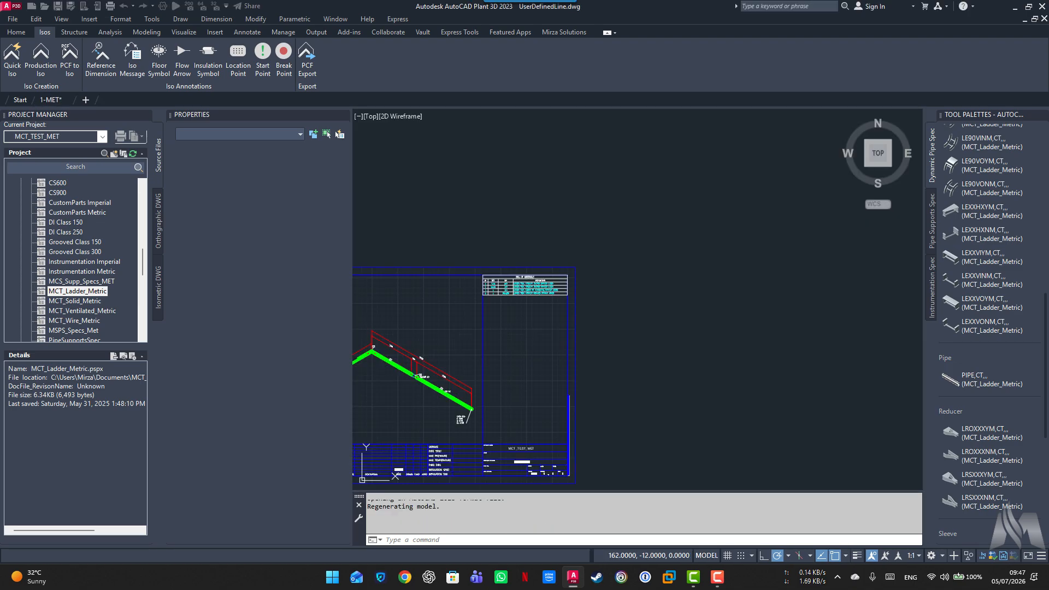
pyautogui.click(750, 555)
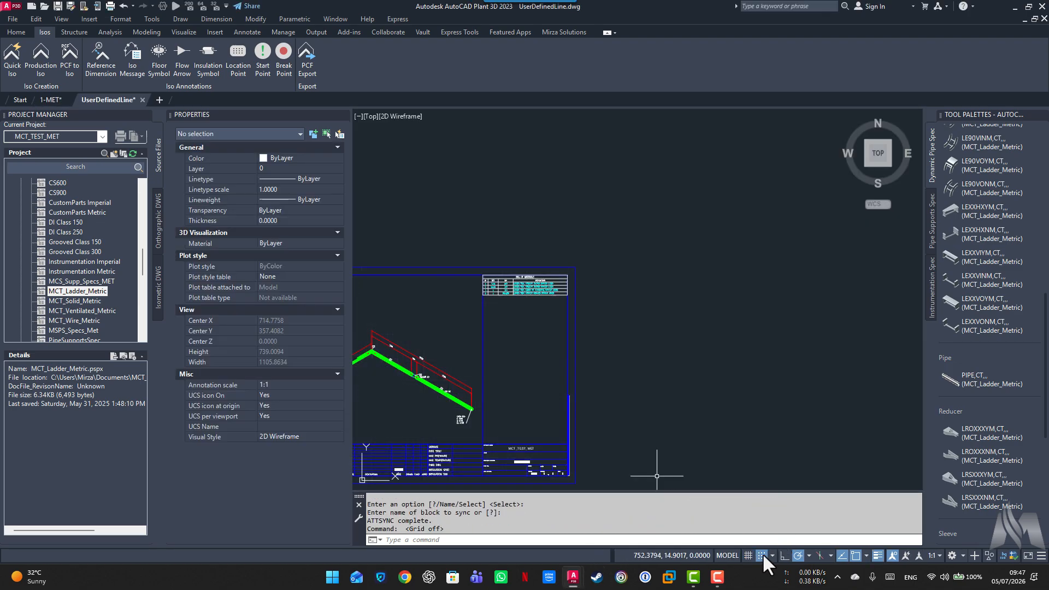
pyautogui.click(877, 555)
pyautogui.middleClick(488, 339)
pyautogui.middleClick(488, 339)
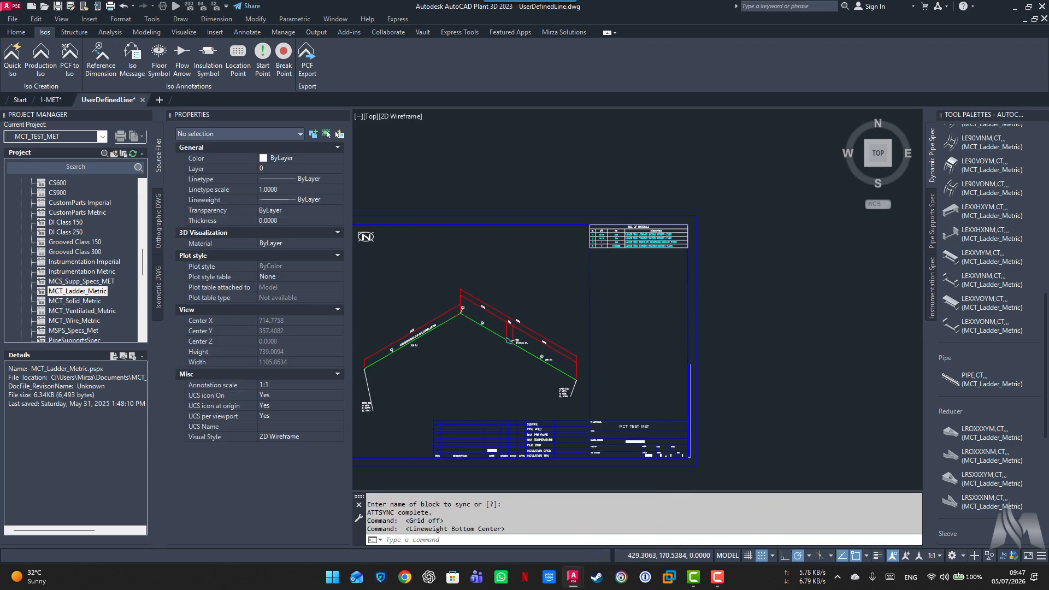
# Examine the isometric's dimensions and bill of materials, and close the drawing without saving changes
pyautogui.scroll(3, 458, 299)
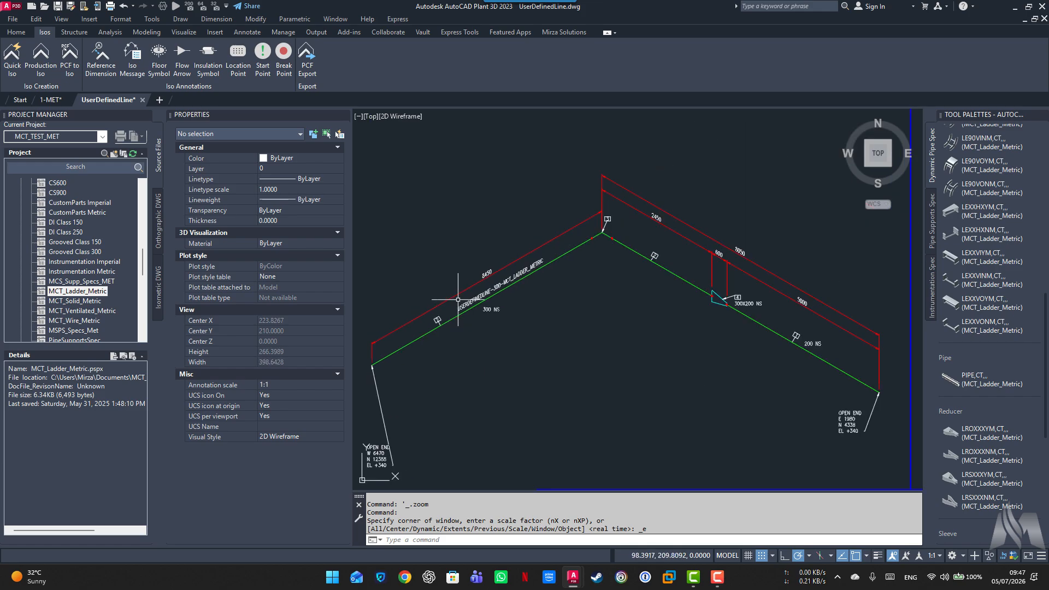
pyautogui.scroll(-4, 458, 300)
pyautogui.scroll(6, 603, 211)
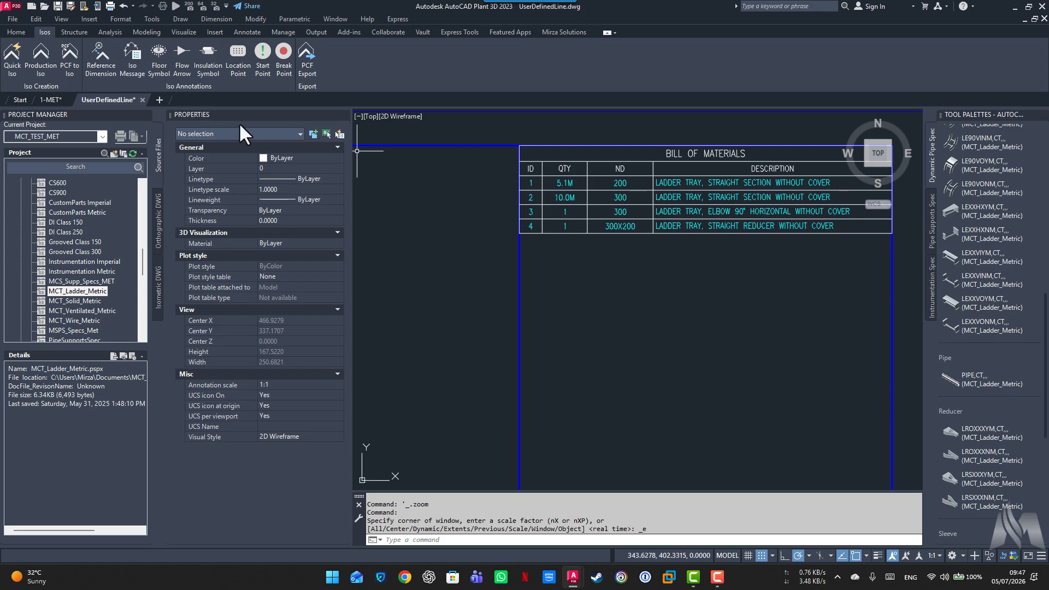
pyautogui.click(142, 100)
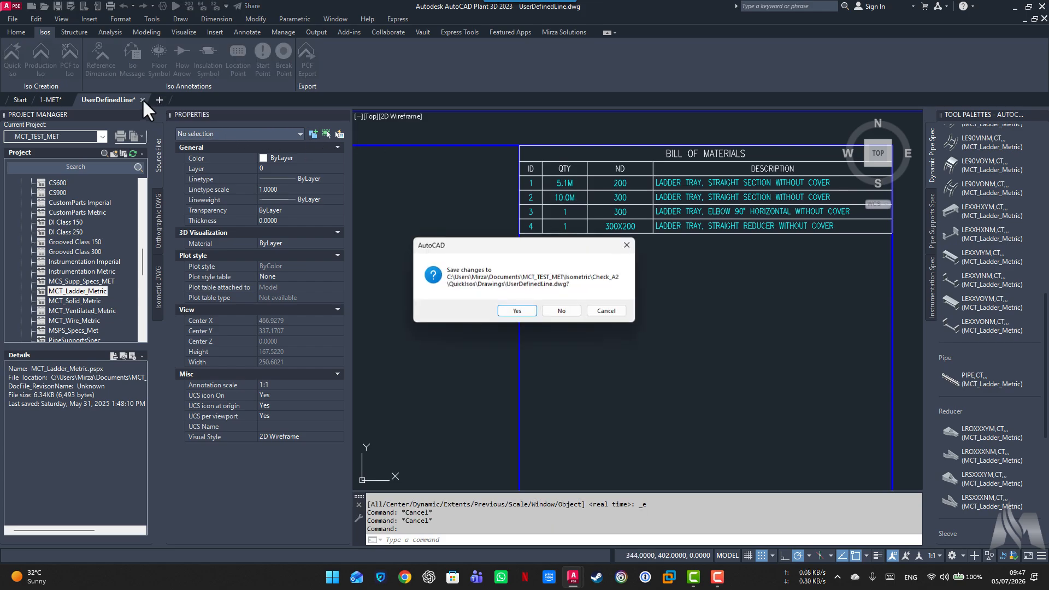
pyautogui.click(561, 310)
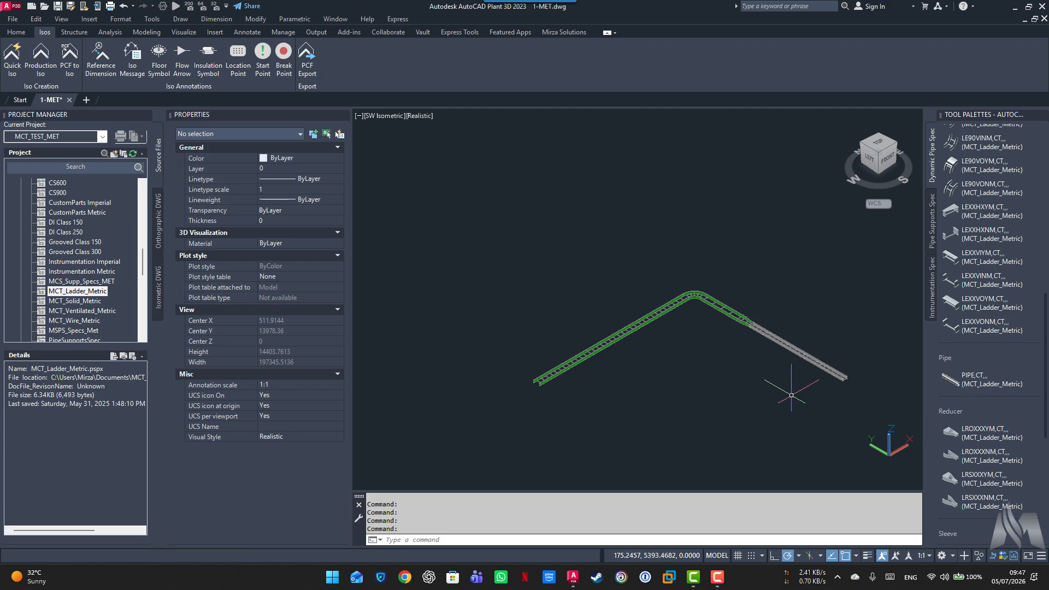
# Check the Auto Renaming command's description and select the 300 mm straight tray section to review its properties
pyautogui.click(548, 32)
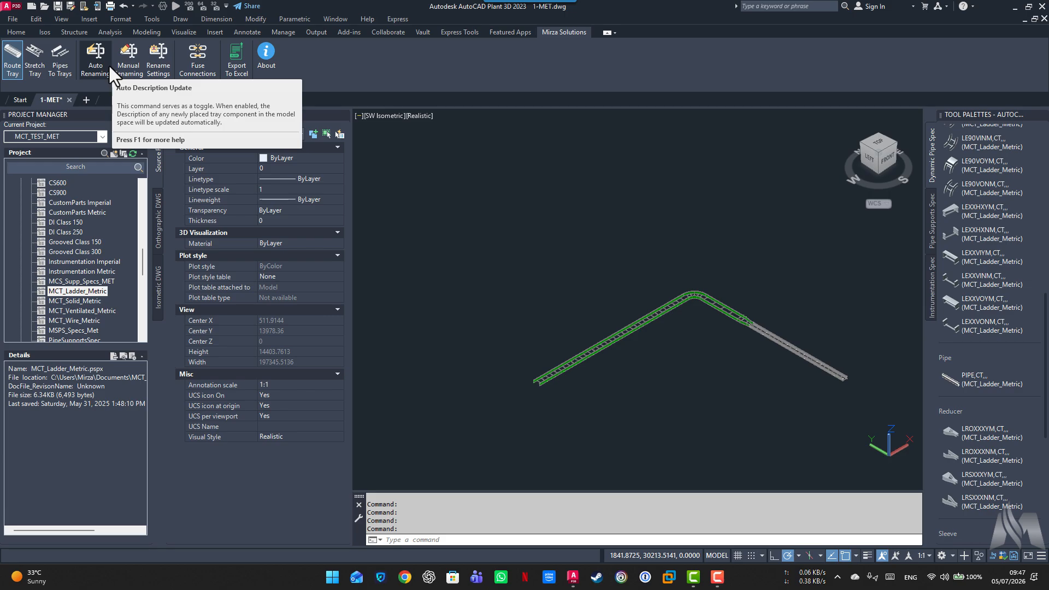
pyautogui.click(19, 32)
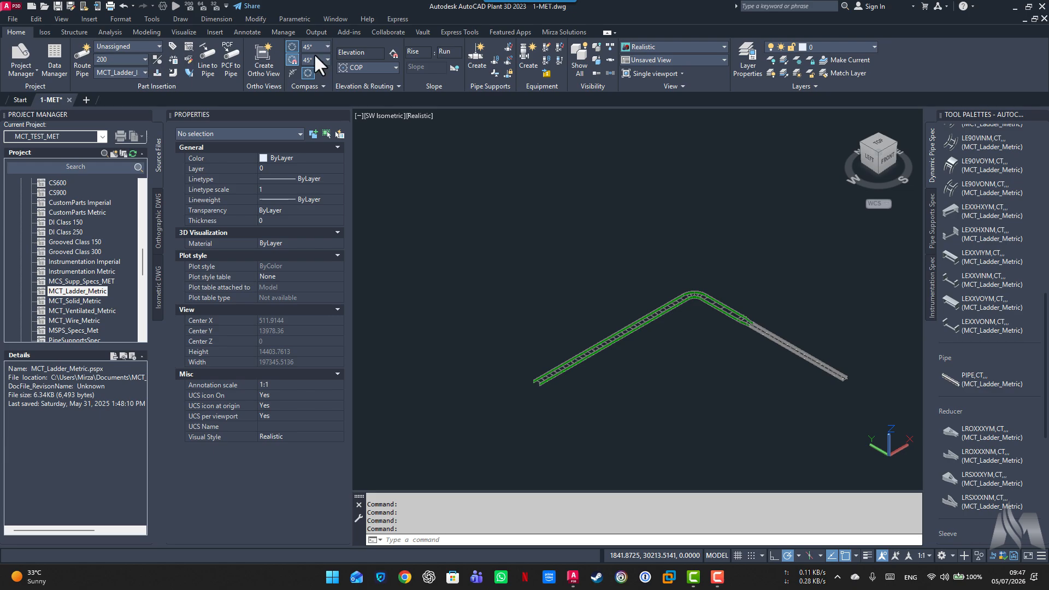
pyautogui.click(583, 350)
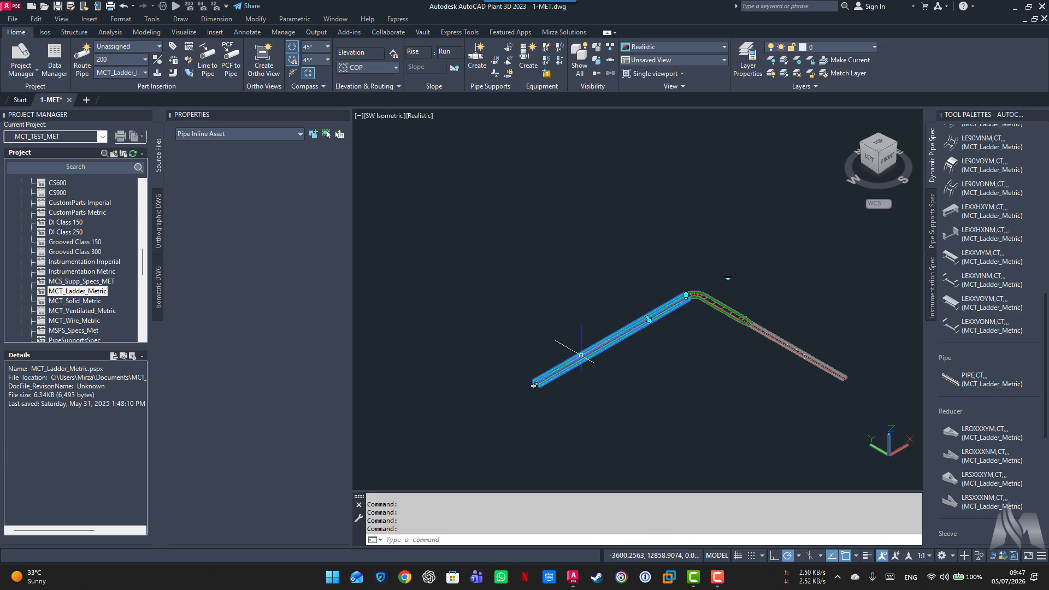
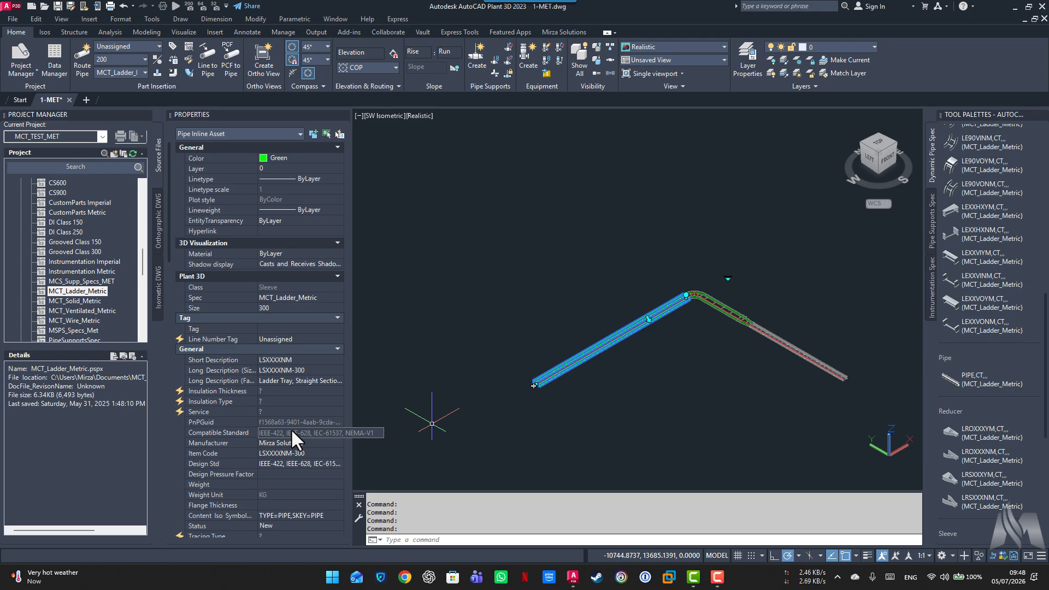
# Set the tray description keyword to Values, include all tray parameters in the naming, and save the rename settings
pyautogui.click(574, 32)
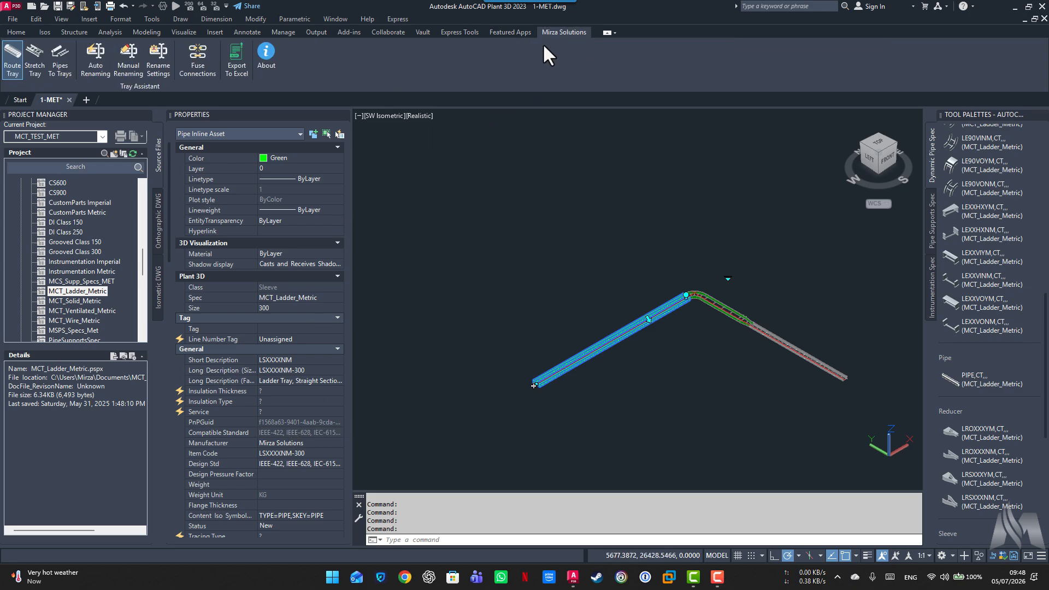
pyautogui.click(163, 59)
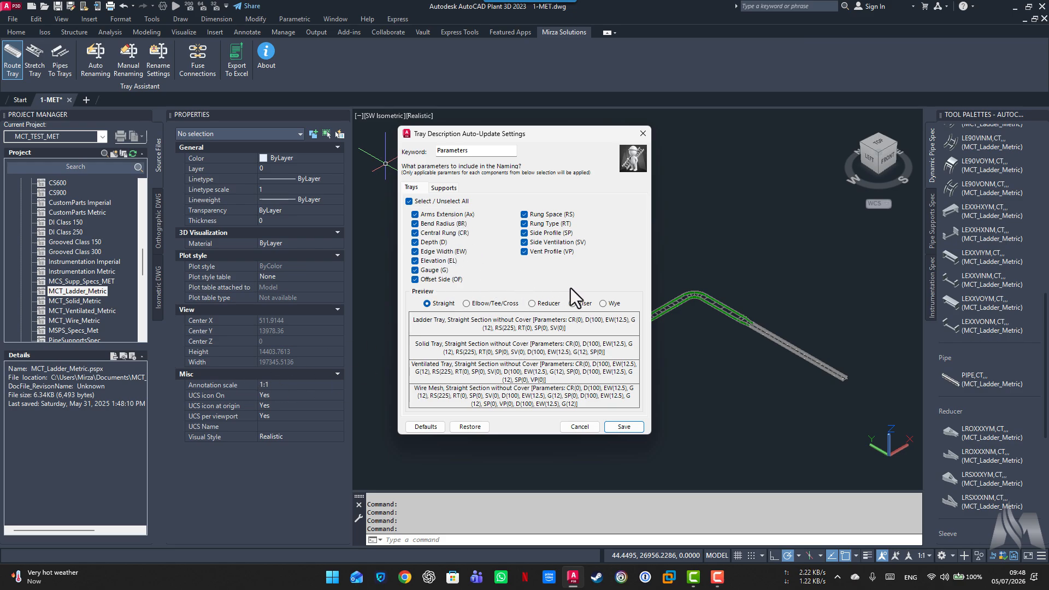
pyautogui.click(421, 201)
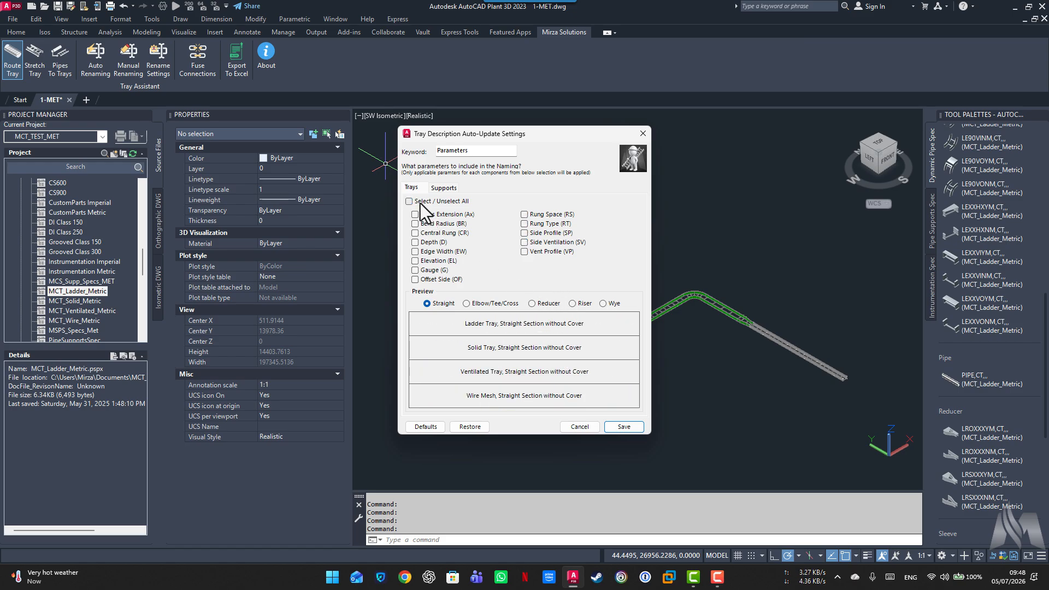
pyautogui.doubleClick(475, 152)
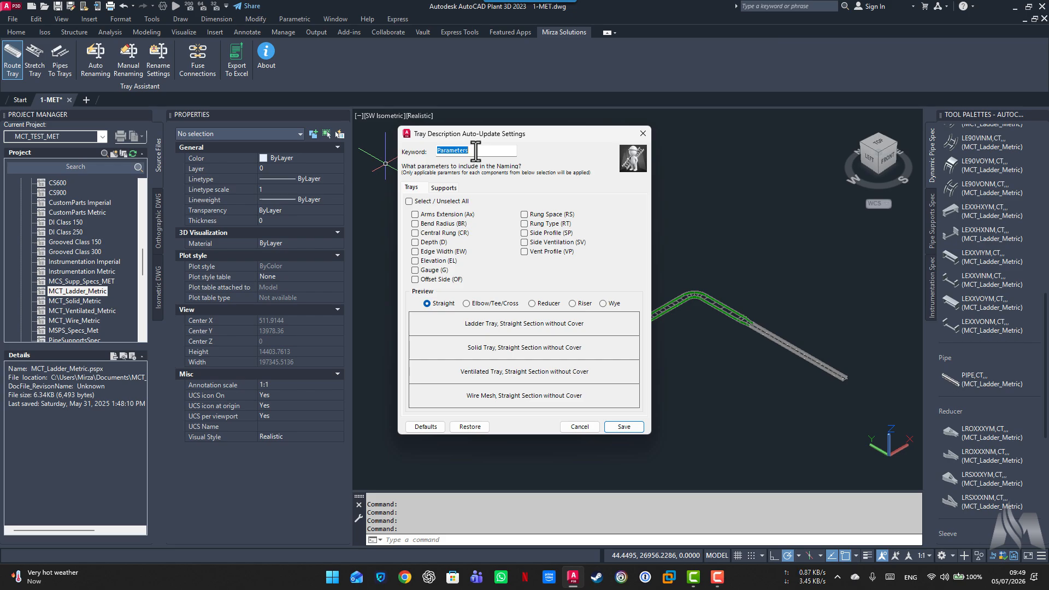
pyautogui.write('Values')
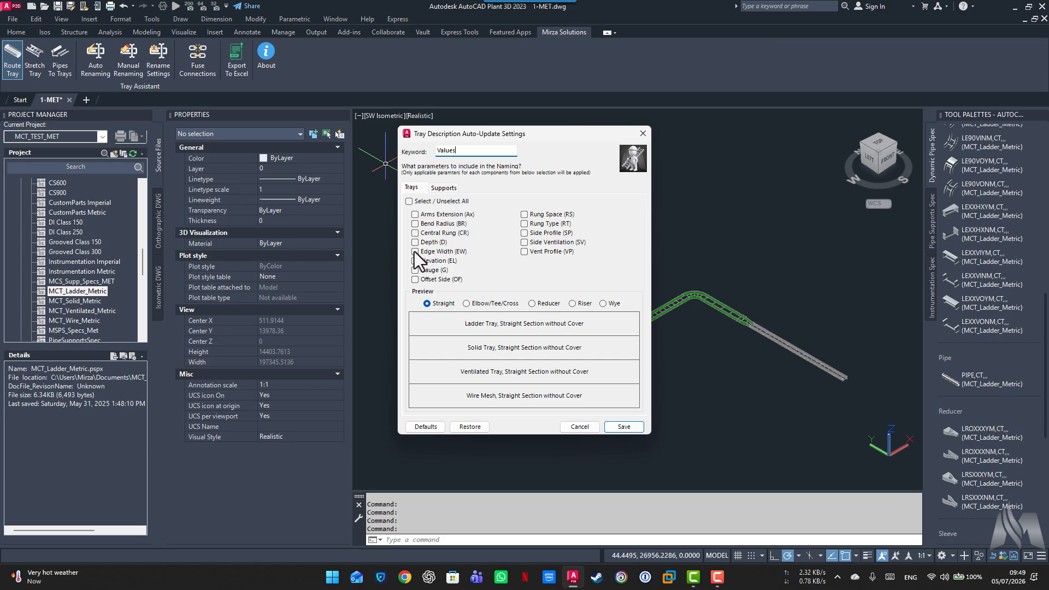
pyautogui.click(524, 214)
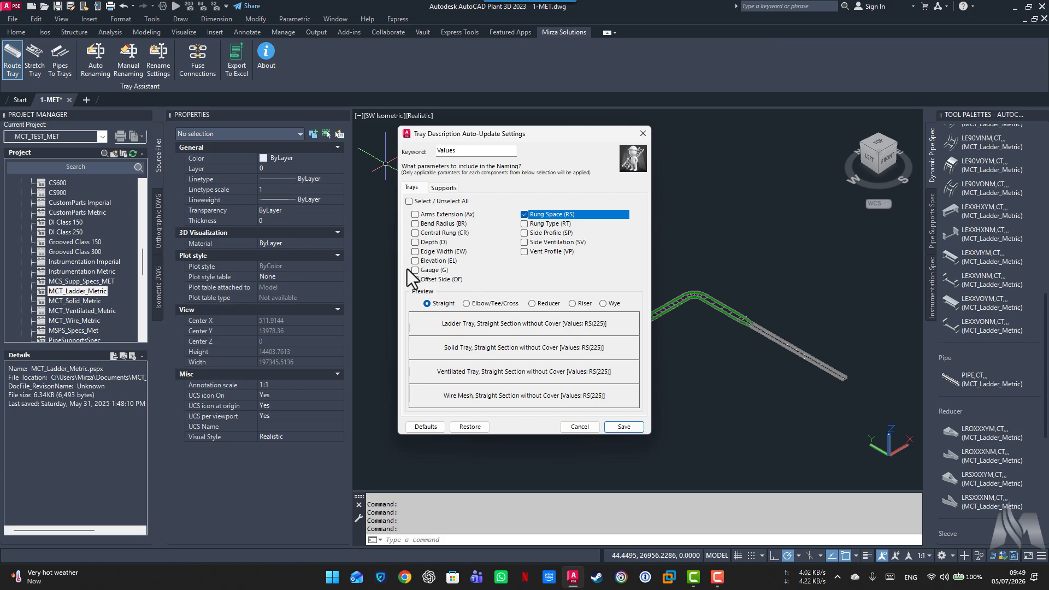
pyautogui.click(416, 243)
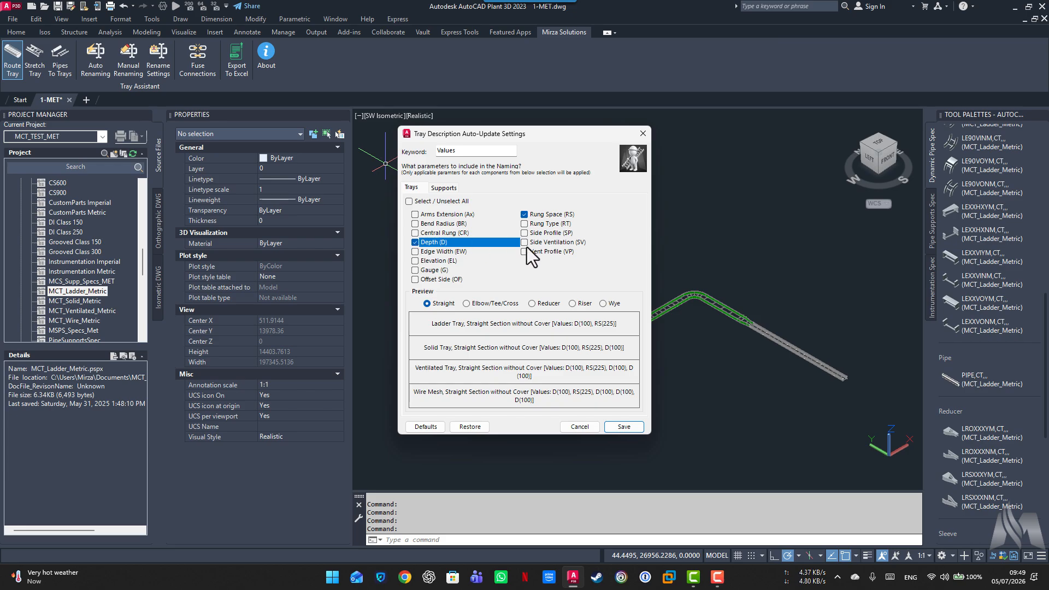
pyautogui.click(410, 201)
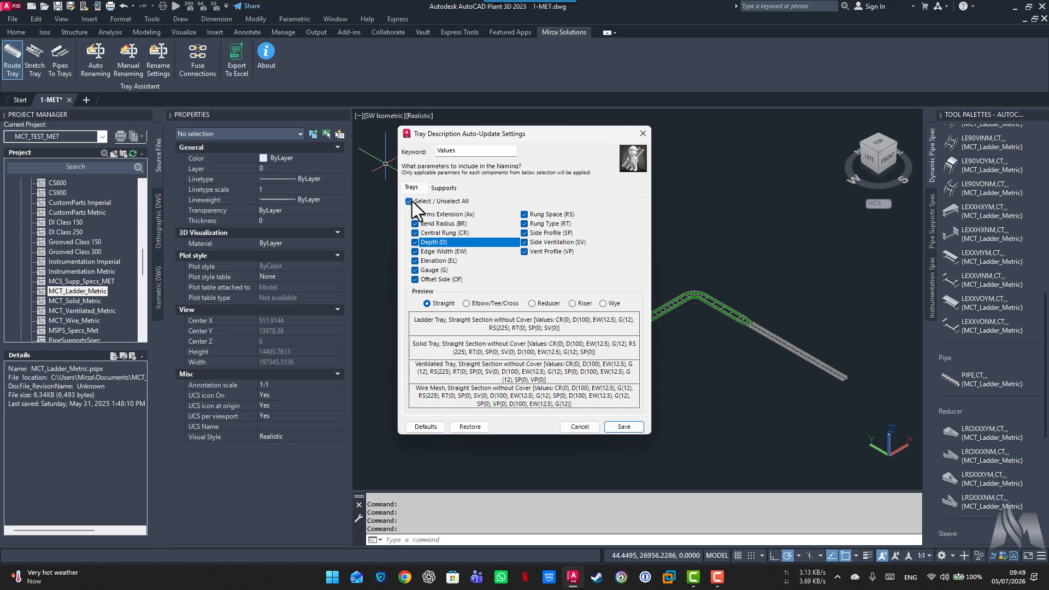
pyautogui.click(620, 426)
pyautogui.click(553, 306)
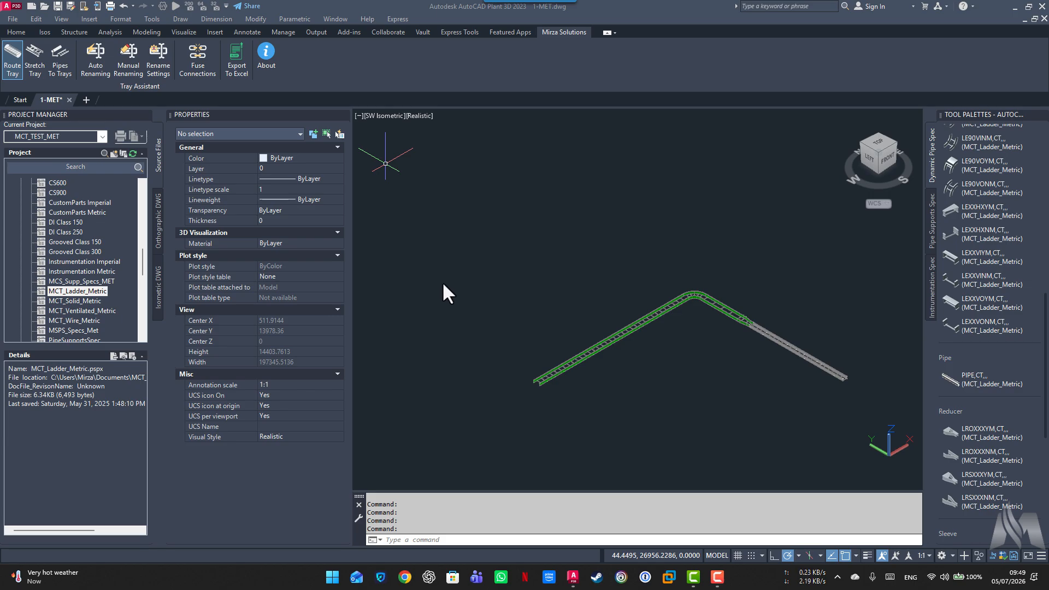
# Manually rename all five components of the tray run and select the long straight section to review its updated properties
pyautogui.click(127, 54)
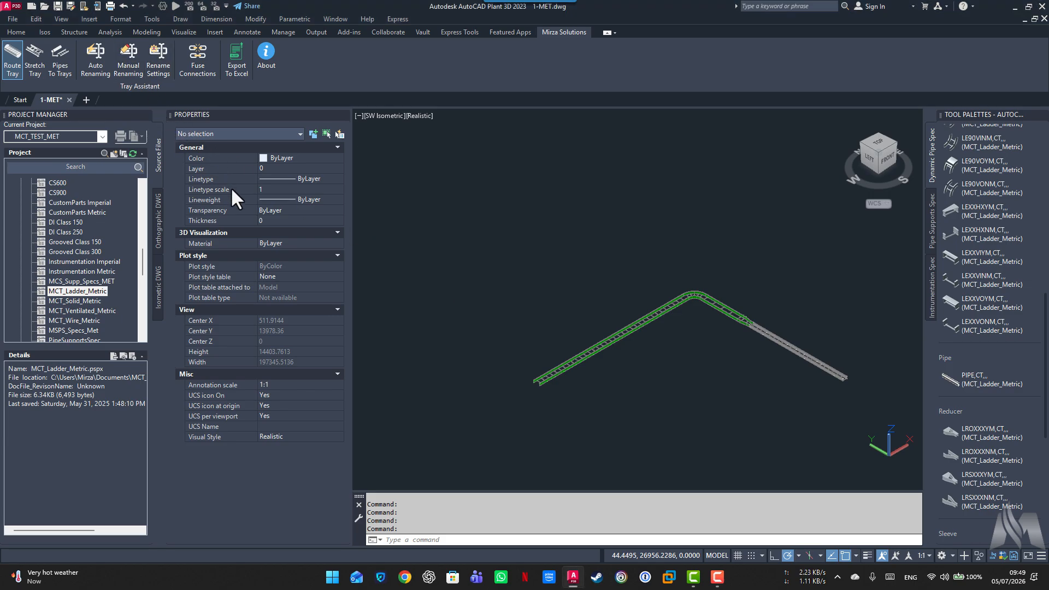
pyautogui.click(128, 55)
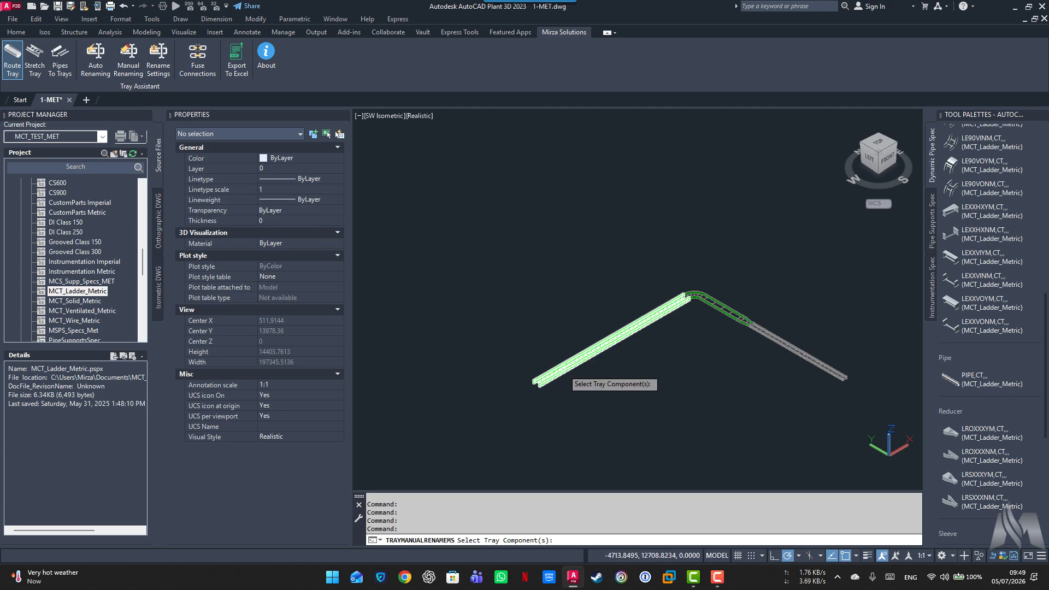
pyautogui.click(563, 370)
pyautogui.click(696, 293)
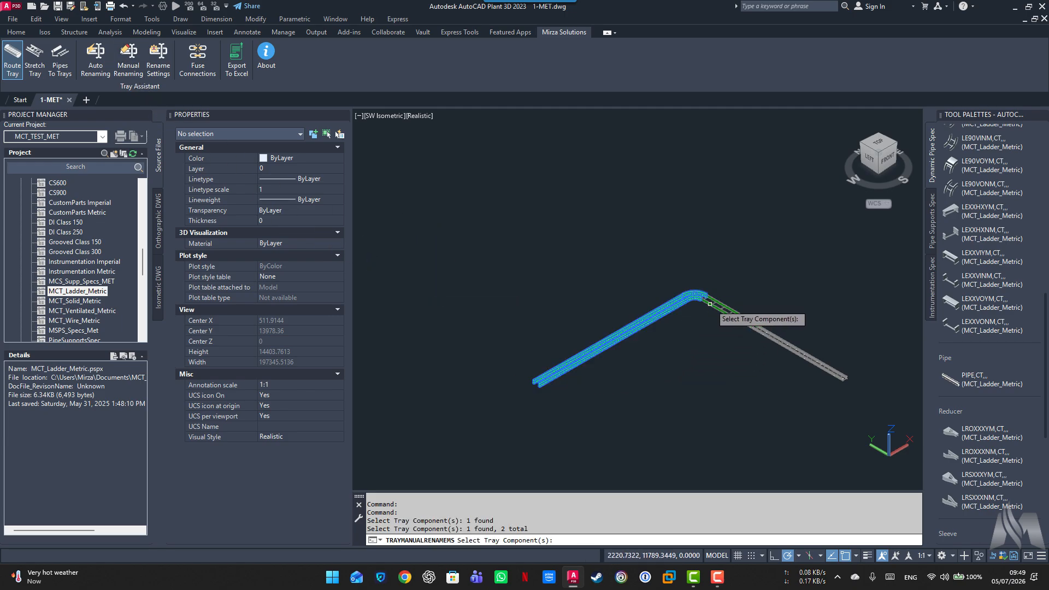
pyautogui.click(713, 305)
pyautogui.click(763, 331)
pyautogui.click(750, 325)
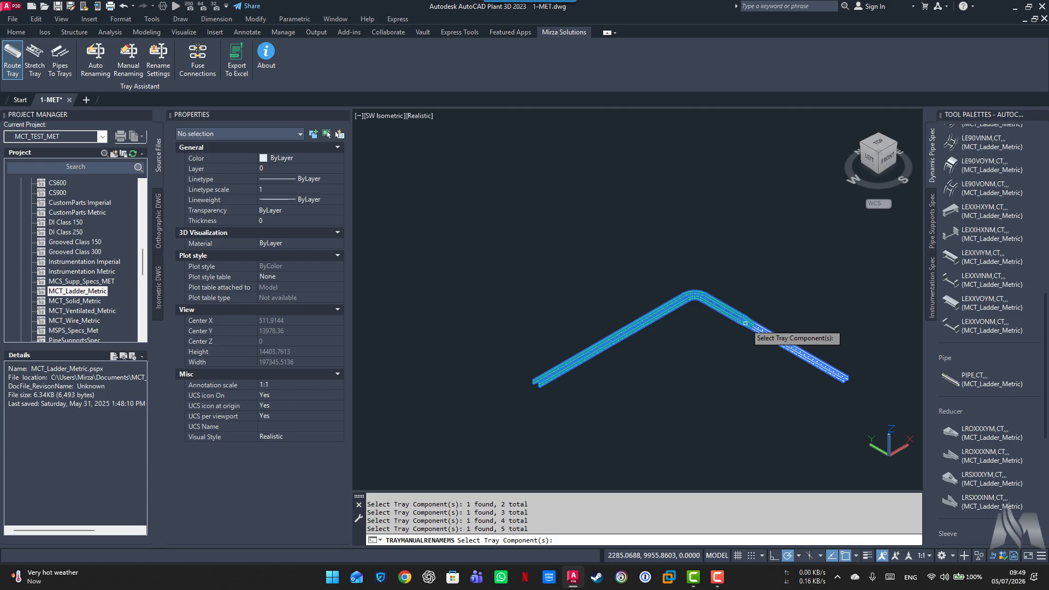
pyautogui.press('Return')
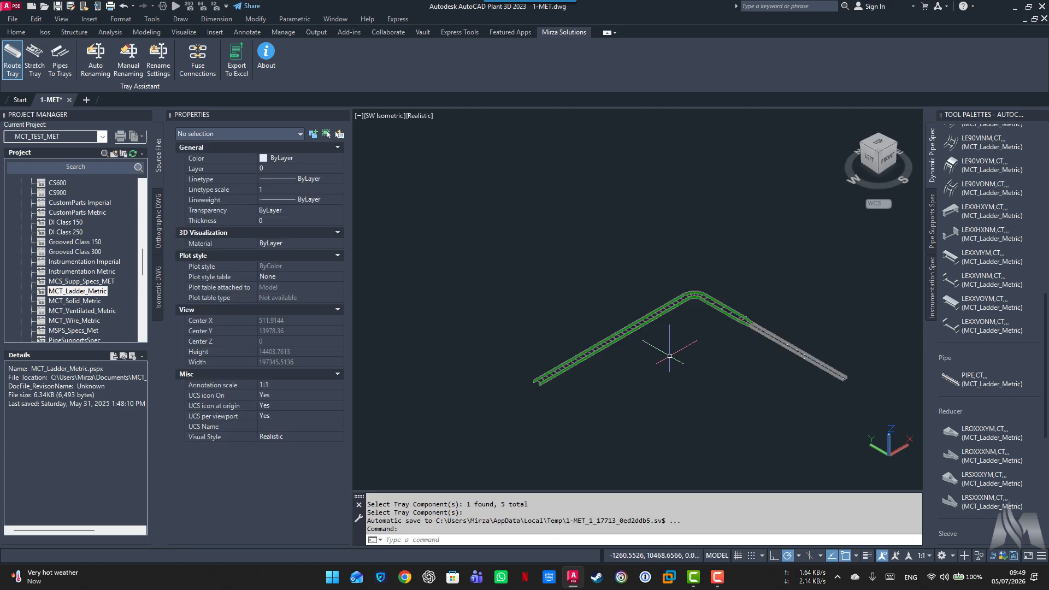
pyautogui.click(609, 344)
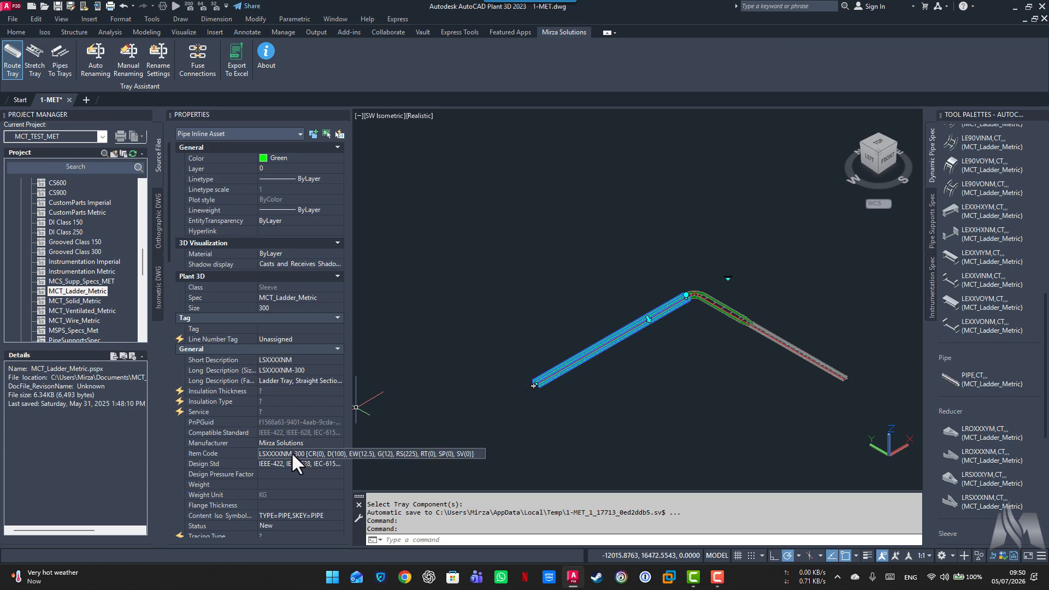
# Create a Quick Iso of the complete tray run with the Check_A2 style and open the generated UserDefinedLine.dwg isometric
pyautogui.click(496, 224)
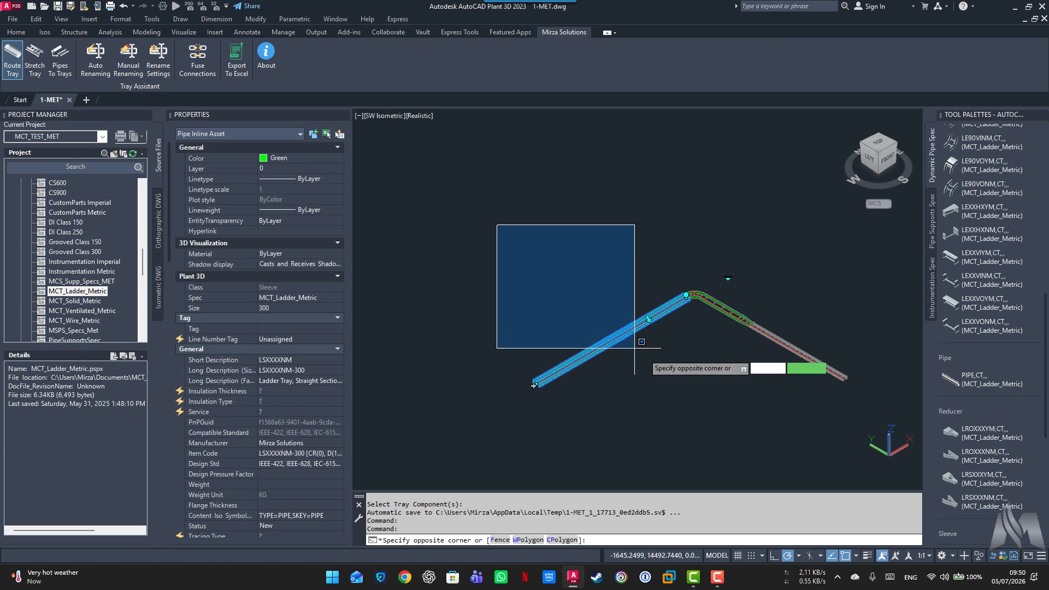
pyautogui.click(852, 409)
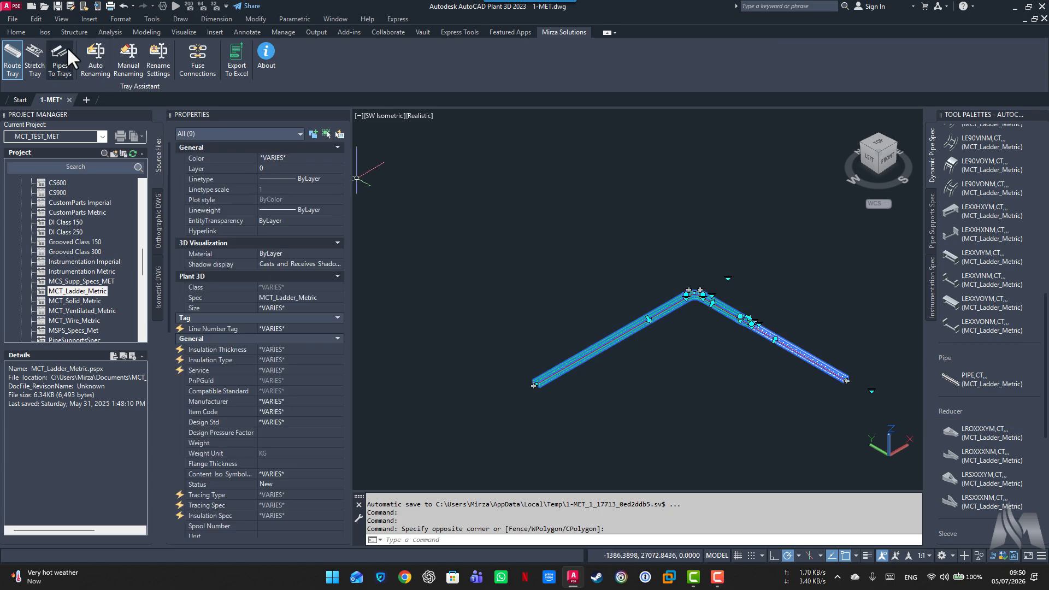
pyautogui.click(44, 32)
pyautogui.click(14, 57)
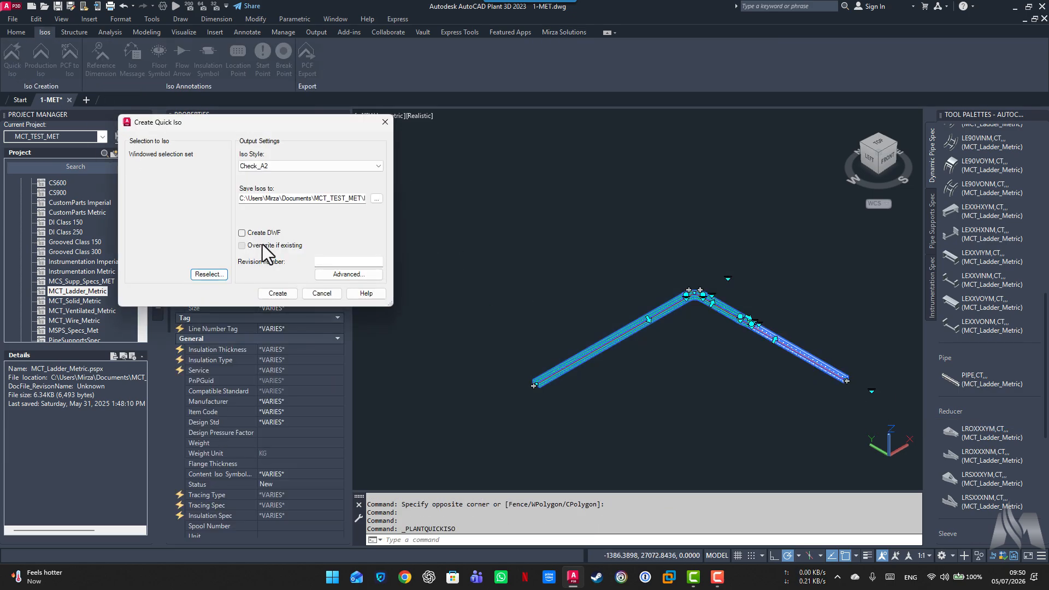
pyautogui.click(280, 293)
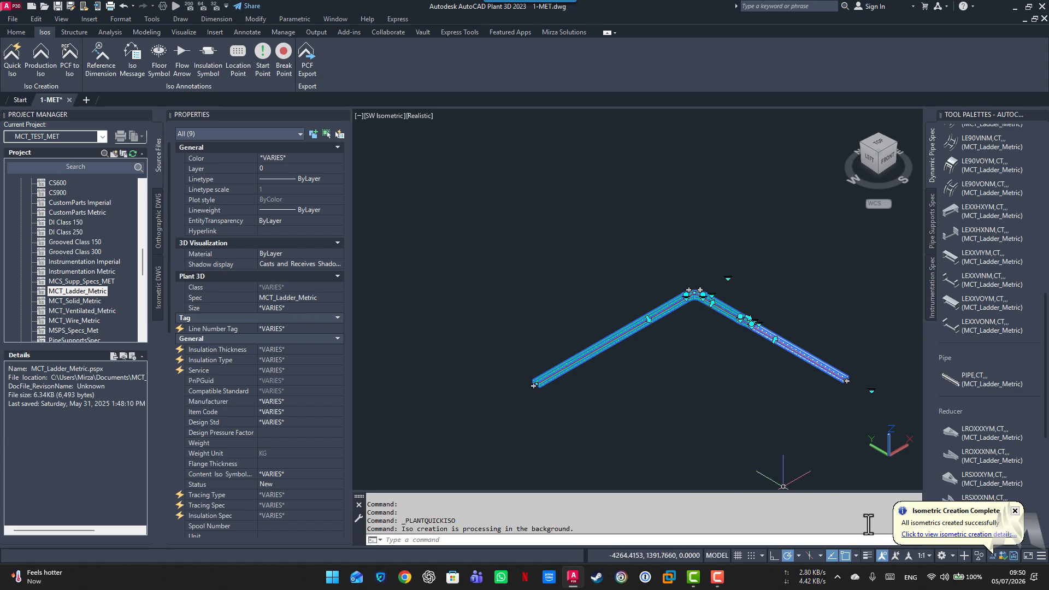
pyautogui.click(917, 536)
pyautogui.click(415, 289)
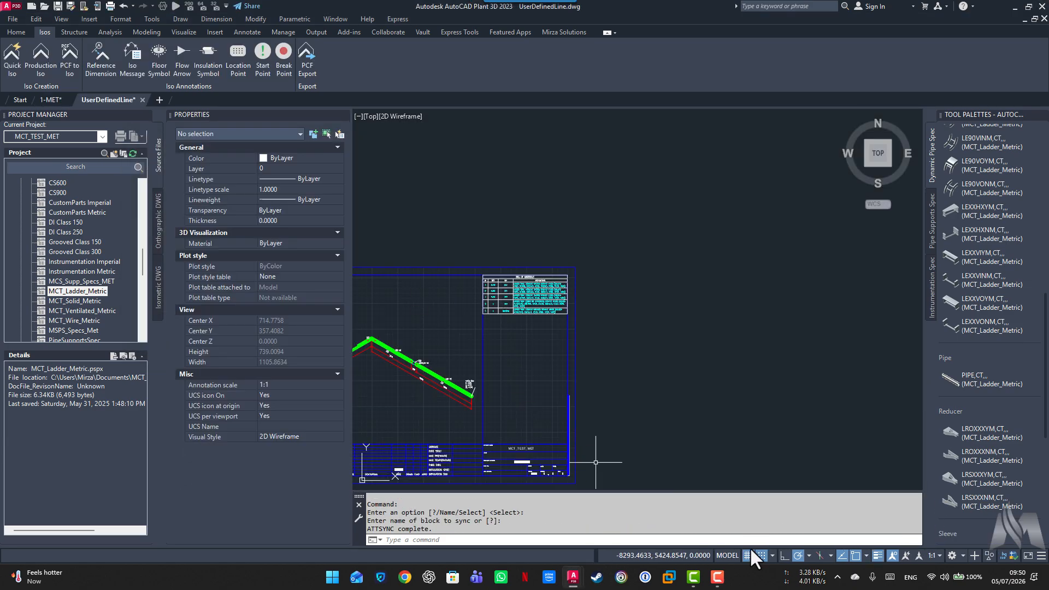
# Turn off the grid and lineweight display in the isometric and fit the whole sheet in view
pyautogui.click(748, 554)
pyautogui.click(875, 554)
pyautogui.moveTo(504, 373)
pyautogui.mouseDown(button='middle')
pyautogui.moveTo(490, 372)
pyautogui.moveTo(605, 342)
pyautogui.mouseUp(button='middle')
pyautogui.scroll(1, 635, 369)
pyautogui.middleClick(426, 304)
pyautogui.middleClick(426, 304)
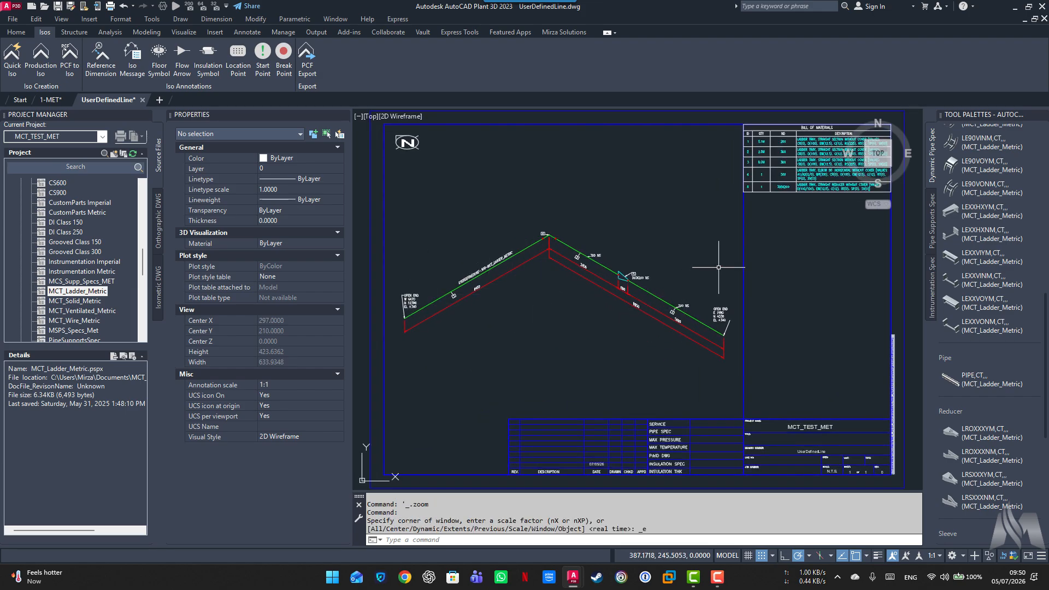
# Examine the tray descriptions in the isometric's bill of materials, and close the drawing without saving changes
pyautogui.moveTo(681, 297); pyautogui.dragTo(528, 378, button='middle')
pyautogui.scroll(5, 677, 248)
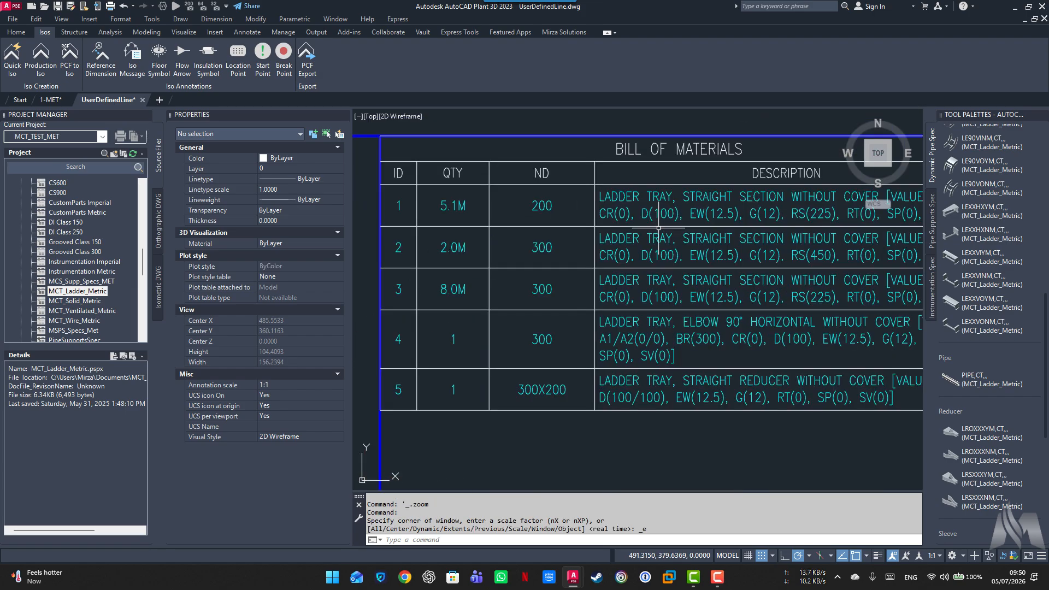
pyautogui.moveTo(677, 247); pyautogui.dragTo(613, 254, button='middle')
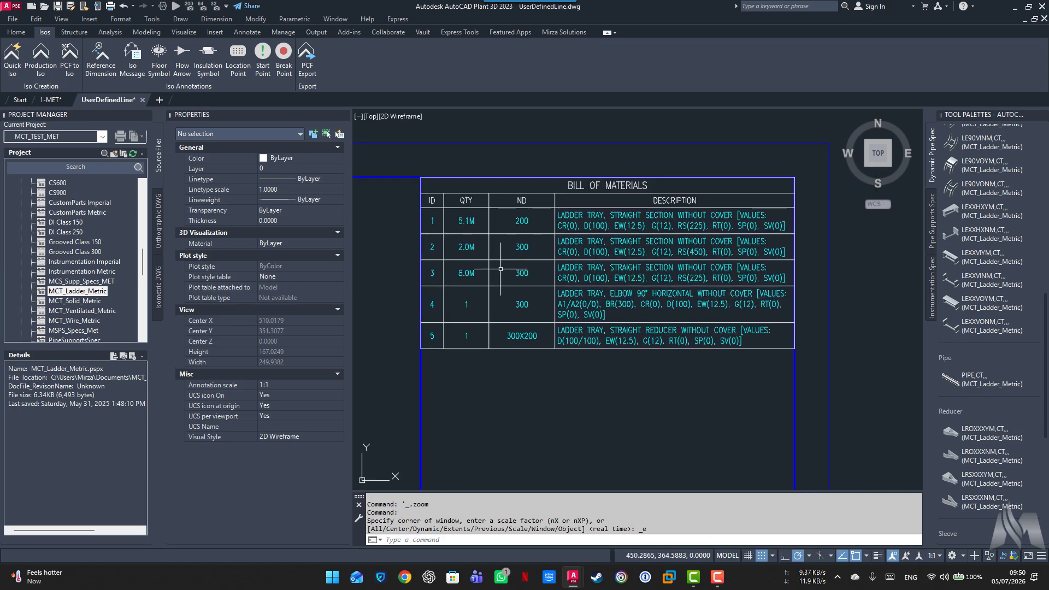
pyautogui.click(465, 273)
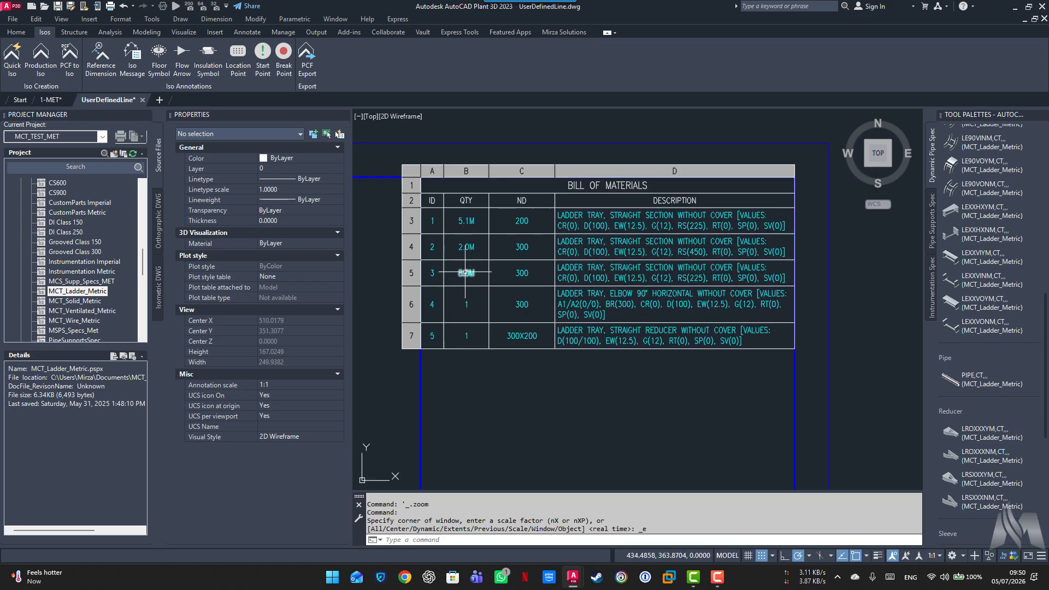
pyautogui.press('Escape')
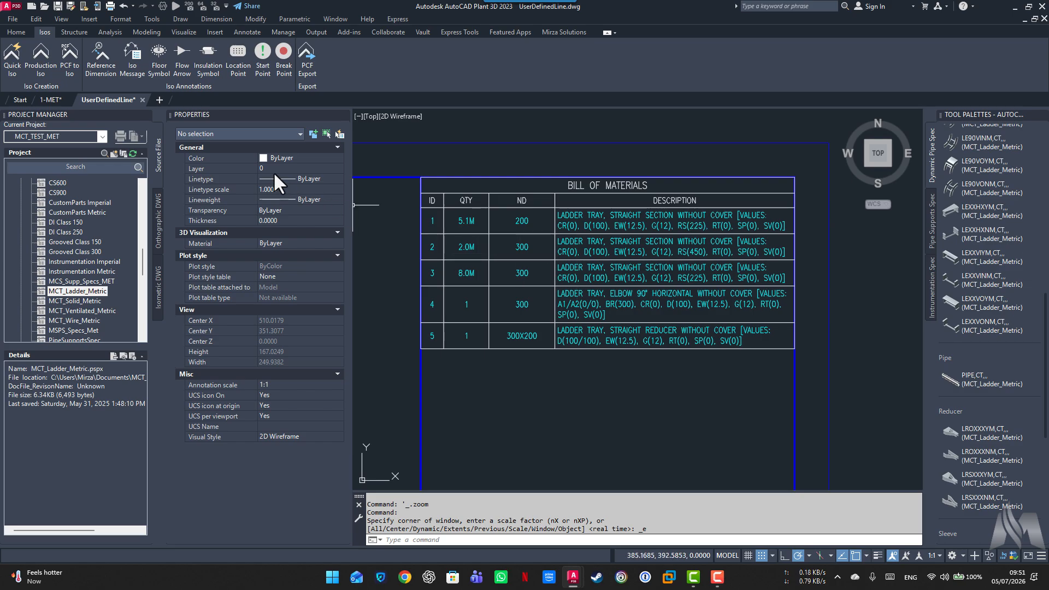
pyautogui.click(143, 100)
pyautogui.click(581, 310)
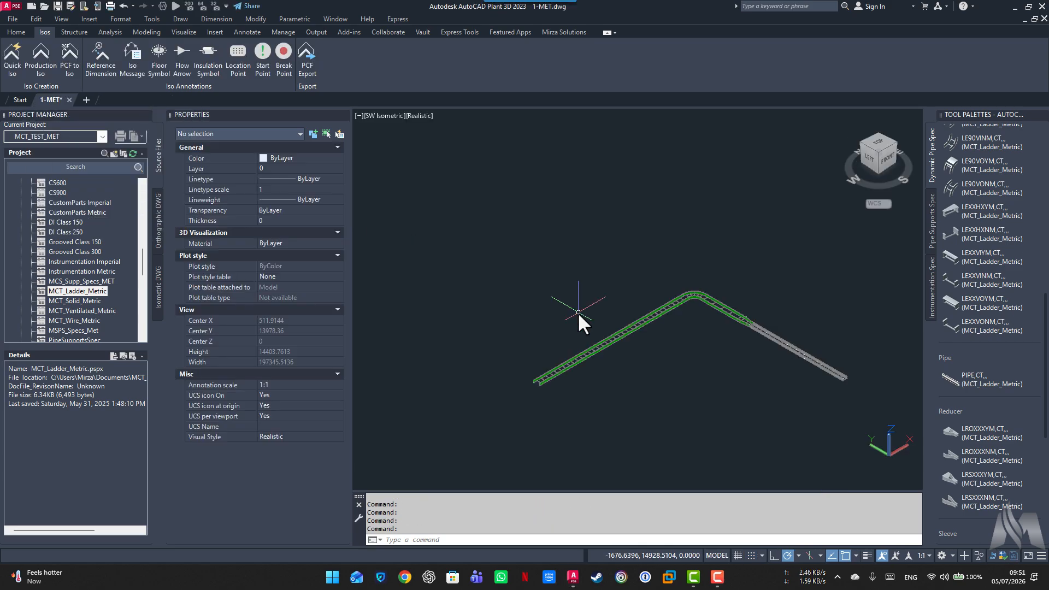
# Limit the tray naming parameters to Bend Radius (BR), Depth (D) and Rung Space (RS), and save the rename settings
pyautogui.click(552, 32)
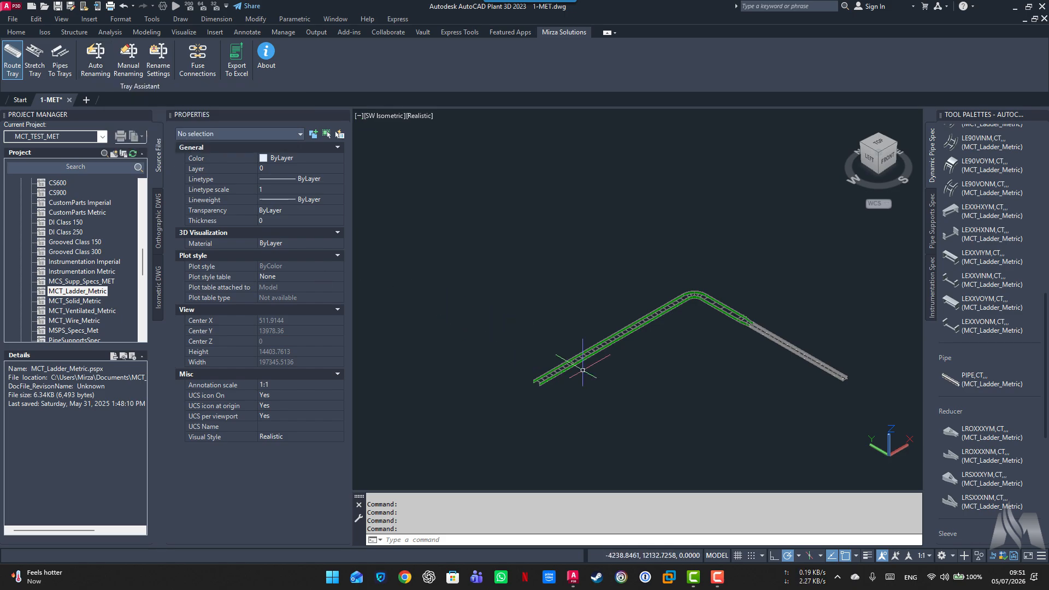
pyautogui.click(157, 55)
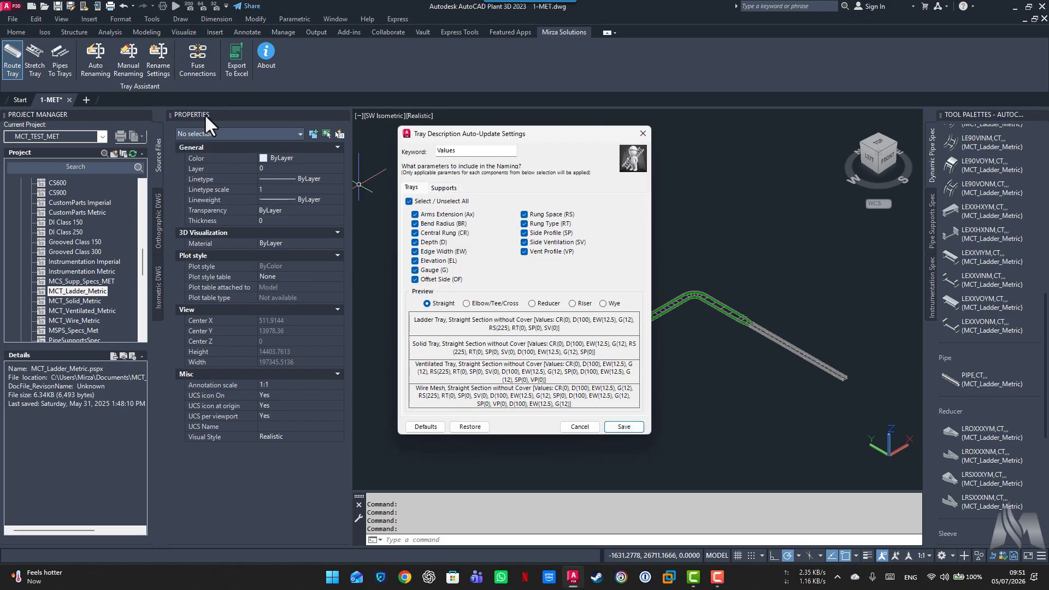
pyautogui.click(410, 201)
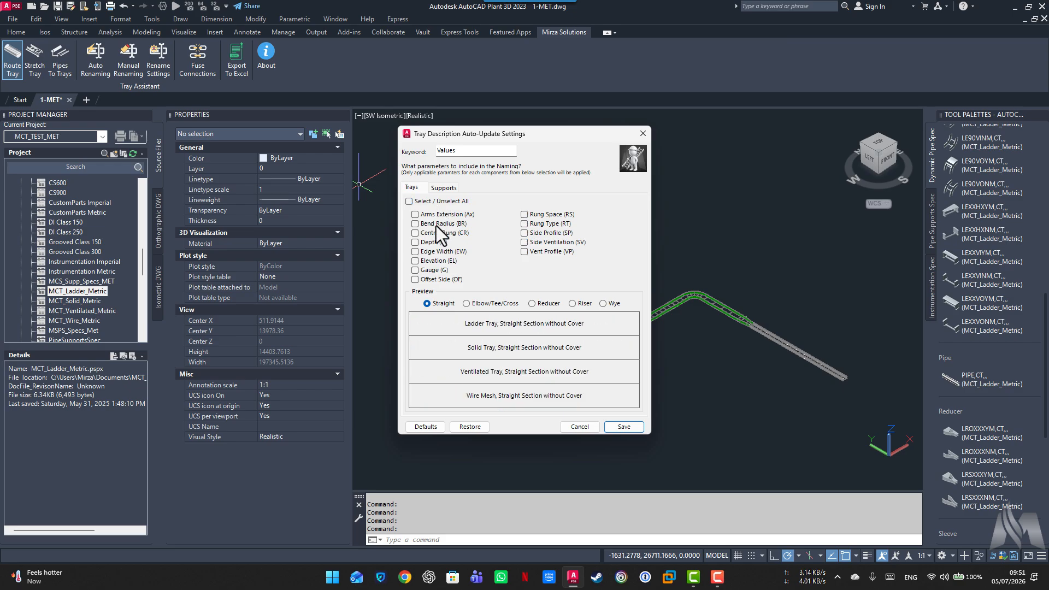
pyautogui.click(436, 225)
pyautogui.click(418, 243)
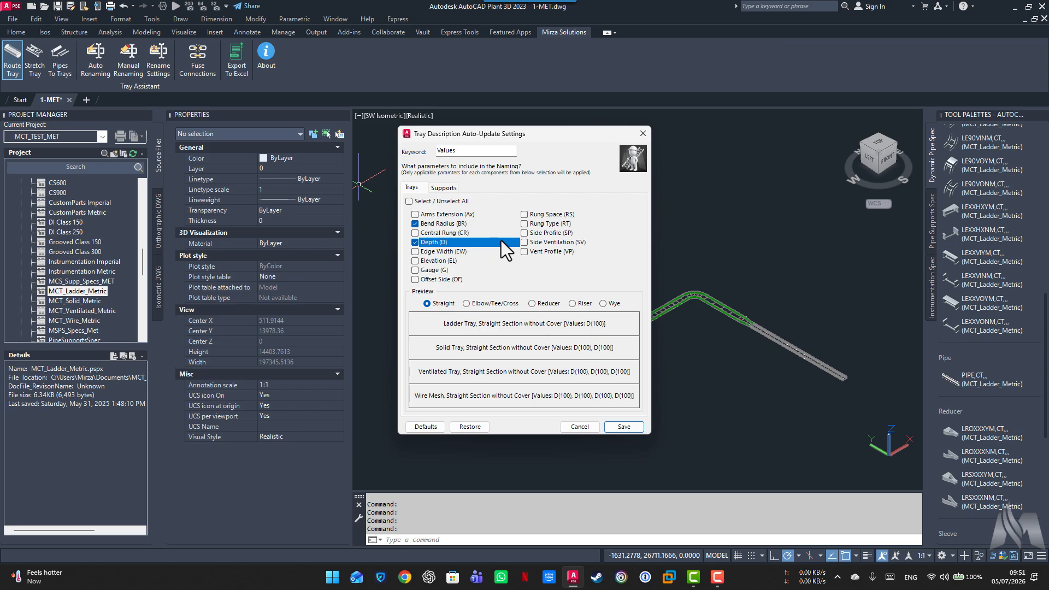
pyautogui.click(526, 215)
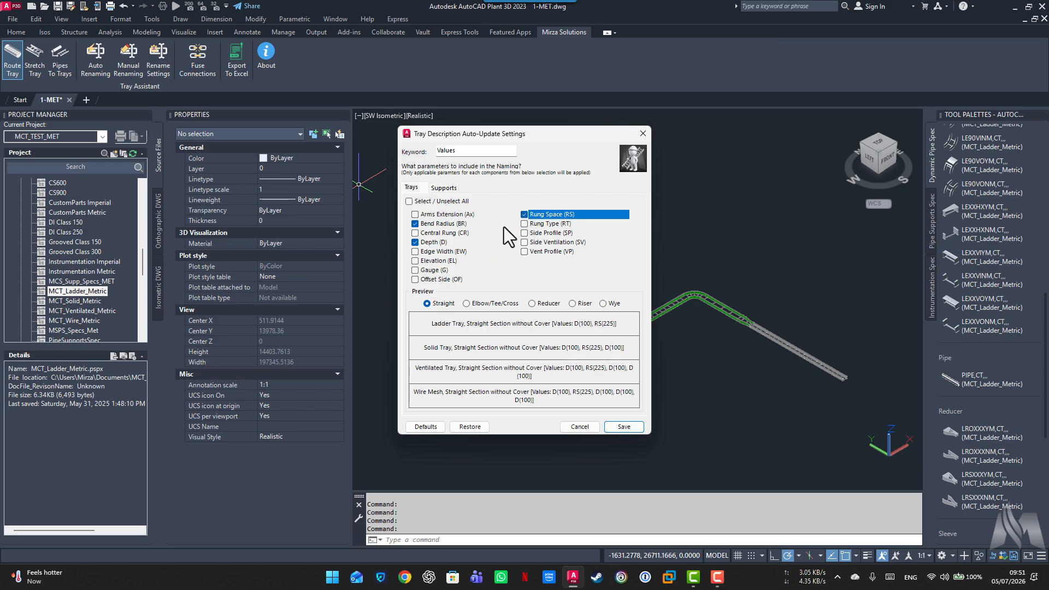
pyautogui.click(624, 427)
pyautogui.click(563, 313)
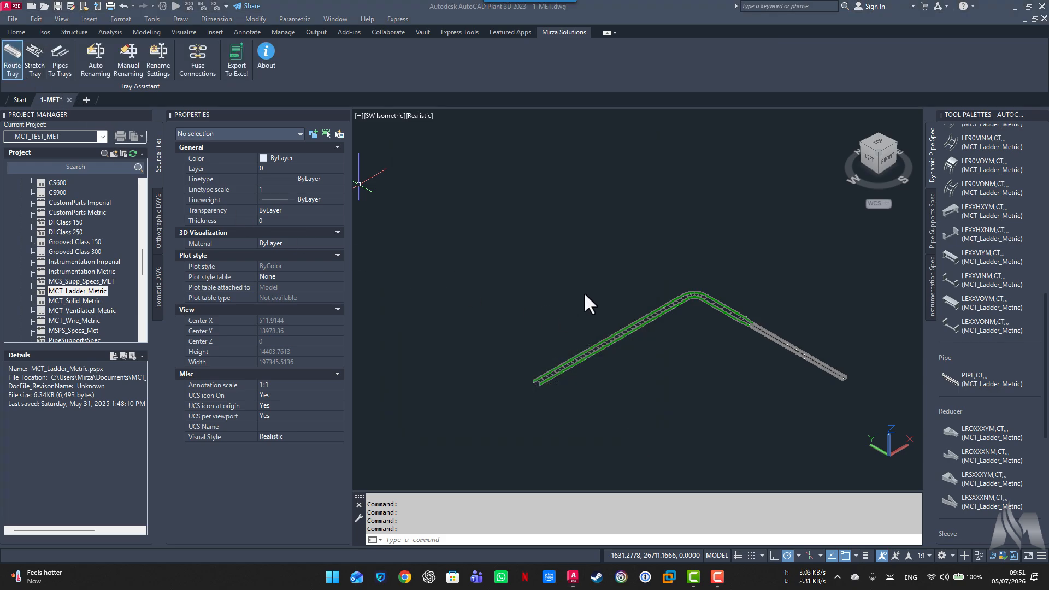
# Enable Auto Renaming so tray descriptions update automatically, and acknowledge the message
pyautogui.click(100, 61)
pyautogui.click(103, 59)
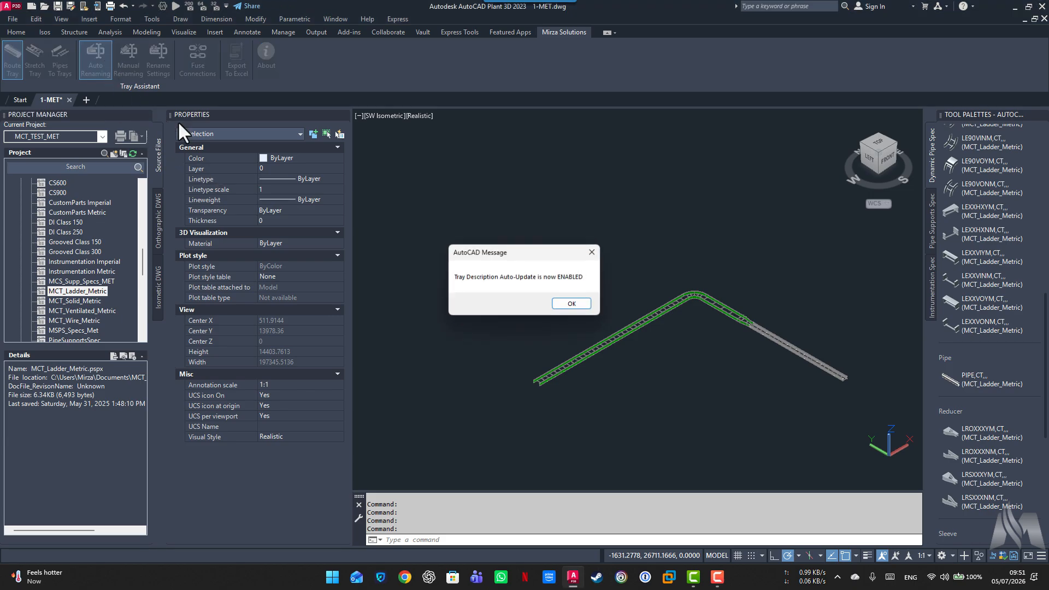
pyautogui.click(581, 305)
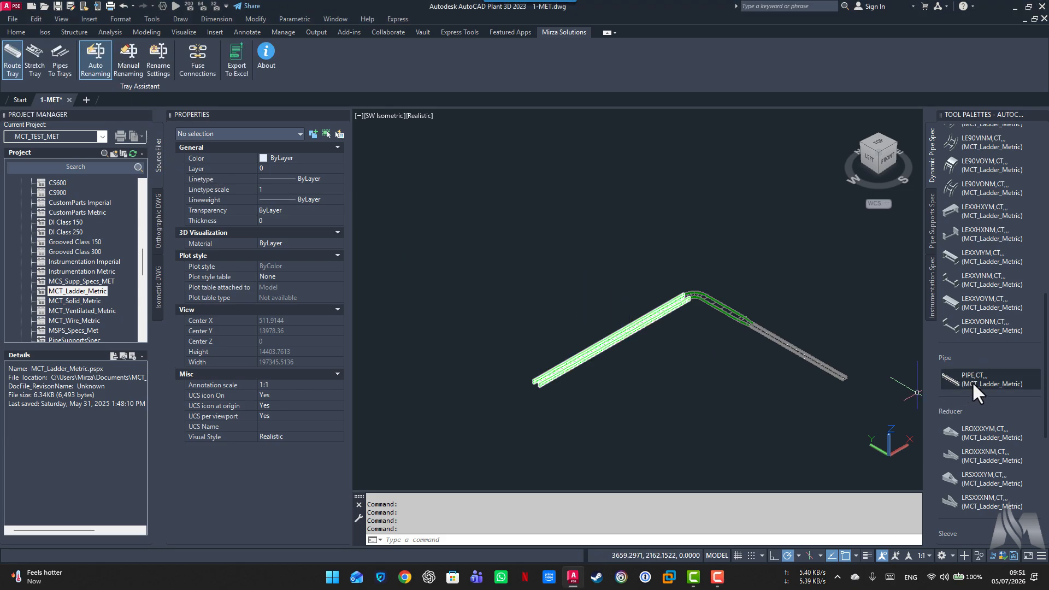
pyautogui.scroll(5, 973, 381)
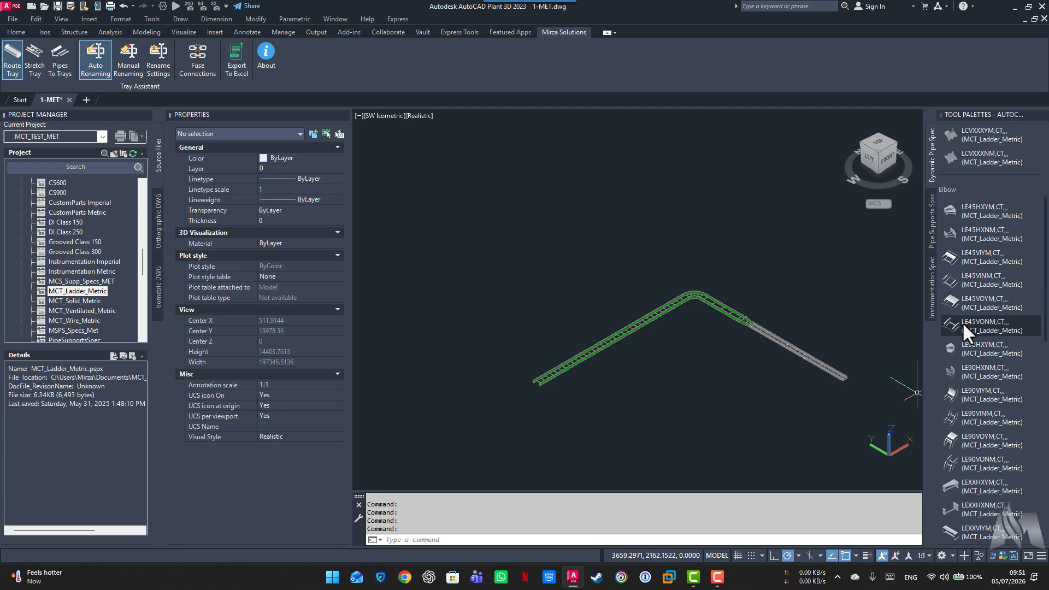
# Place an LE90HXNM elbow from the MCT_Ladder_Metric spec in the empty area away from the routed tray
pyautogui.click(950, 370)
pyautogui.click(470, 196)
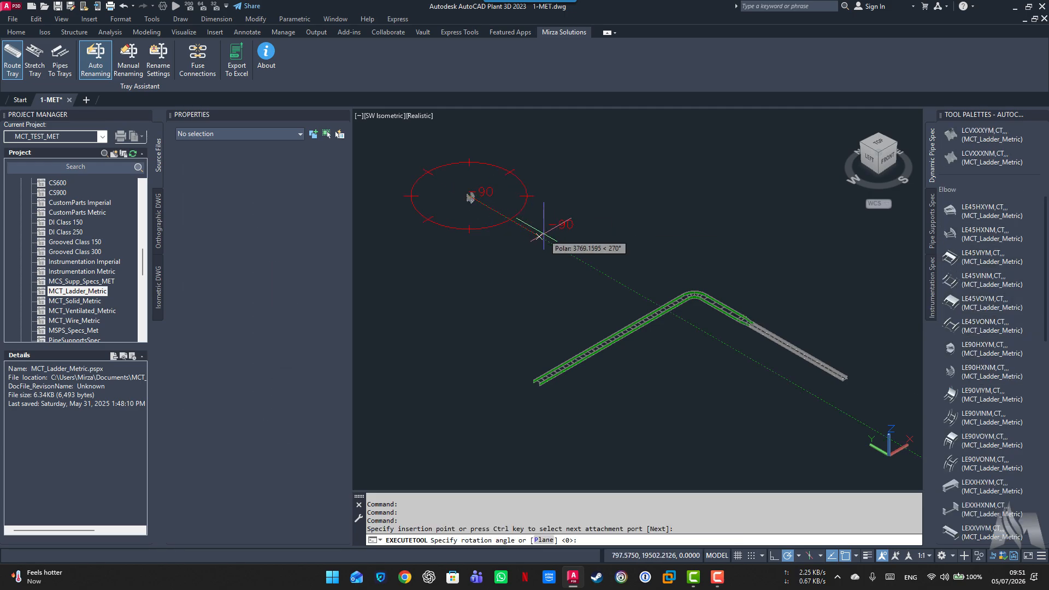
pyautogui.click(544, 233)
pyautogui.rightClick(597, 230)
pyautogui.click(619, 250)
# Place an LCHXXXNM cross from the MCT_Ladder_Metric spec beside the separate elbow
pyautogui.scroll(2, 949, 158)
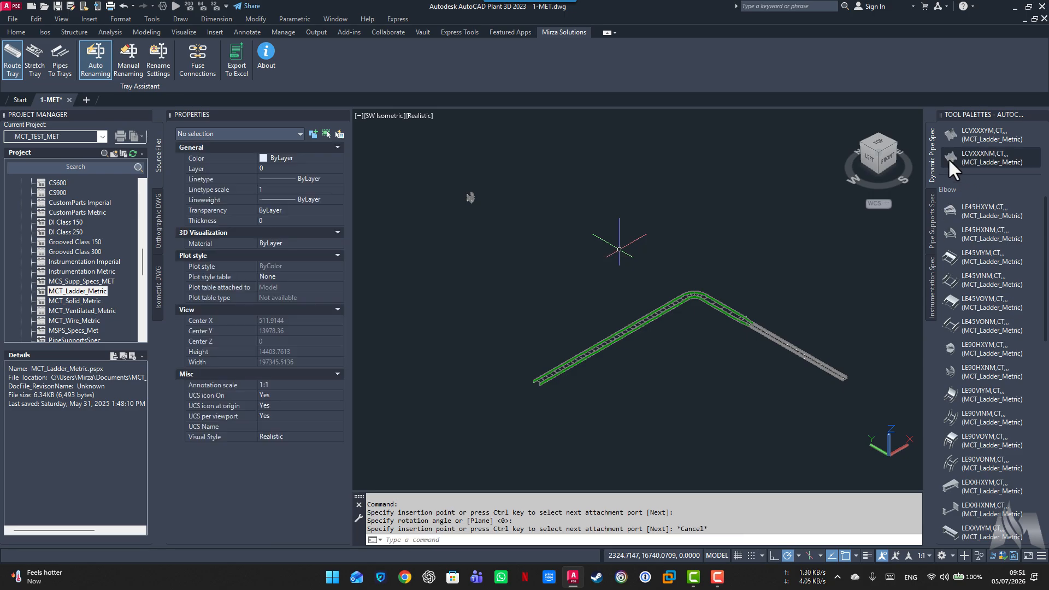
pyautogui.click(951, 180)
pyautogui.click(547, 218)
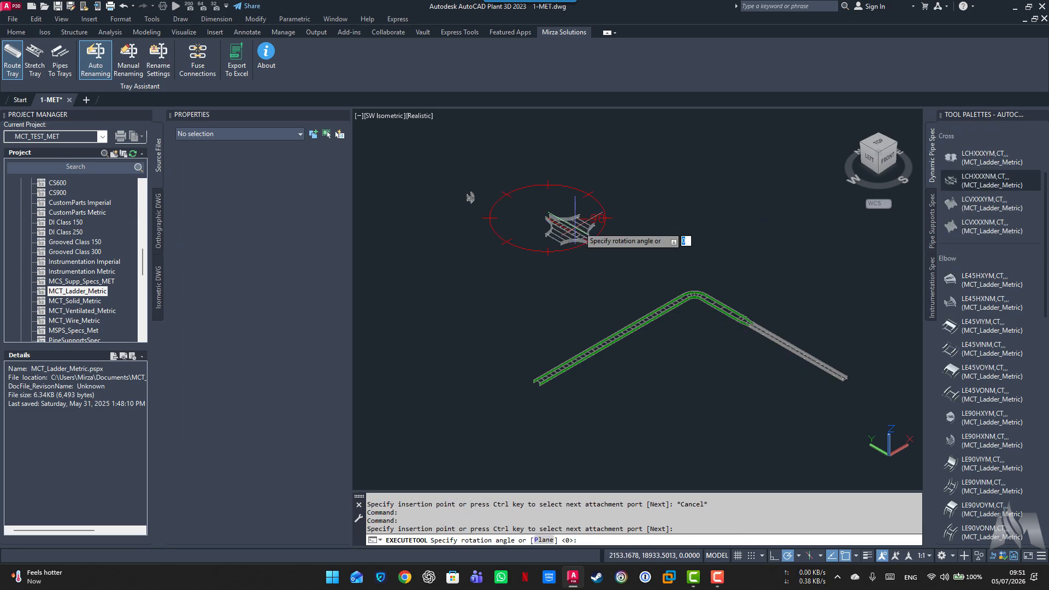
pyautogui.click(631, 192)
pyautogui.press('Escape')
# Set the separate elbow's BendRadius to 900 to test the automatic renaming of its long description
pyautogui.scroll(3, 544, 204)
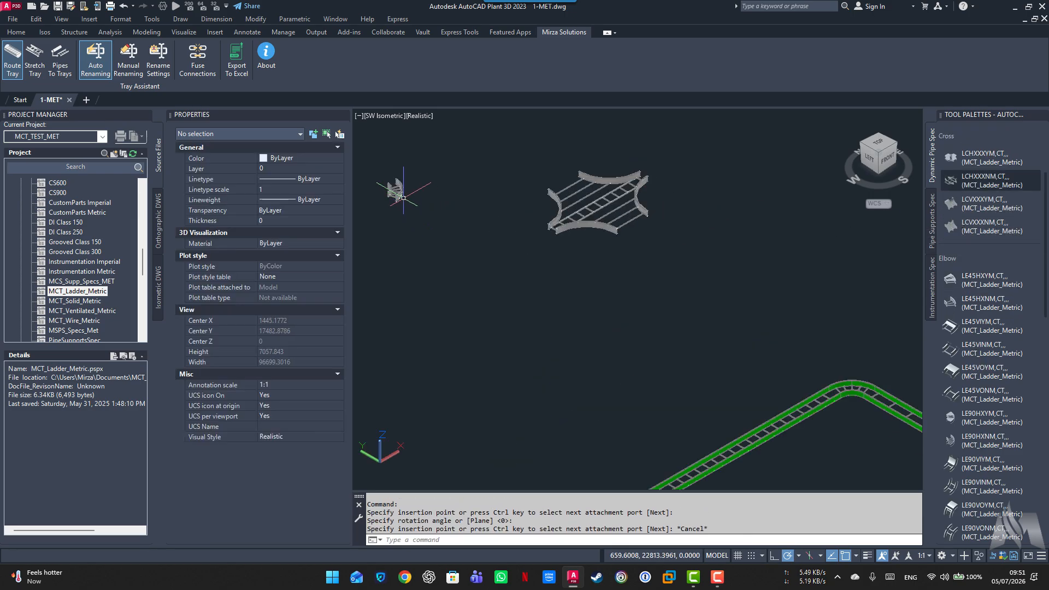
pyautogui.click(394, 189)
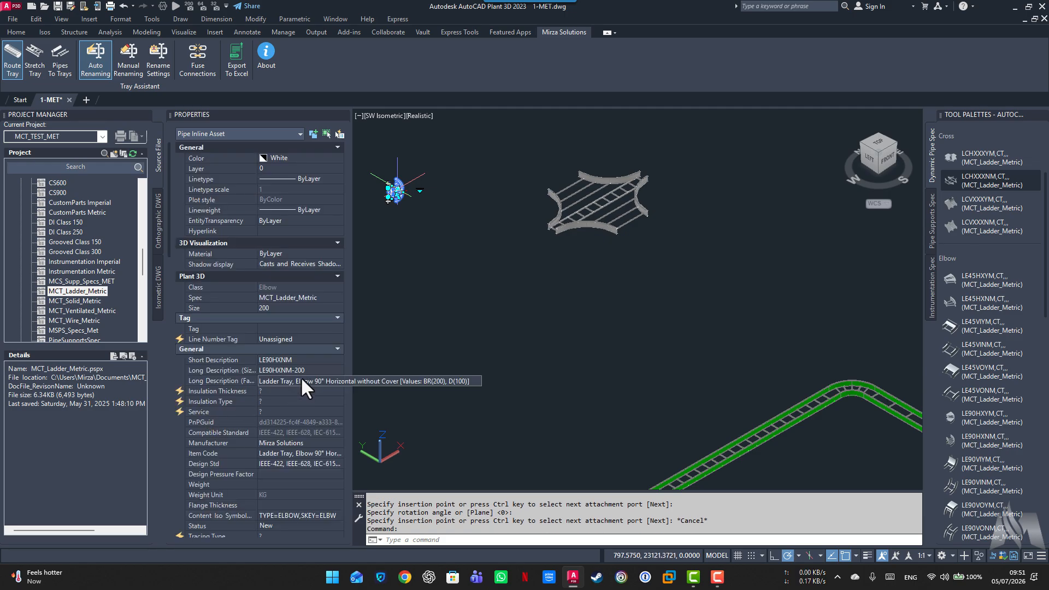
pyautogui.scroll(-10, 254, 402)
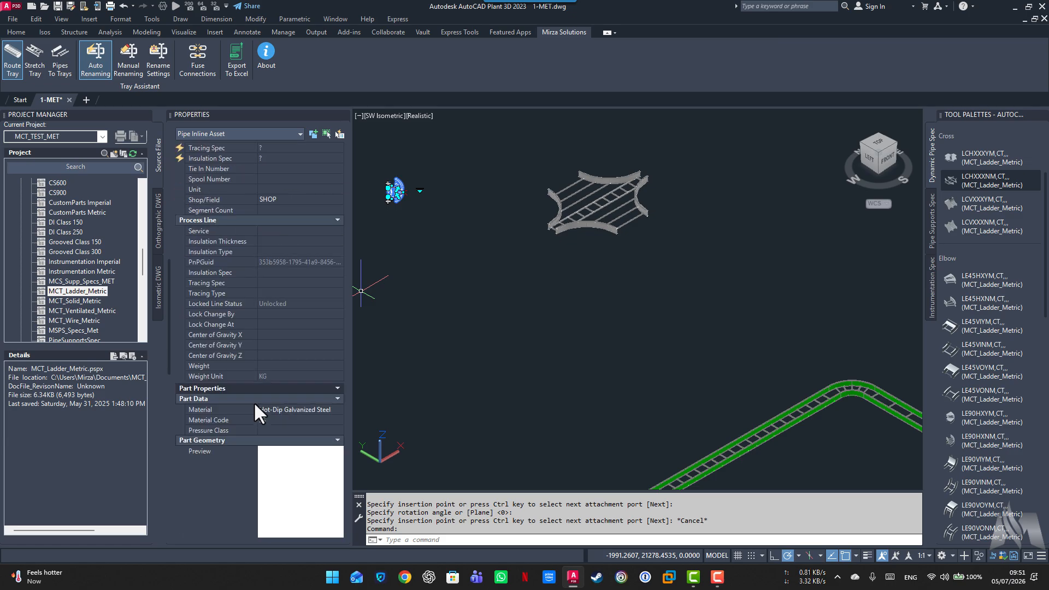
pyautogui.scroll(-3, 253, 402)
pyautogui.click(283, 471)
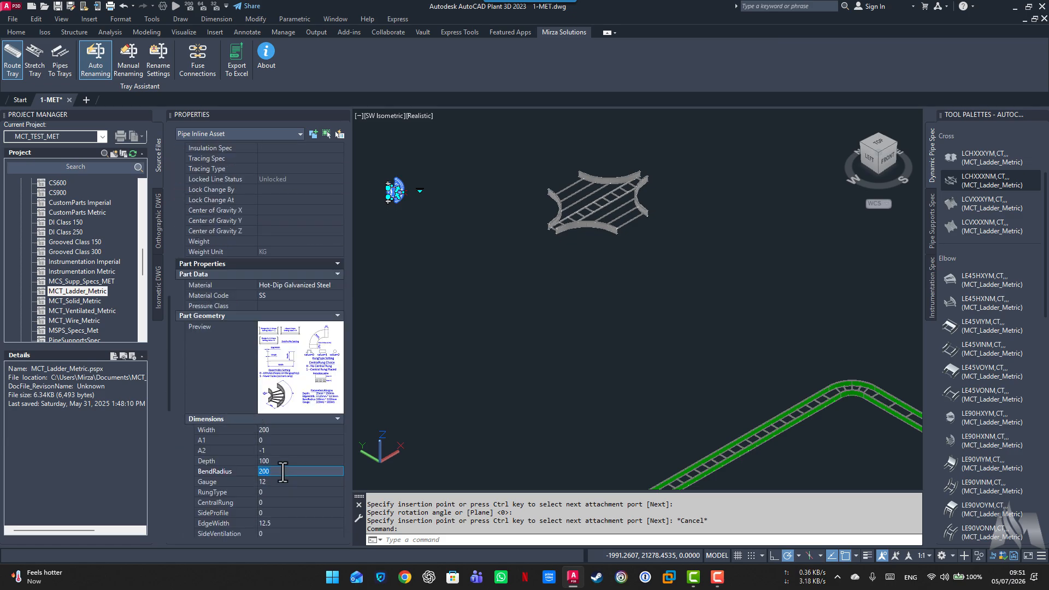
pyautogui.write('900')
pyautogui.press('Tab')
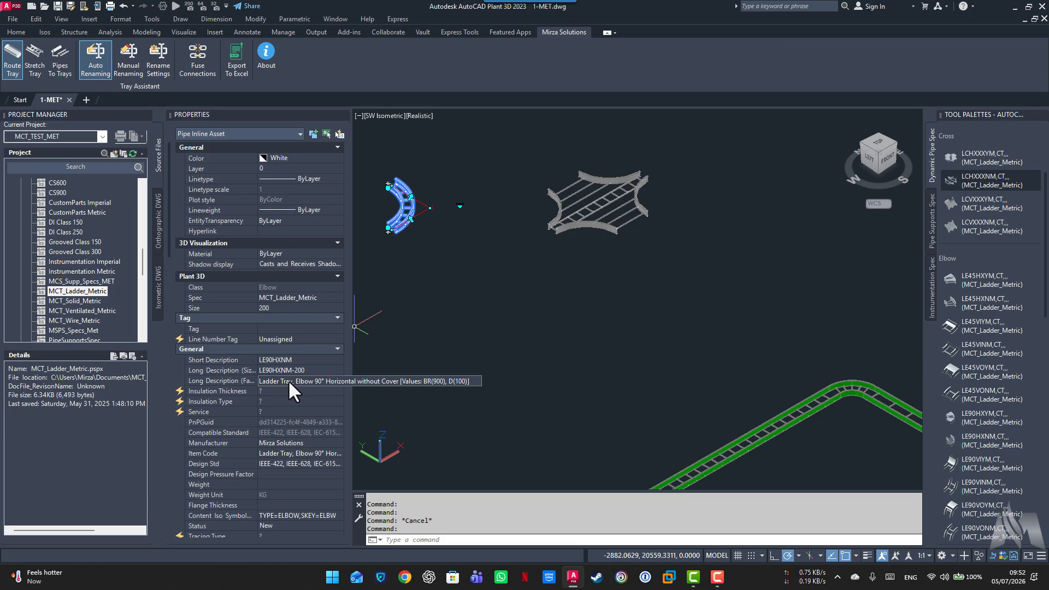
# Delete the separate test elbow and cross, keeping only the routed tray
pyautogui.scroll(-4, 646, 324)
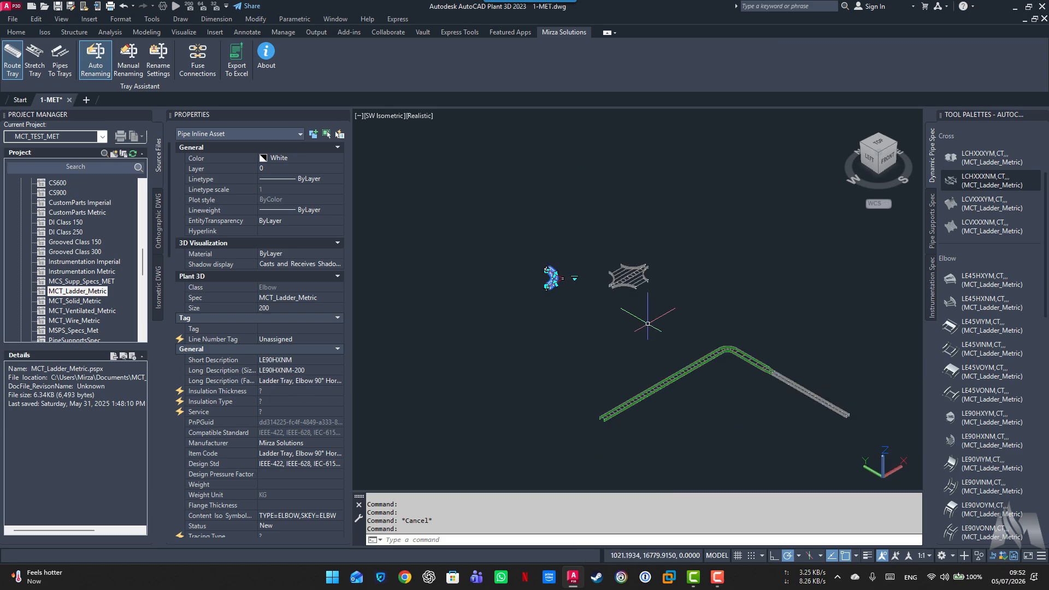
pyautogui.click(667, 241)
pyautogui.click(507, 329)
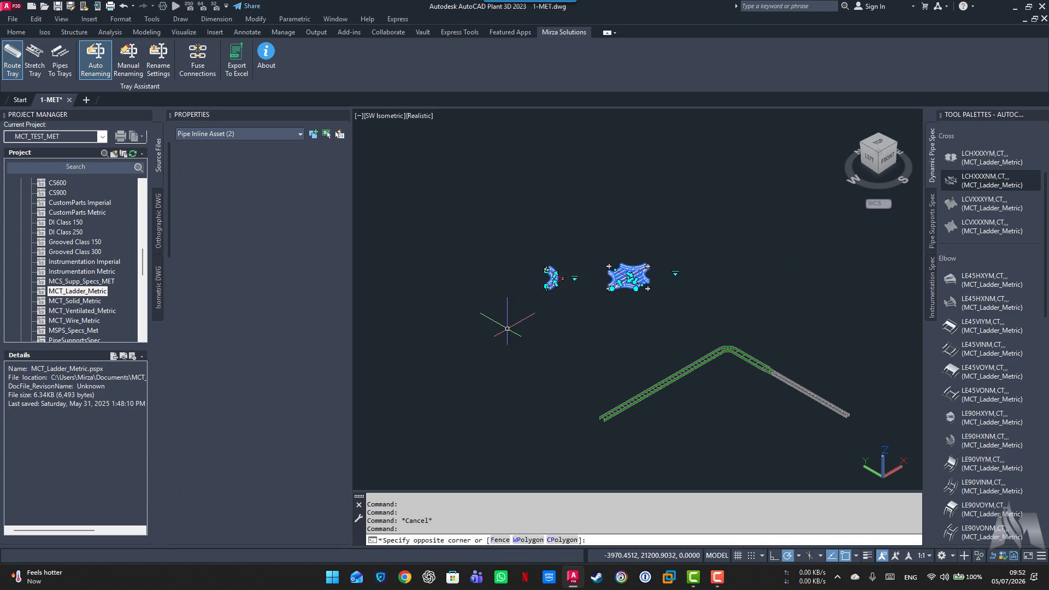
pyautogui.press('Delete')
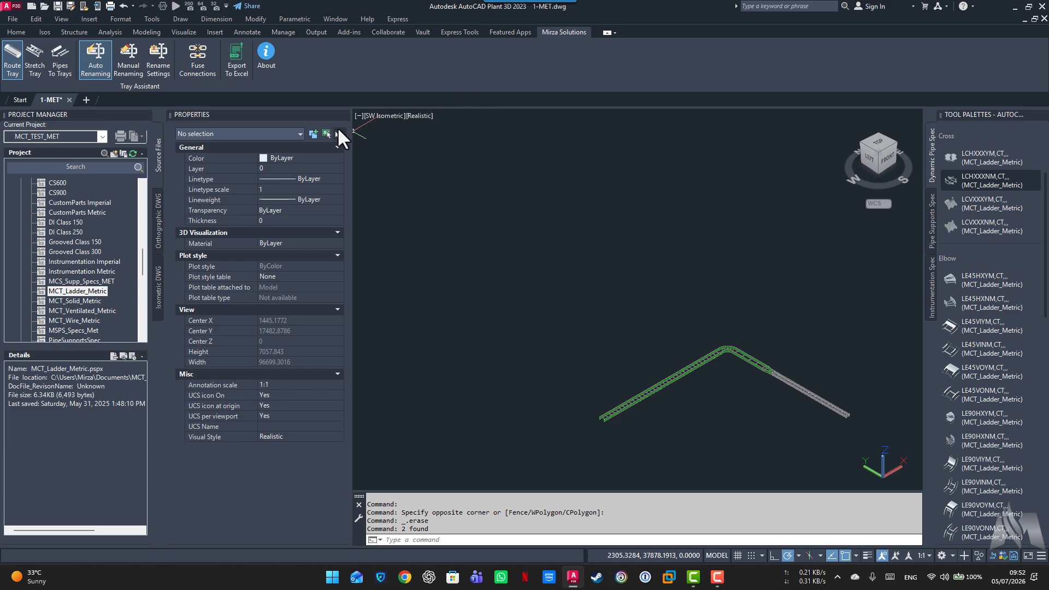
# Start exporting the tray data to Excel and restrict the export by layers to layer 0
pyautogui.click(244, 51)
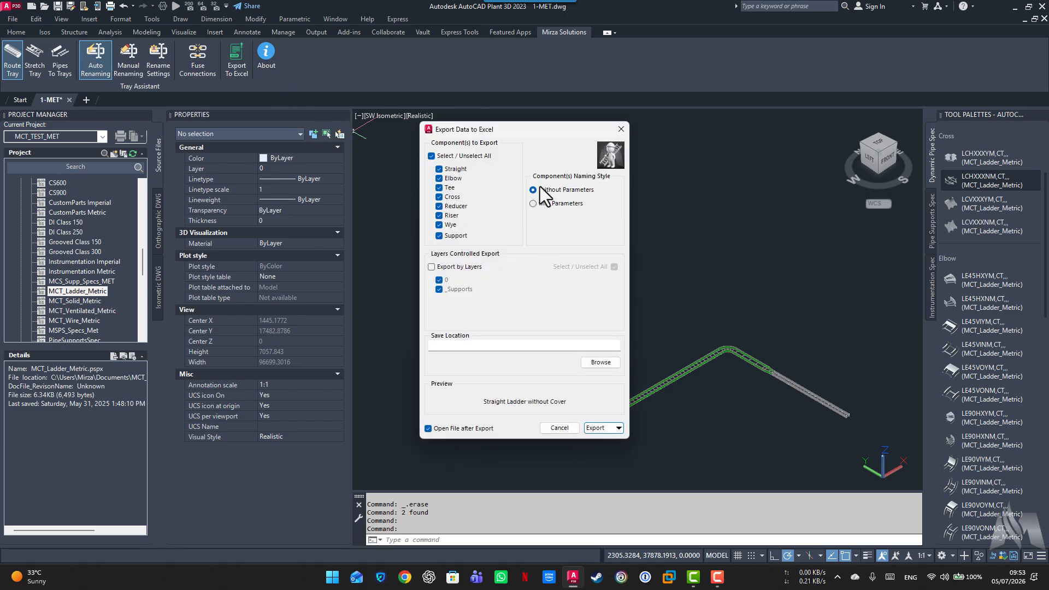
pyautogui.moveTo(524, 130); pyautogui.dragTo(516, 149)
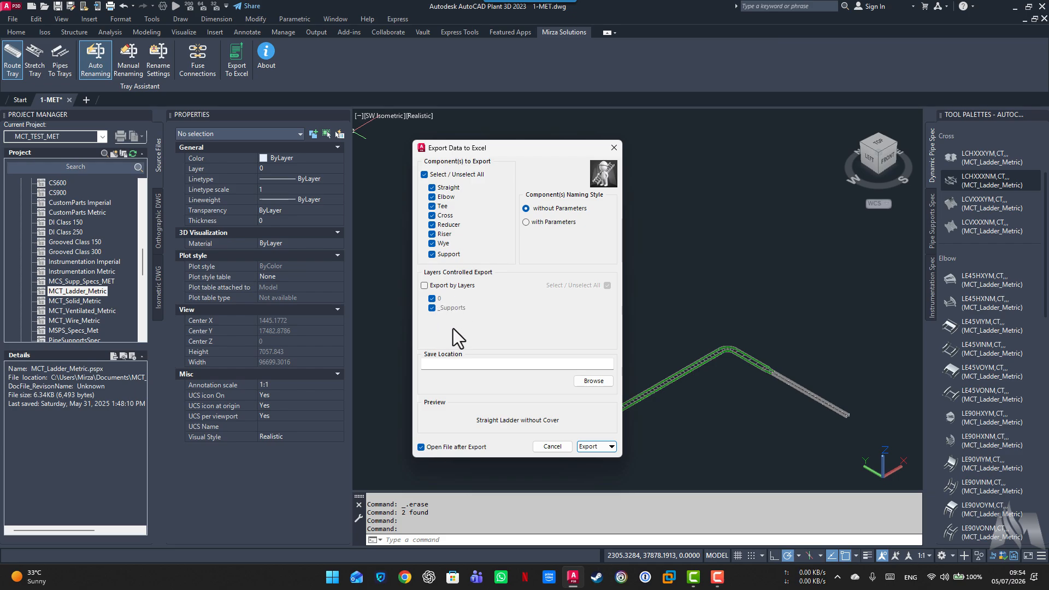
pyautogui.click(423, 287)
pyautogui.click(607, 285)
pyautogui.click(432, 300)
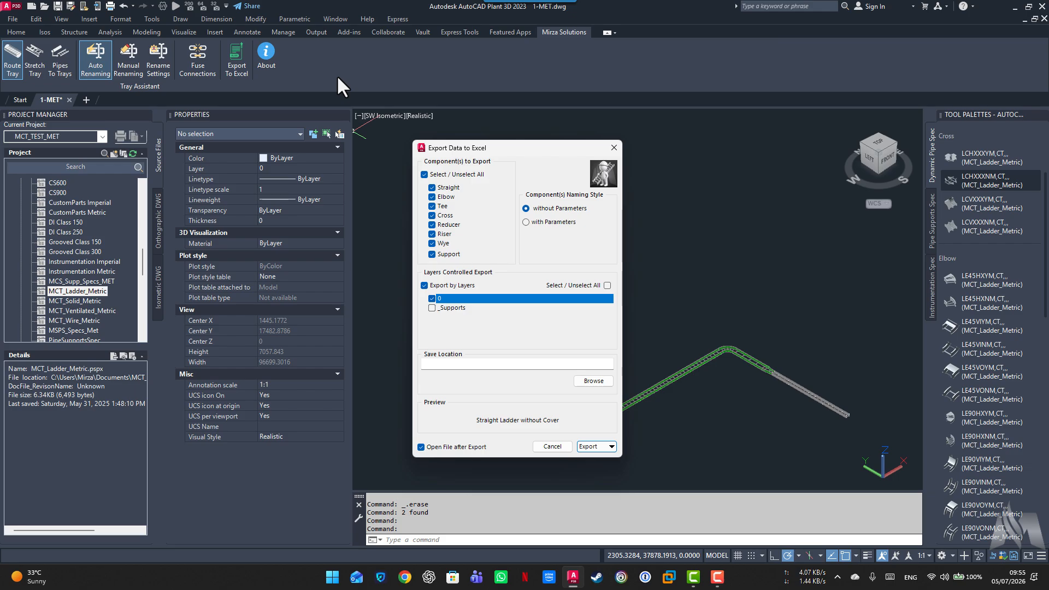
# Include all layers in the layer-controlled export and set its save location to 1-MET-TrayExportData.xlsx in Documents, replacing the existing file
pyautogui.click(431, 286)
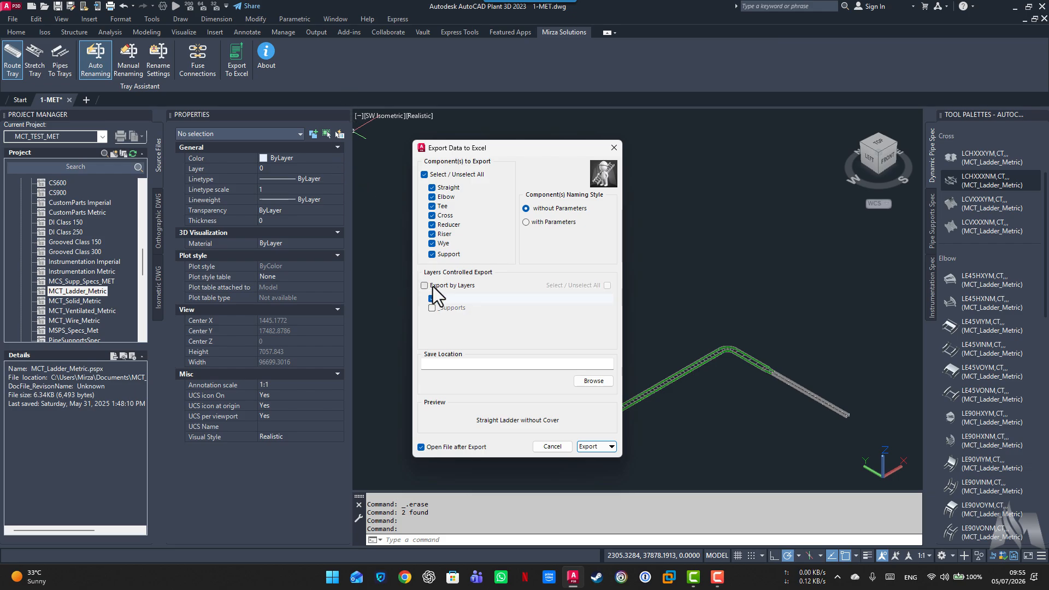
pyautogui.click(425, 285)
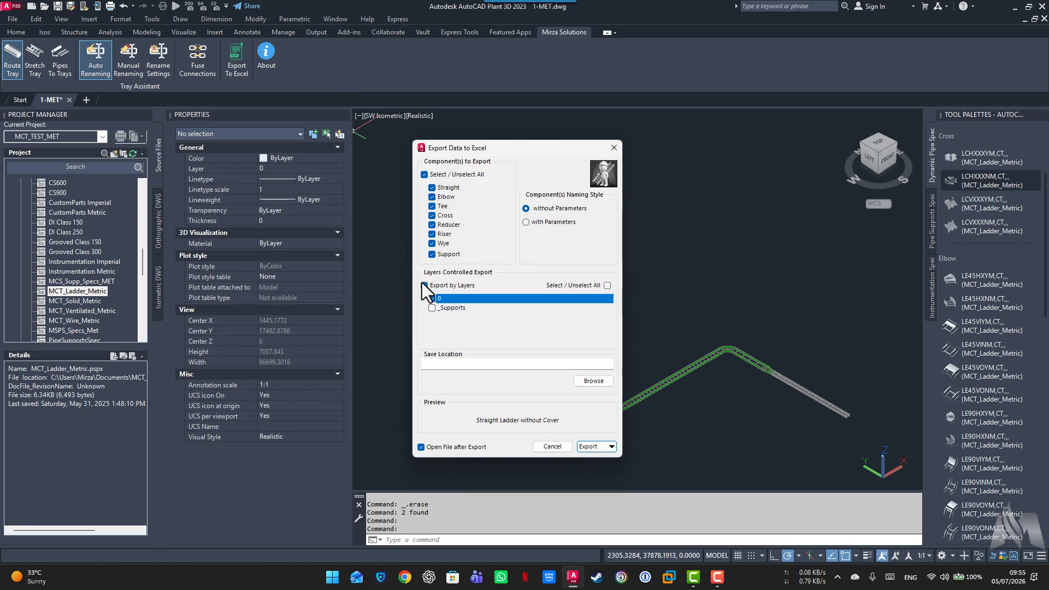
pyautogui.click(607, 285)
pyautogui.click(585, 381)
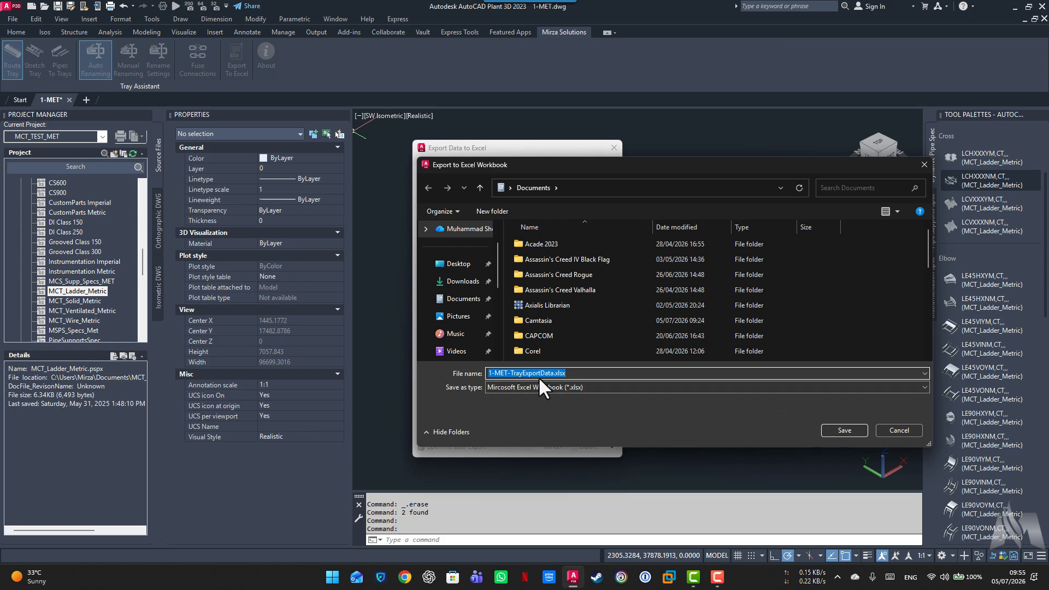
pyautogui.click(842, 429)
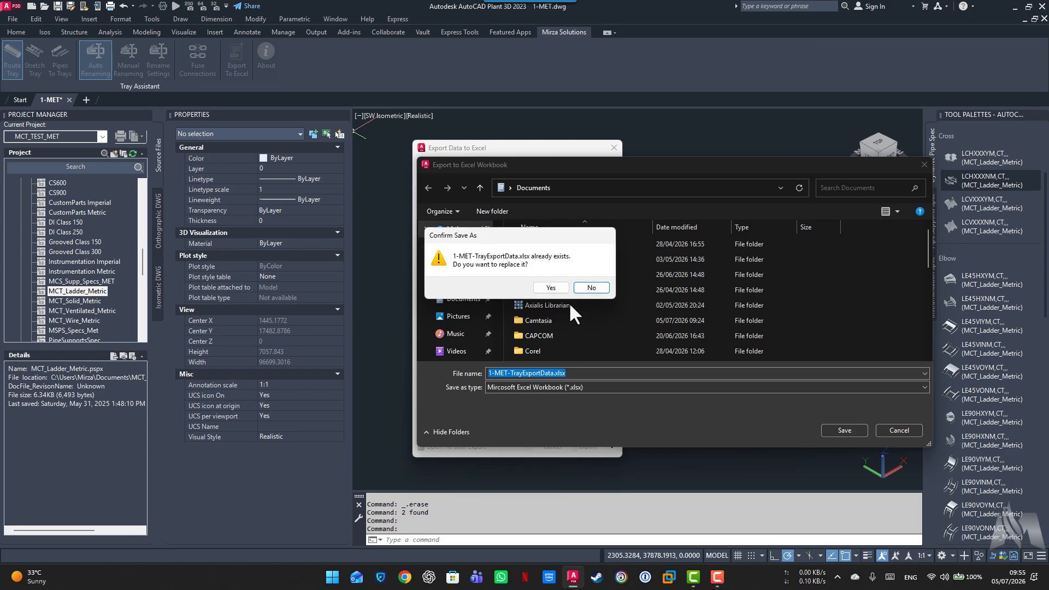
pyautogui.click(545, 286)
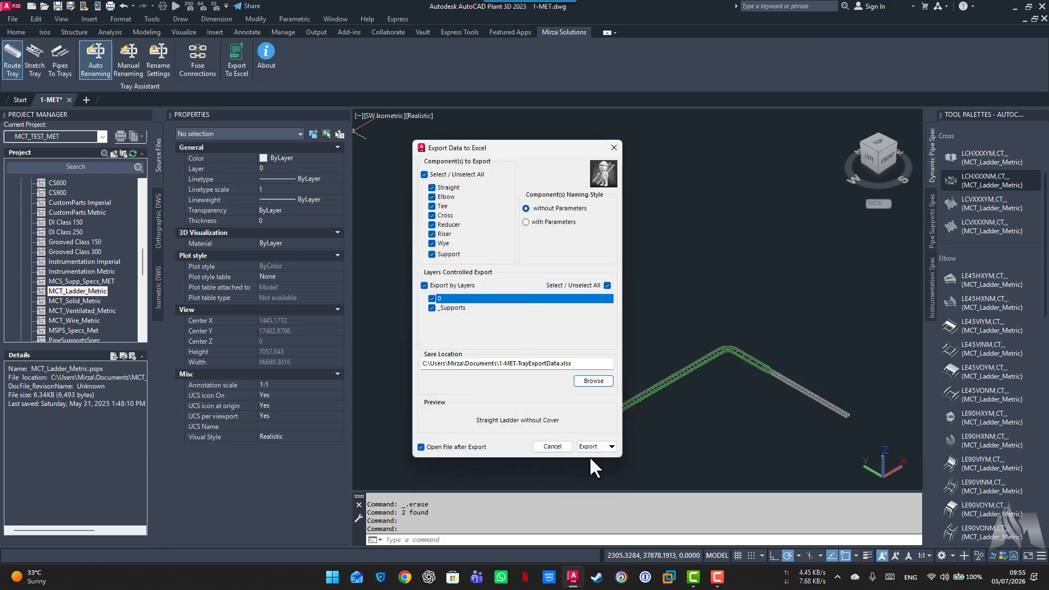
# Try the manual export for picking individual tray components in the model, and cancel the selection
pyautogui.click(612, 447)
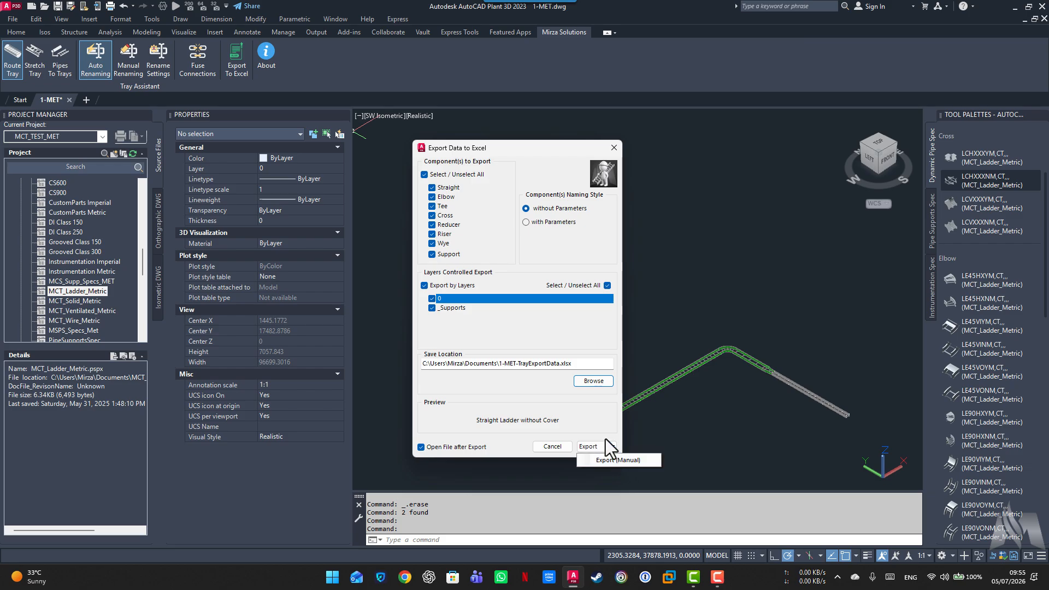
pyautogui.click(593, 448)
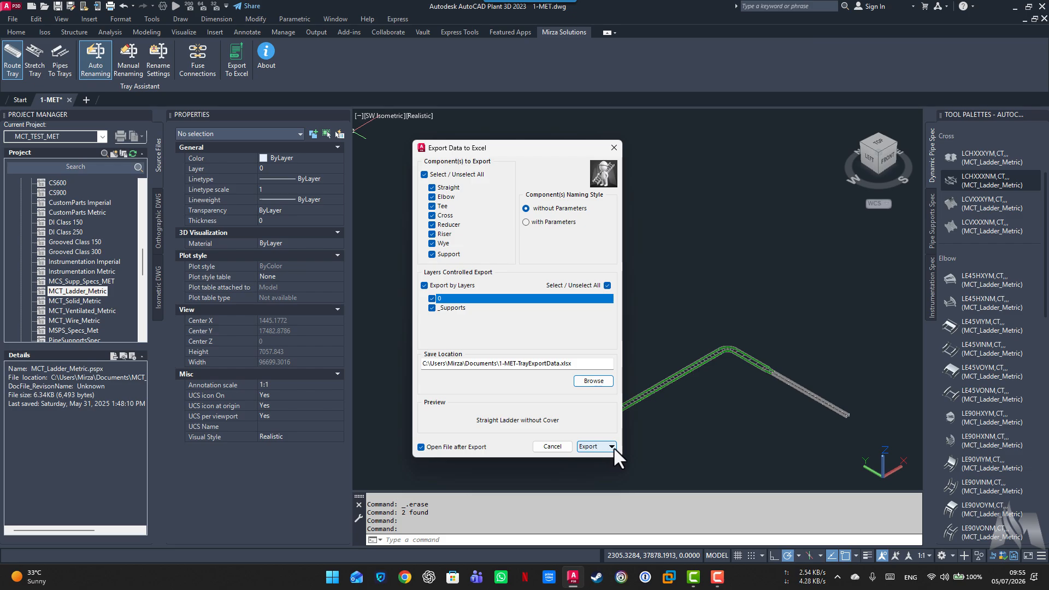
pyautogui.click(612, 447)
pyautogui.click(601, 459)
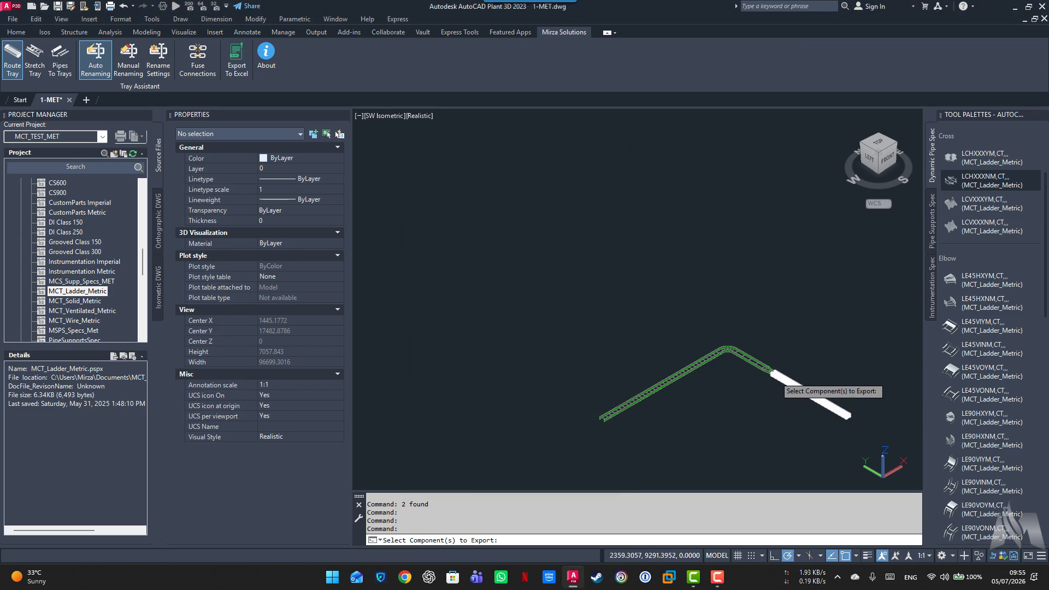
pyautogui.click(745, 354)
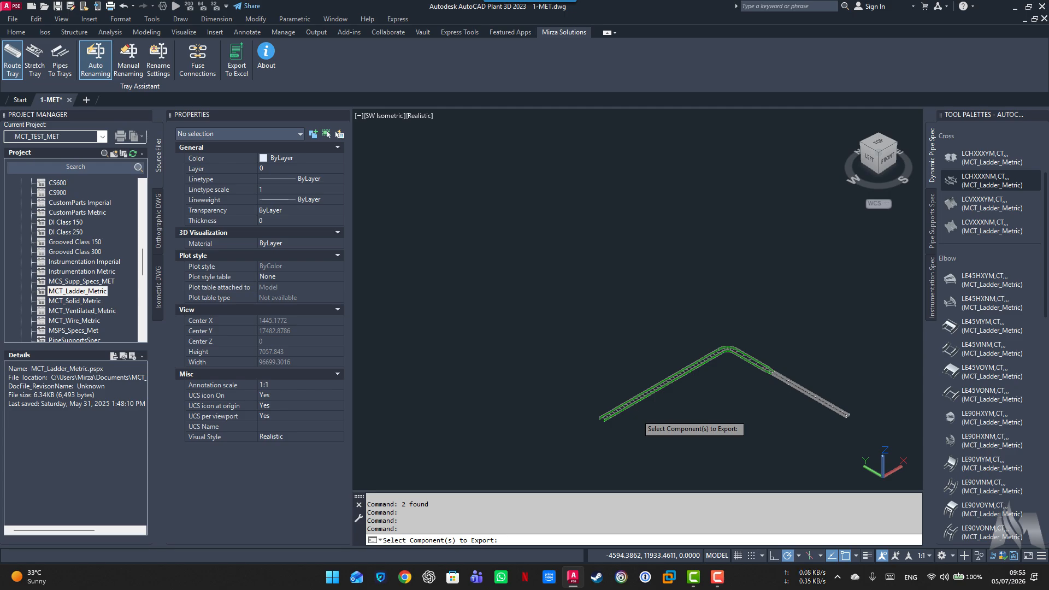
pyautogui.press('Escape')
# Export all component types without parameters to 1-MET-TrayExportData.xlsx in Documents, replacing the existing file, and acknowledge the message
pyautogui.click(235, 58)
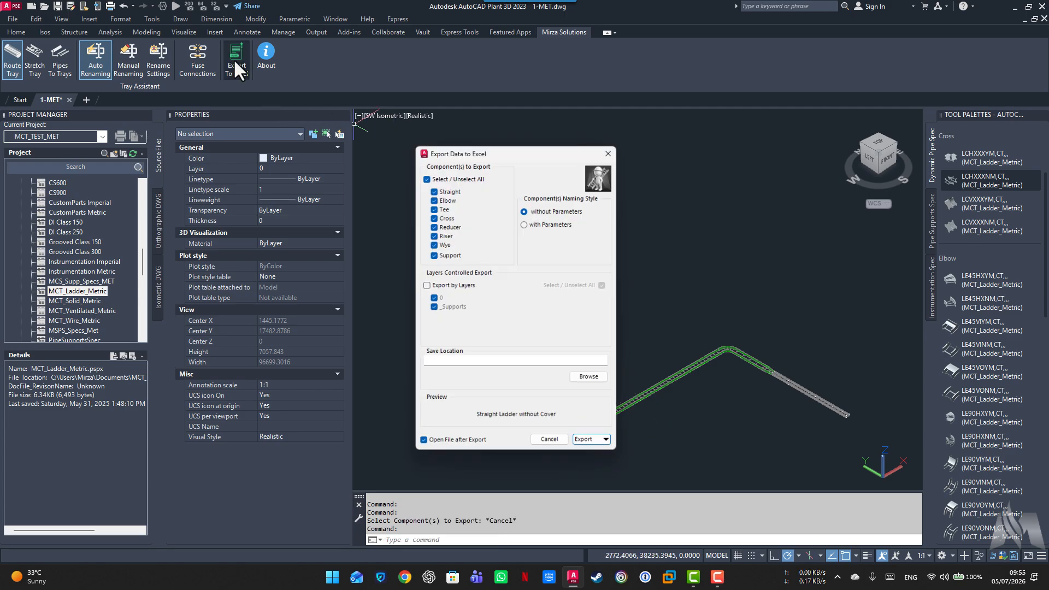
pyautogui.click(584, 382)
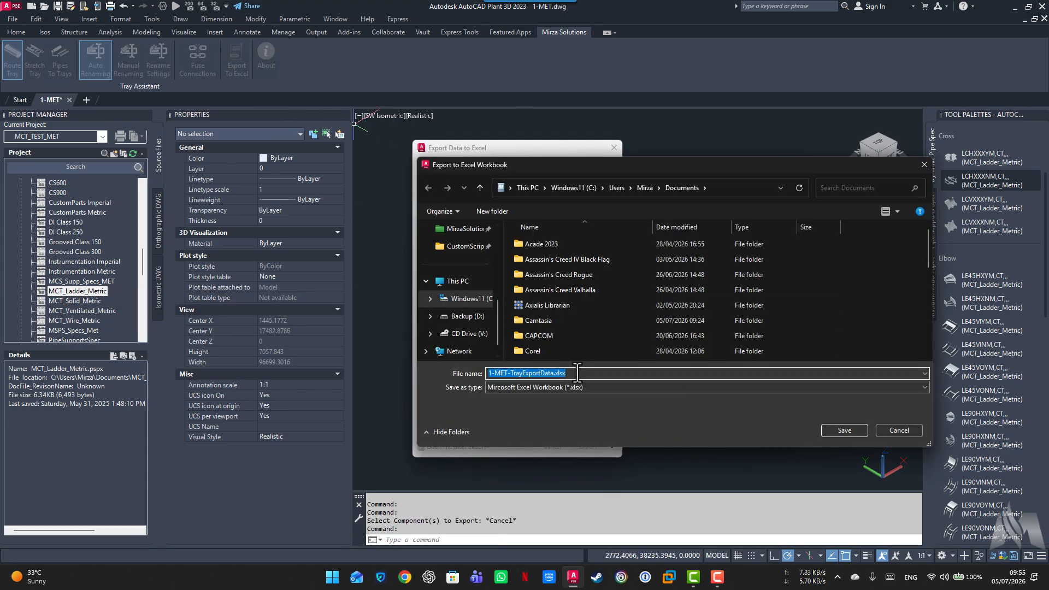
pyautogui.click(844, 431)
pyautogui.click(544, 289)
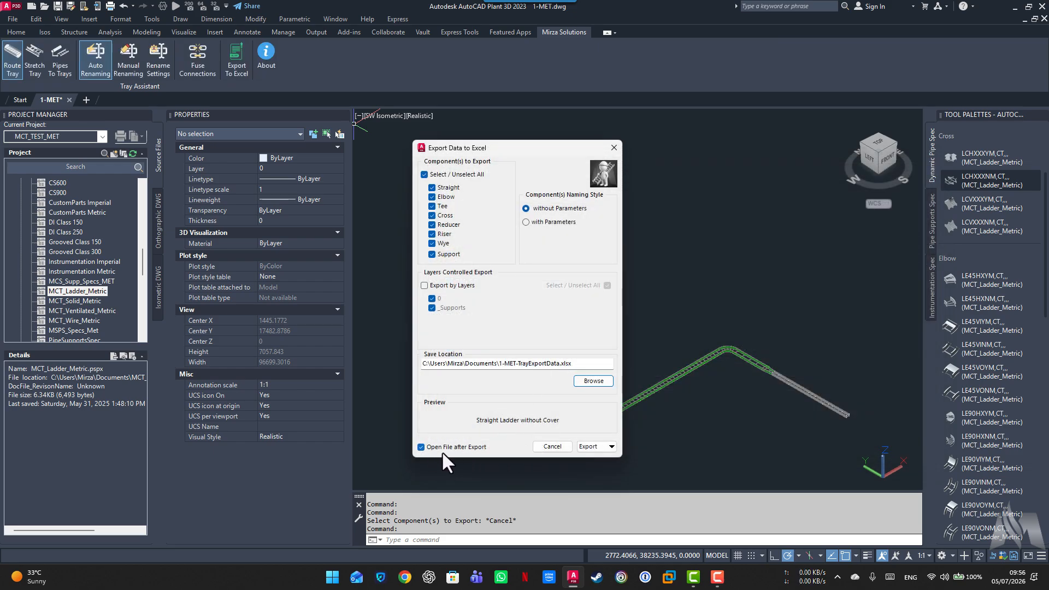
pyautogui.click(580, 446)
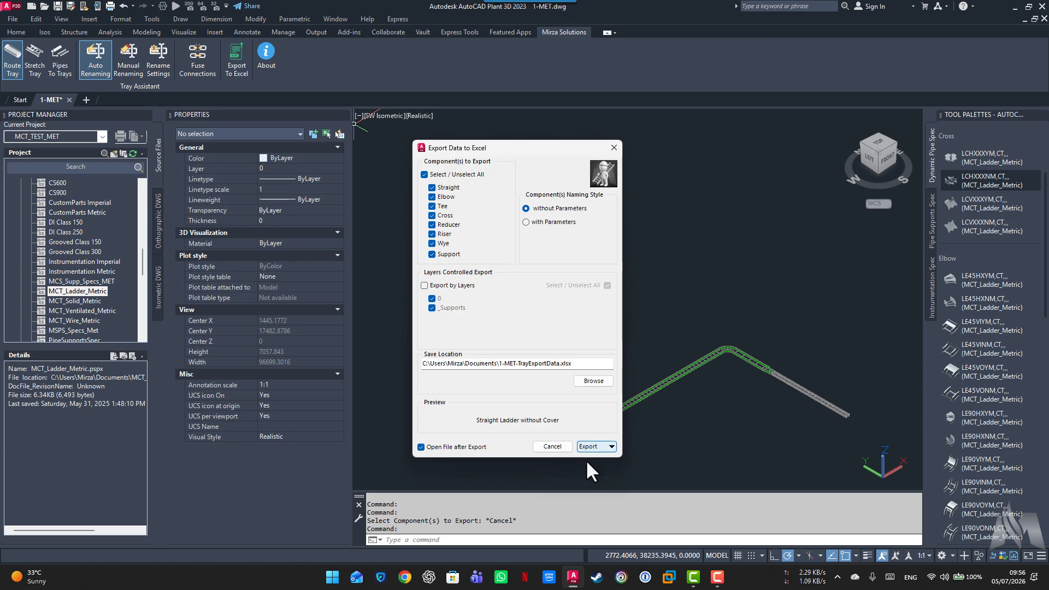
pyautogui.click(584, 446)
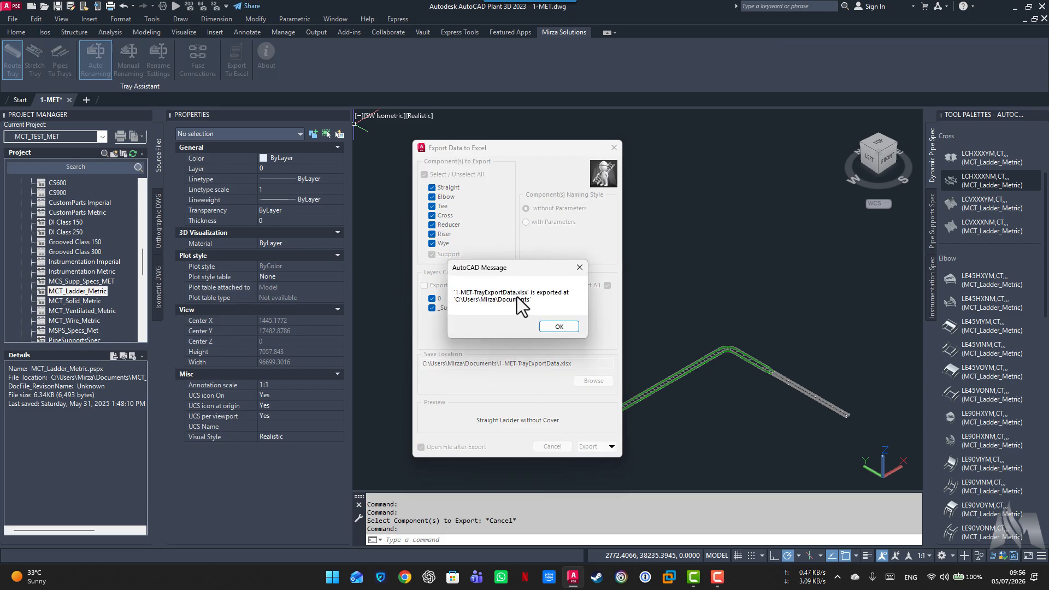
pyautogui.click(548, 330)
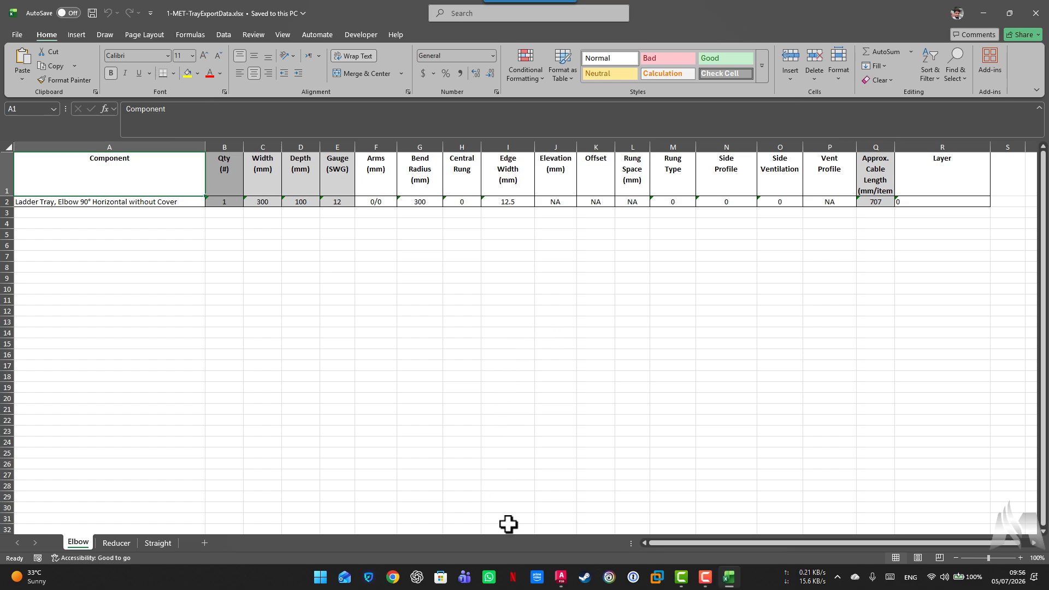
# Switch to AutoCAD Plant 3D, select the long straight tray, elbow and reducer to compare with the exported data, and clear the selection
pyautogui.click(561, 577)
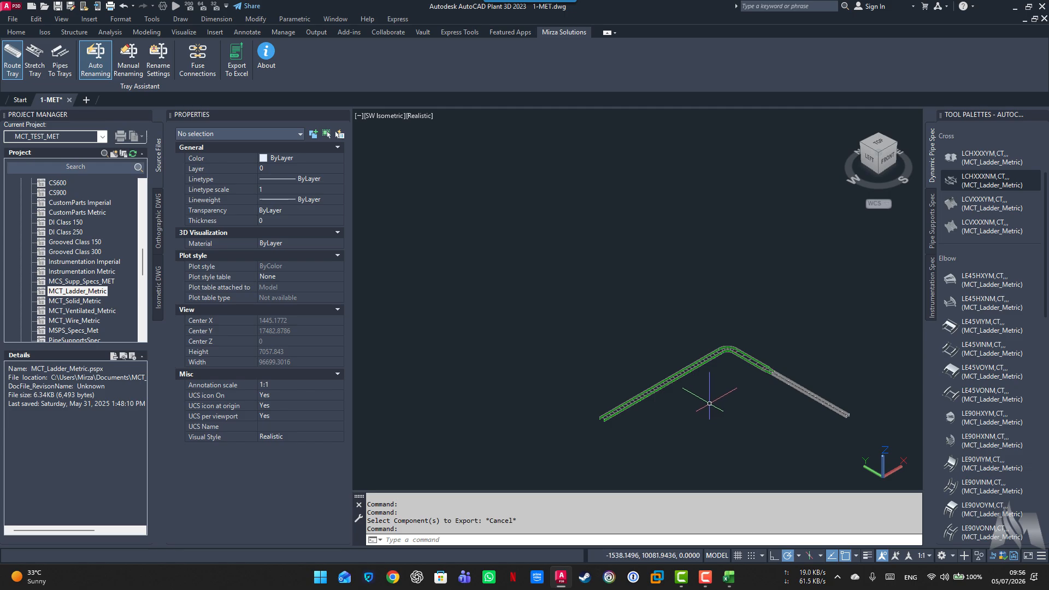
pyautogui.click(672, 379)
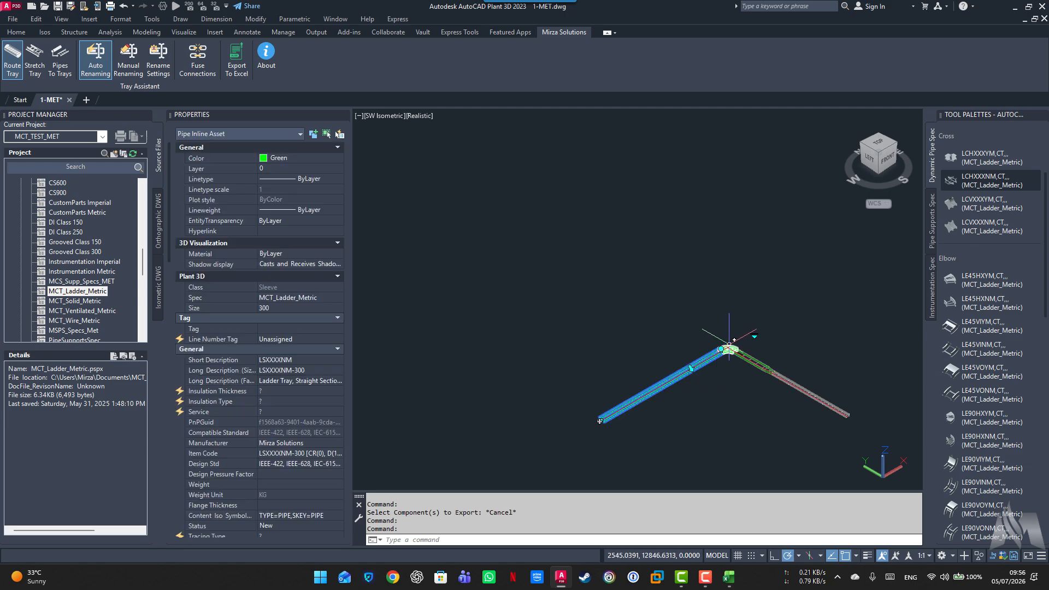
pyautogui.click(728, 348)
pyautogui.click(765, 375)
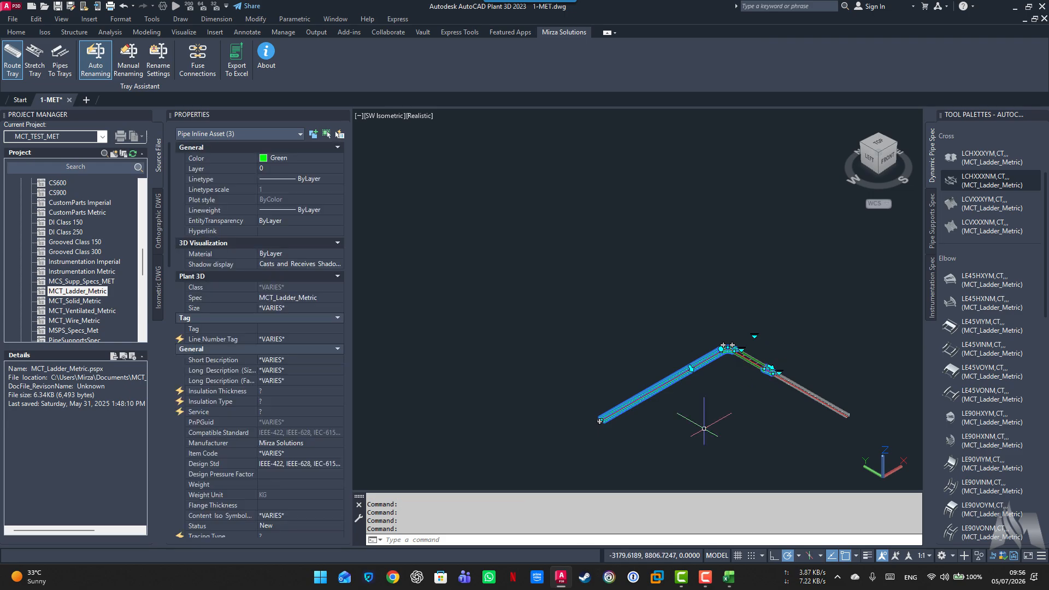
pyautogui.press('Escape')
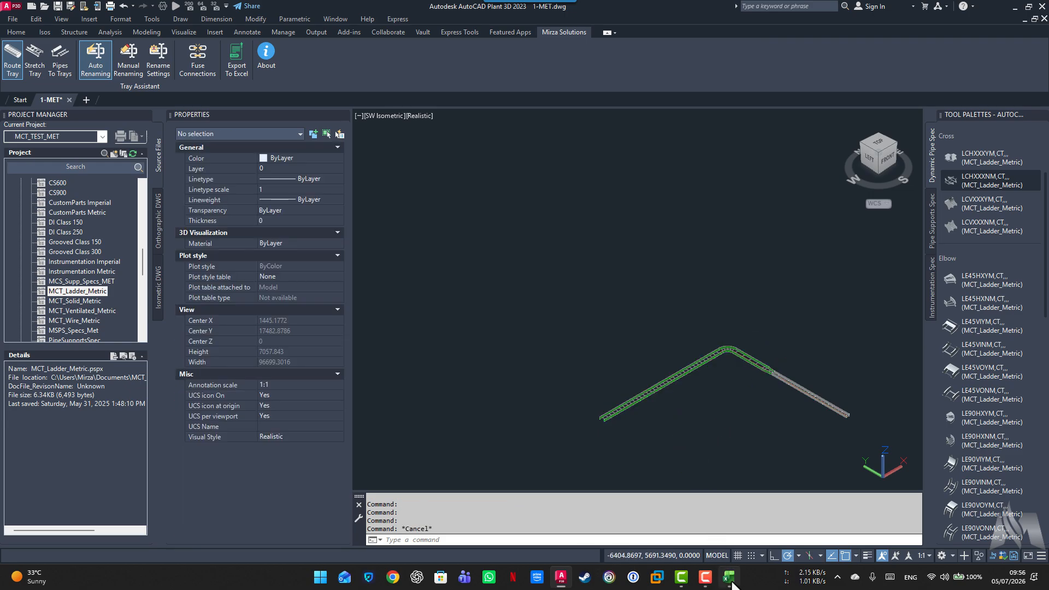
# Switch to Excel and examine the exported tray data on the Reducer and Straight sheets
pyautogui.click(730, 580)
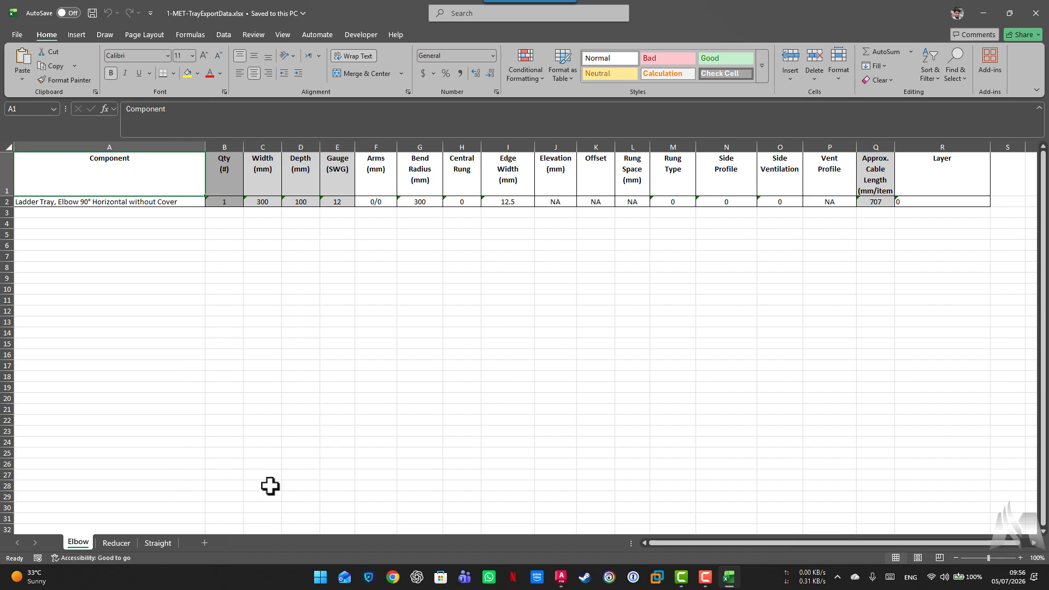
pyautogui.click(116, 542)
pyautogui.click(157, 542)
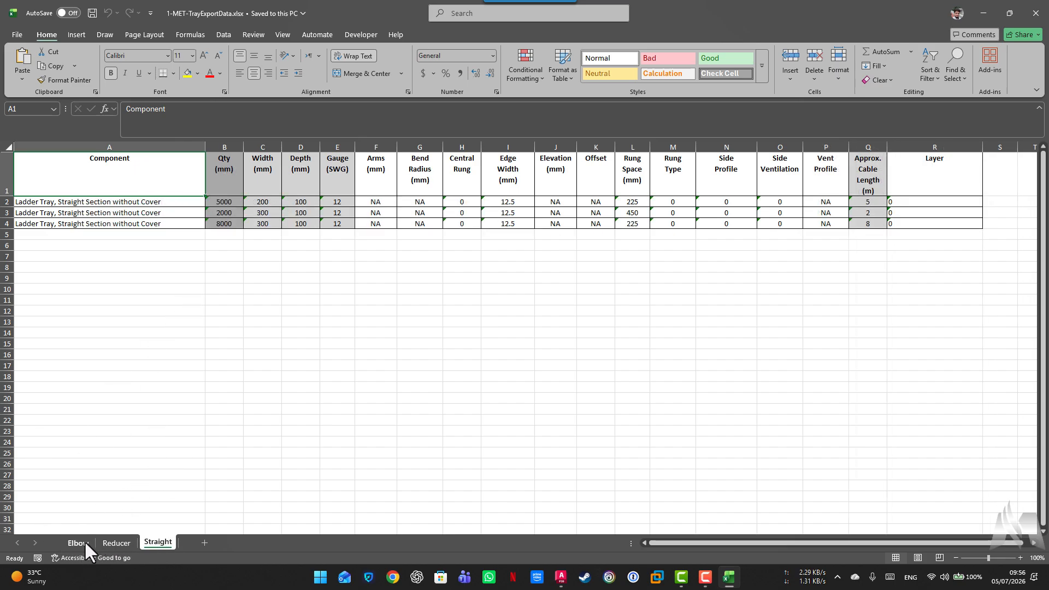
# Check the component name on the Elbow sheet, and switch to AutoCAD Plant 3D to preview the with Parameters naming style for the Excel export
pyautogui.click(81, 543)
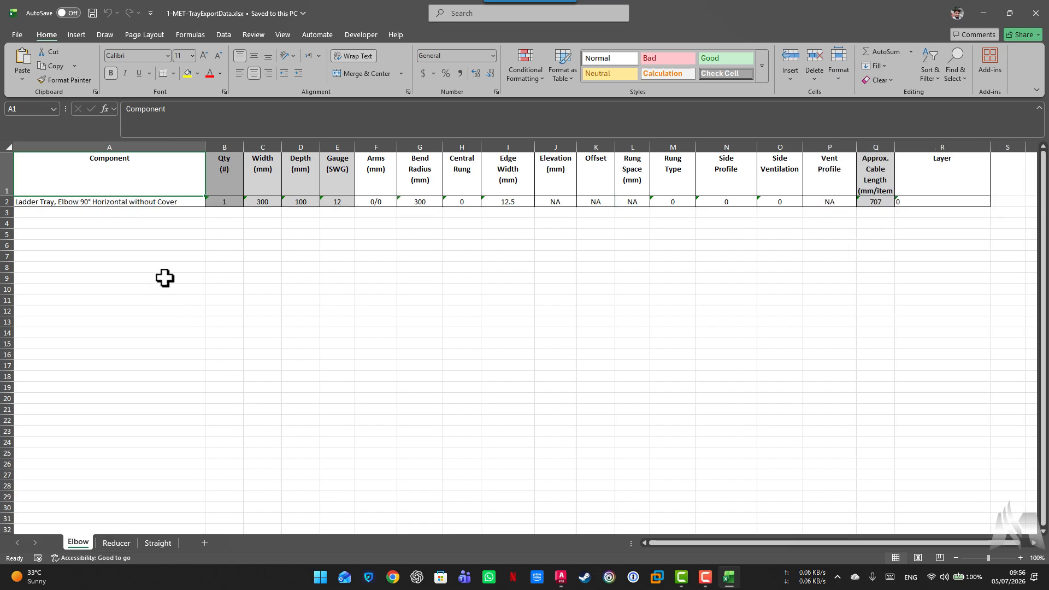
pyautogui.click(173, 202)
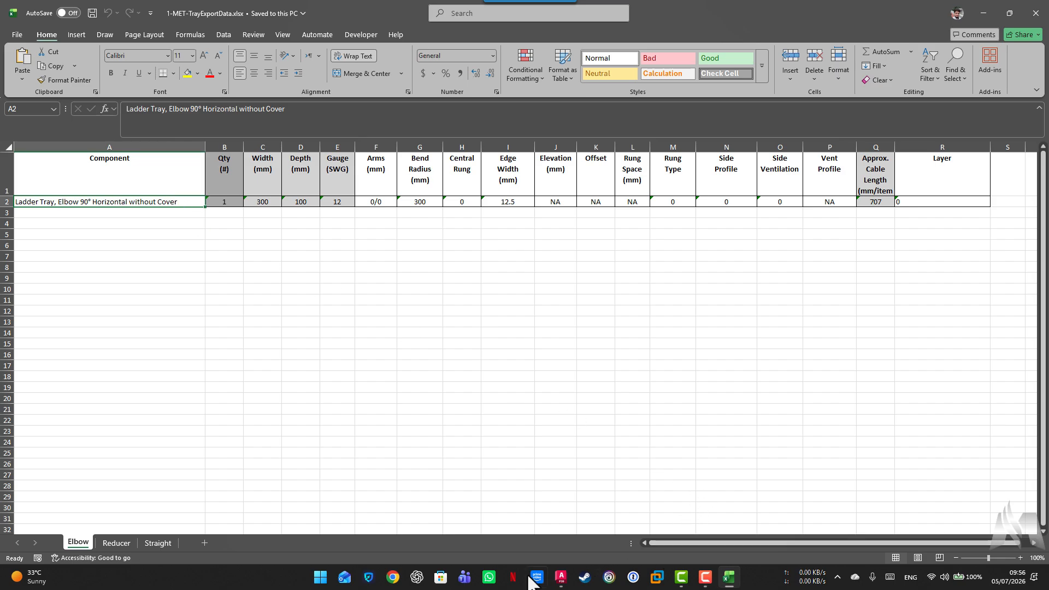
pyautogui.click(561, 577)
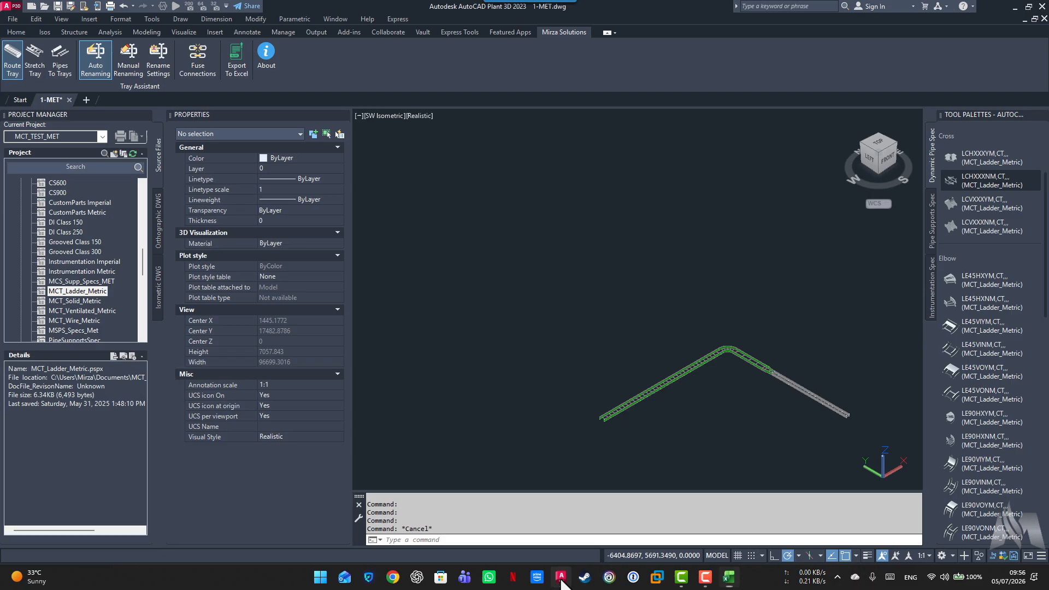
pyautogui.click(232, 67)
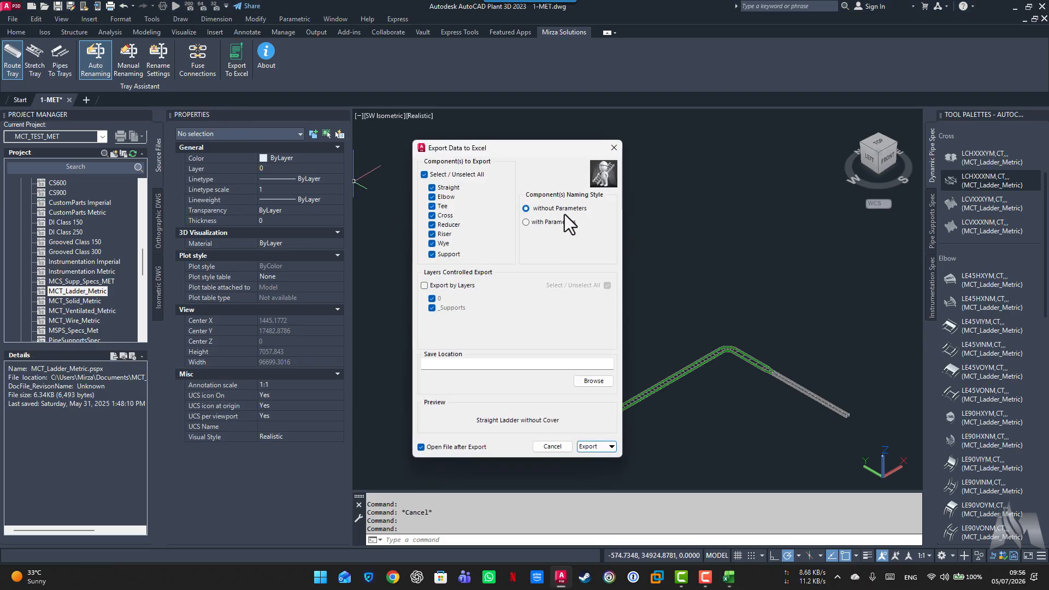
pyautogui.click(527, 223)
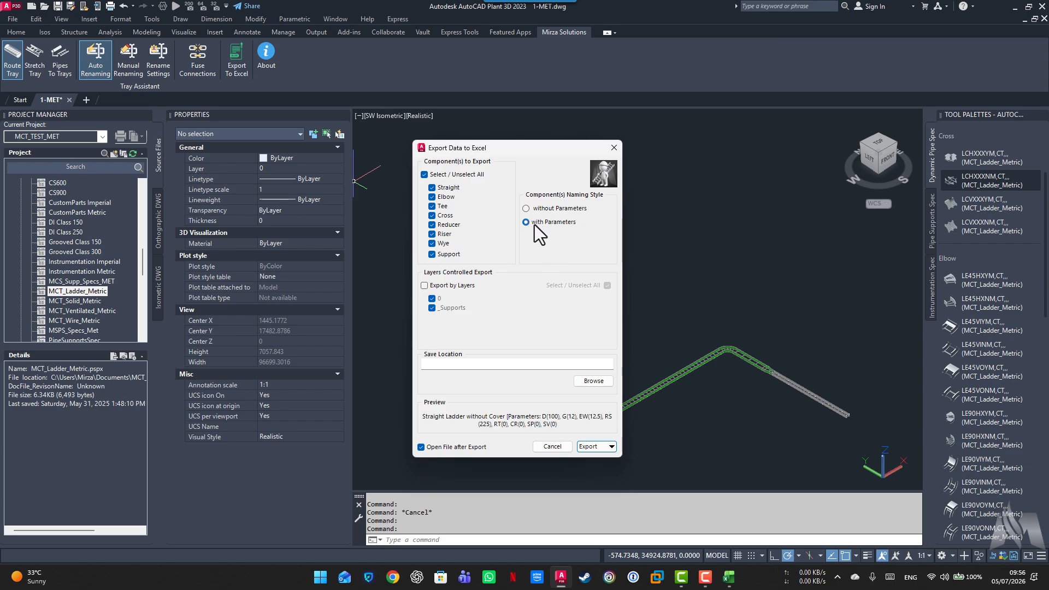
pyautogui.click(588, 446)
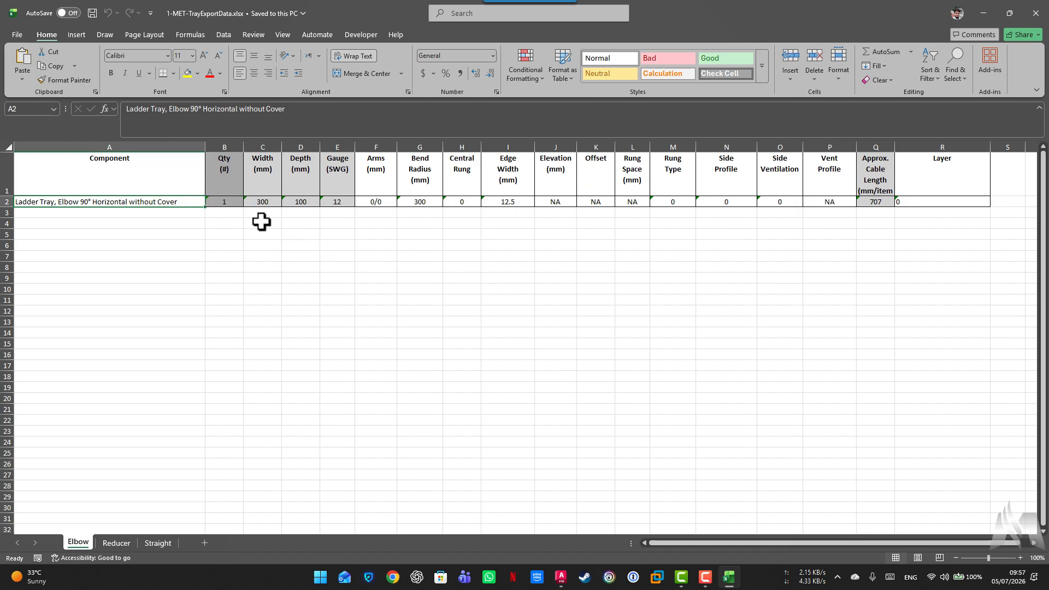
# Switch to Excel and examine the elbow's quantity, width, depth, gauge, arms, bend radius, approximate cable length and layer on the Elbow sheet
pyautogui.click(224, 207)
pyautogui.click(266, 202)
pyautogui.click(295, 202)
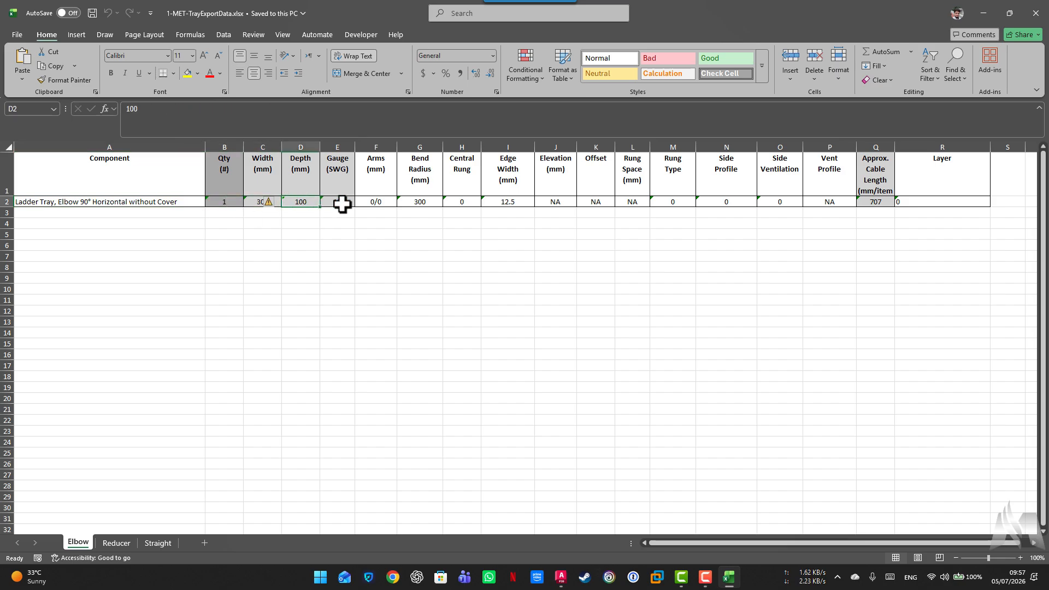
pyautogui.click(342, 204)
pyautogui.click(389, 203)
pyautogui.click(421, 203)
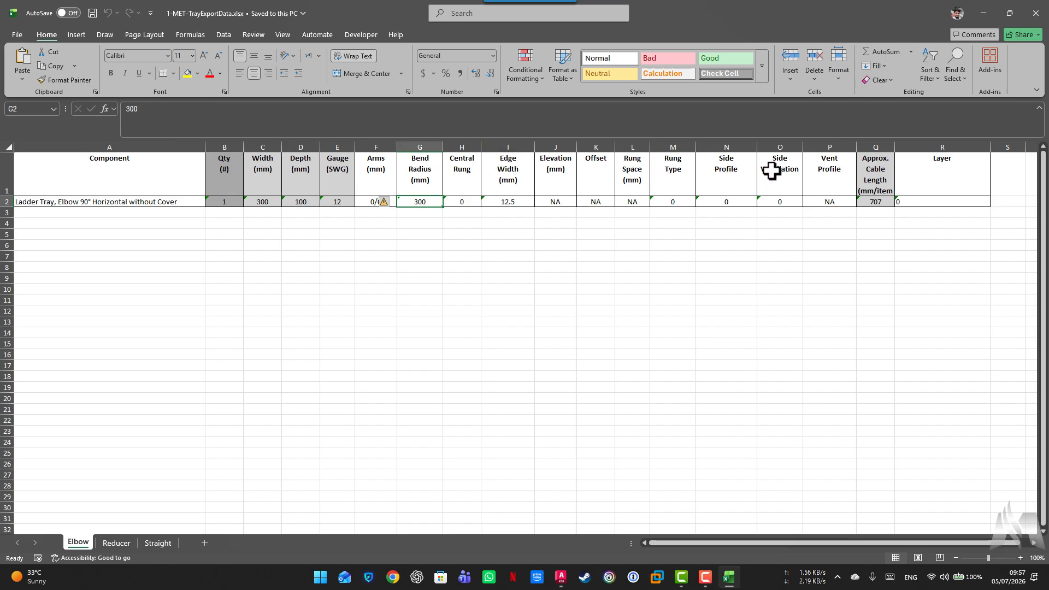
pyautogui.click(876, 147)
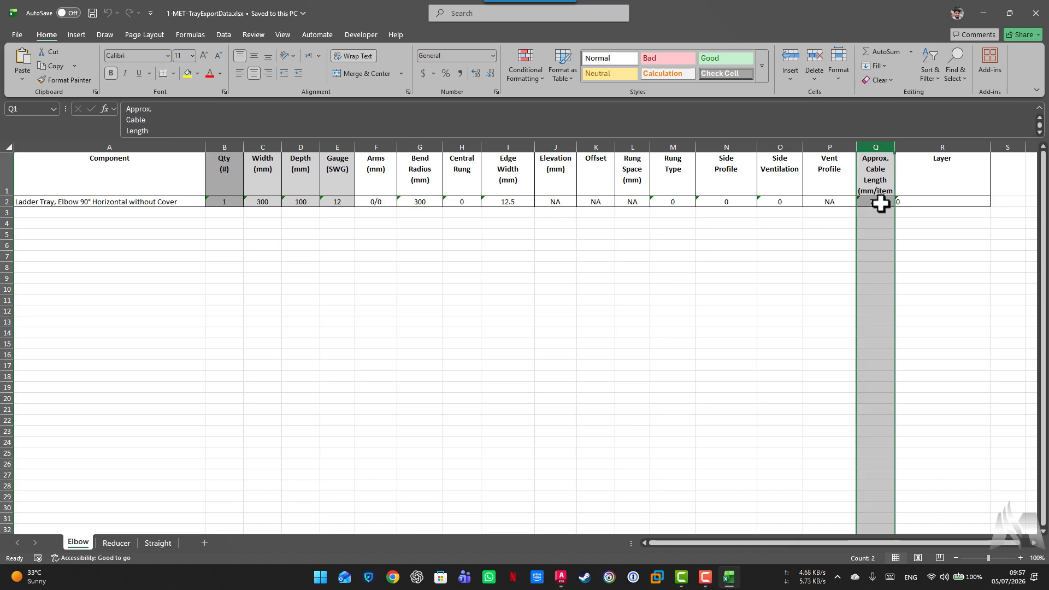
pyautogui.click(417, 268)
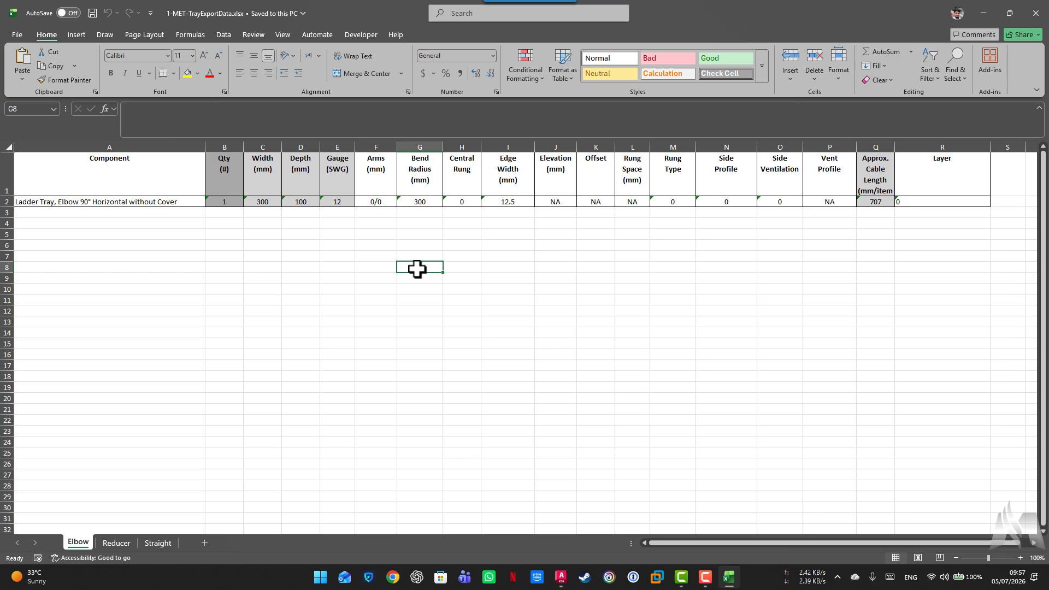
pyautogui.click(877, 142)
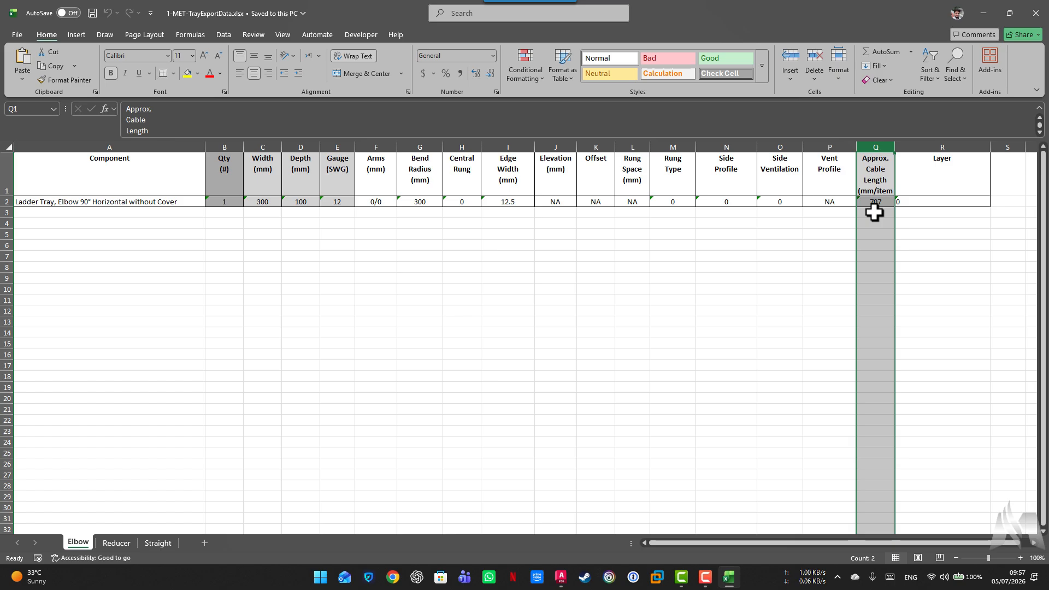
pyautogui.click(921, 203)
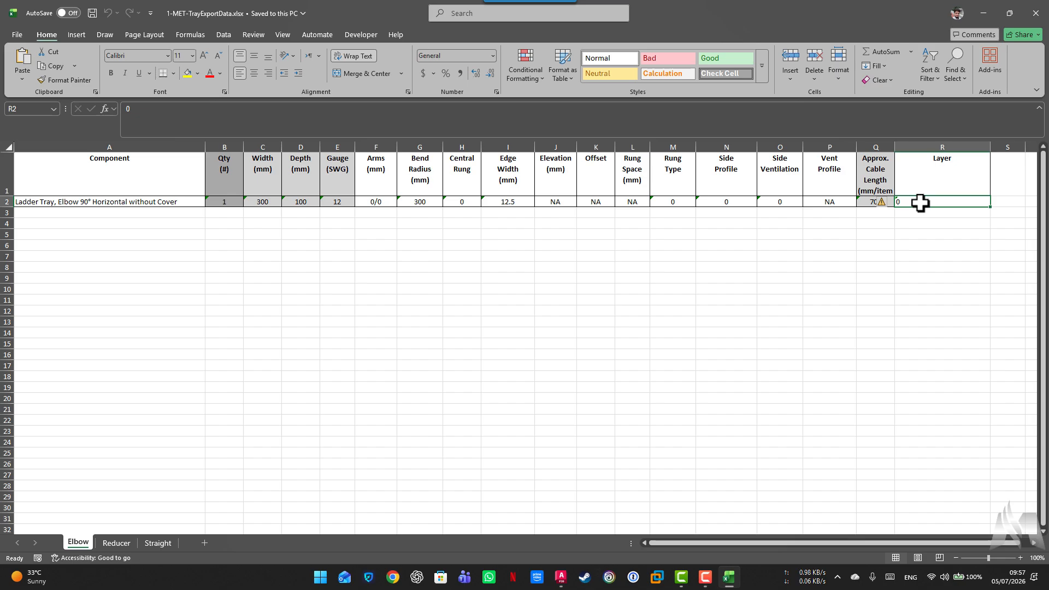
# Review the Reducer sheet, and compare component names, widths, rung spacing and quantities of the trays on the Straight sheet
pyautogui.click(116, 544)
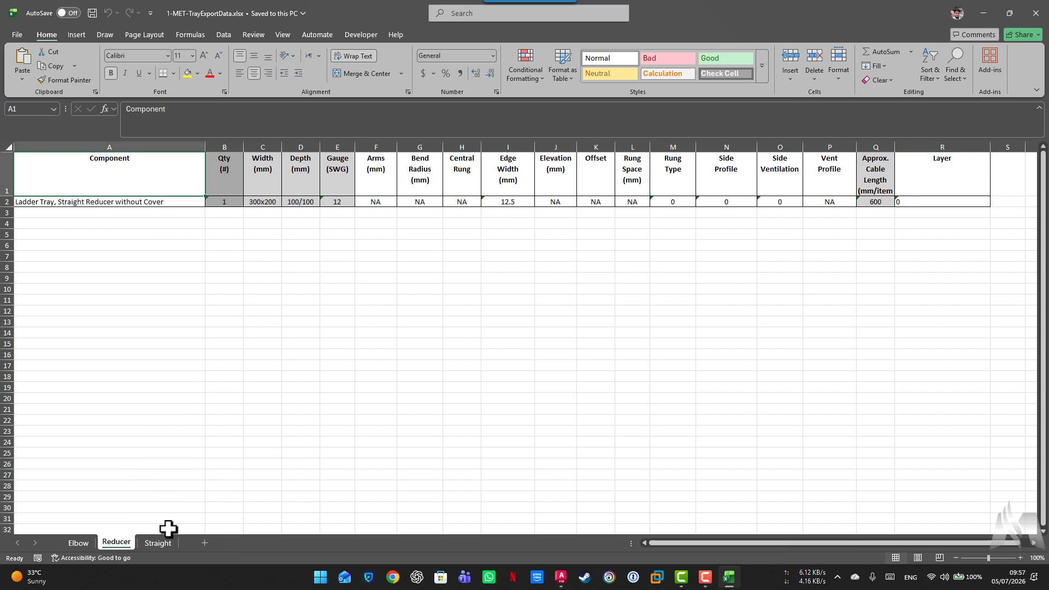
pyautogui.click(158, 543)
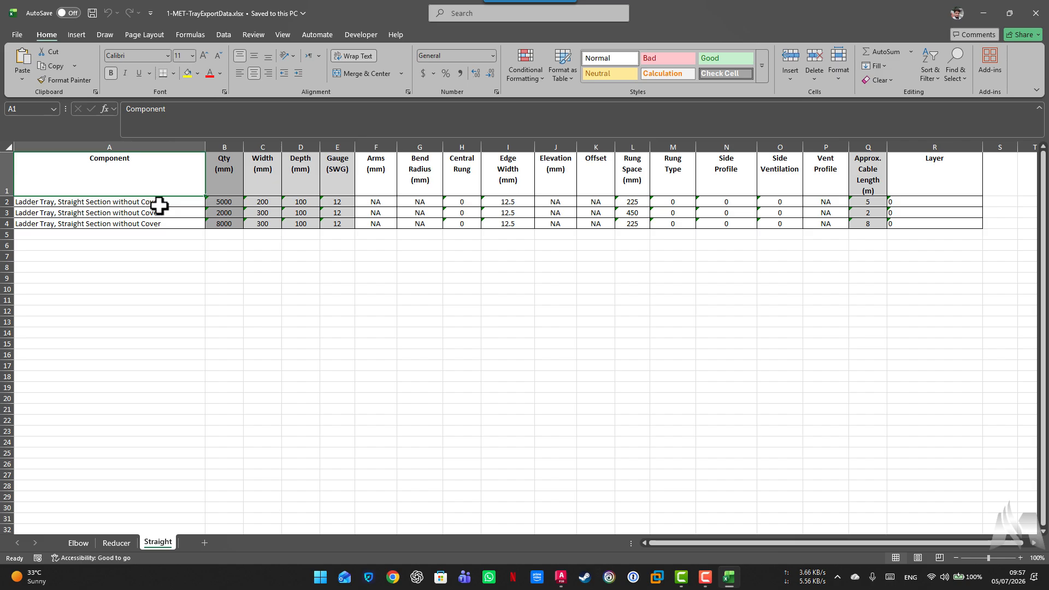
pyautogui.click(186, 204)
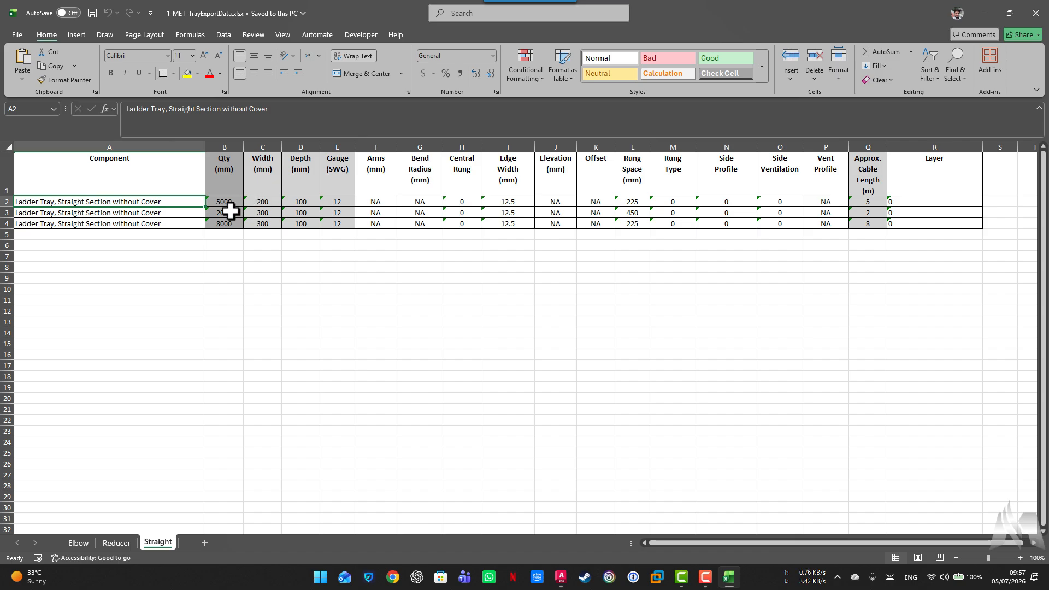
pyautogui.moveTo(264, 214); pyautogui.dragTo(264, 222)
pyautogui.hotkey('ctrl', 'd')
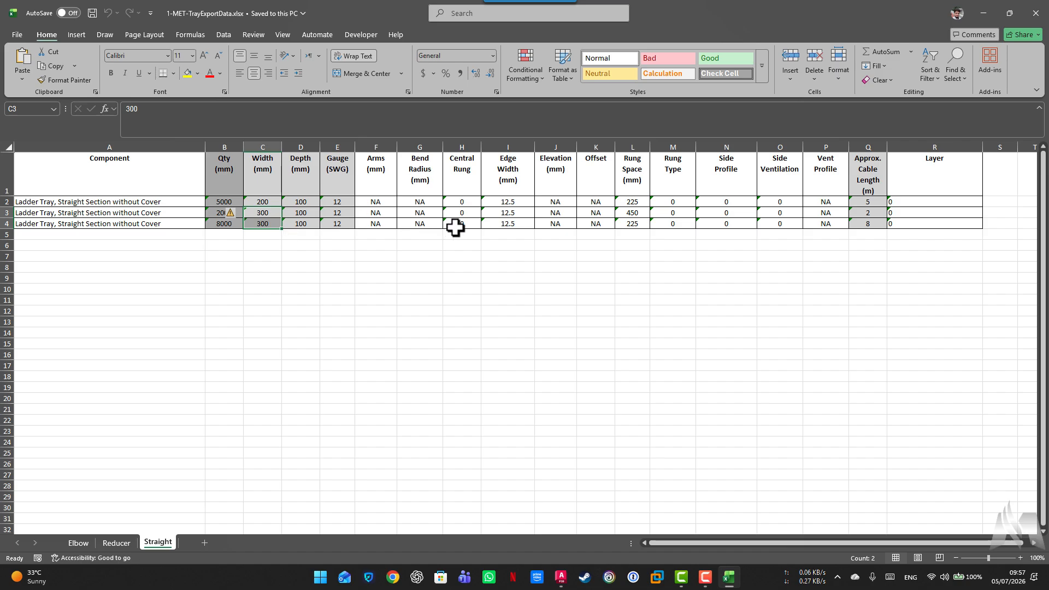
pyautogui.click(627, 212)
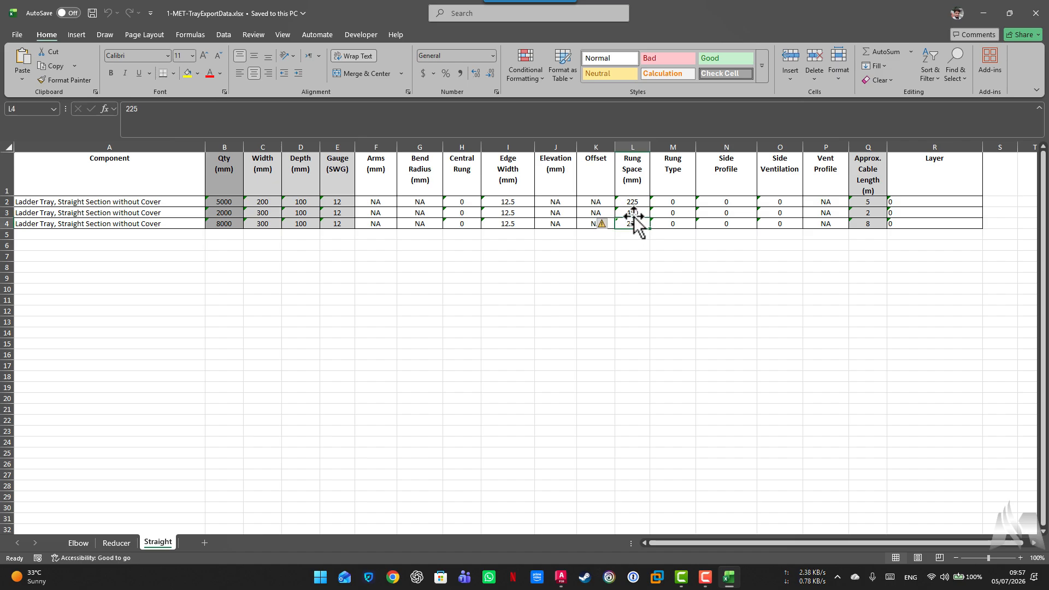
pyautogui.click(631, 223)
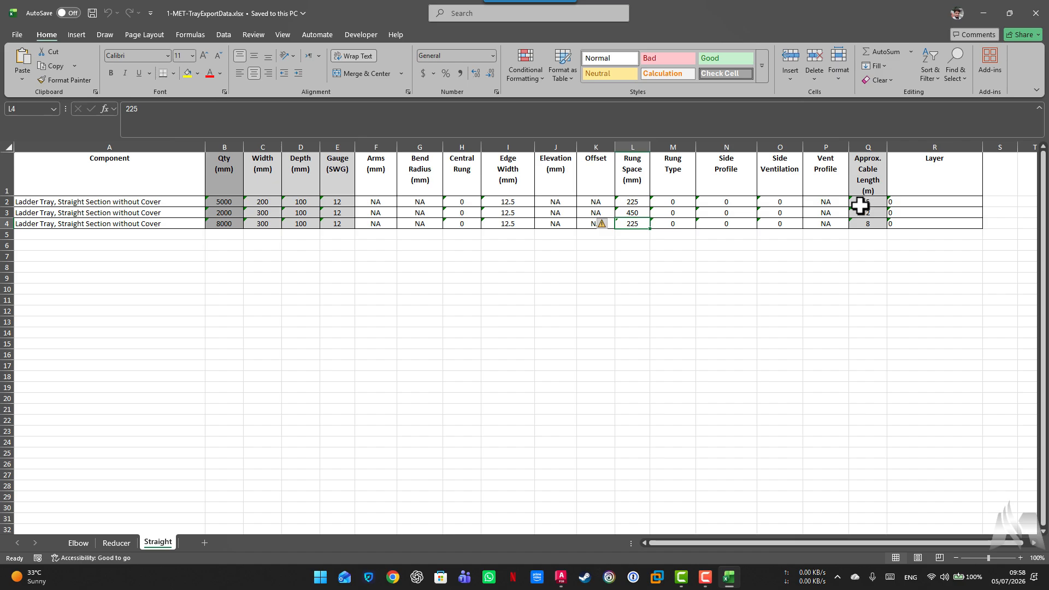
pyautogui.moveTo(222, 202); pyautogui.dragTo(222, 220)
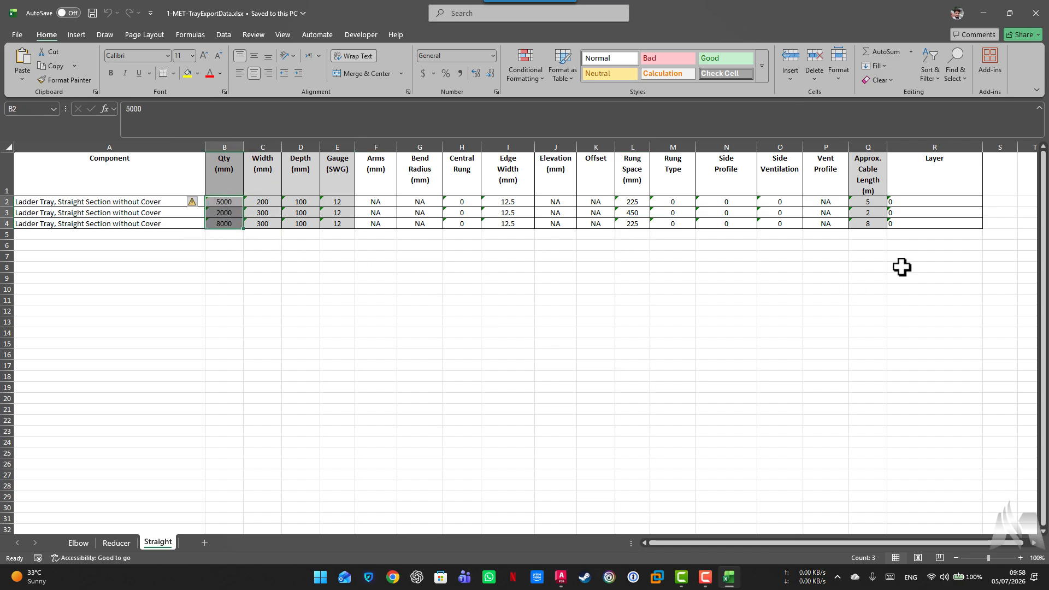
# Enter the formula =1000*B2/1000 in cell S2 of the Straight sheet to calculate from the first tray's length
pyautogui.click(1009, 201)
pyautogui.write('=')
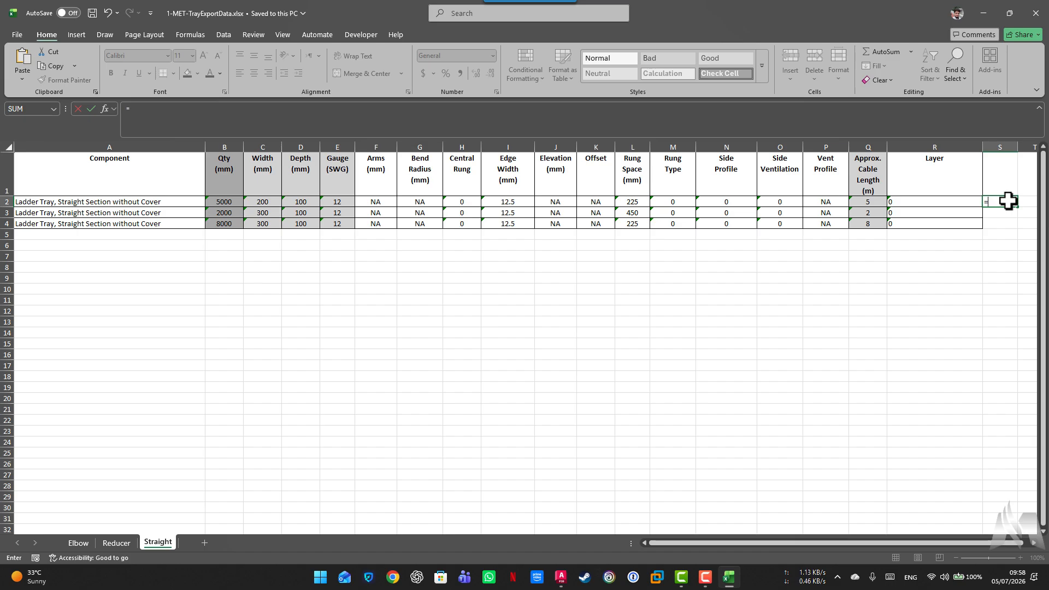
pyautogui.write('1000*')
pyautogui.click(229, 202)
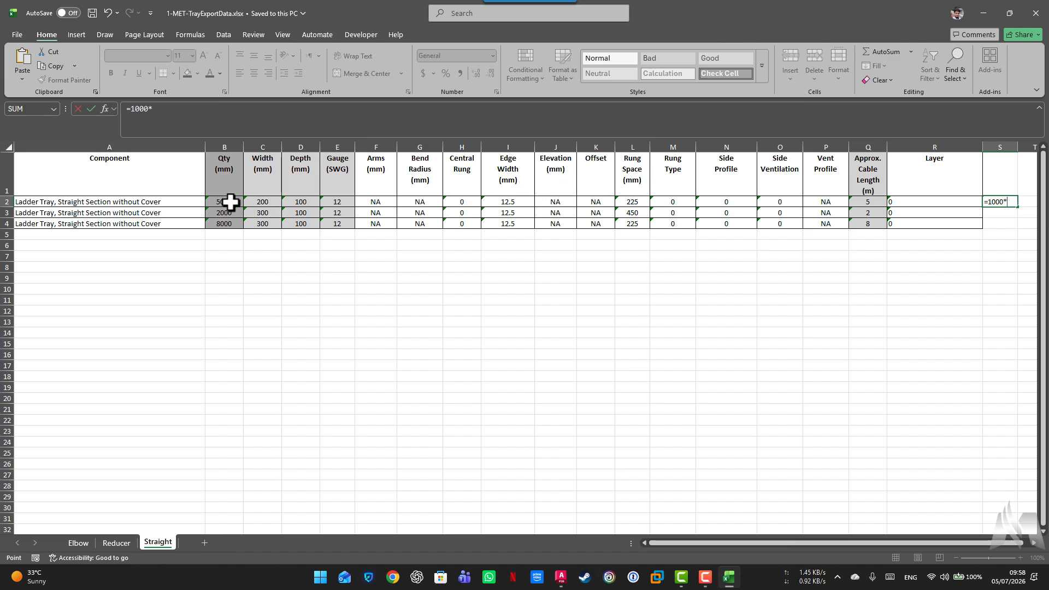
pyautogui.write('/1000')
pyautogui.press('Return')
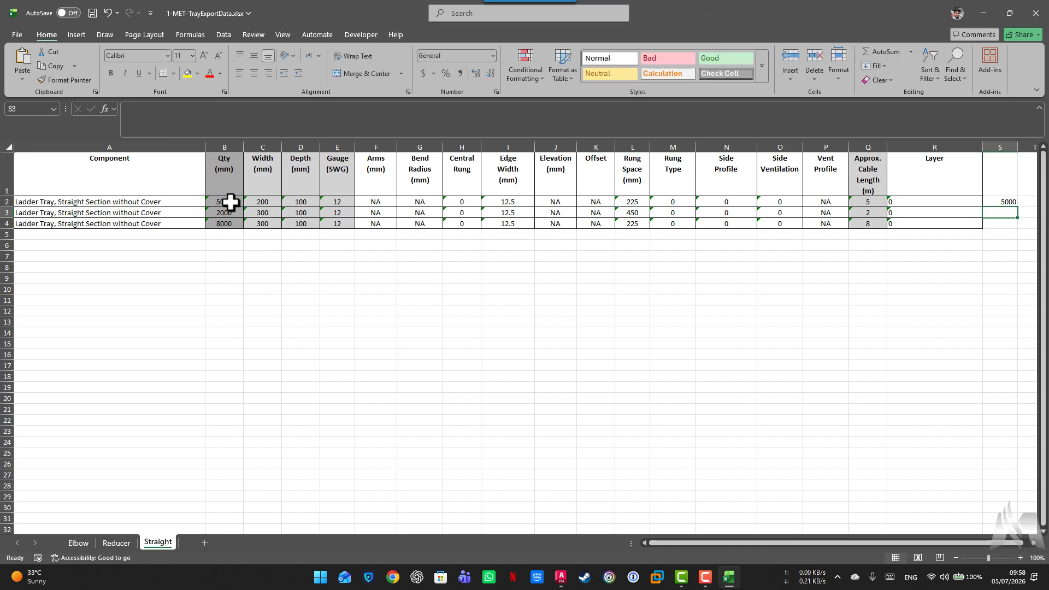
# Change the formula in cell S2 to =10000*B2/1000
pyautogui.click(1009, 203)
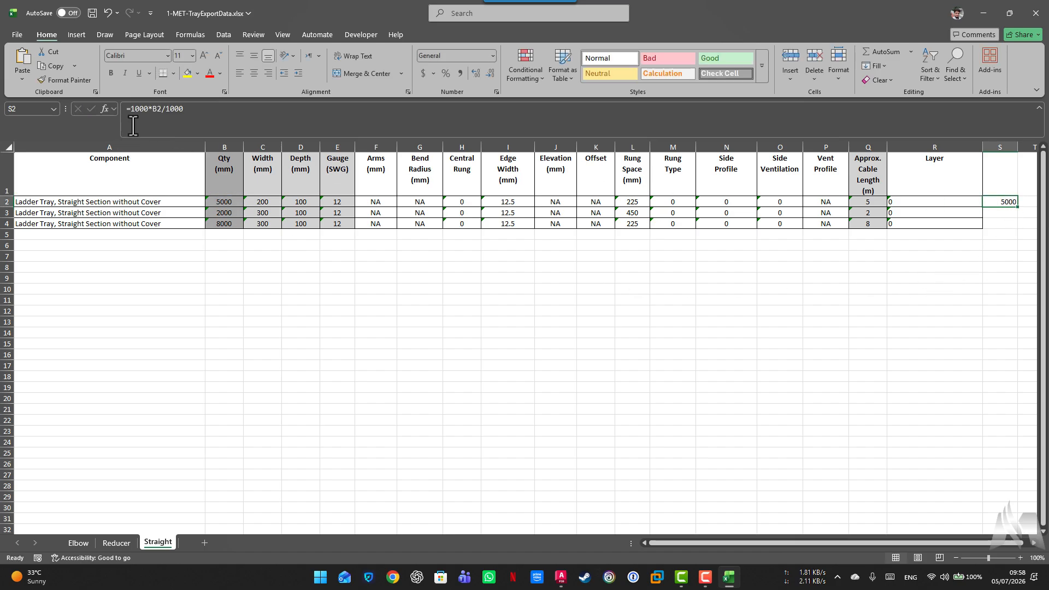
pyautogui.click(142, 109)
pyautogui.doubleClick(133, 108)
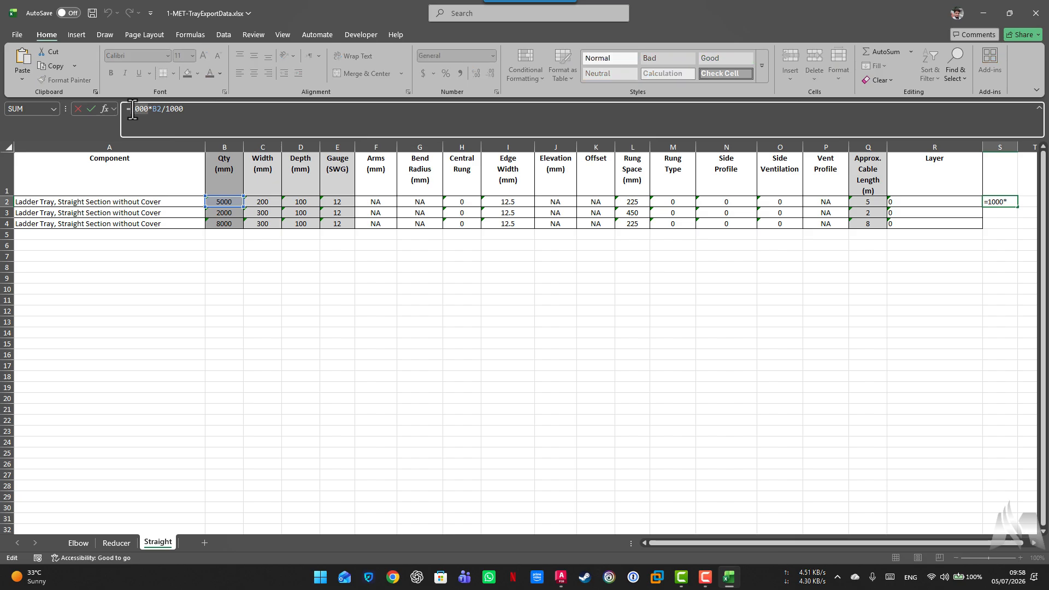
pyautogui.press('Right')
pyautogui.write('0')
pyautogui.hotkey('ctrl', 'Return')
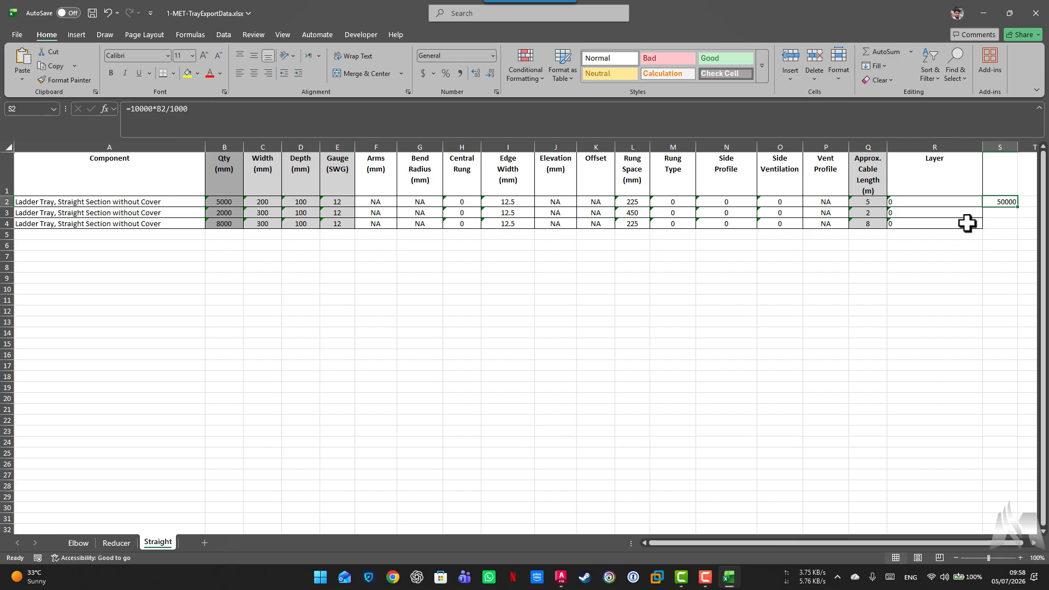
# Clear the trial formula from cell S2 and close the workbook without saving
pyautogui.press('Delete')
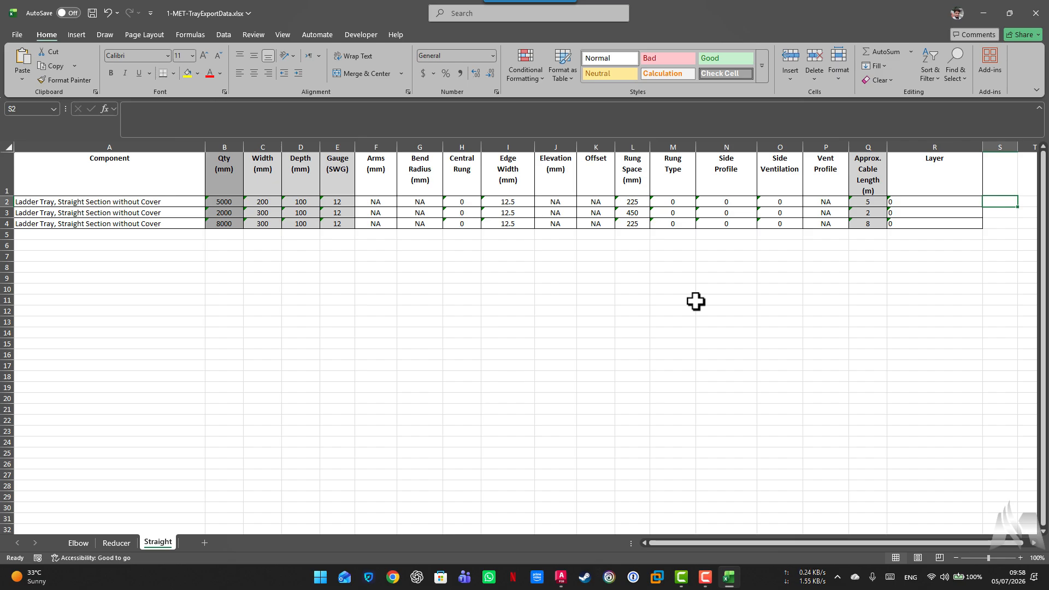
pyautogui.click(1035, 13)
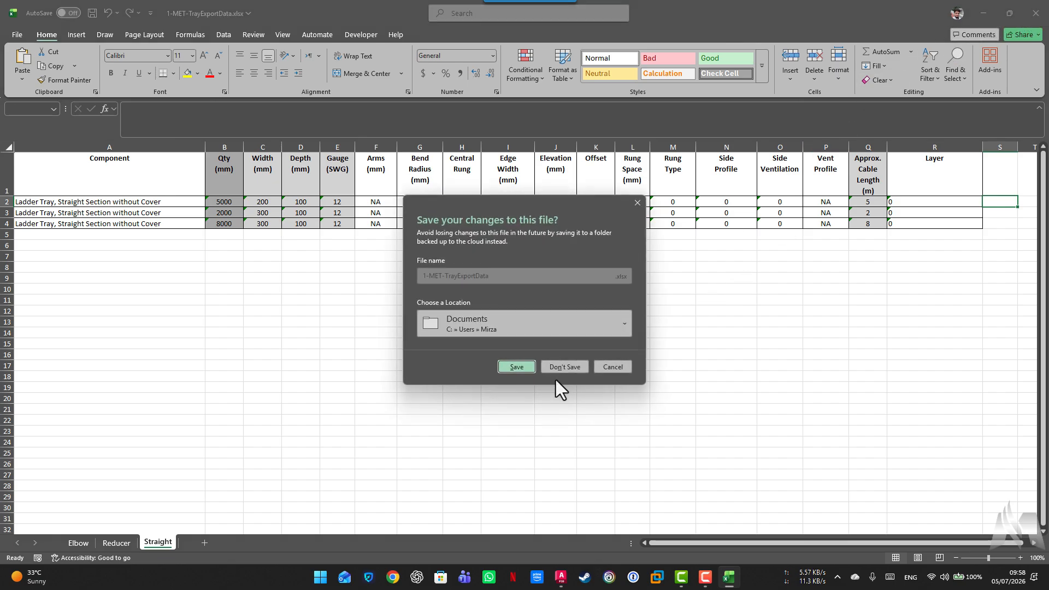
pyautogui.click(561, 369)
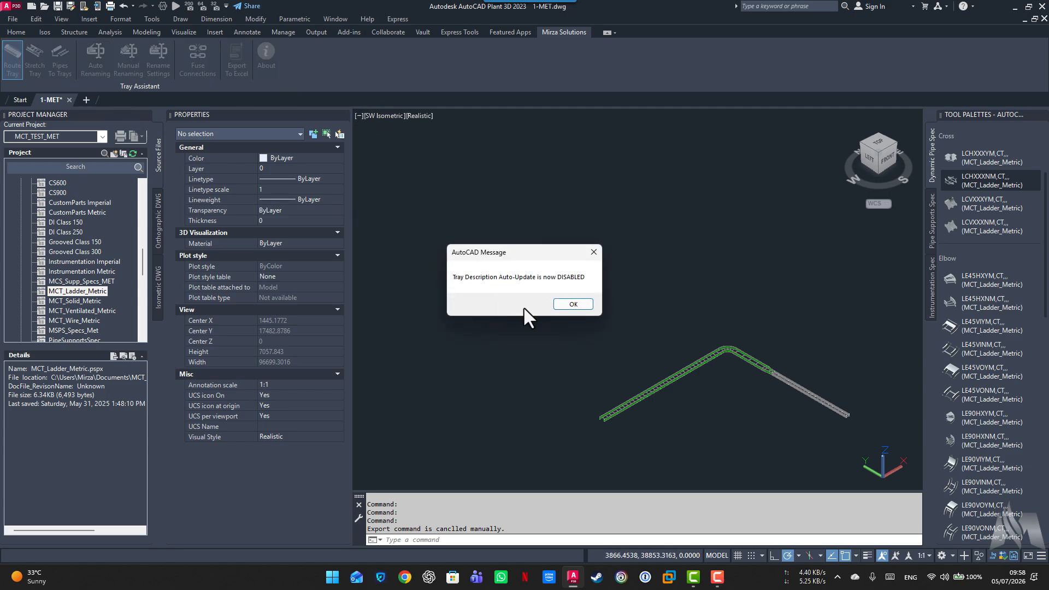
# In AutoCAD Plant 3D, disable the automatic tray description update and the tray auto route, acknowledging both messages
pyautogui.click(564, 304)
pyautogui.click(11, 64)
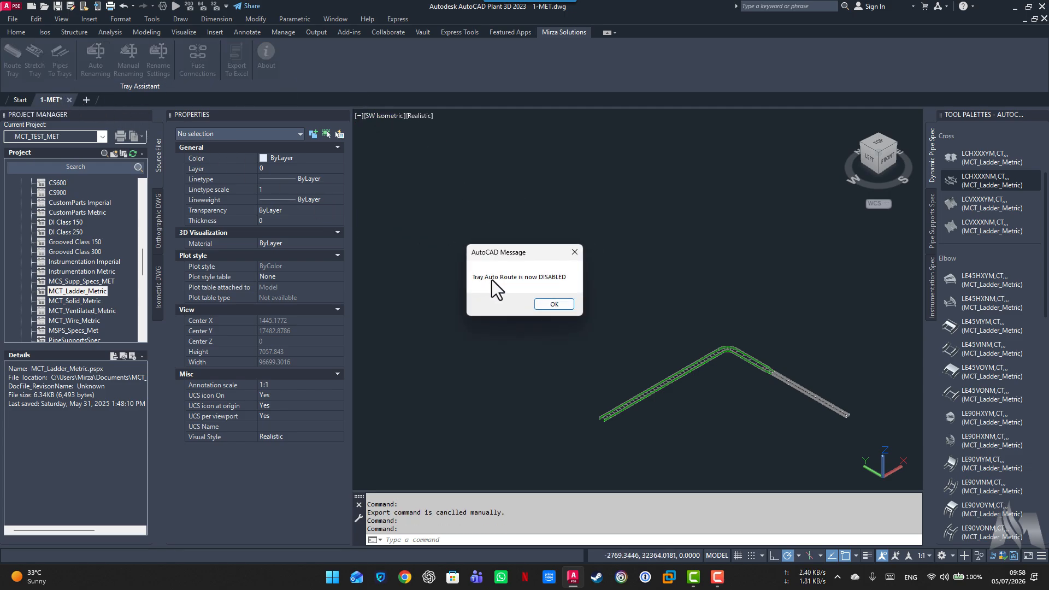
pyautogui.click(545, 303)
# Display the About information for Tray Assistant and check the listed Parametric Cable Tray and Support plugin versions
pyautogui.click(270, 55)
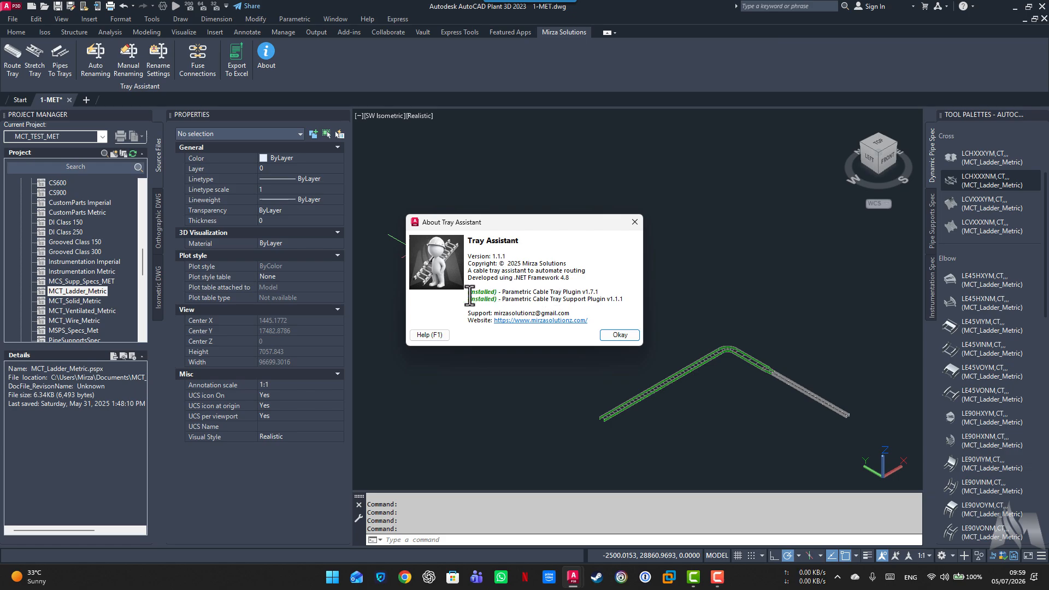
pyautogui.moveTo(468, 292); pyautogui.dragTo(623, 300)
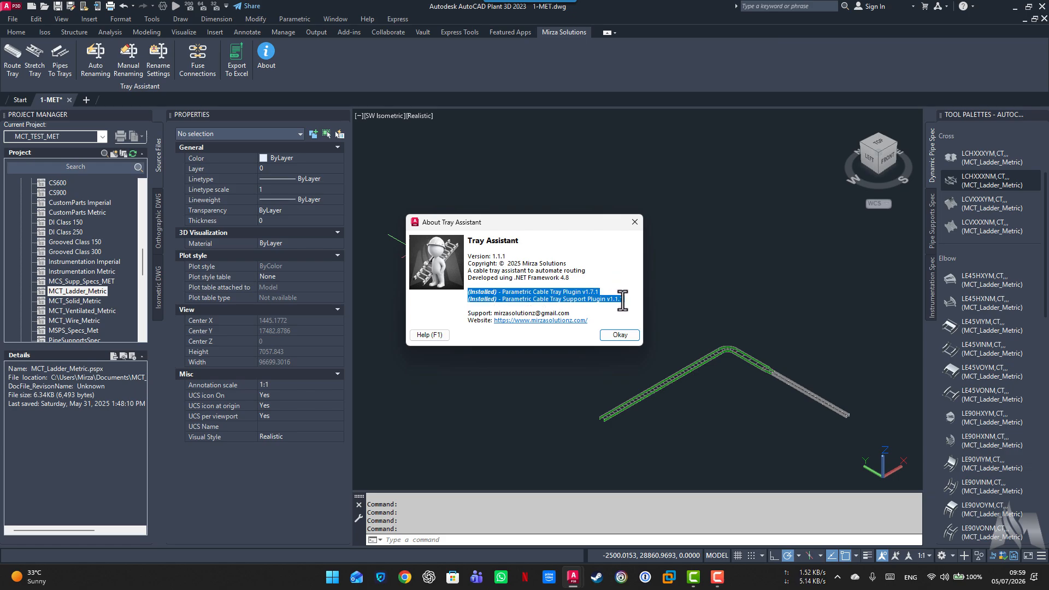
pyautogui.click(594, 290)
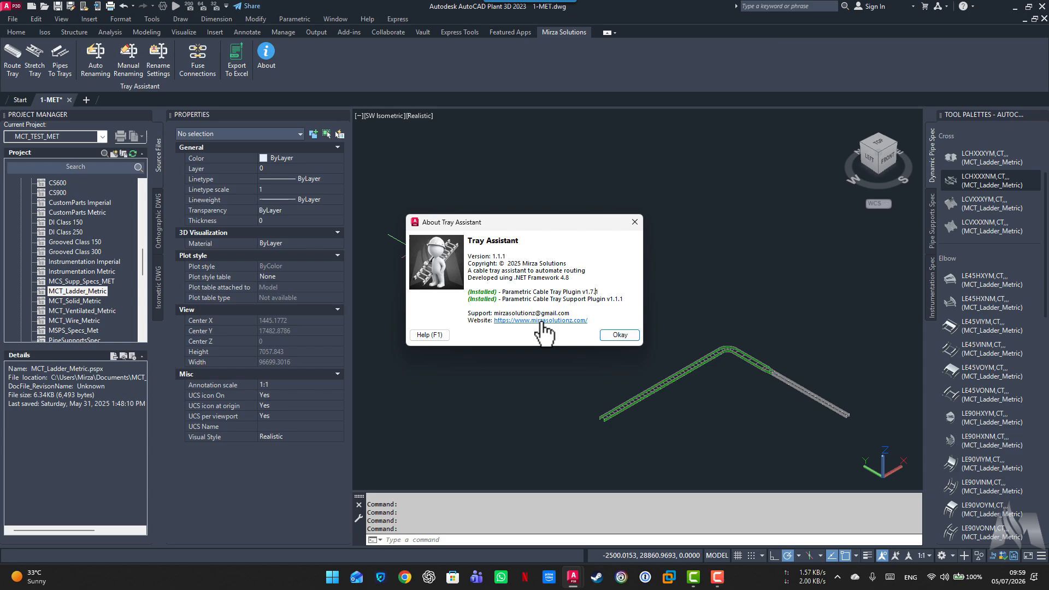
# Open the Tray Assistant user guide and read the Route Tray topic under Routing of Cable Trays
pyautogui.click(438, 335)
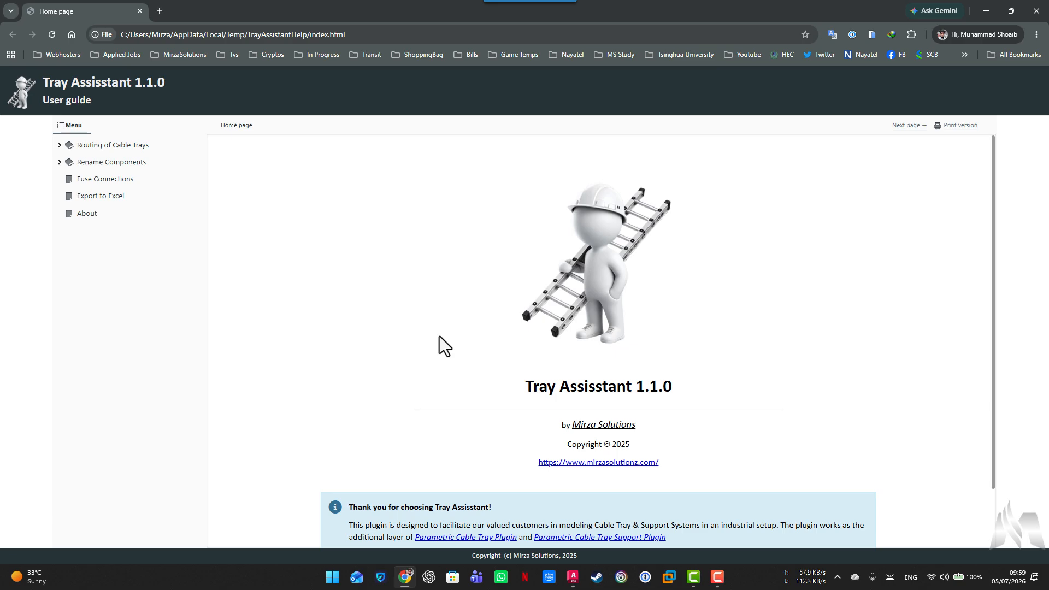
pyautogui.scroll(-2, 439, 337)
pyautogui.scroll(2, 440, 336)
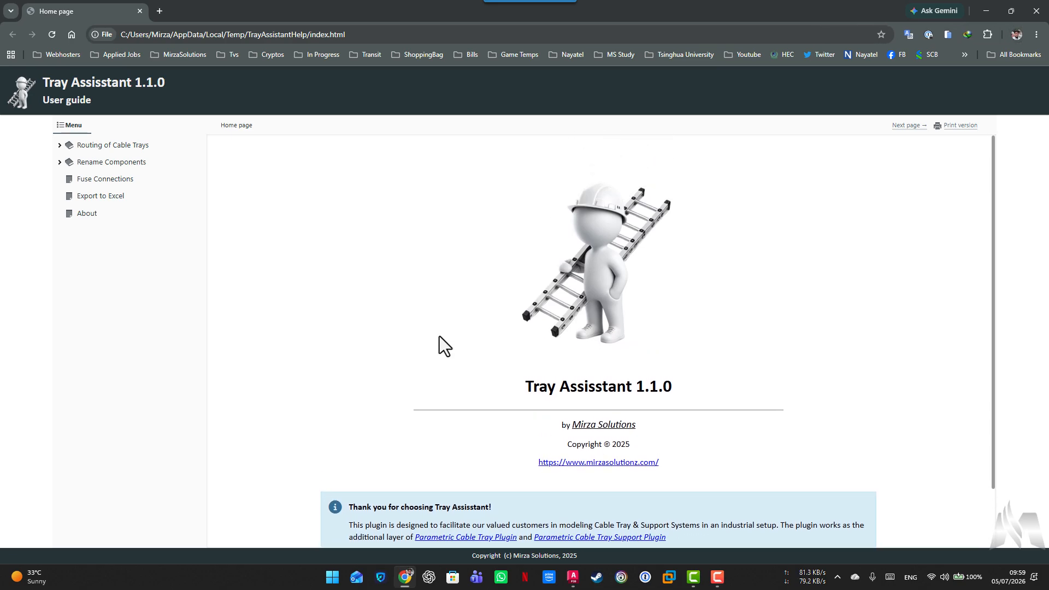
pyautogui.click(61, 146)
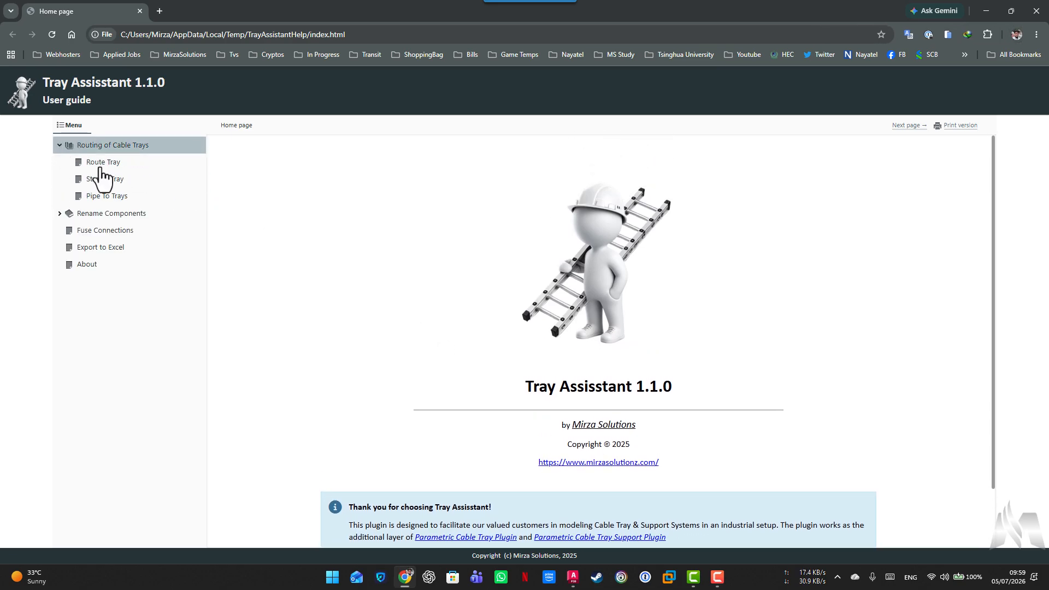
pyautogui.click(106, 165)
pyautogui.scroll(-6, 314, 309)
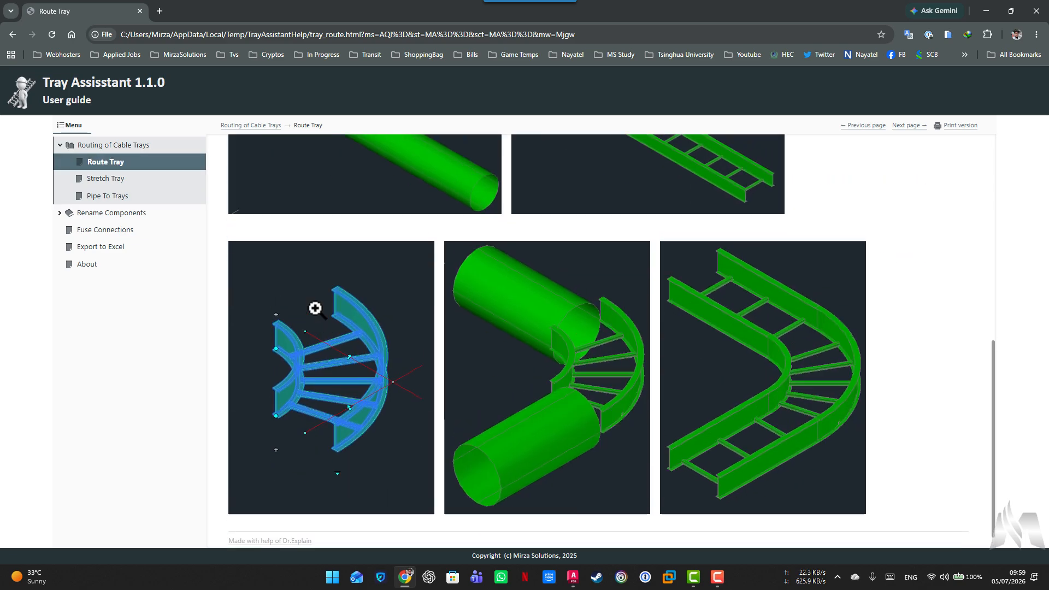
pyautogui.scroll(2, 315, 309)
pyautogui.scroll(4, 315, 310)
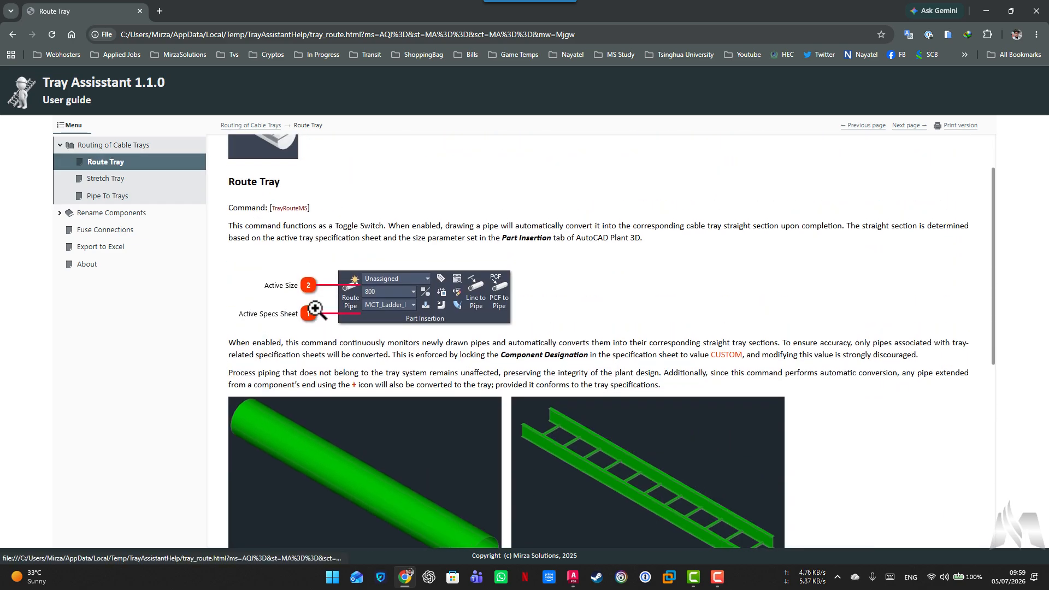
pyautogui.scroll(1, 315, 309)
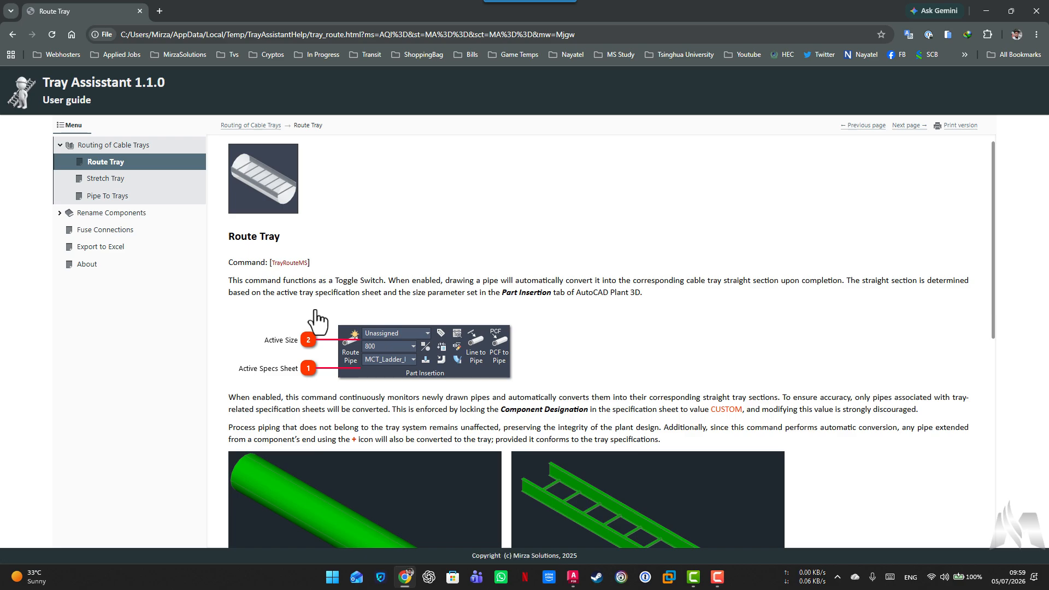
pyautogui.scroll(-9, 315, 308)
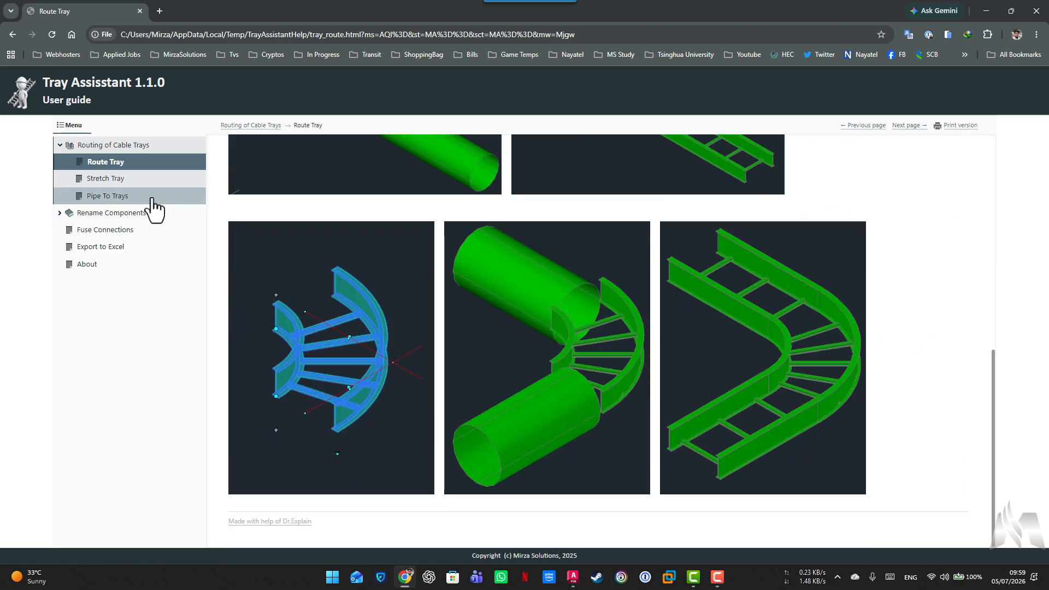
# Read the Stretch Tray topic in the user guide and close both the guide and the About information
pyautogui.click(110, 181)
pyautogui.scroll(-1, 386, 388)
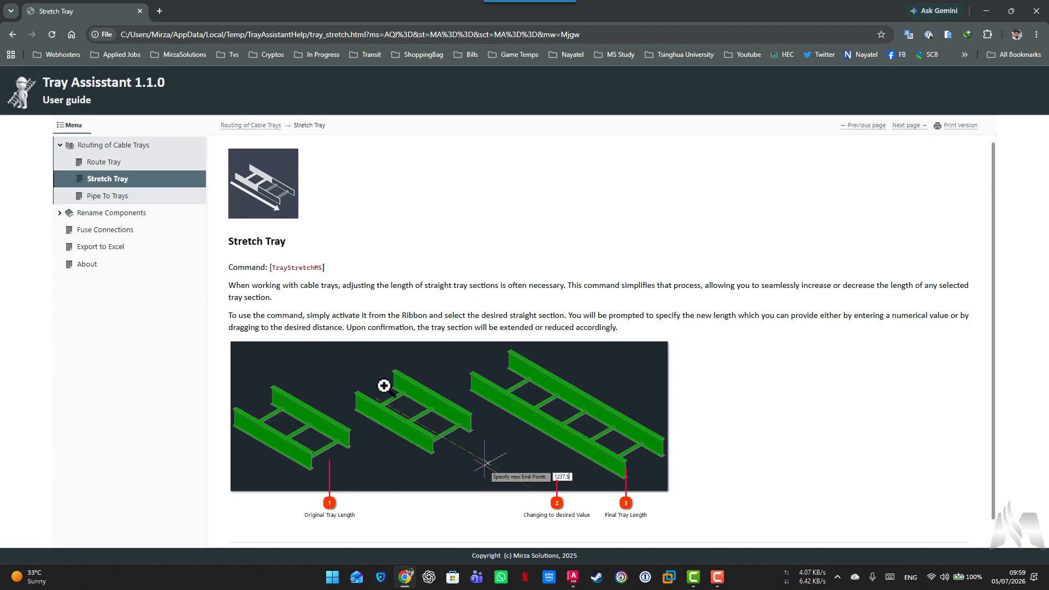
pyautogui.click(1036, 11)
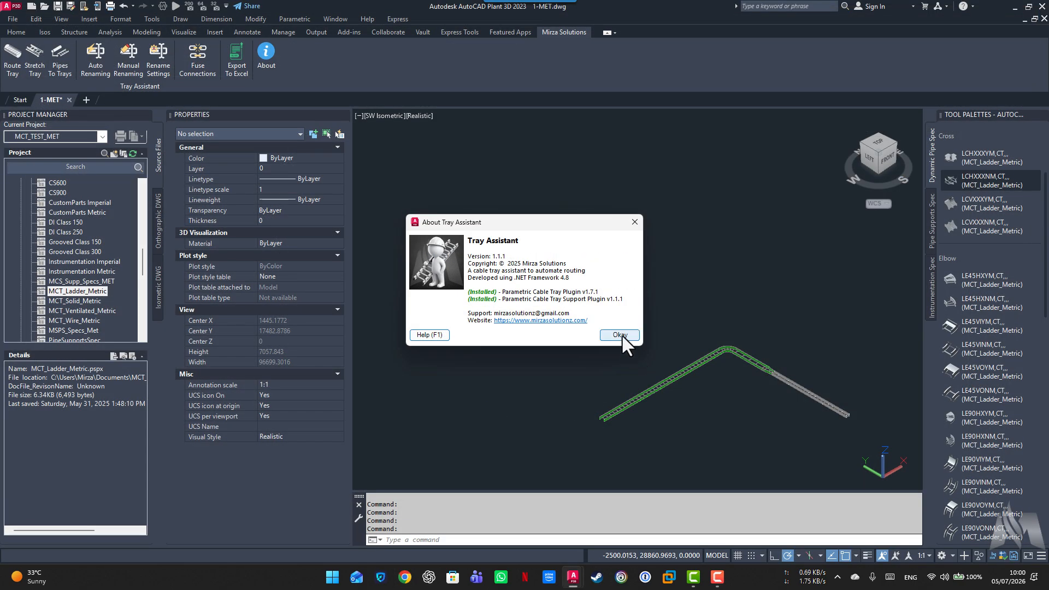
pyautogui.click(621, 335)
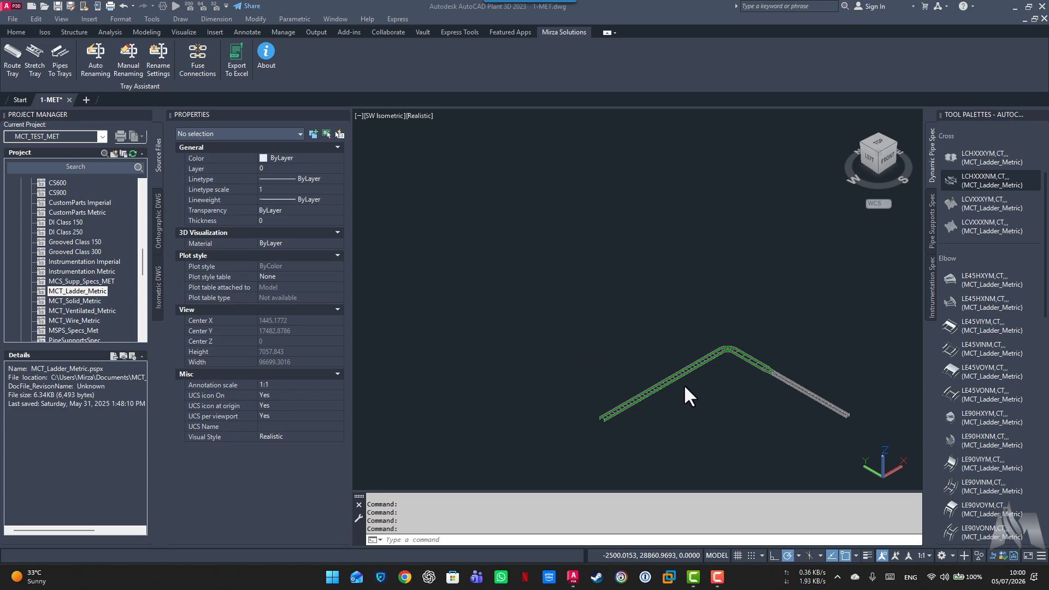
# Set MCS_Supp_Specs_MET as the current spec for the project
pyautogui.moveTo(750, 391); pyautogui.dragTo(677, 358, button='middle')
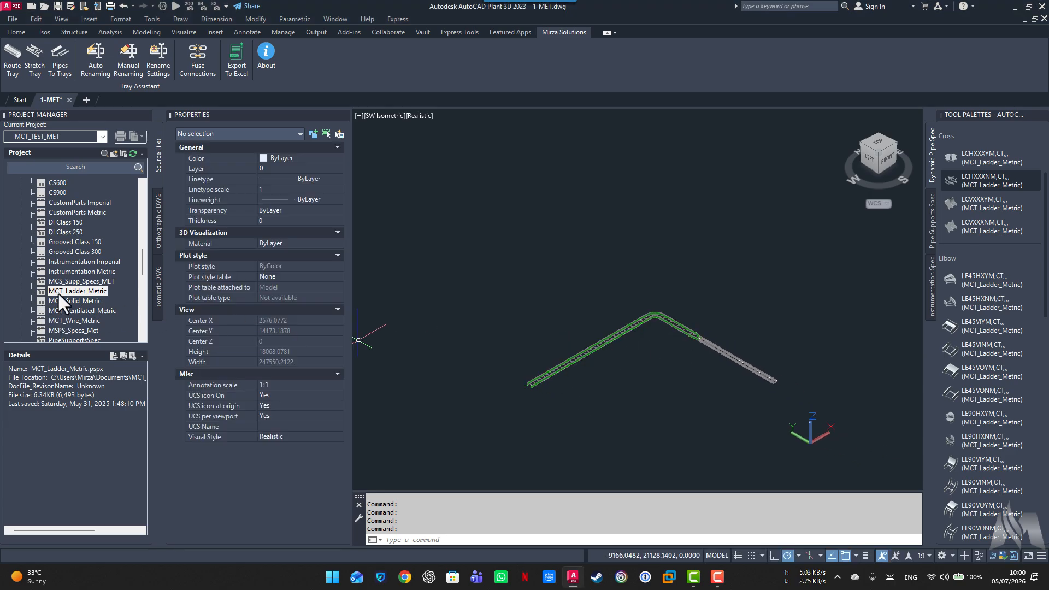
pyautogui.click(69, 282)
pyautogui.rightClick(70, 283)
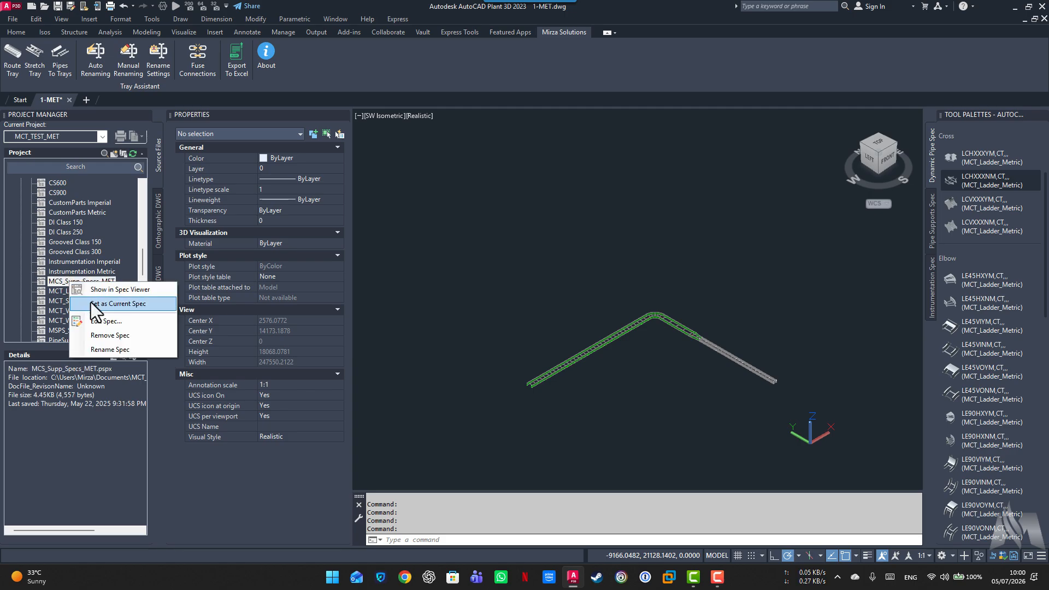
pyautogui.click(91, 303)
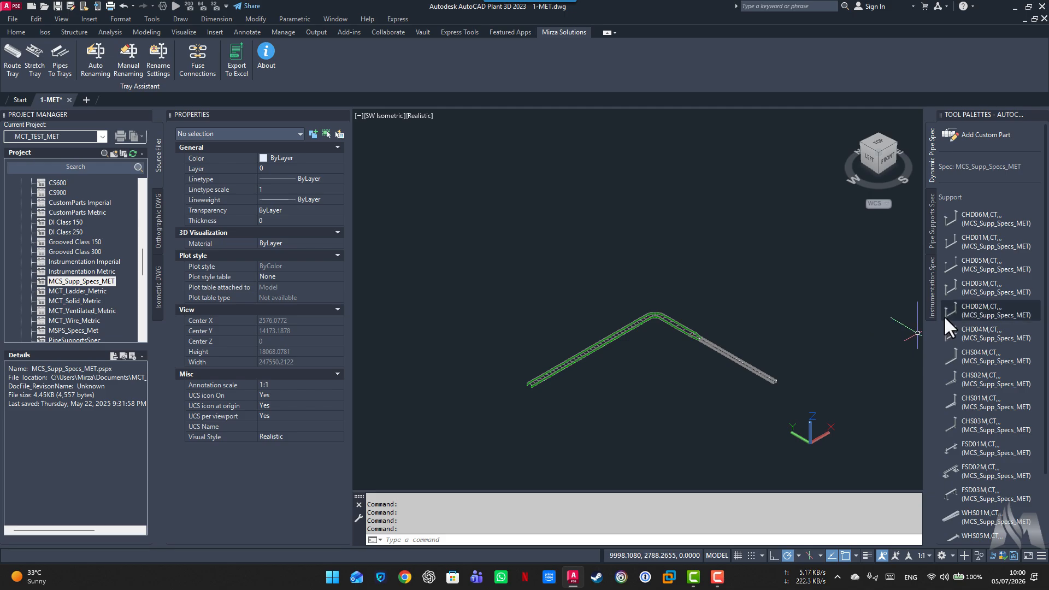
# Place two CHD06M ceiling supports along the lower end of the green ladder tray's long straight section
pyautogui.click(953, 222)
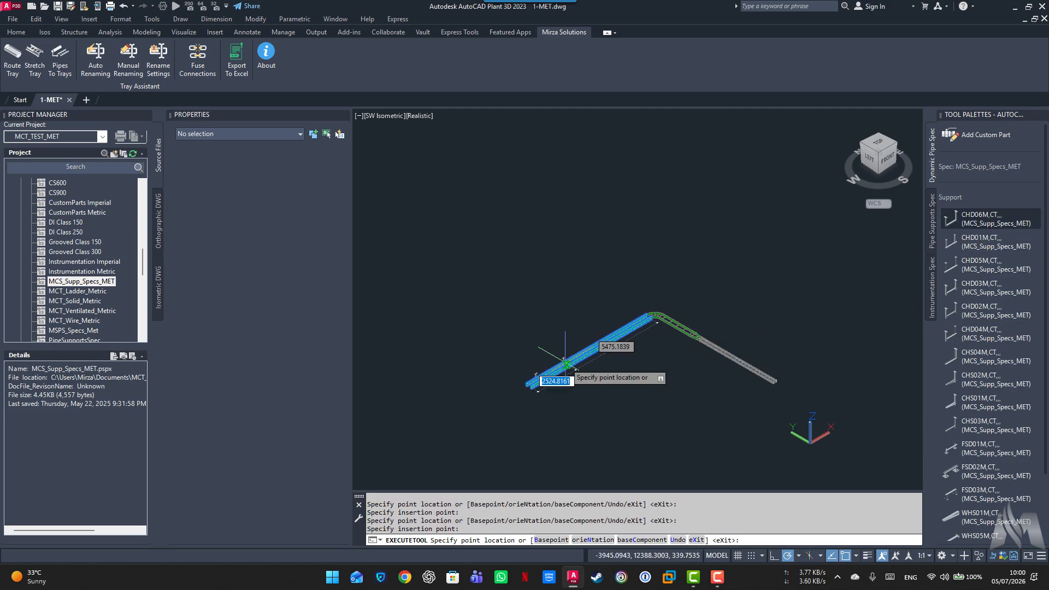
pyautogui.click(580, 356)
pyautogui.press('Escape')
pyautogui.scroll(5, 608, 394)
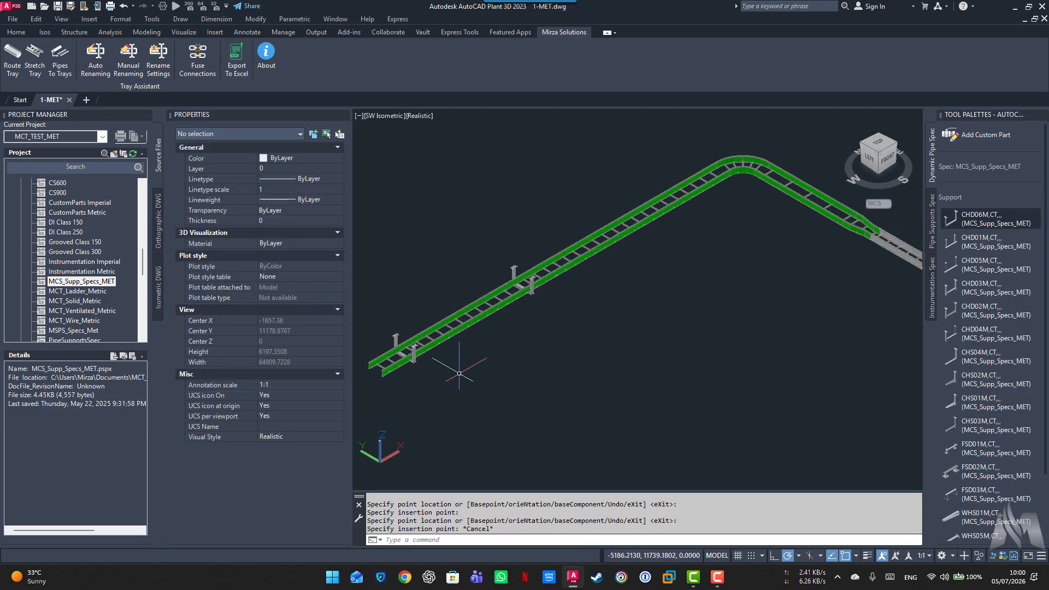
# Stretch the hangers of the CHD06M support nearest the tray's end upward to a height of about 1219 mm
pyautogui.moveTo(450, 366); pyautogui.dragTo(581, 369, button='middle')
pyautogui.scroll(1, 580, 369)
pyautogui.click(536, 358)
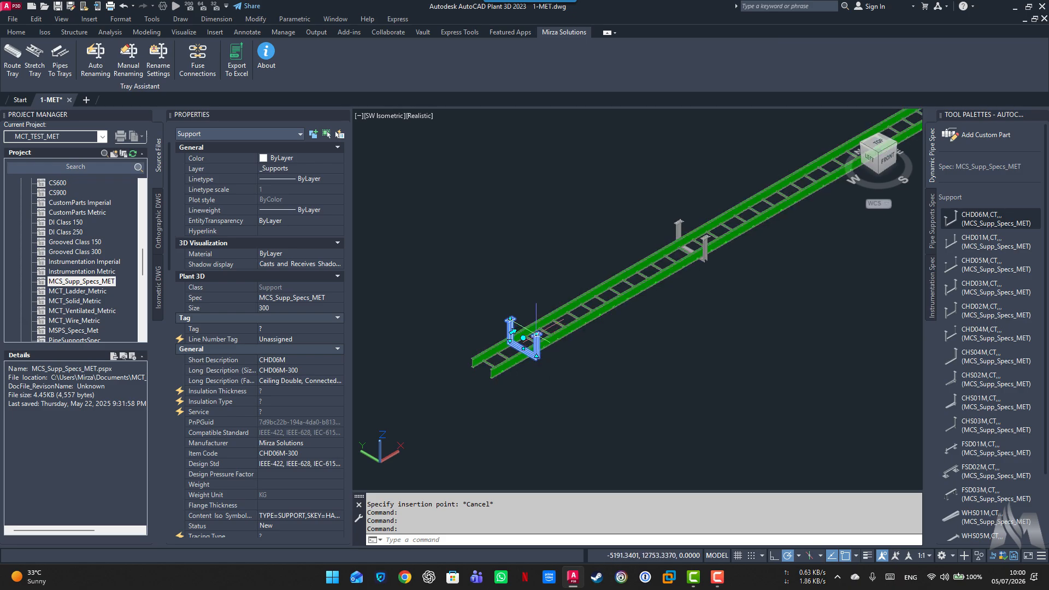
pyautogui.click(536, 333)
pyautogui.click(536, 268)
pyautogui.press('Escape')
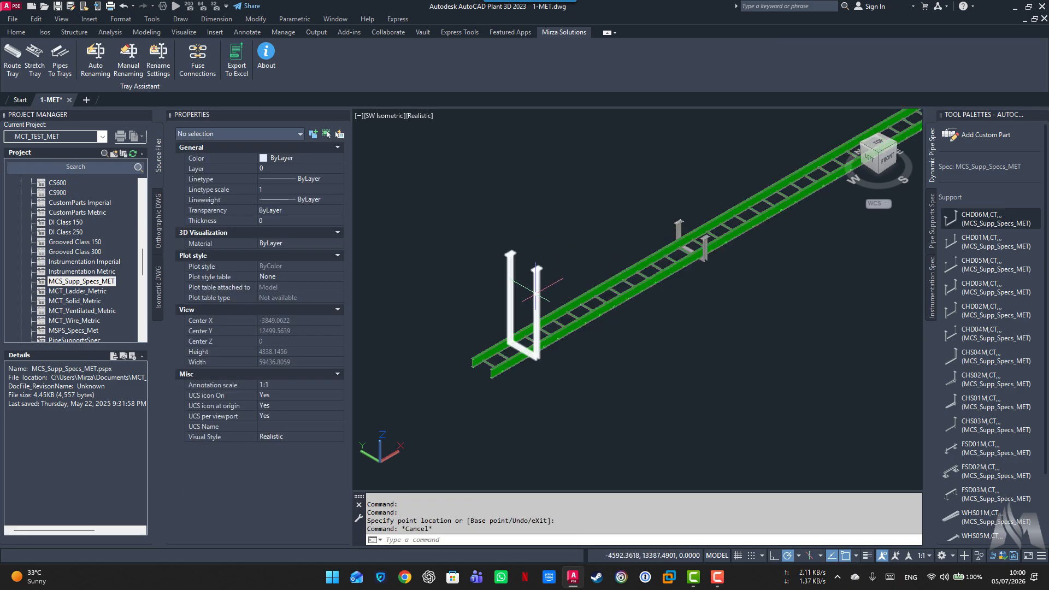
# Review the support parameters in the tray description auto-update settings and save the settings with all of them included
pyautogui.moveTo(536, 296)
pyautogui.click(536, 291)
pyautogui.click(679, 229)
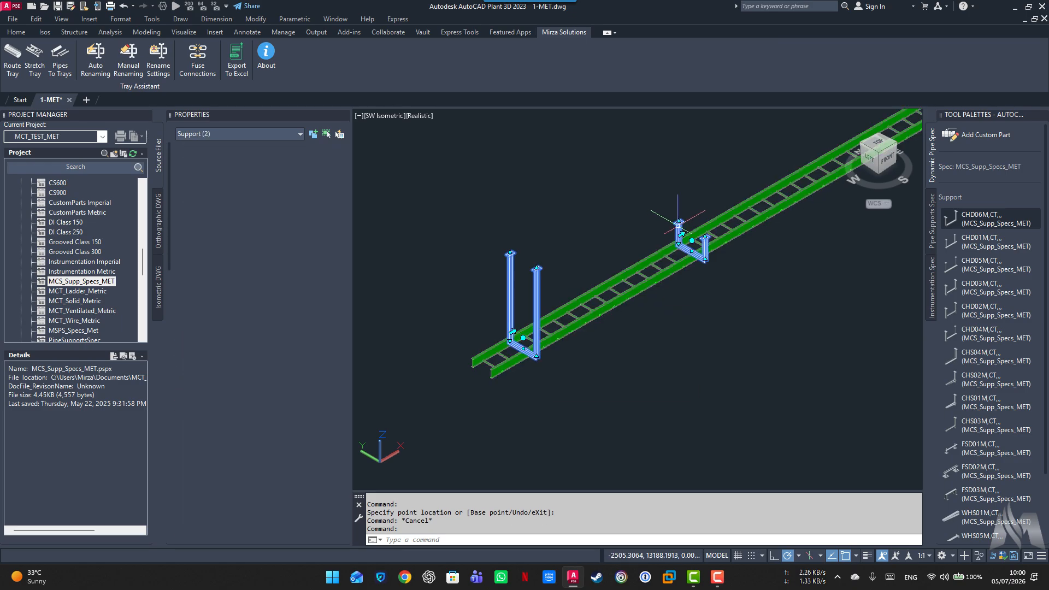
pyautogui.click(159, 56)
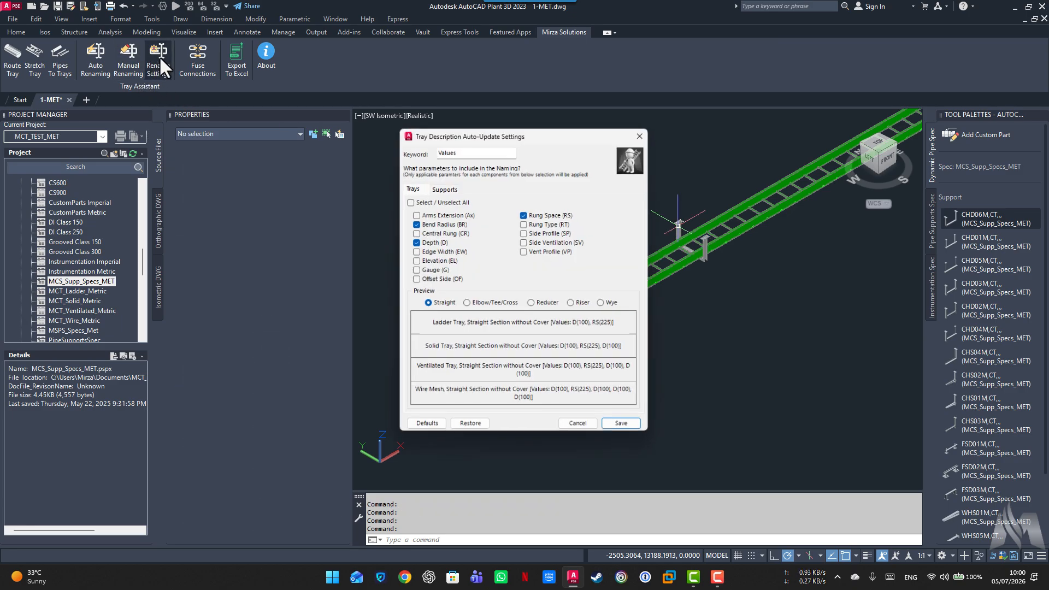
pyautogui.click(445, 188)
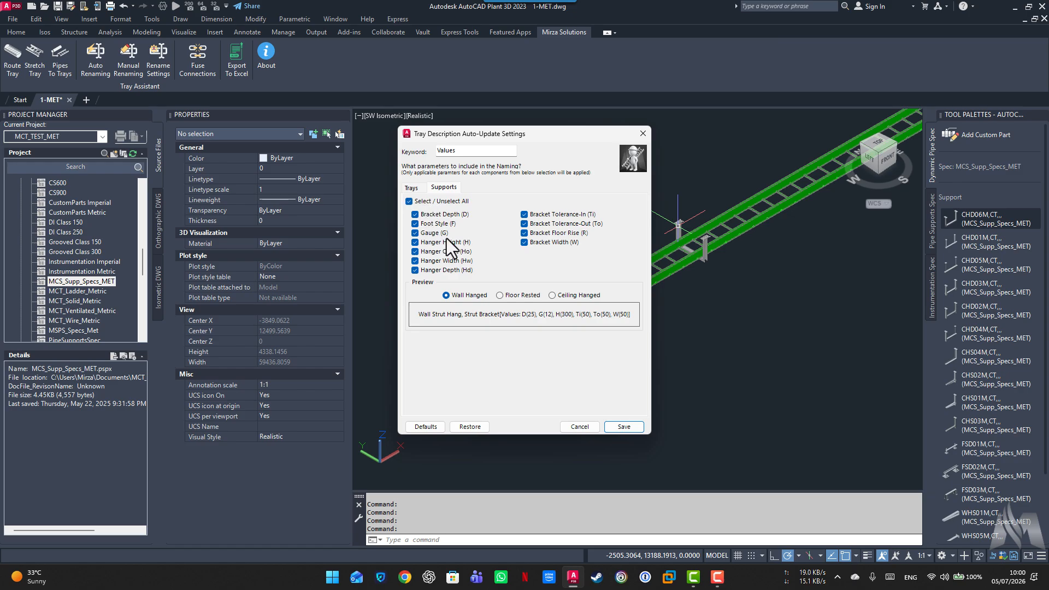
pyautogui.click(627, 425)
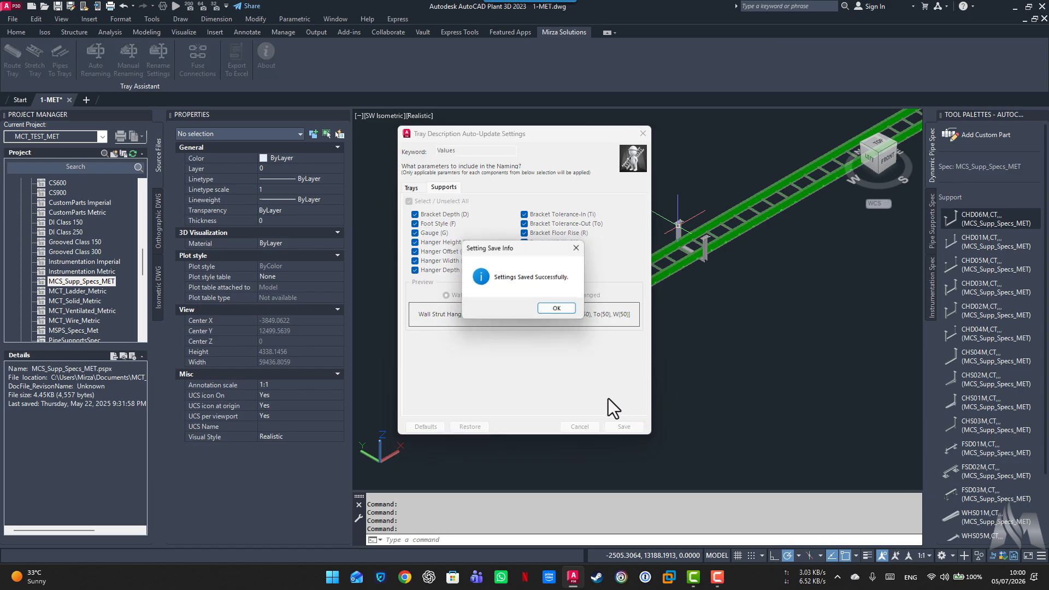
pyautogui.click(552, 309)
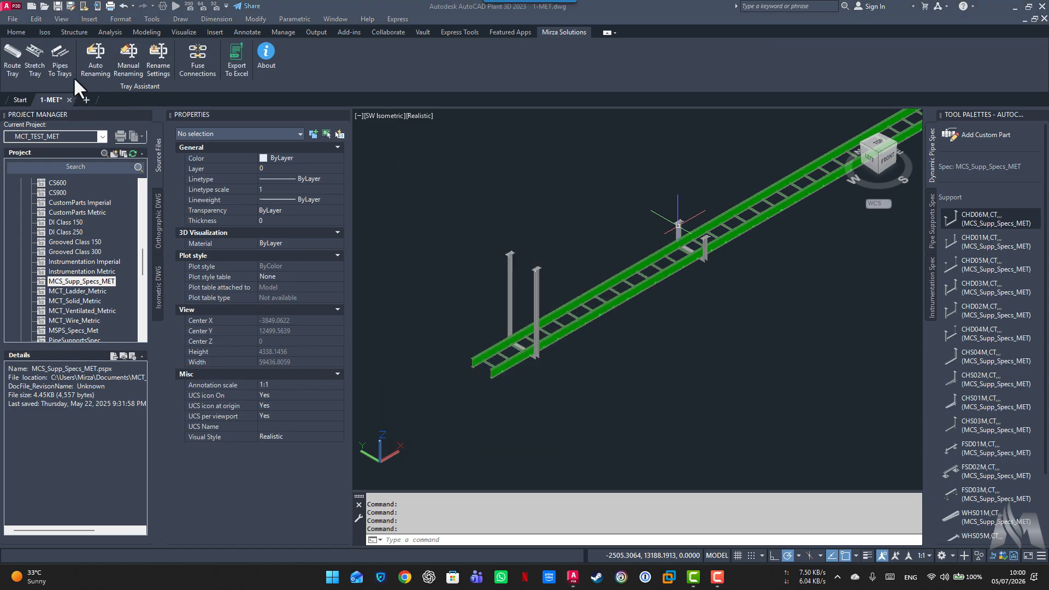
# Manually rename the two CHD06M supports and check the long description of the one with the taller hangers
pyautogui.click(128, 54)
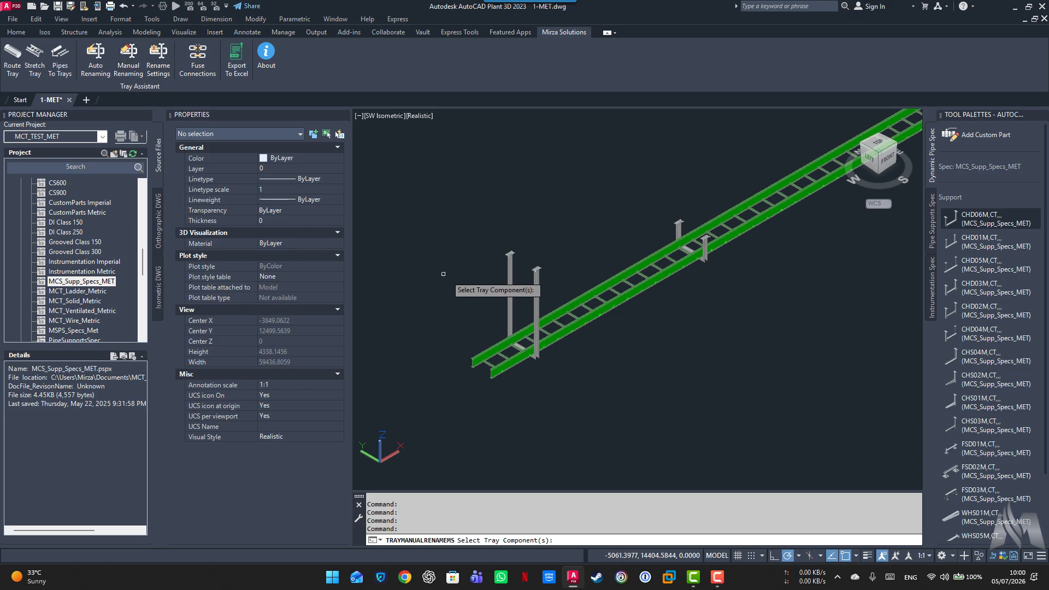
pyautogui.click(510, 295)
pyautogui.click(679, 232)
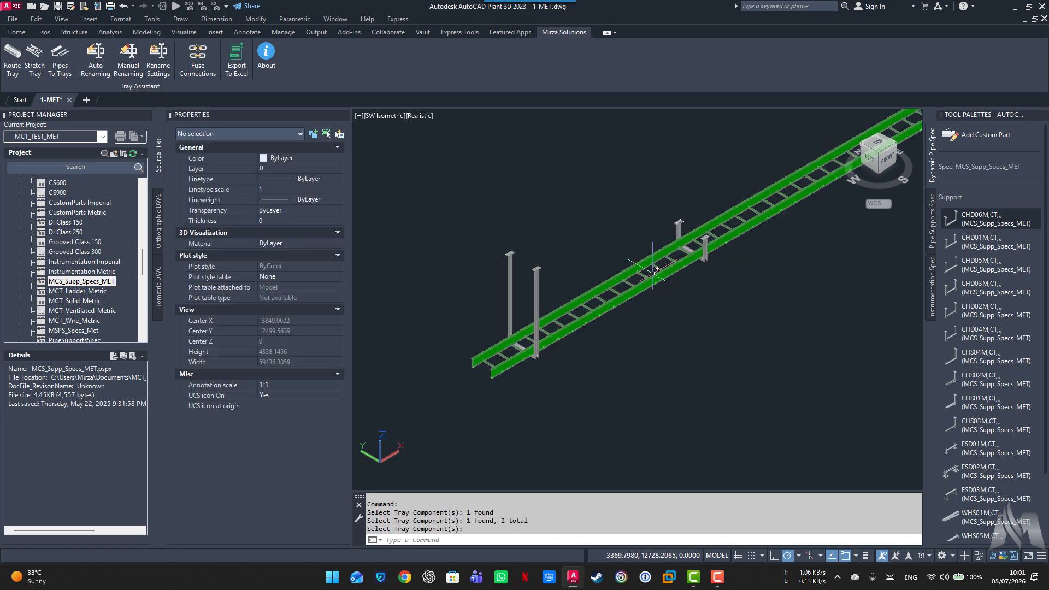
pyautogui.press('Return')
pyautogui.click(511, 261)
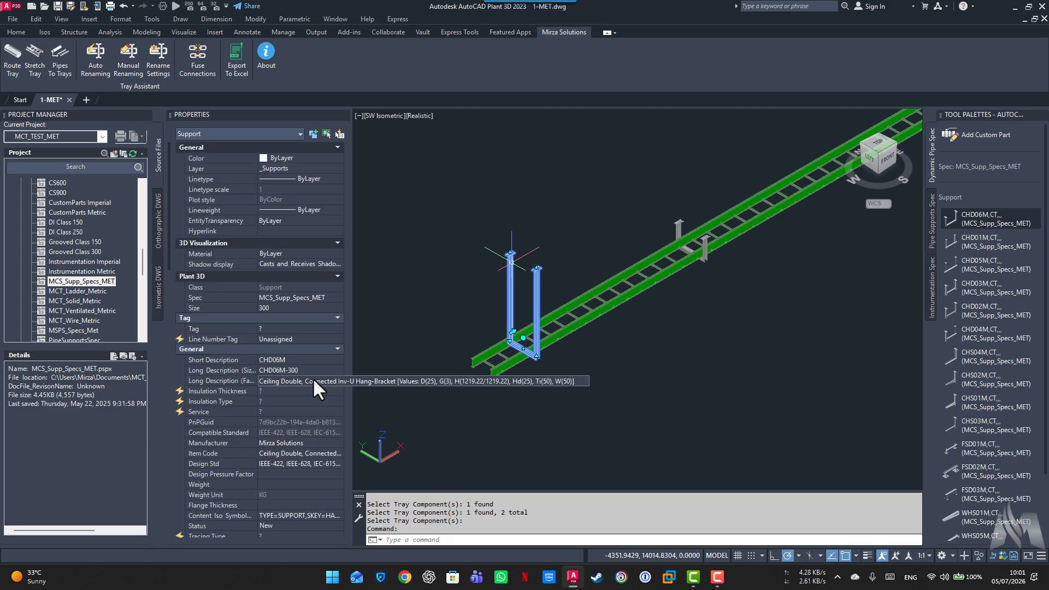
pyautogui.press('Escape')
# Enable the automatic tray description update and place a CHS04M support on the long straight ladder section beyond the two CHD06M supports
pyautogui.click(90, 57)
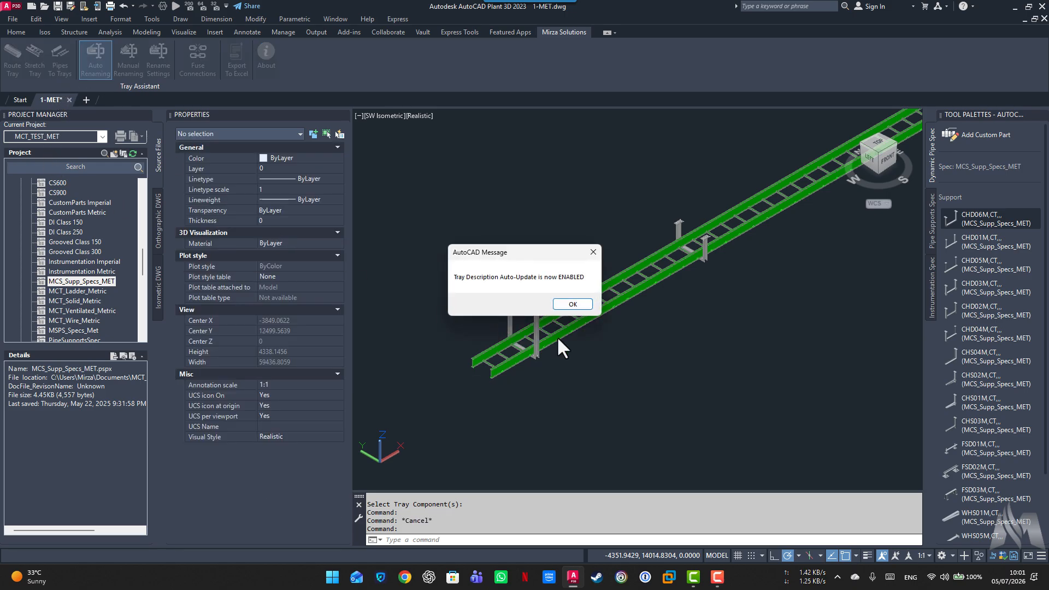
pyautogui.click(571, 304)
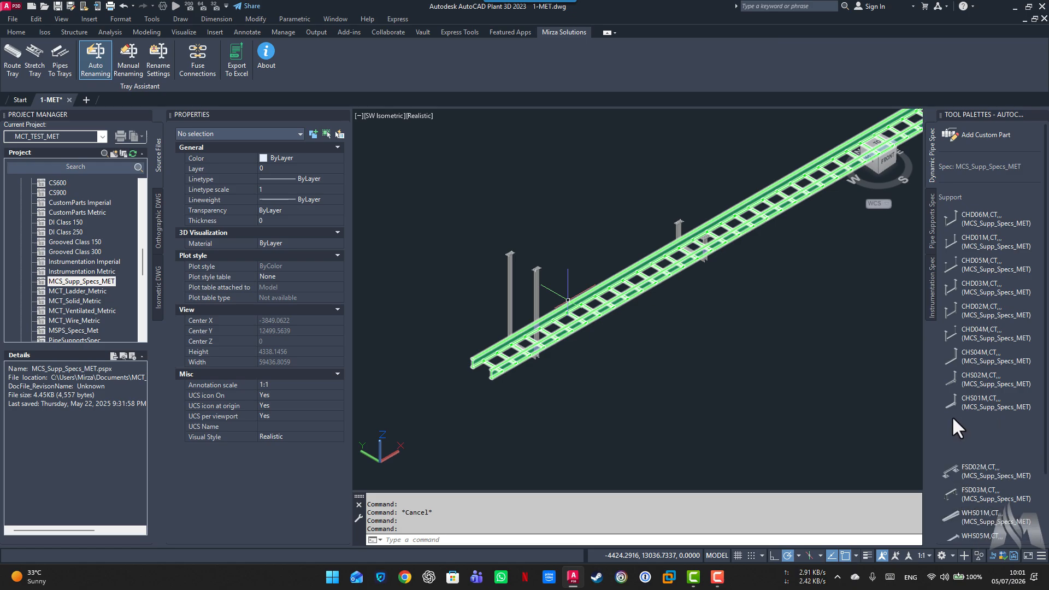
pyautogui.click(948, 359)
pyautogui.moveTo(740, 330); pyautogui.dragTo(590, 391, button='middle')
pyautogui.click(663, 244)
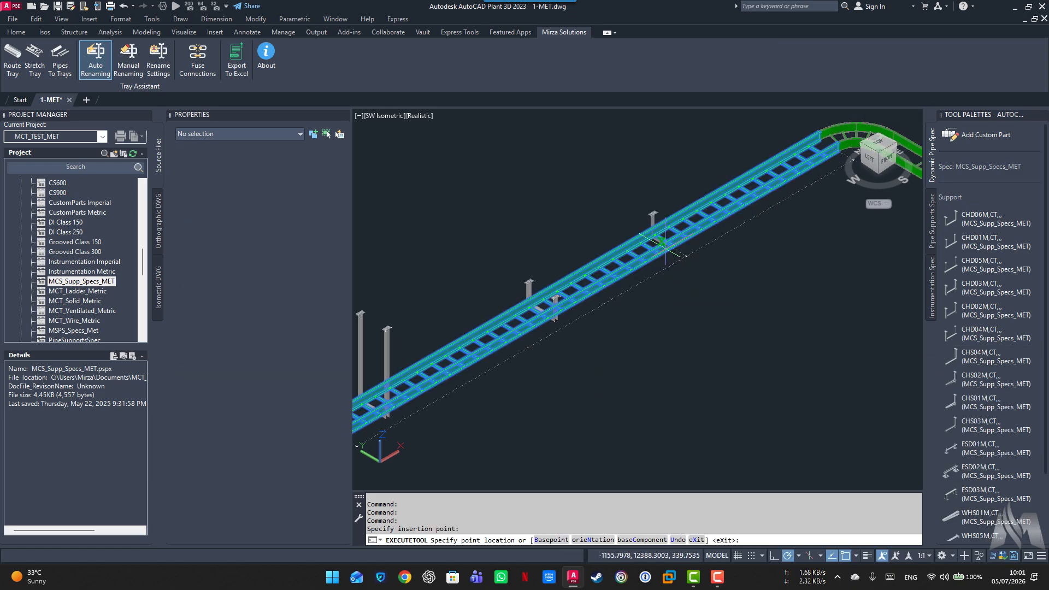
pyautogui.press('Return')
pyautogui.press('Escape')
# Stretch the CHS04M support's hanger upward to about 1206 mm, checking its long description before and after the change
pyautogui.click(653, 217)
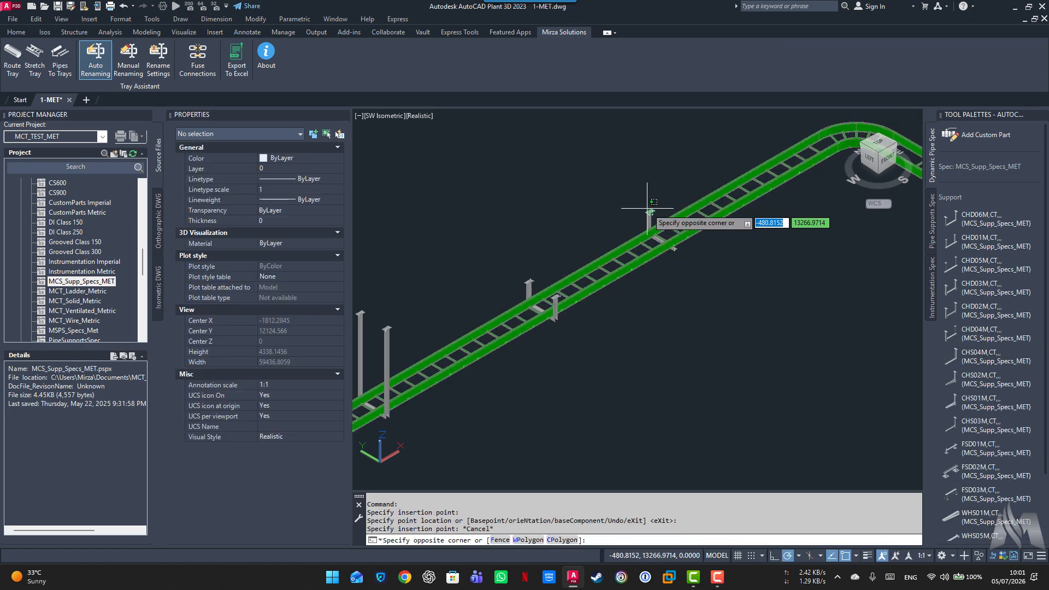
pyautogui.click(647, 208)
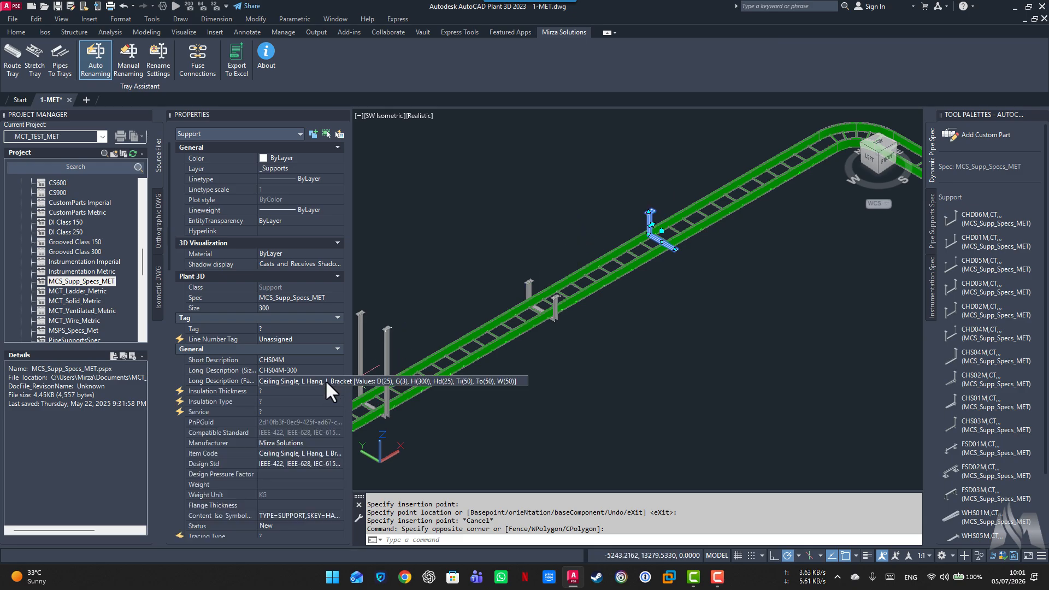
pyautogui.click(650, 212)
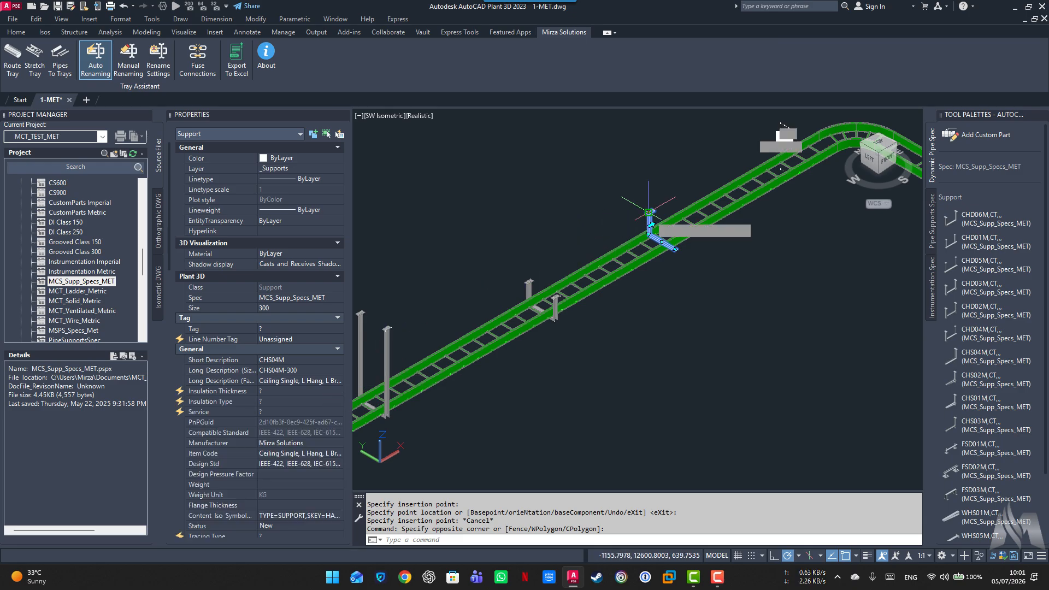
pyautogui.click(648, 147)
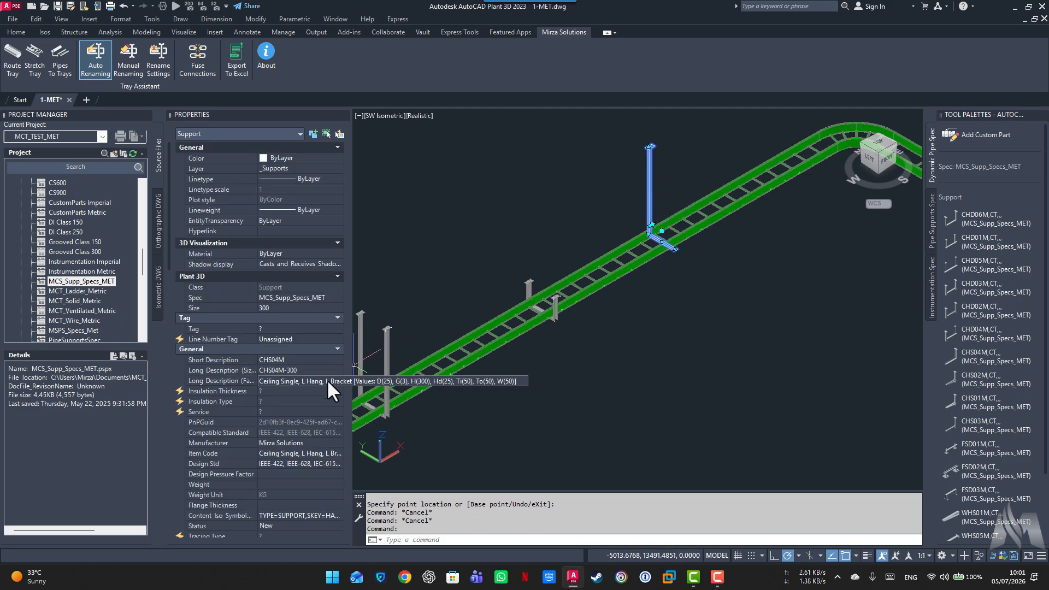
pyautogui.press('Escape')
# Export all component types to 1-MET-TrayExportData.xlsx in Documents, replacing the existing file, and review the Support sheet before closing the workbook
pyautogui.scroll(-4, 508, 407)
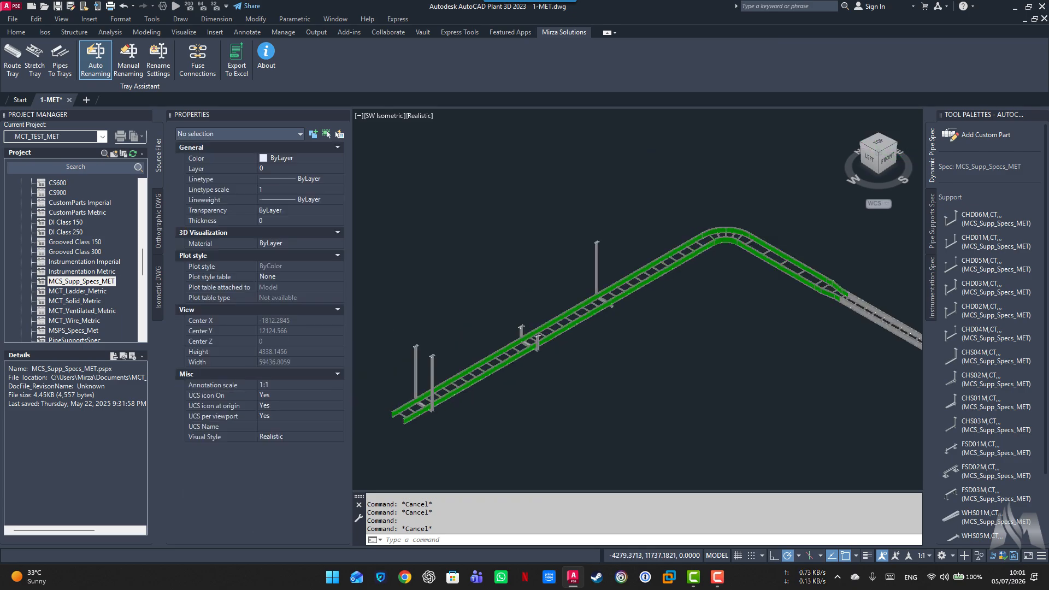
pyautogui.click(235, 60)
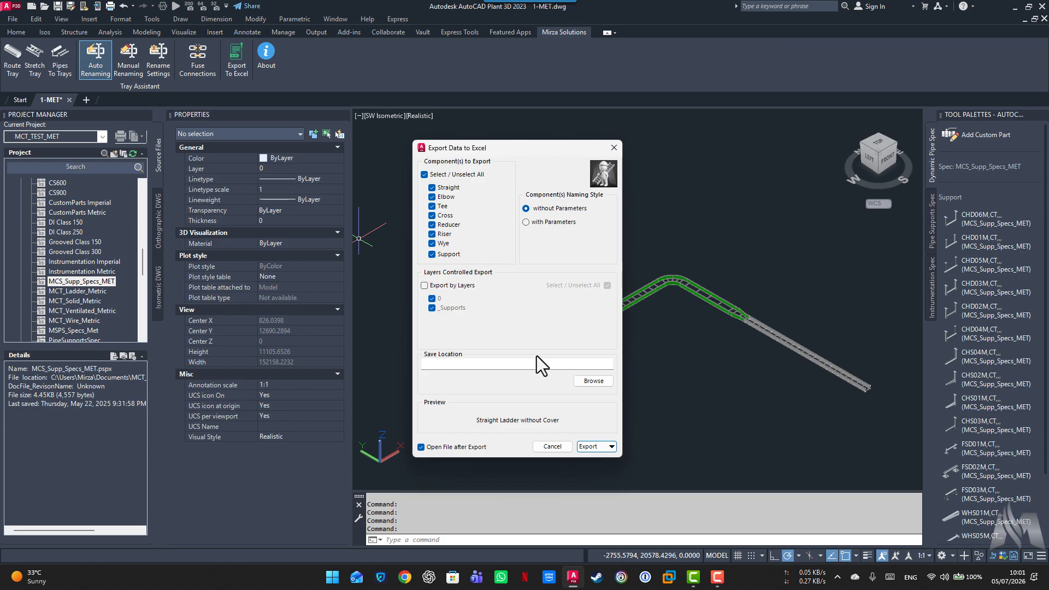
pyautogui.click(588, 382)
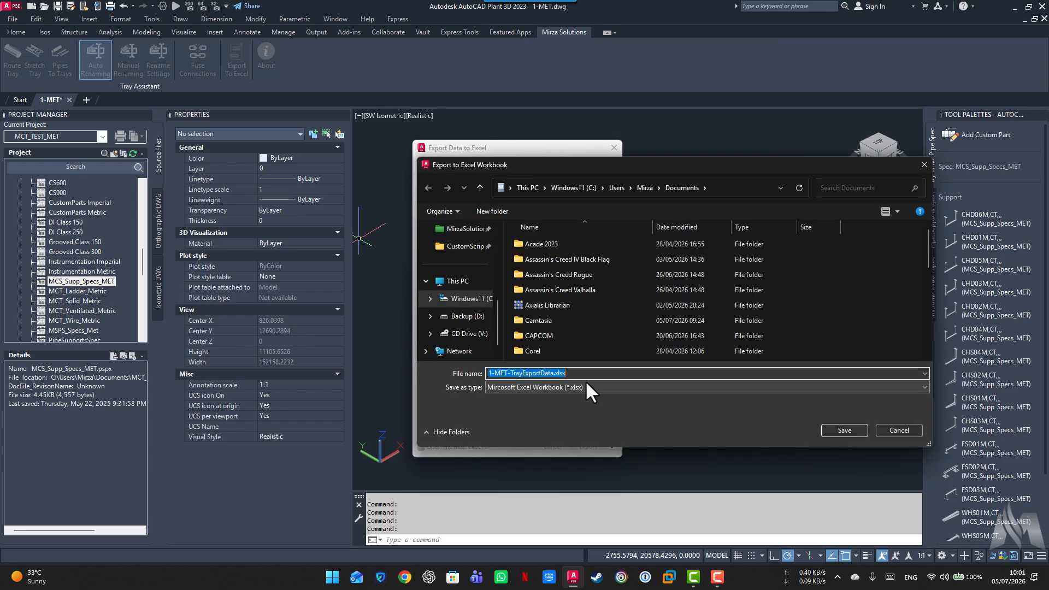
pyautogui.click(845, 431)
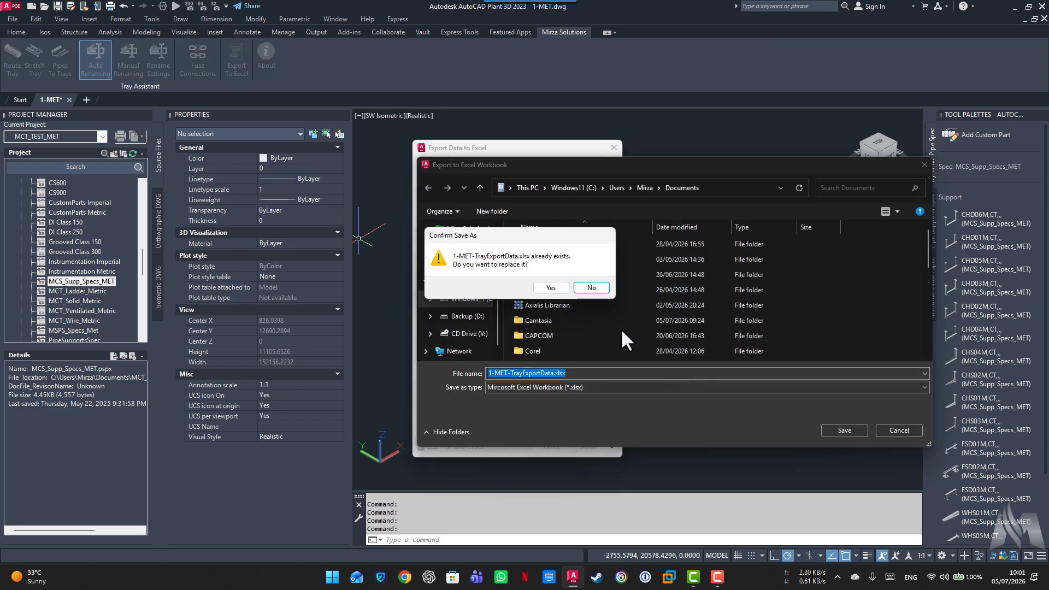
pyautogui.click(551, 288)
pyautogui.click(584, 447)
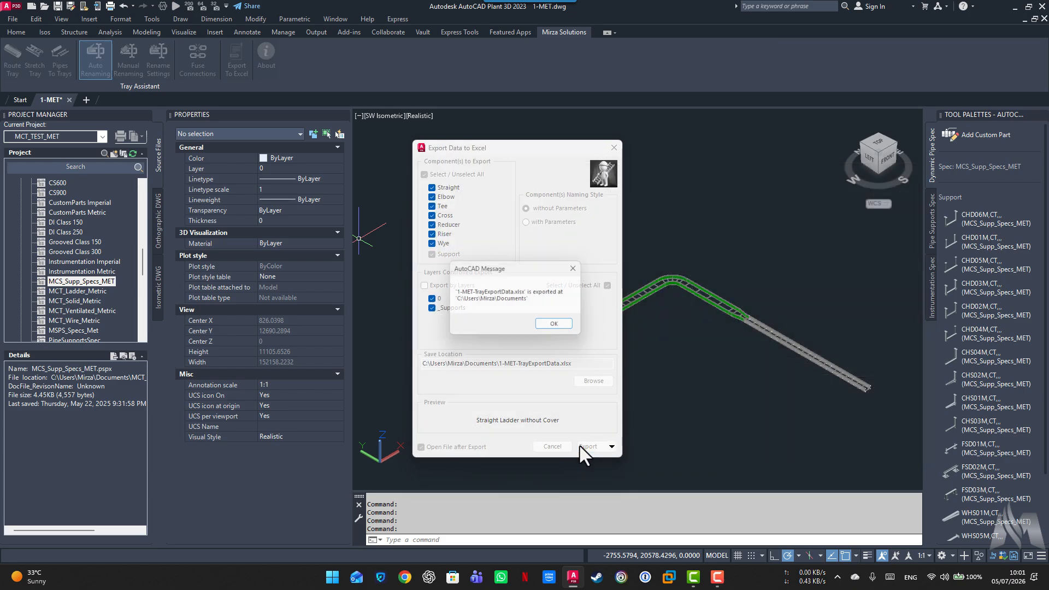
pyautogui.click(557, 325)
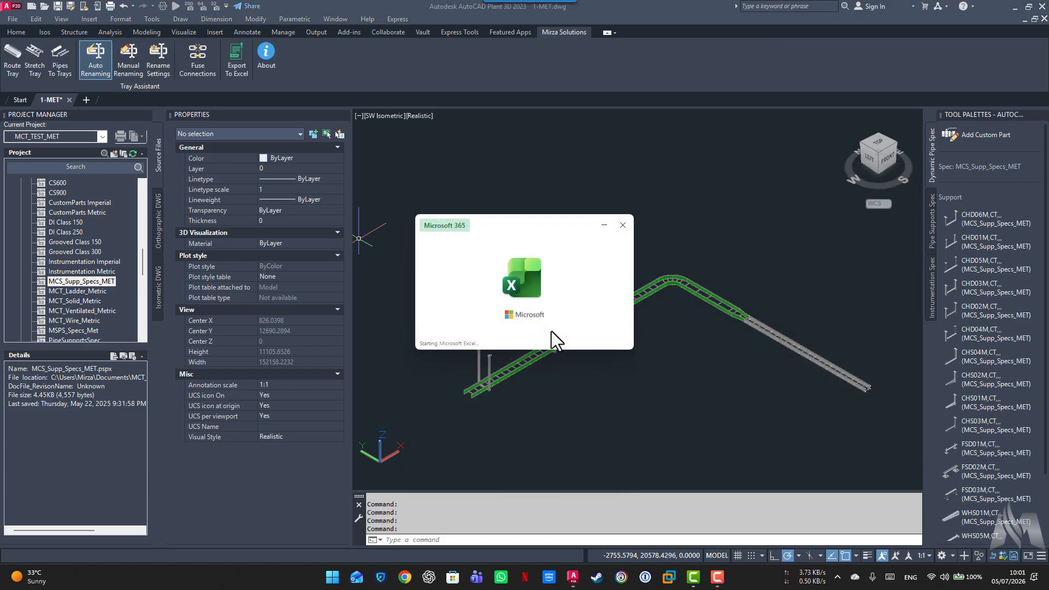
pyautogui.click(198, 543)
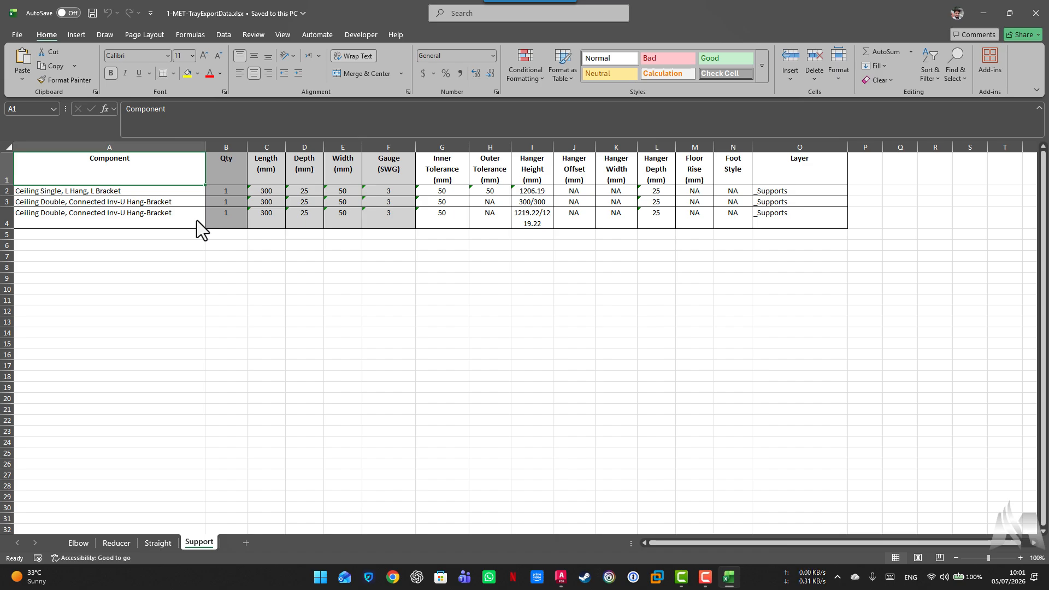
pyautogui.click(1039, 16)
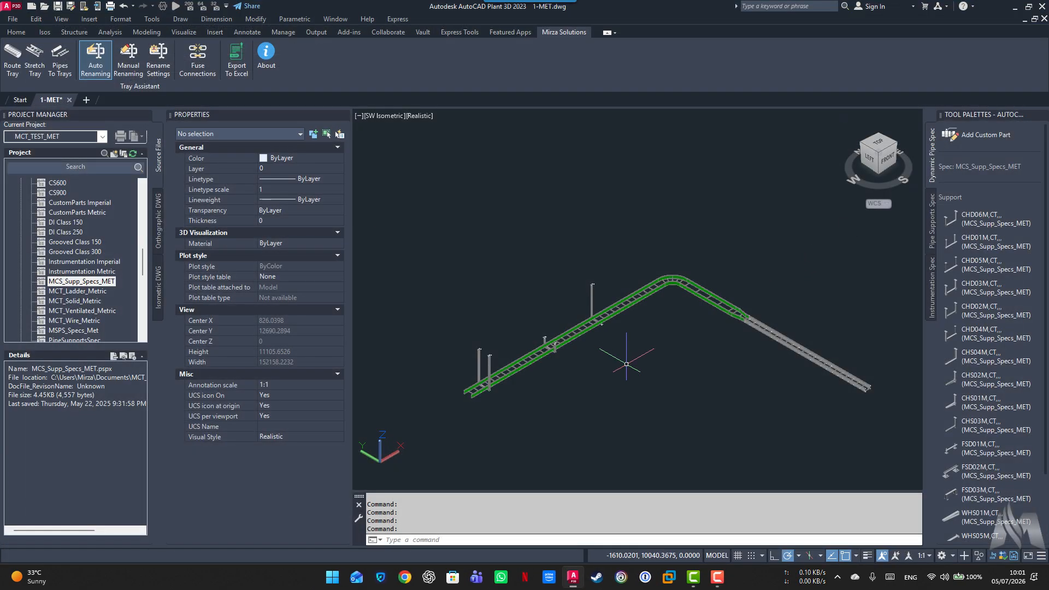